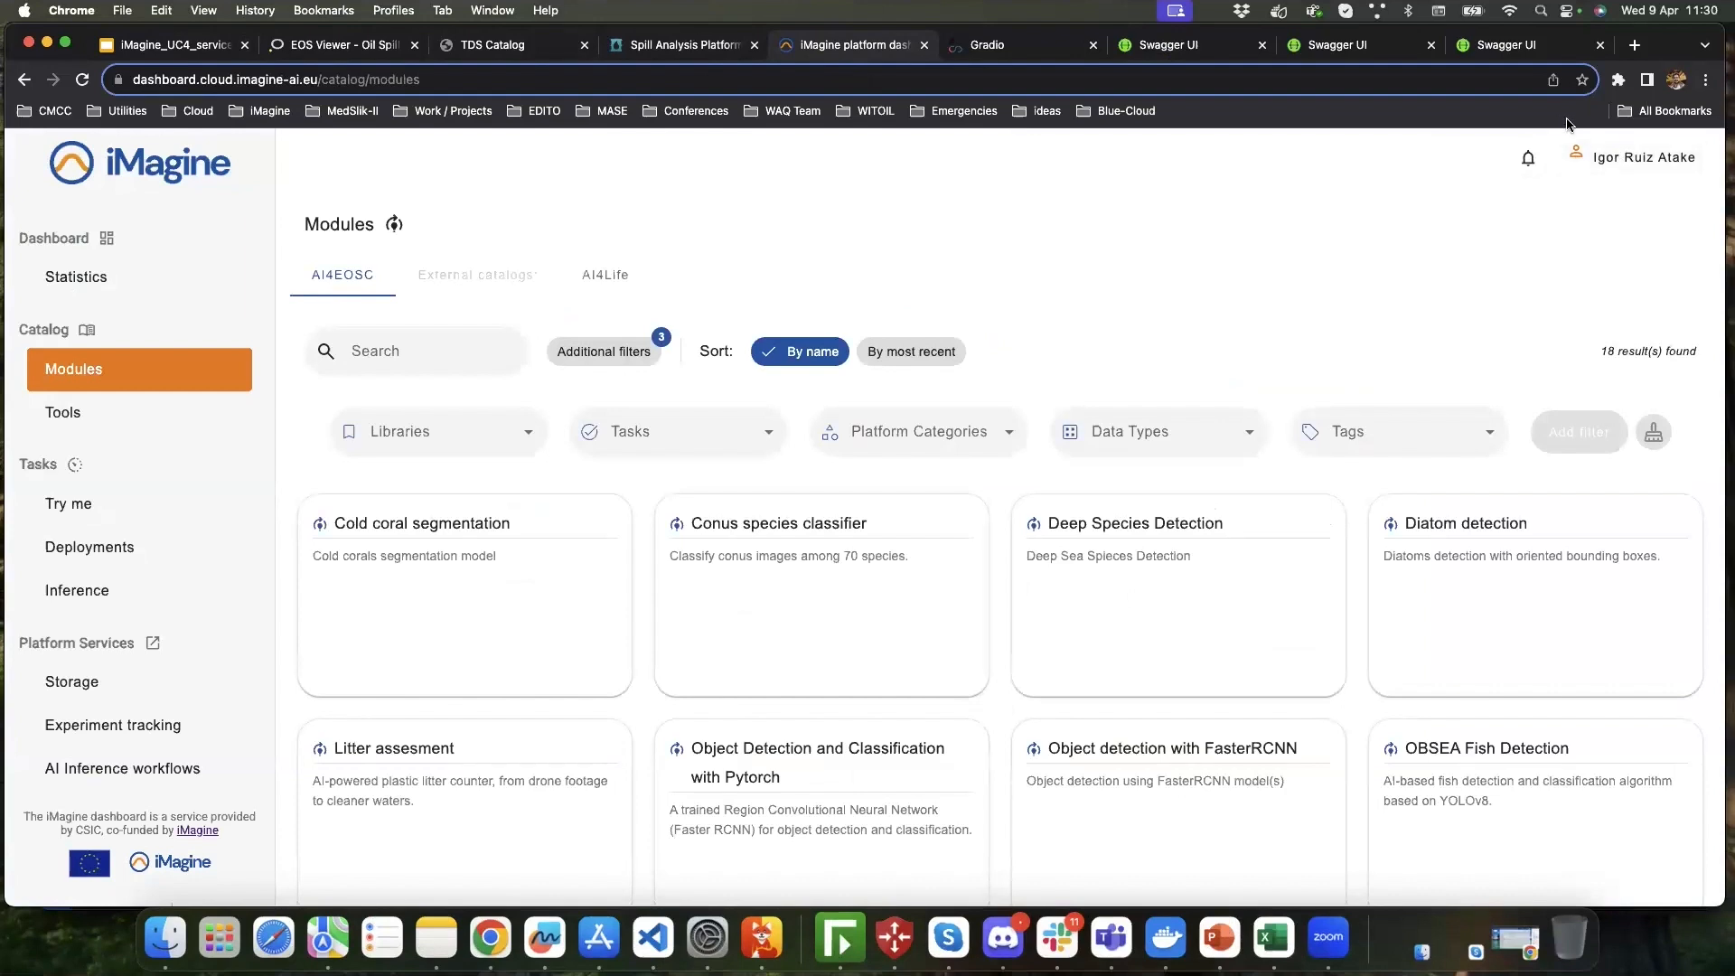
pyautogui.scroll(-1, 1389, 182)
pyautogui.scroll(1, 1388, 185)
pyautogui.scroll(-1, 1429, 226)
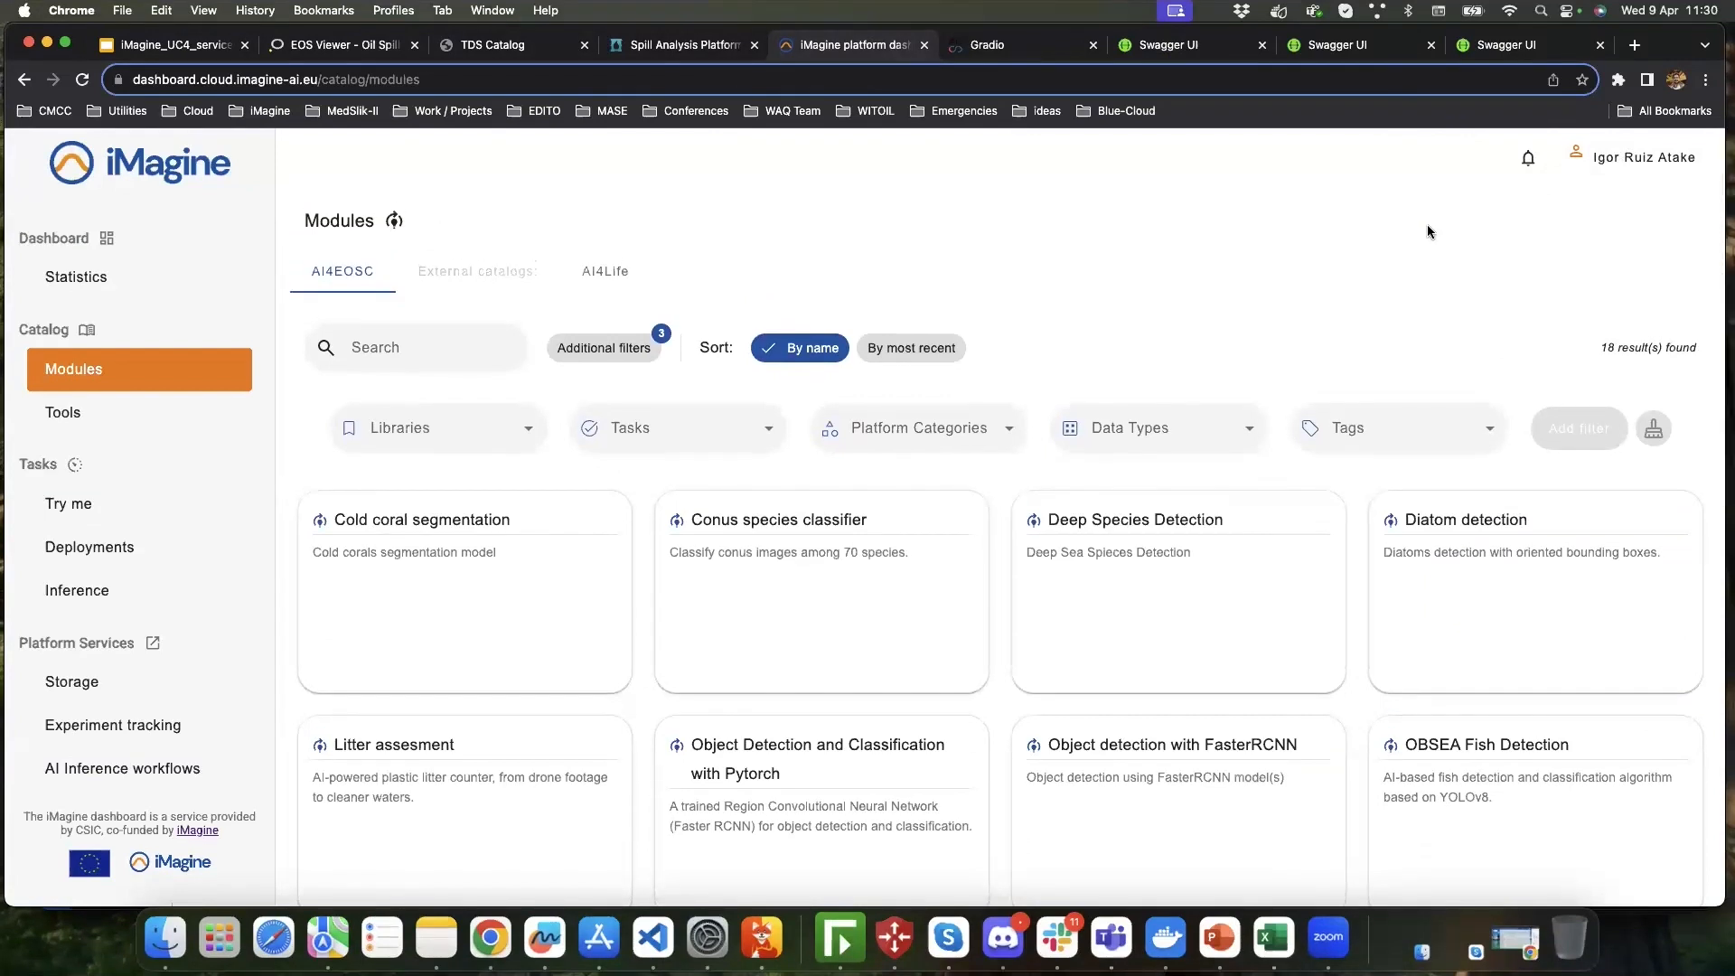
pyautogui.scroll(1, 1368, 246)
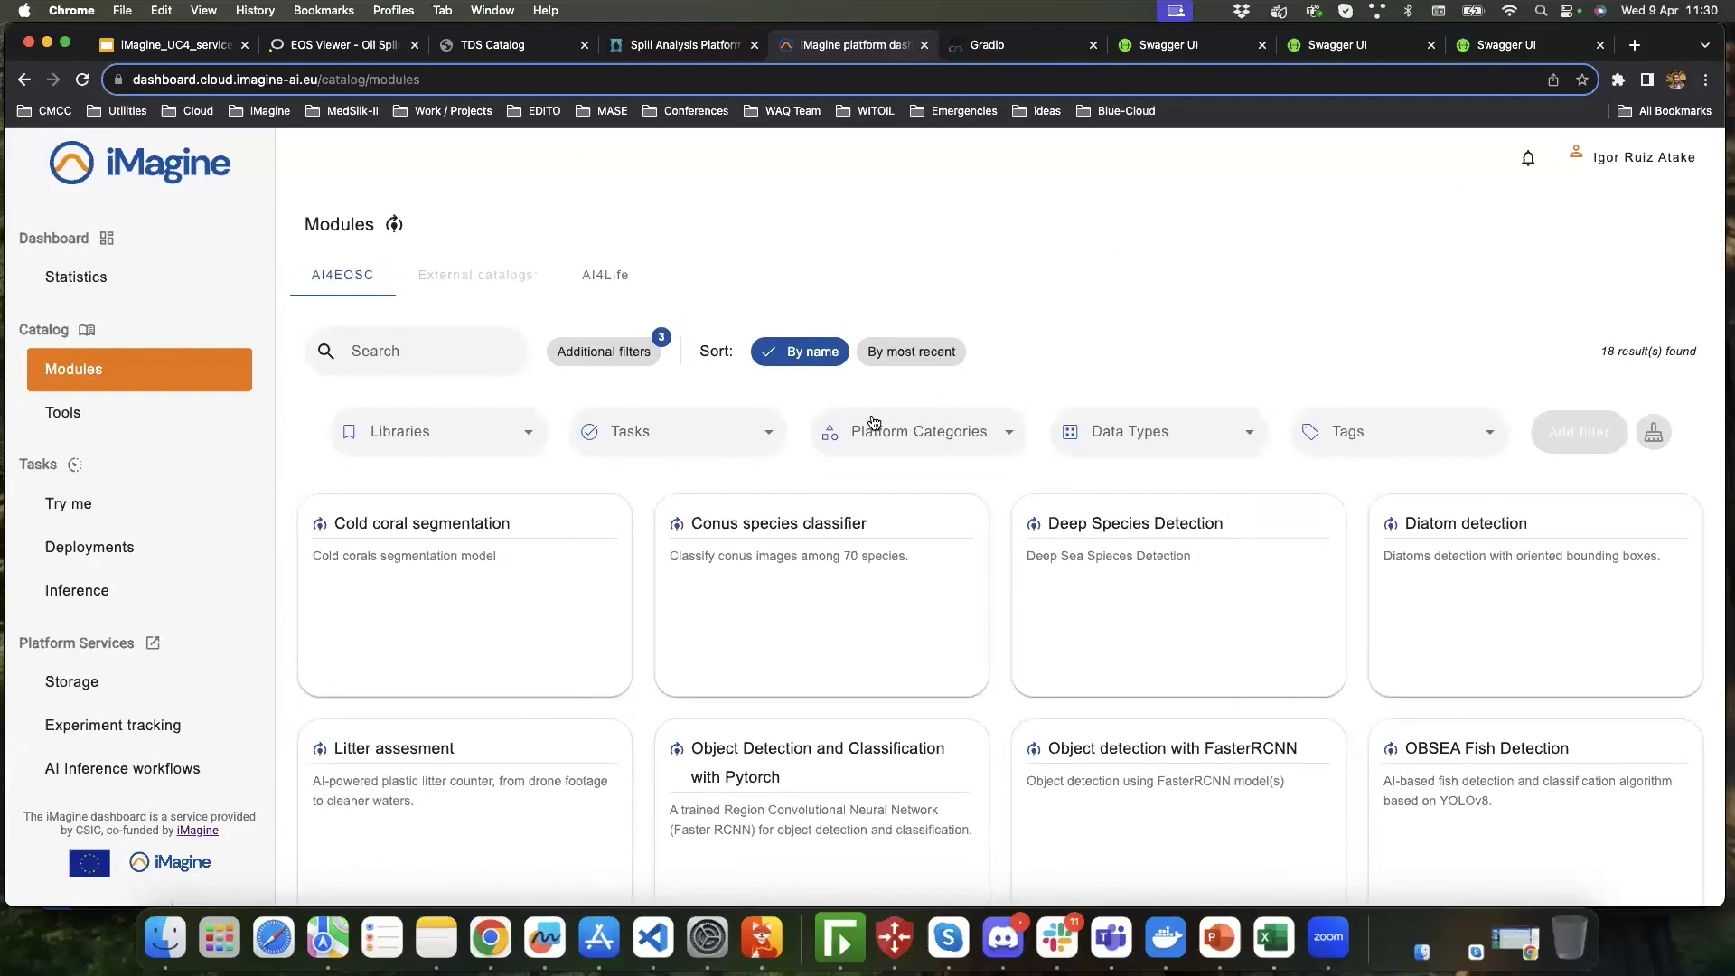
pyautogui.scroll(-5, 994, 430)
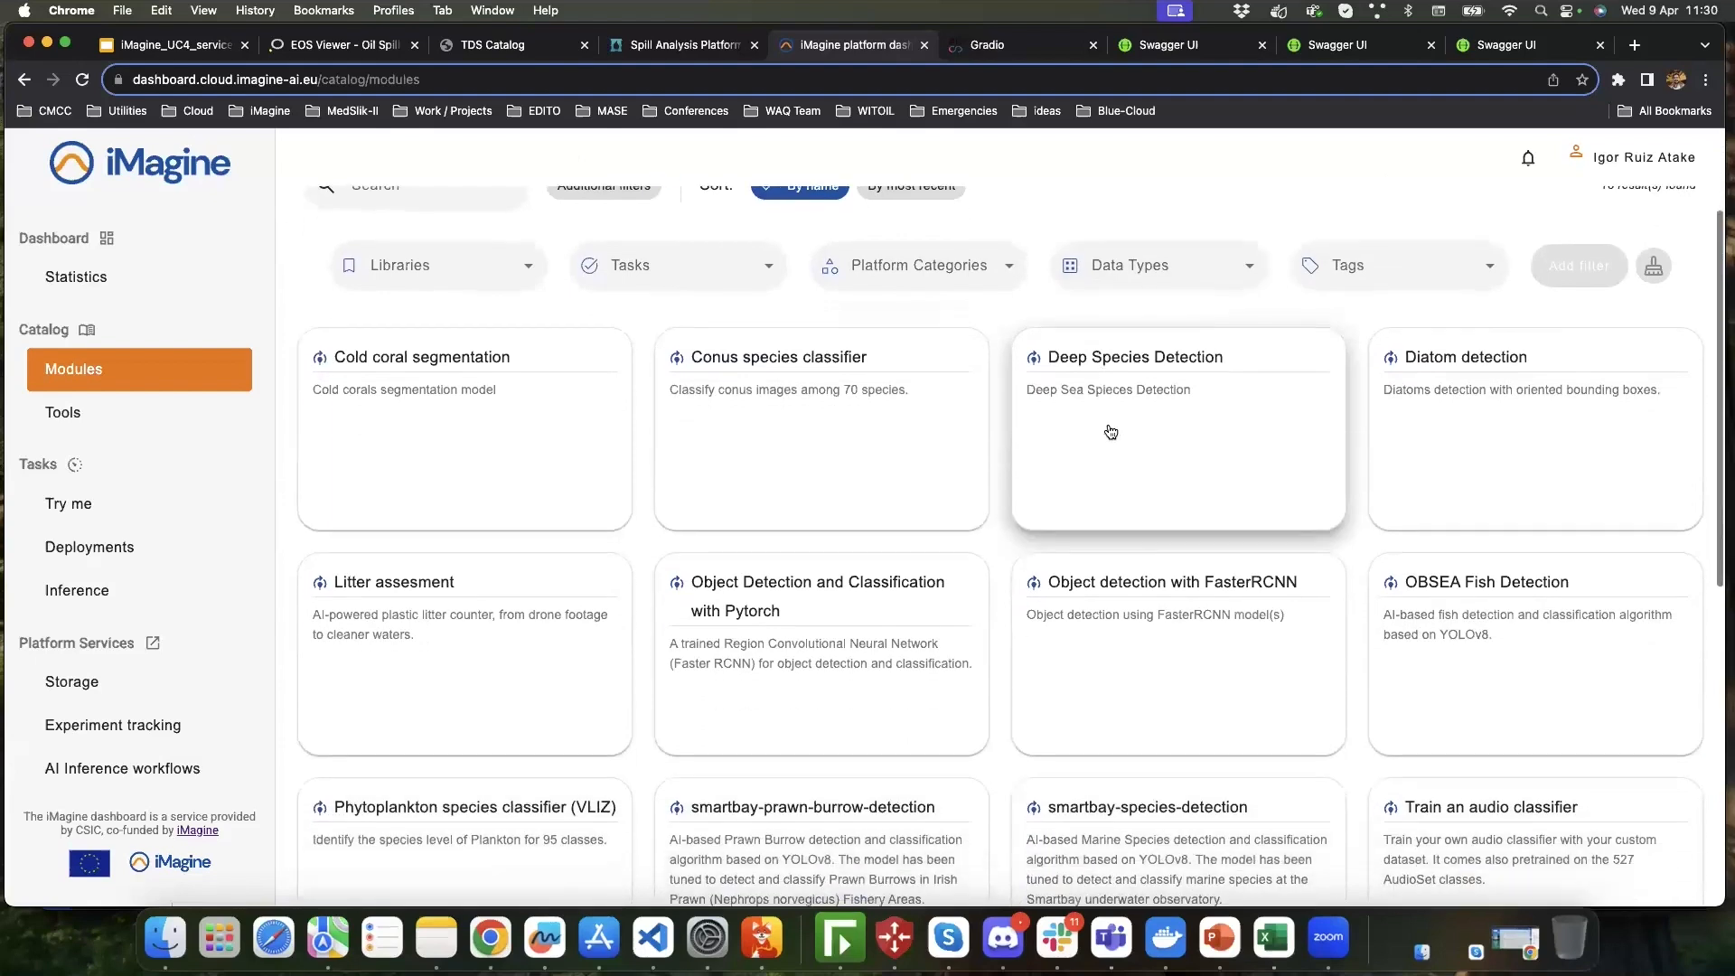
pyautogui.scroll(-10, 1111, 434)
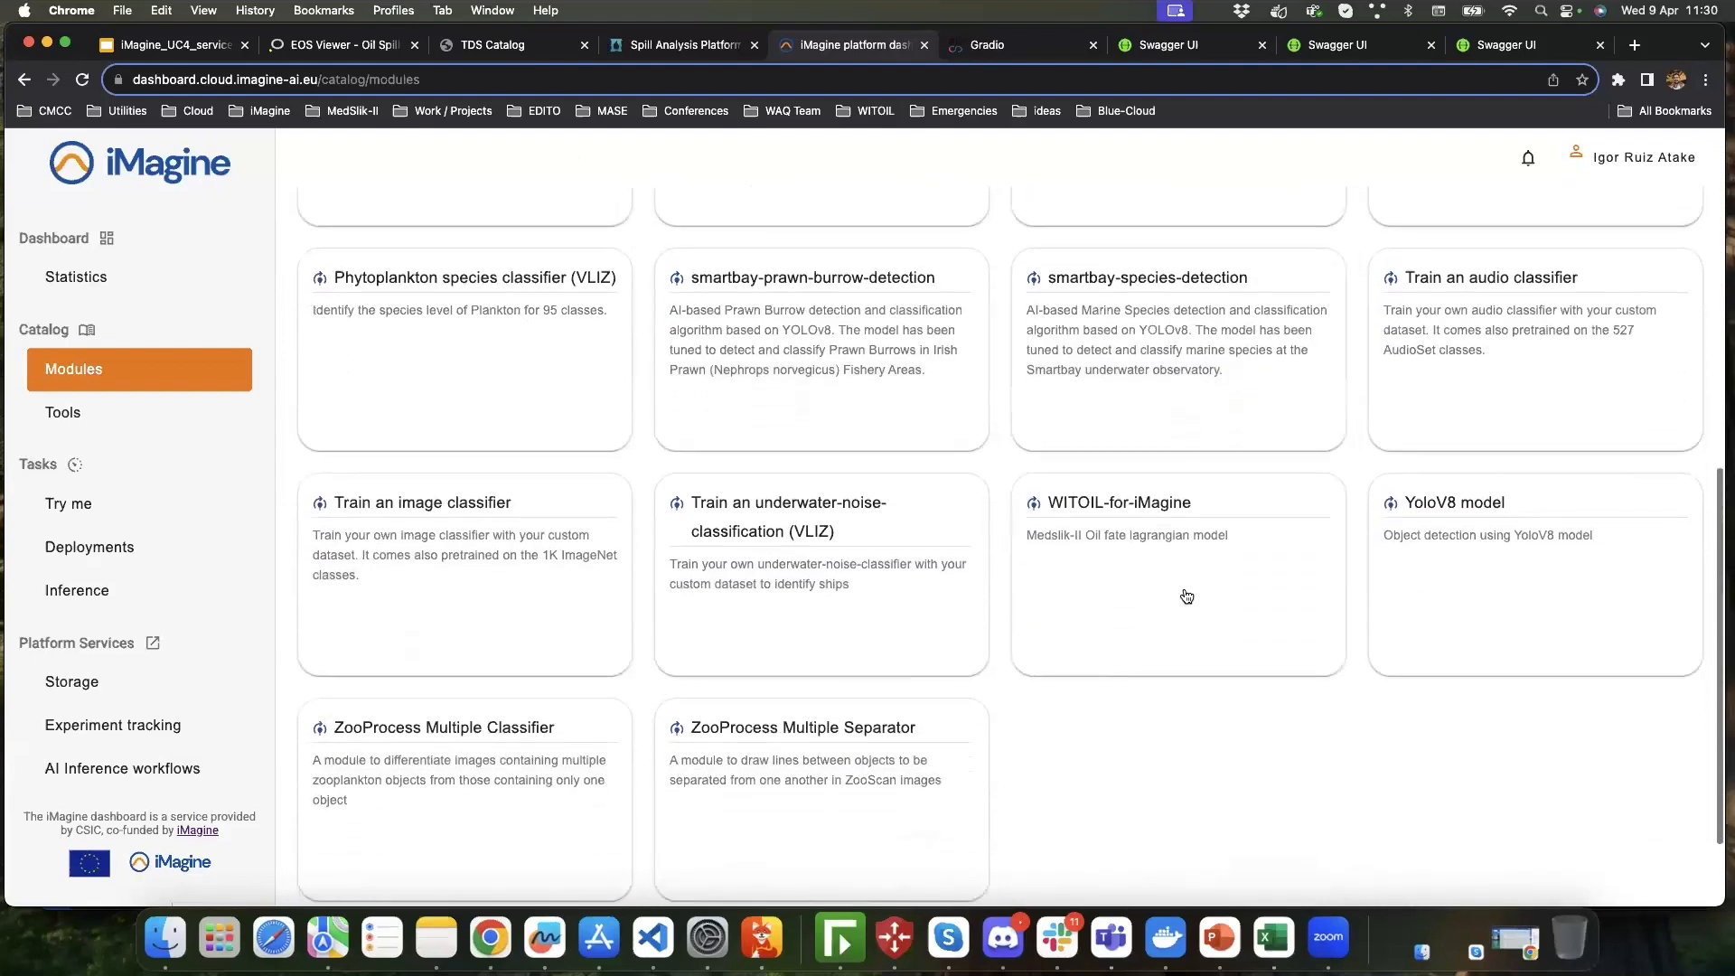
# - Open the WITOIL-for-iMagine module page and read through its description
pyautogui.click(1150, 545)
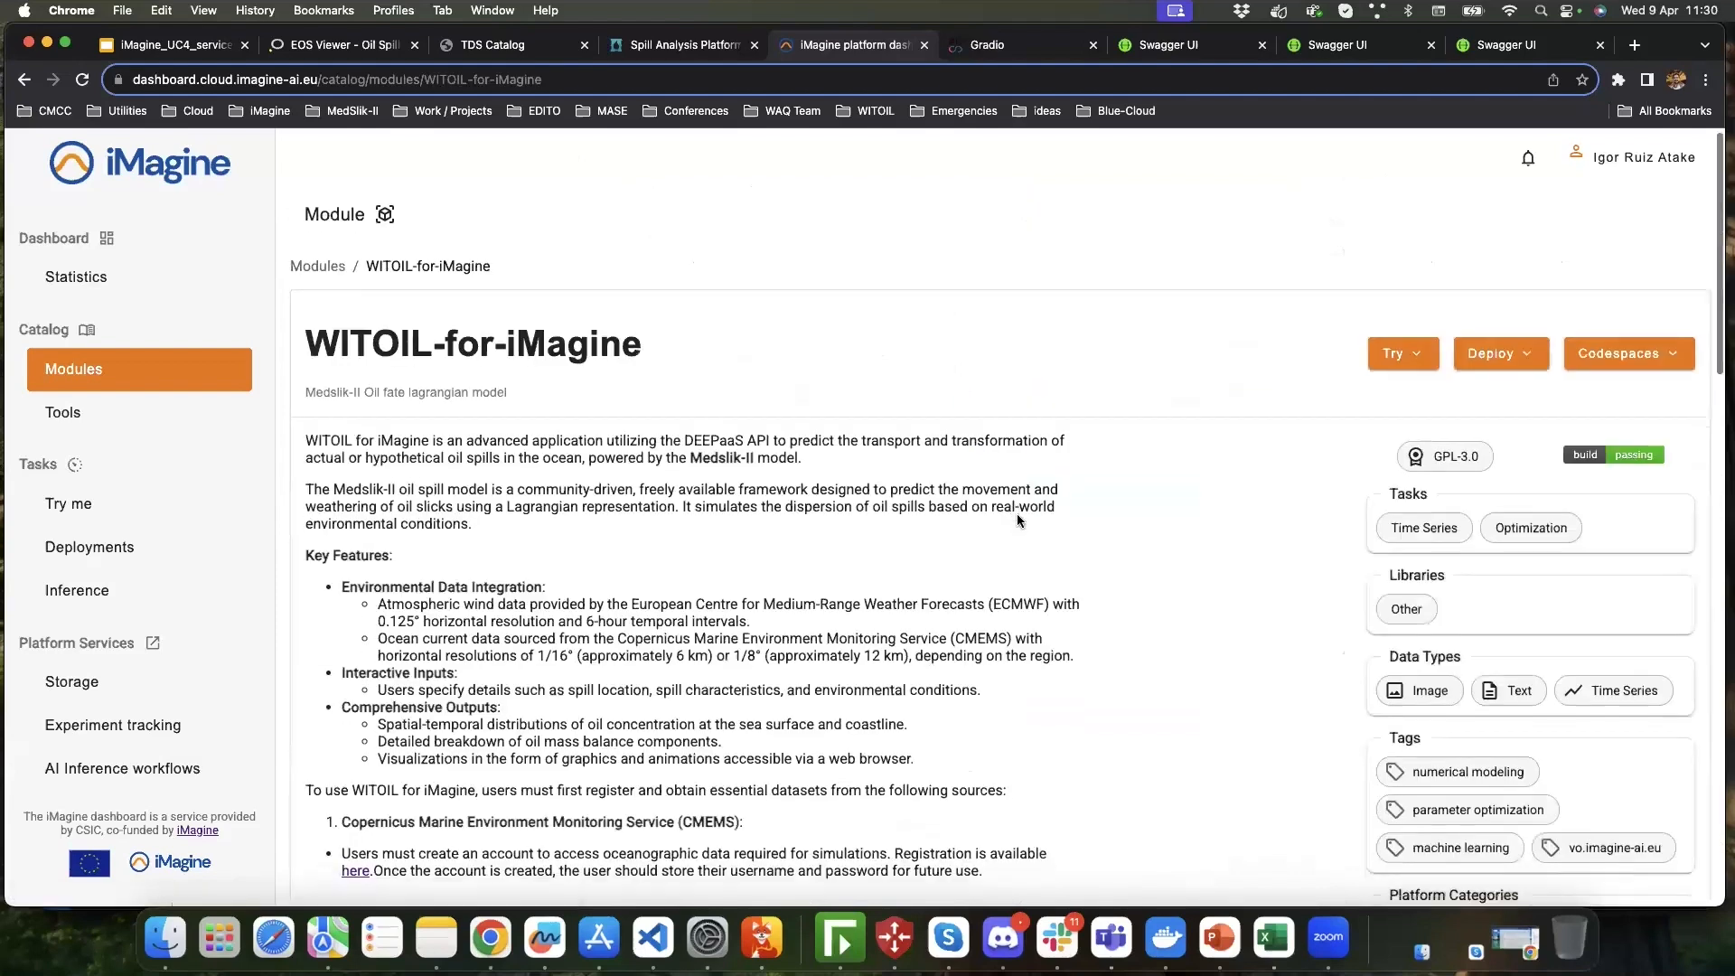
pyautogui.scroll(-2, 1021, 522)
pyautogui.scroll(-4, 1022, 522)
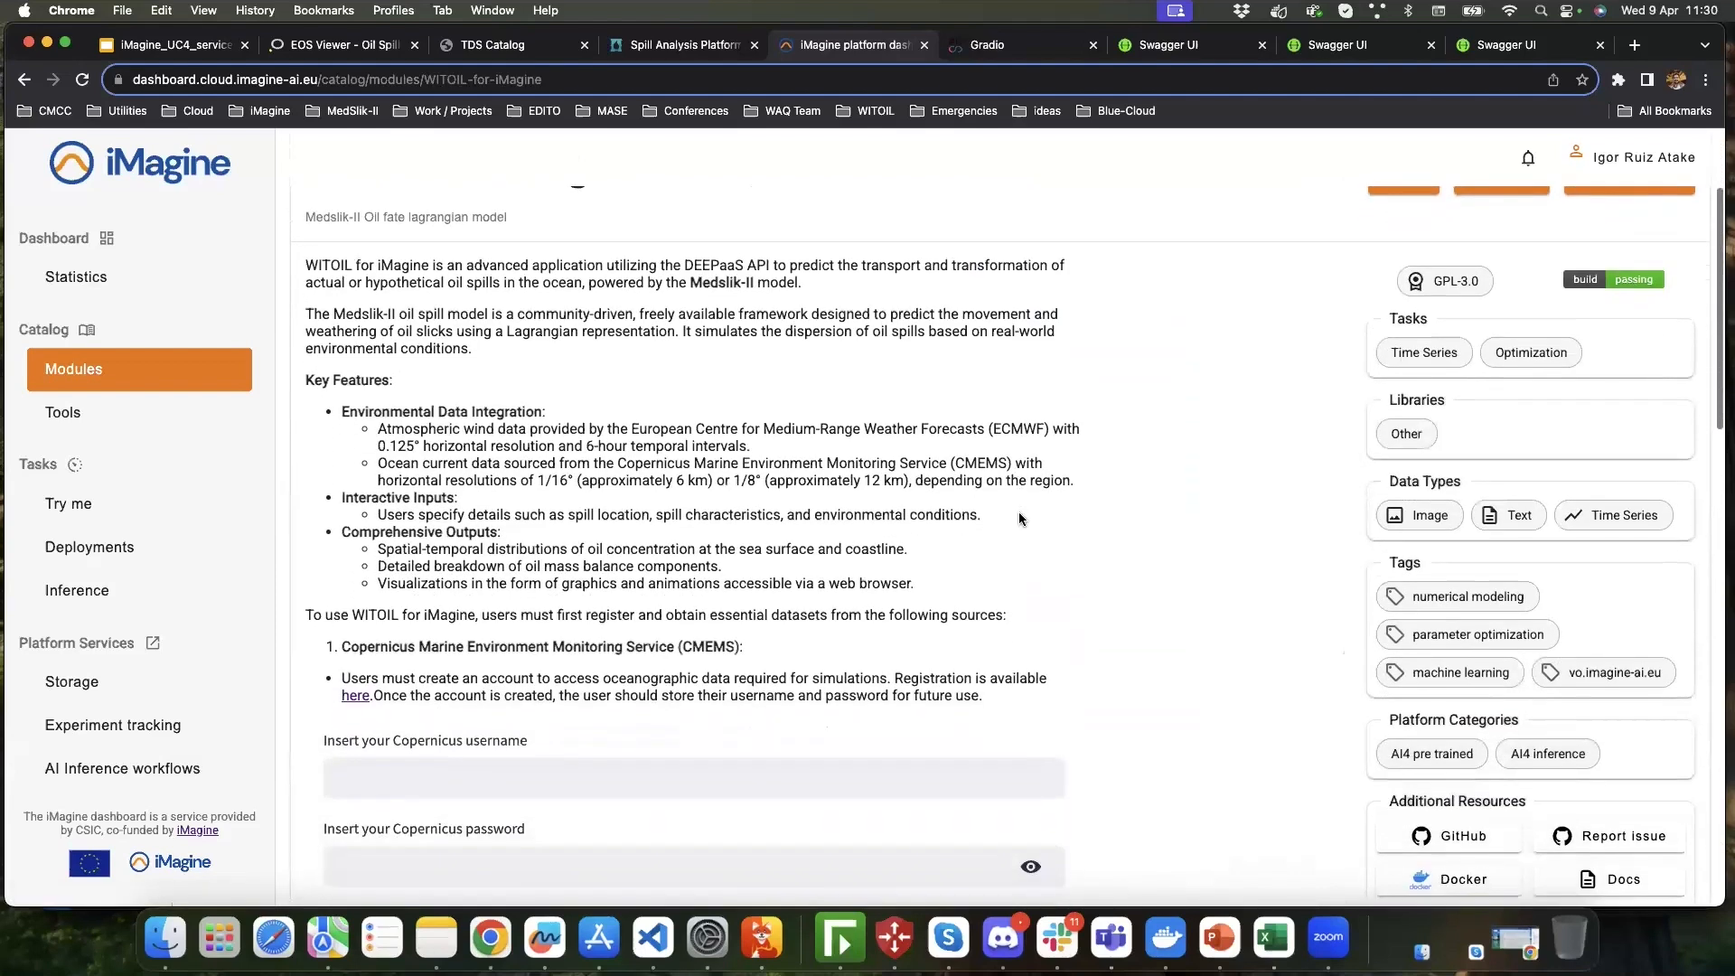
pyautogui.scroll(-10, 1023, 511)
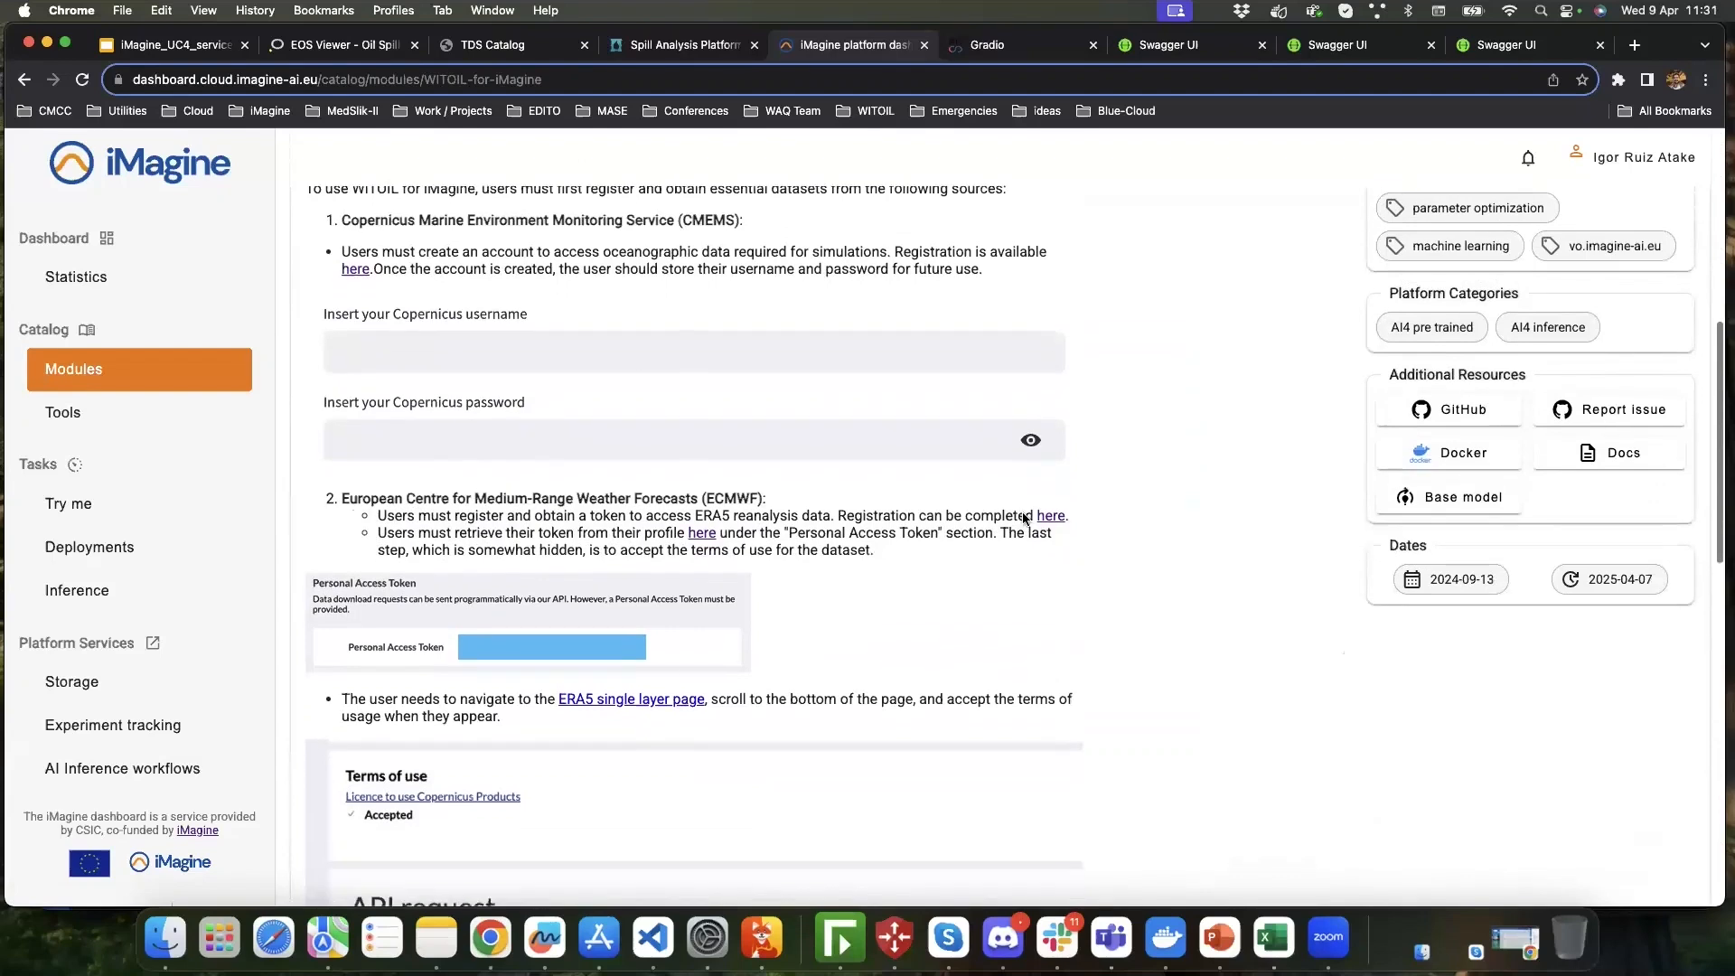
pyautogui.scroll(5, 1022, 516)
pyautogui.scroll(7, 1023, 516)
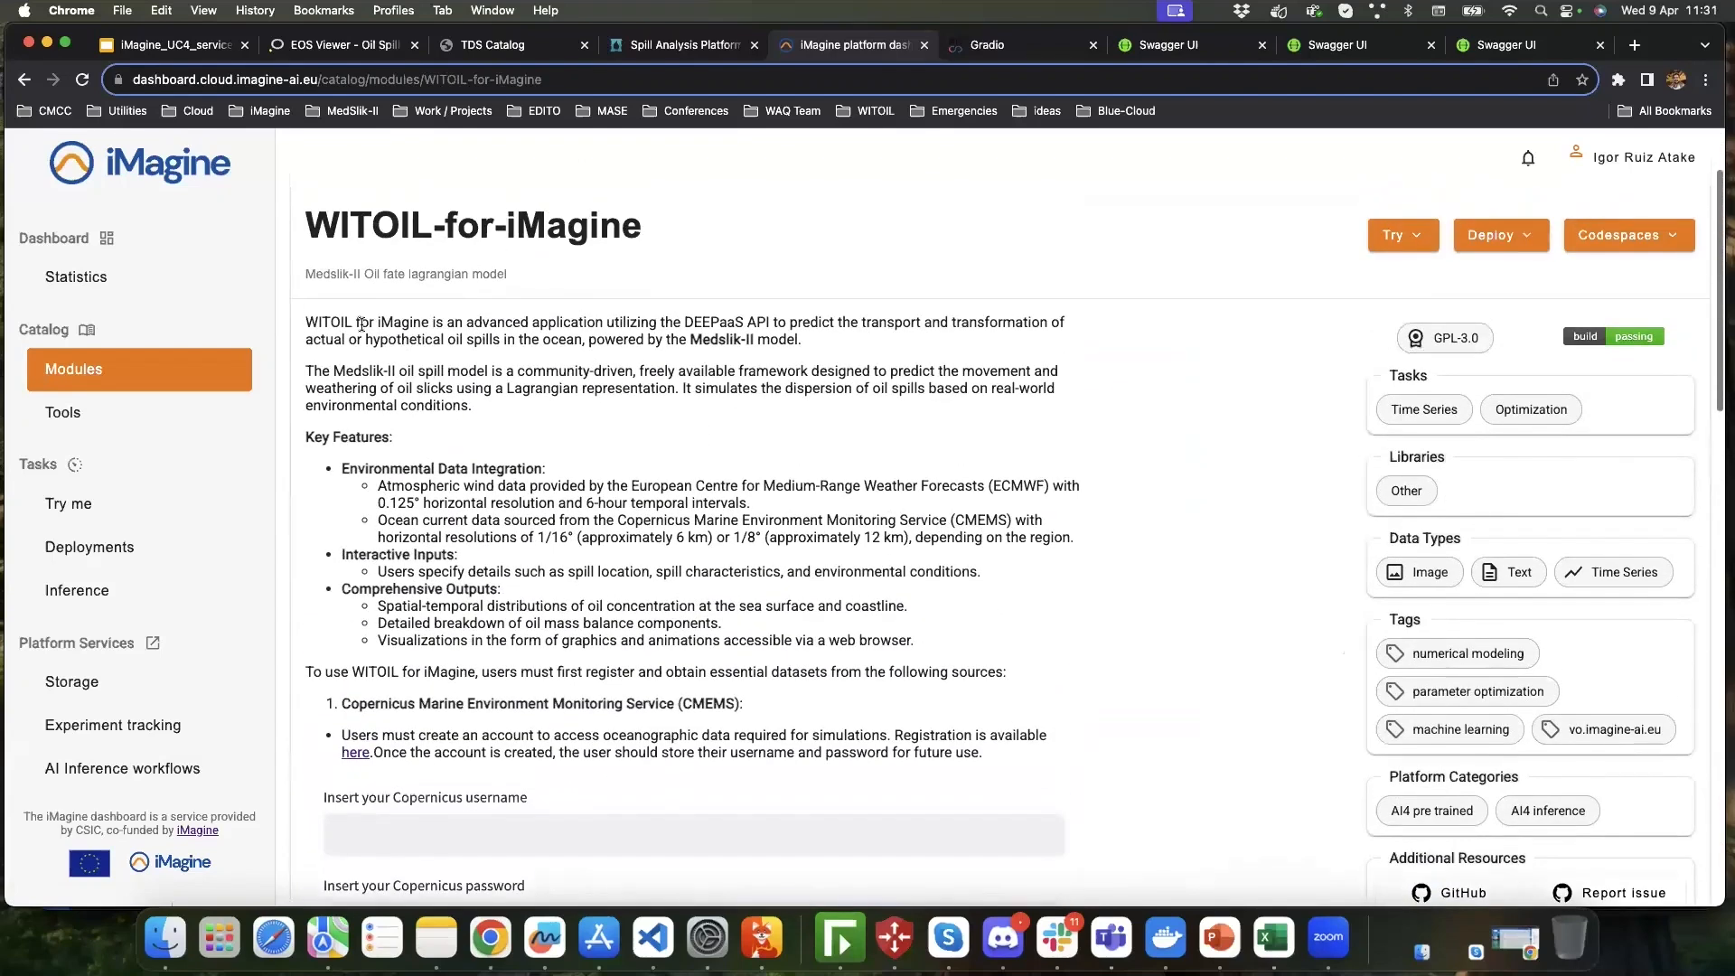
pyautogui.scroll(-3, 403, 363)
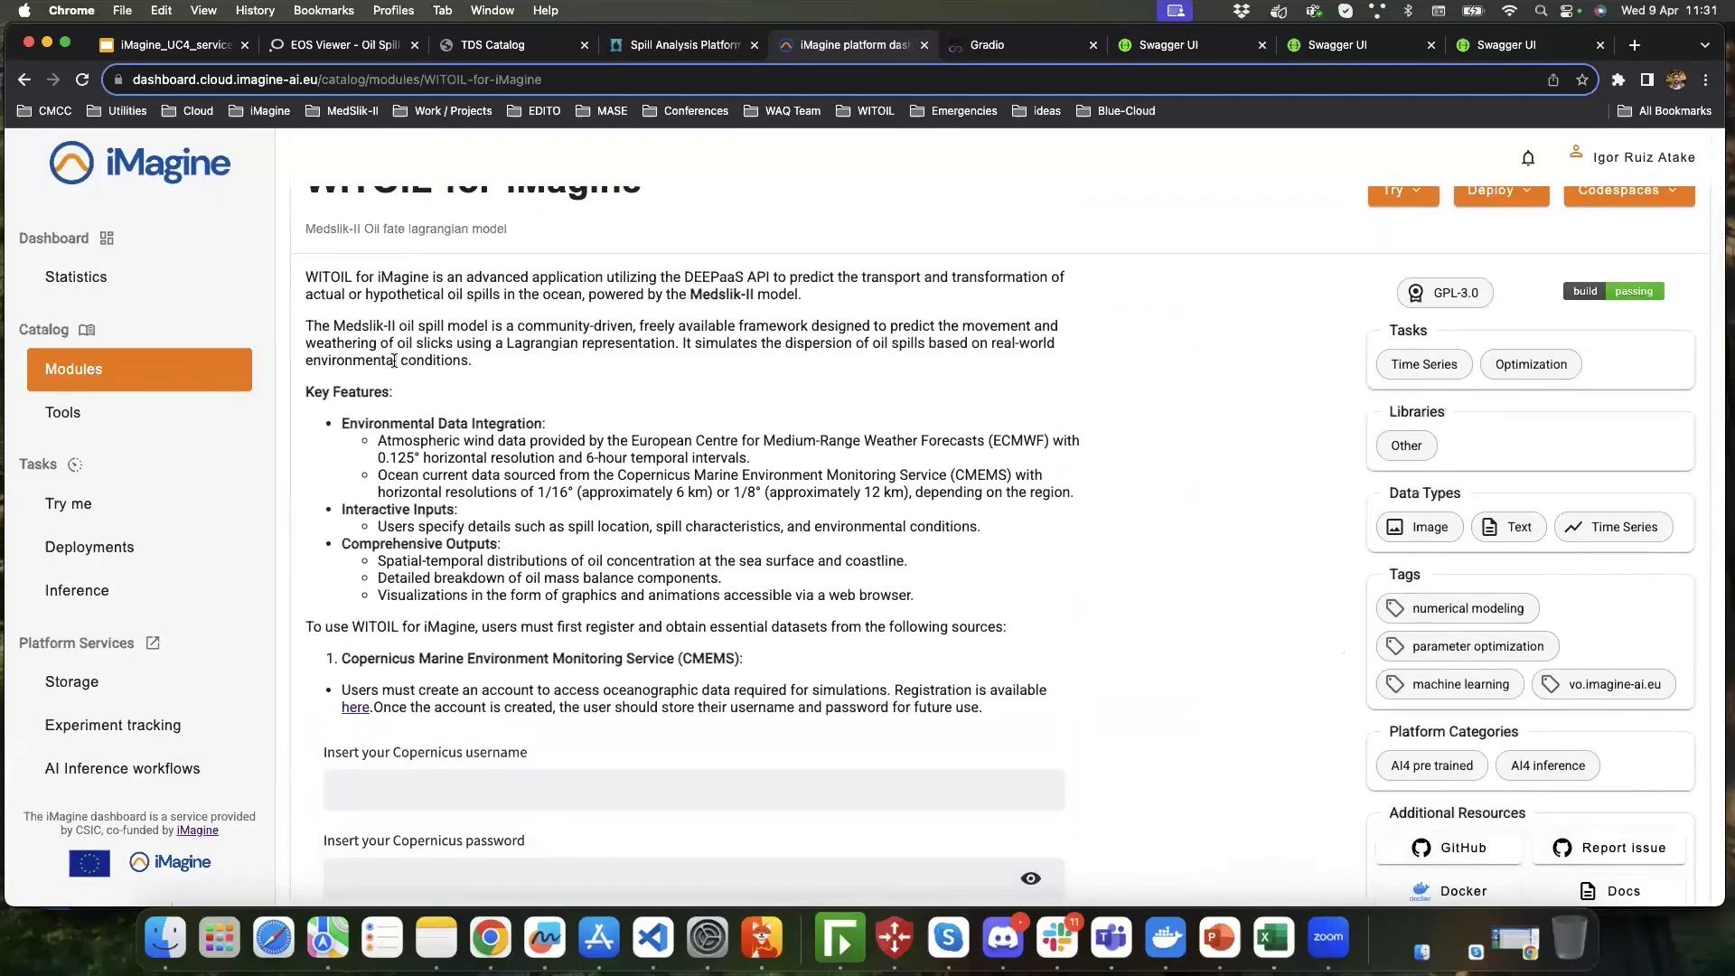
pyautogui.scroll(-1, 390, 371)
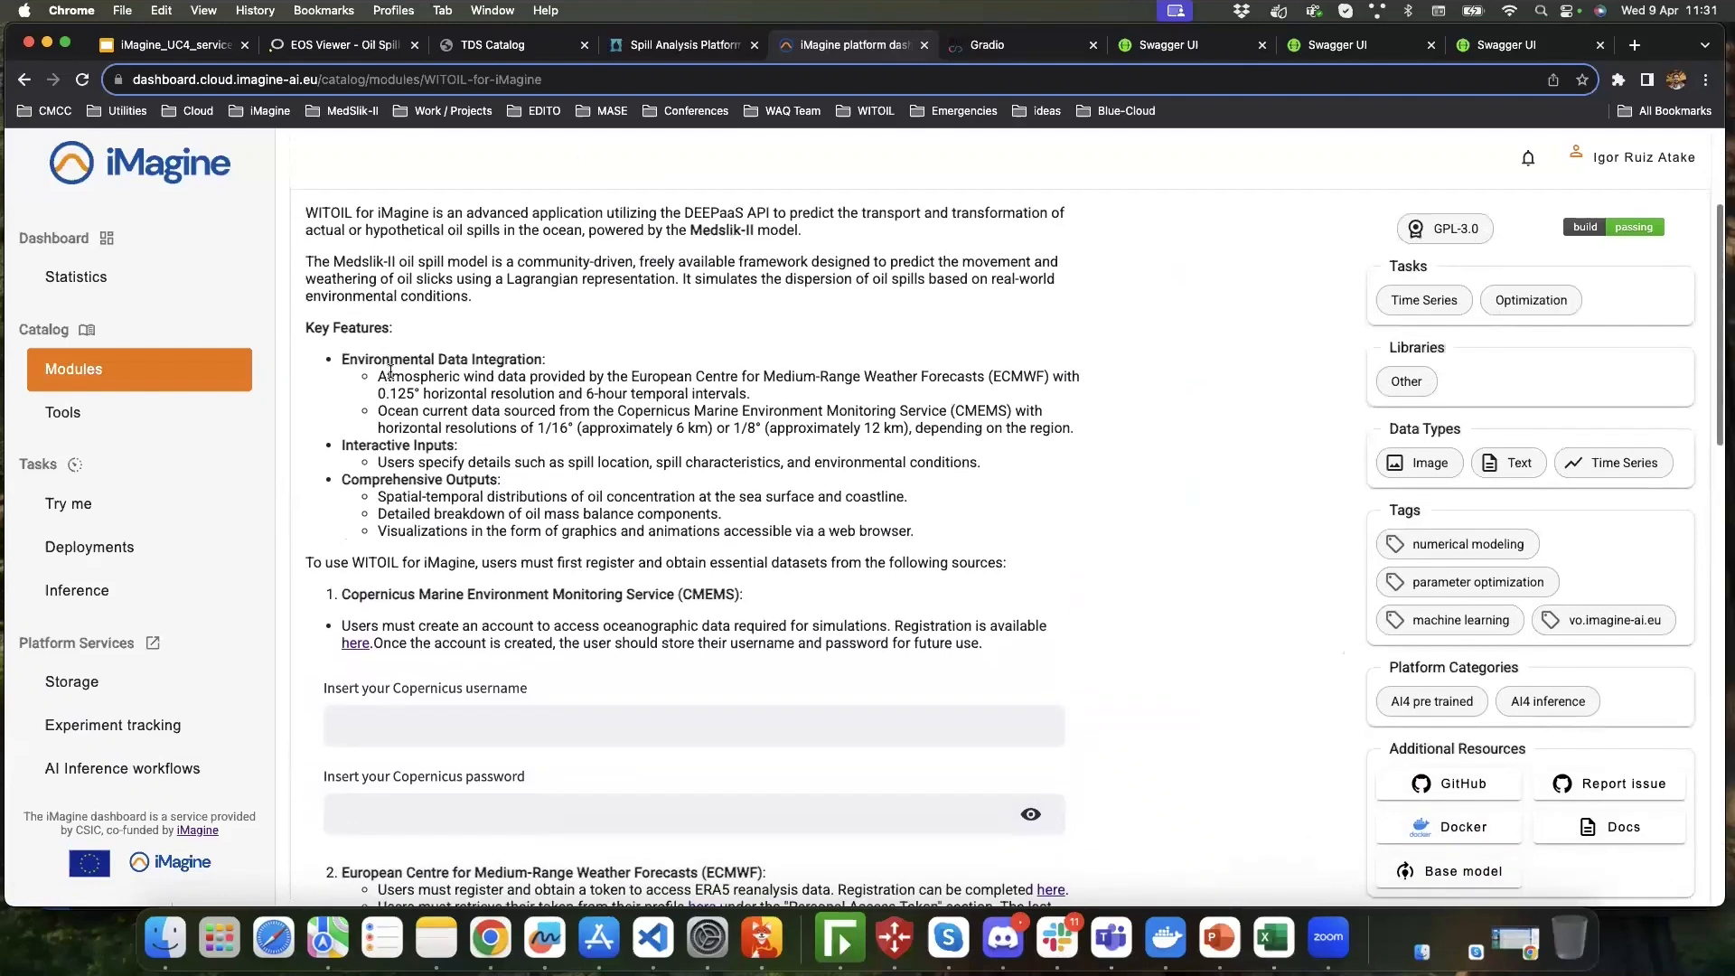
pyautogui.scroll(-2, 391, 371)
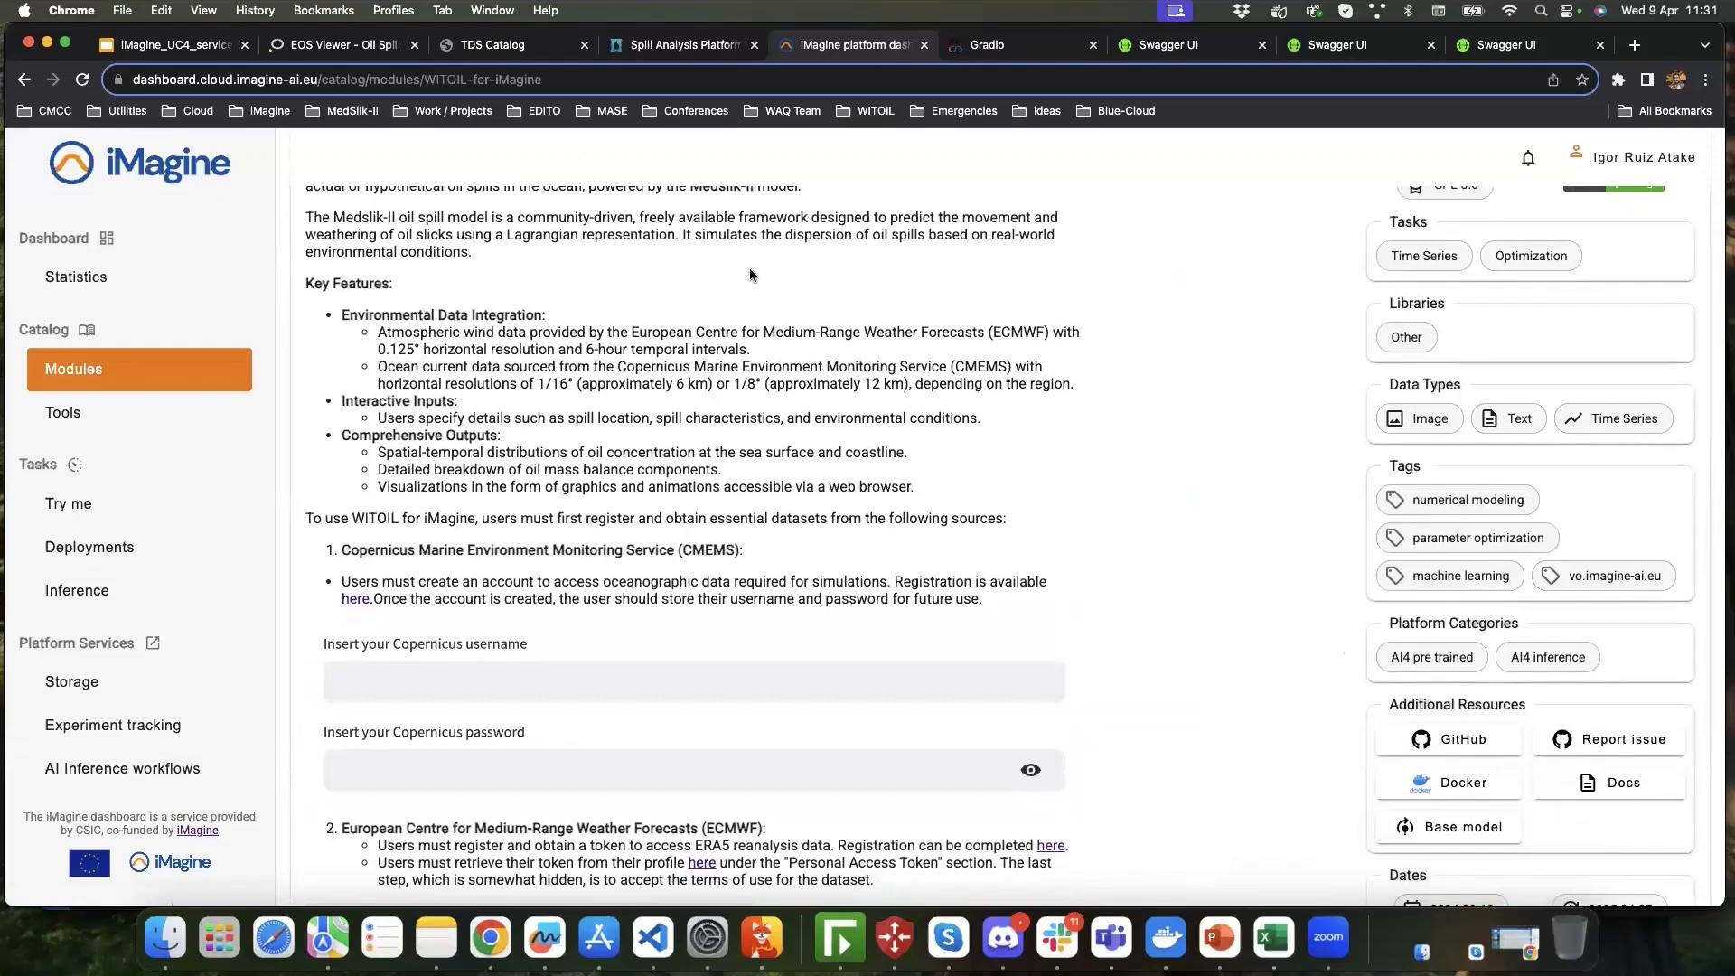
pyautogui.scroll(-3, 773, 334)
pyautogui.scroll(-1, 773, 334)
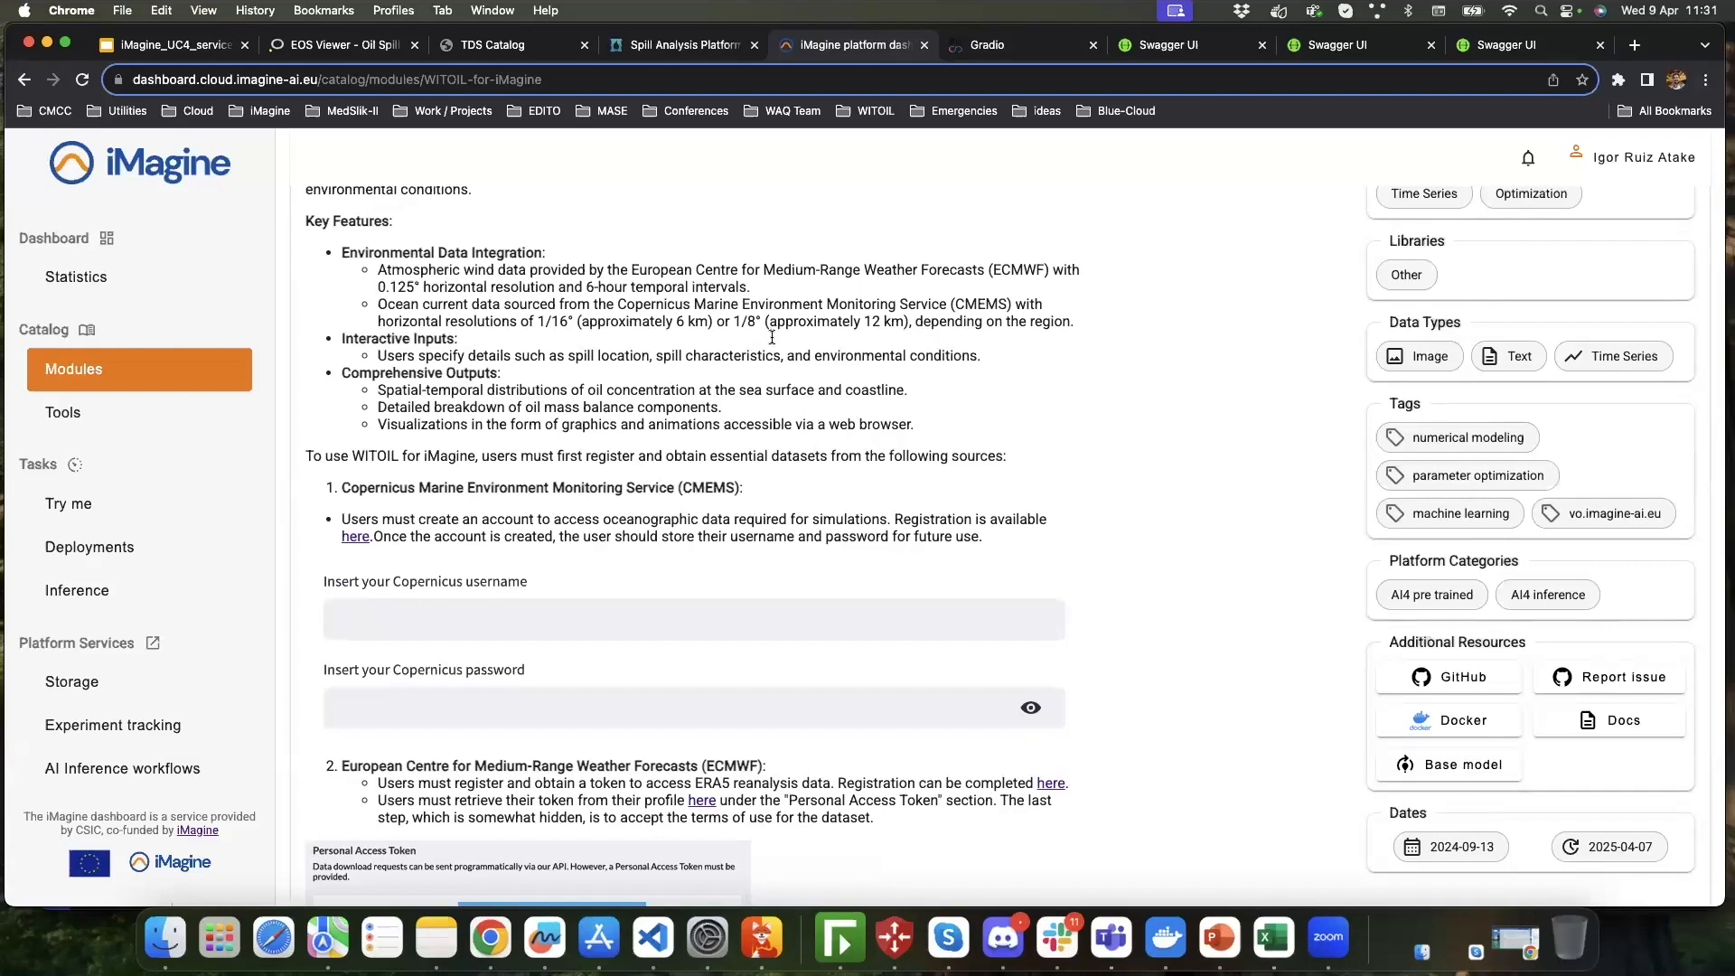
pyautogui.scroll(-1, 723, 389)
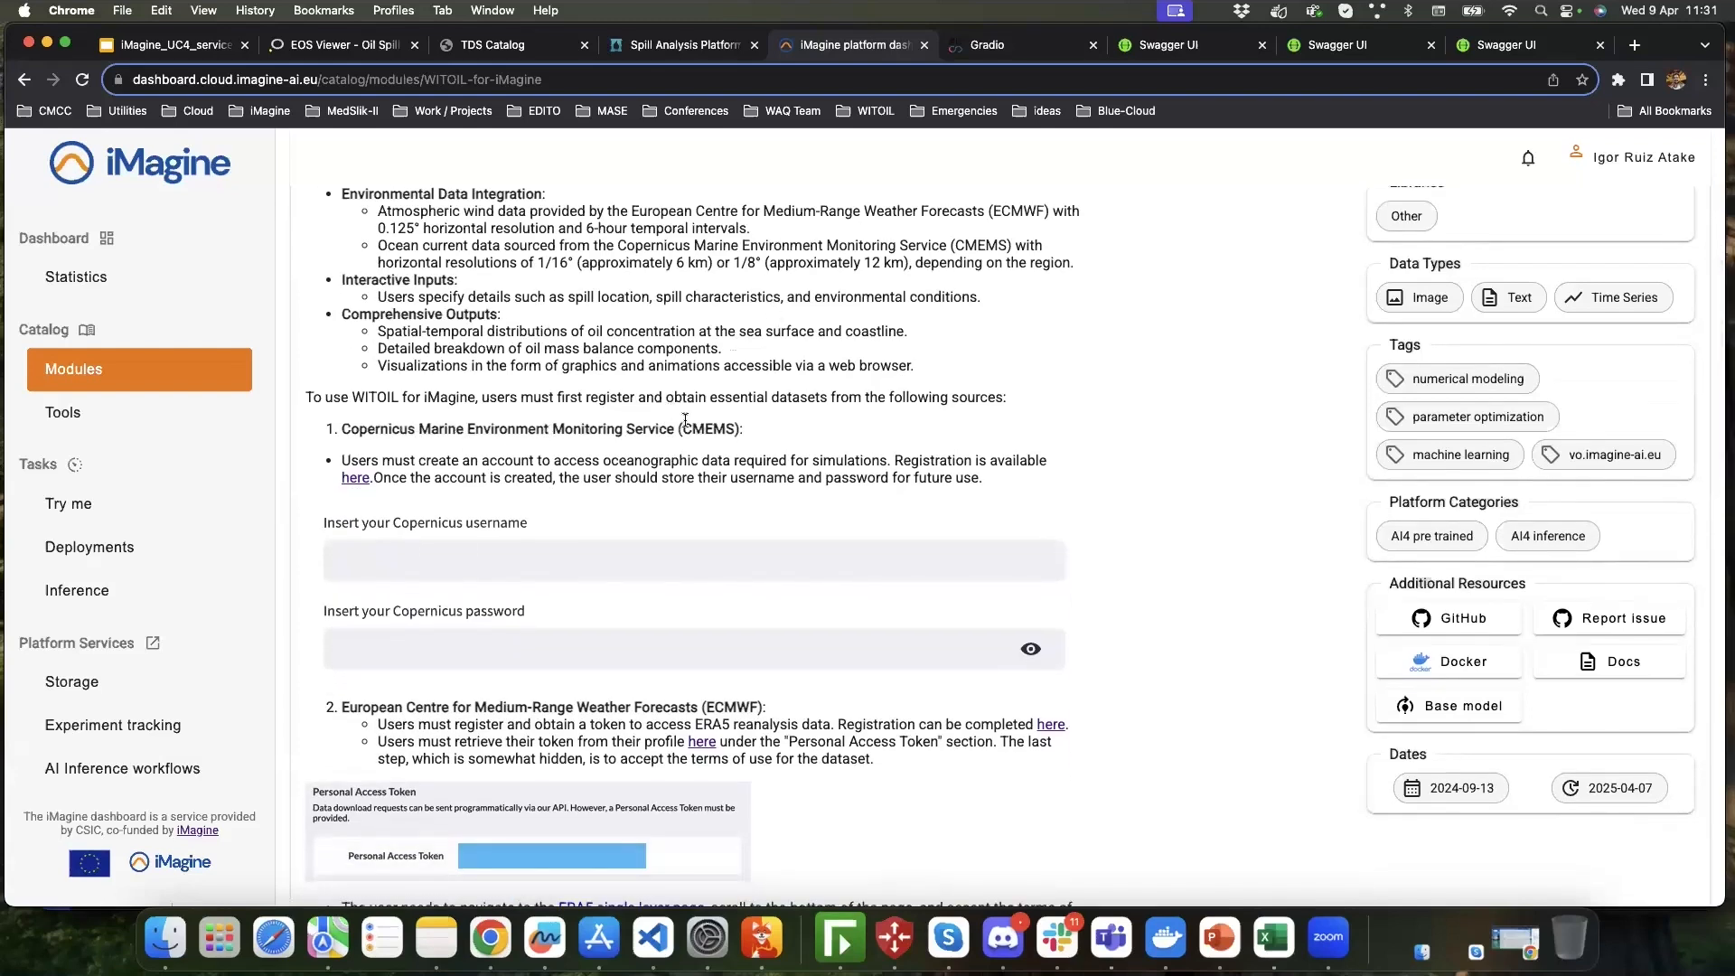
pyautogui.scroll(-2, 585, 553)
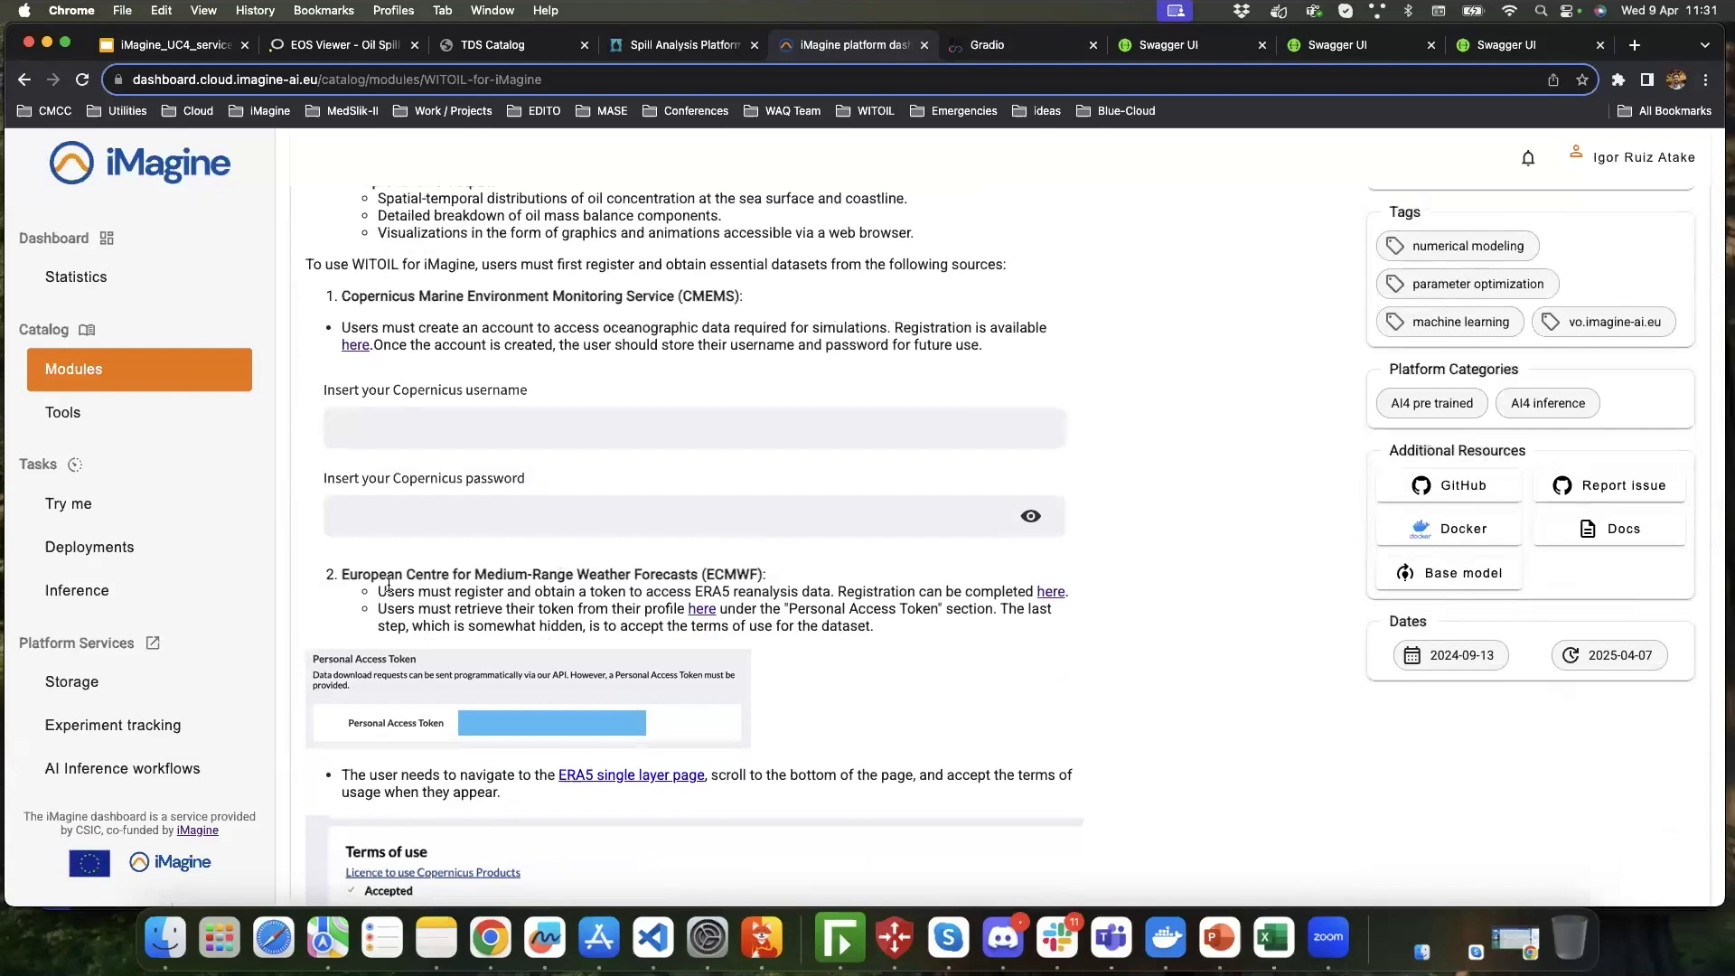
# - Highlight the ECMWF data source heading and review the module's data requirements
pyautogui.moveTo(714, 574); pyautogui.dragTo(887, 549)
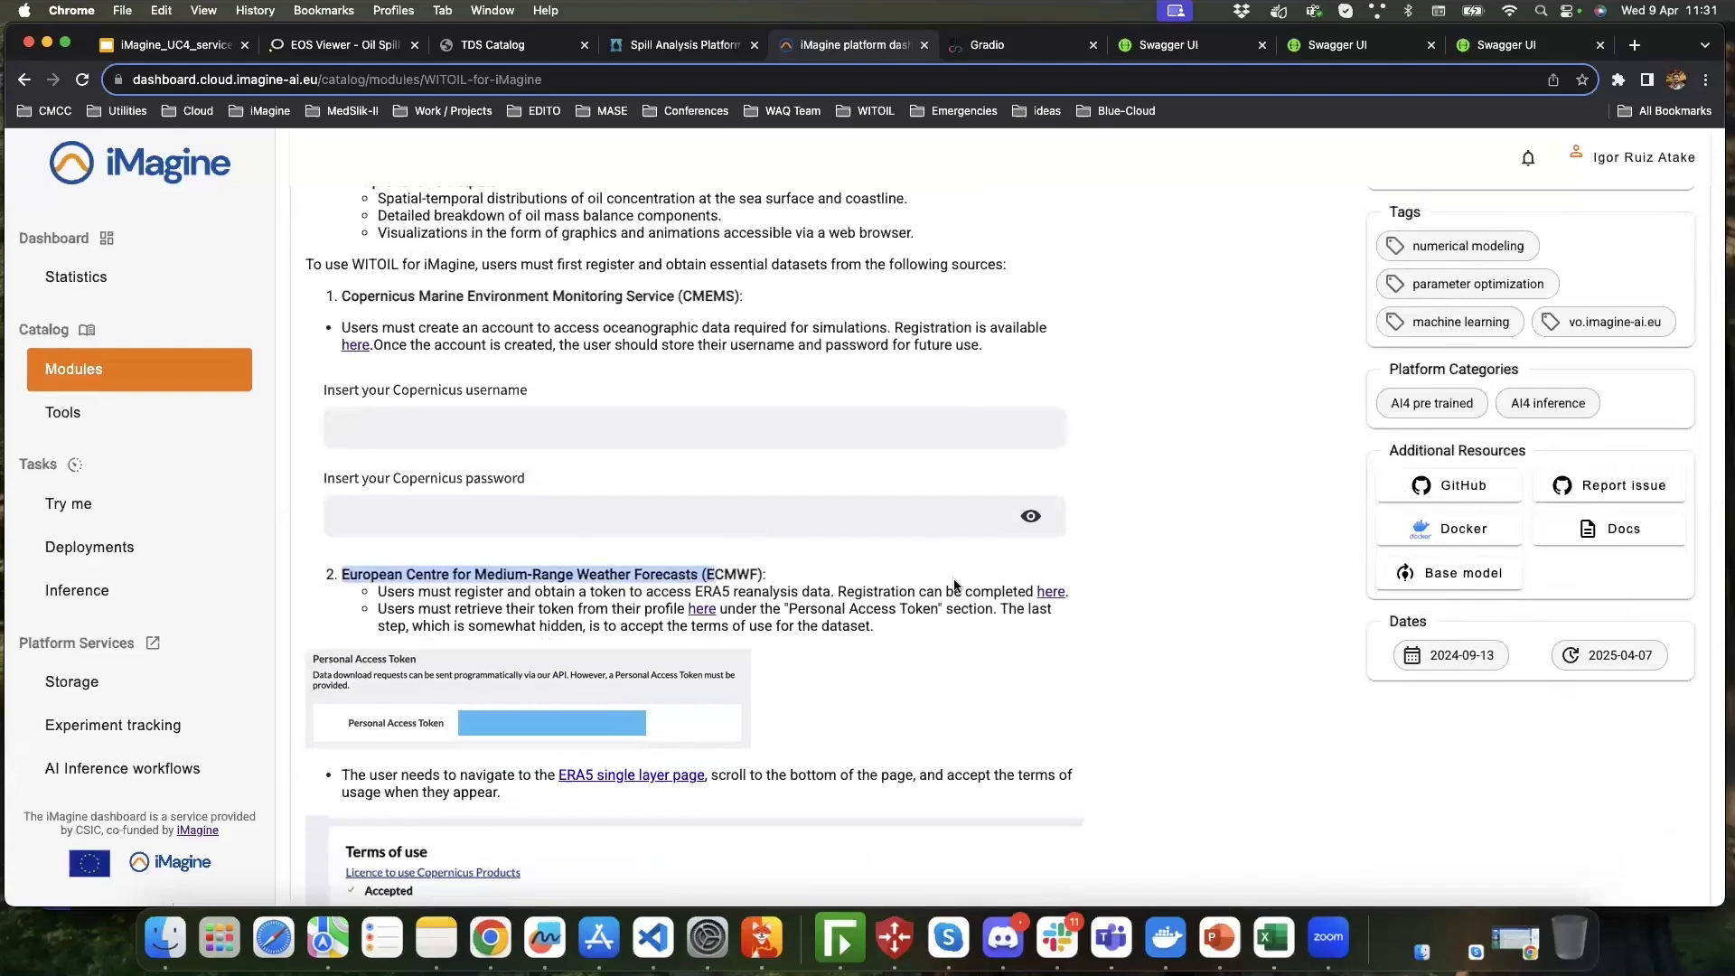
pyautogui.click(980, 635)
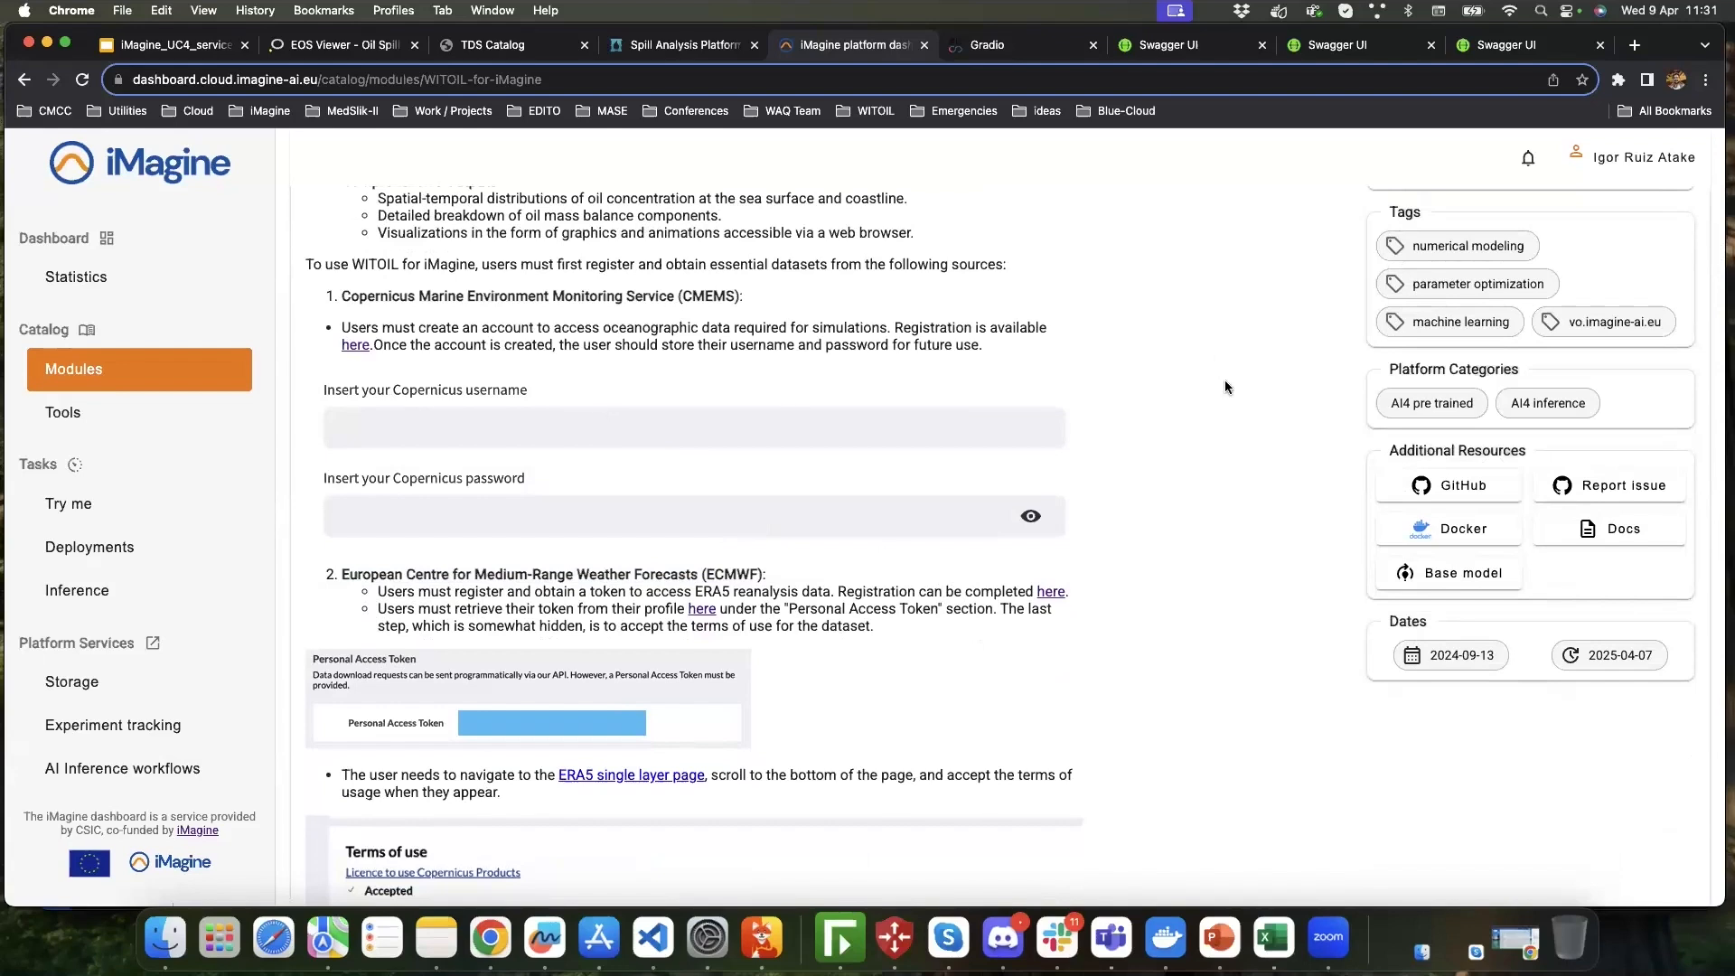
pyautogui.scroll(1, 1224, 379)
pyautogui.scroll(3, 936, 415)
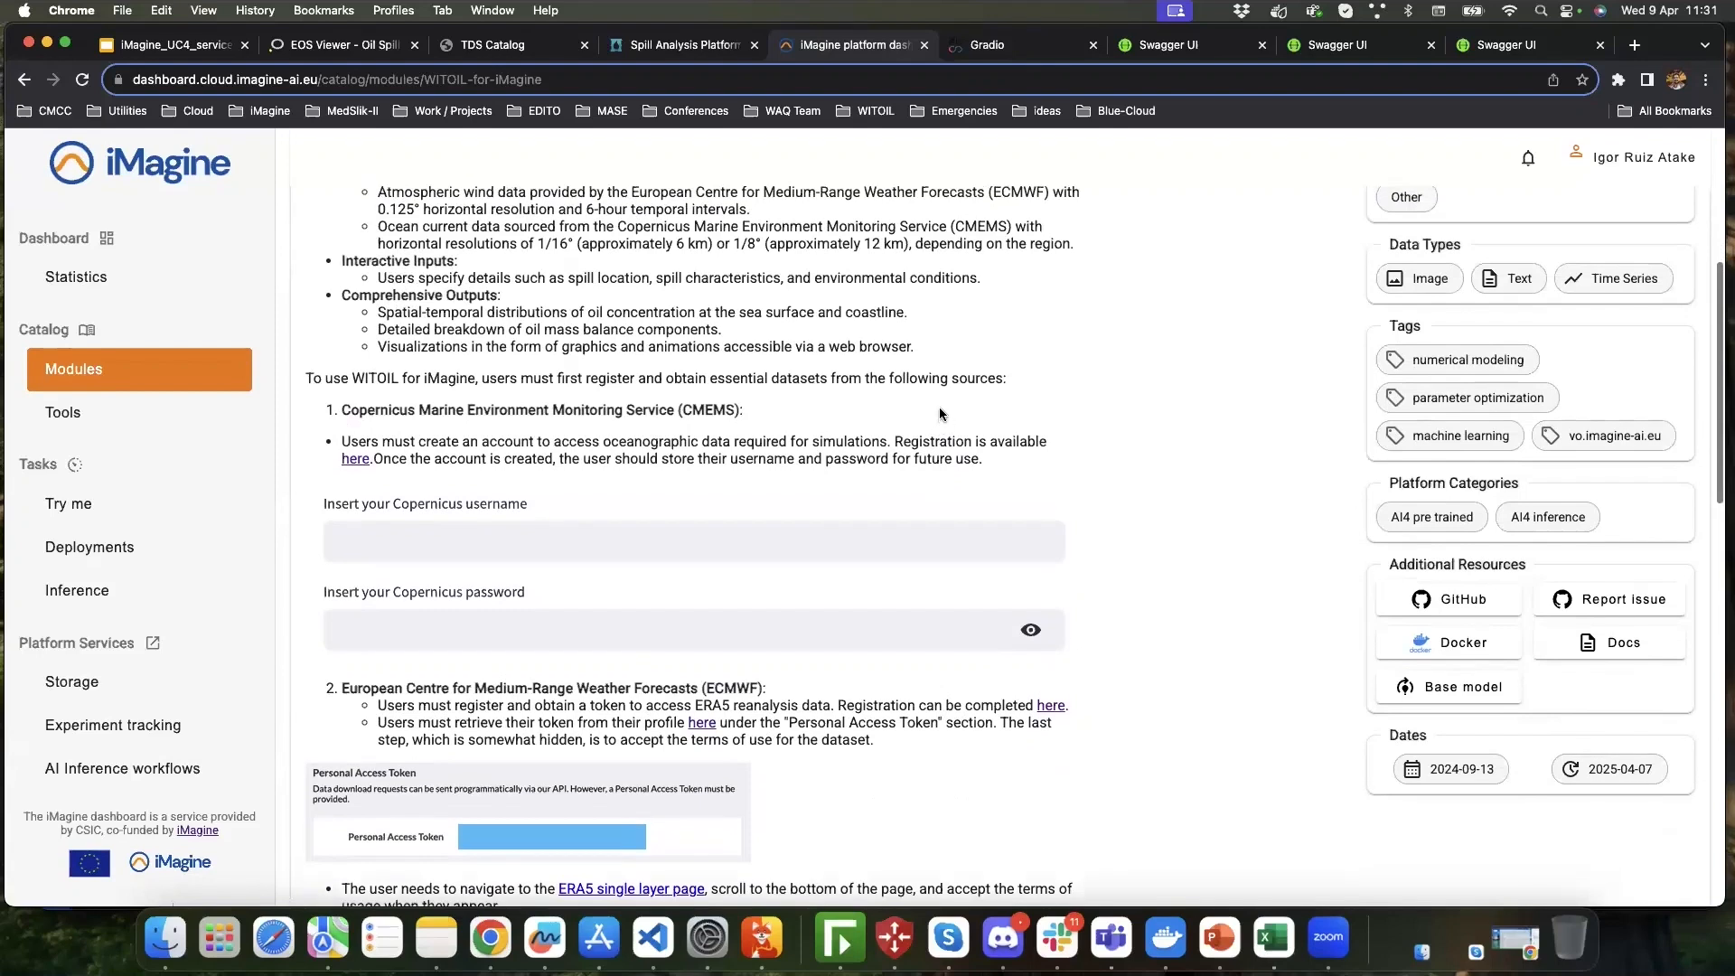
pyautogui.scroll(-1, 938, 420)
pyautogui.scroll(2, 938, 420)
pyautogui.scroll(-2, 938, 421)
pyautogui.scroll(-3, 937, 412)
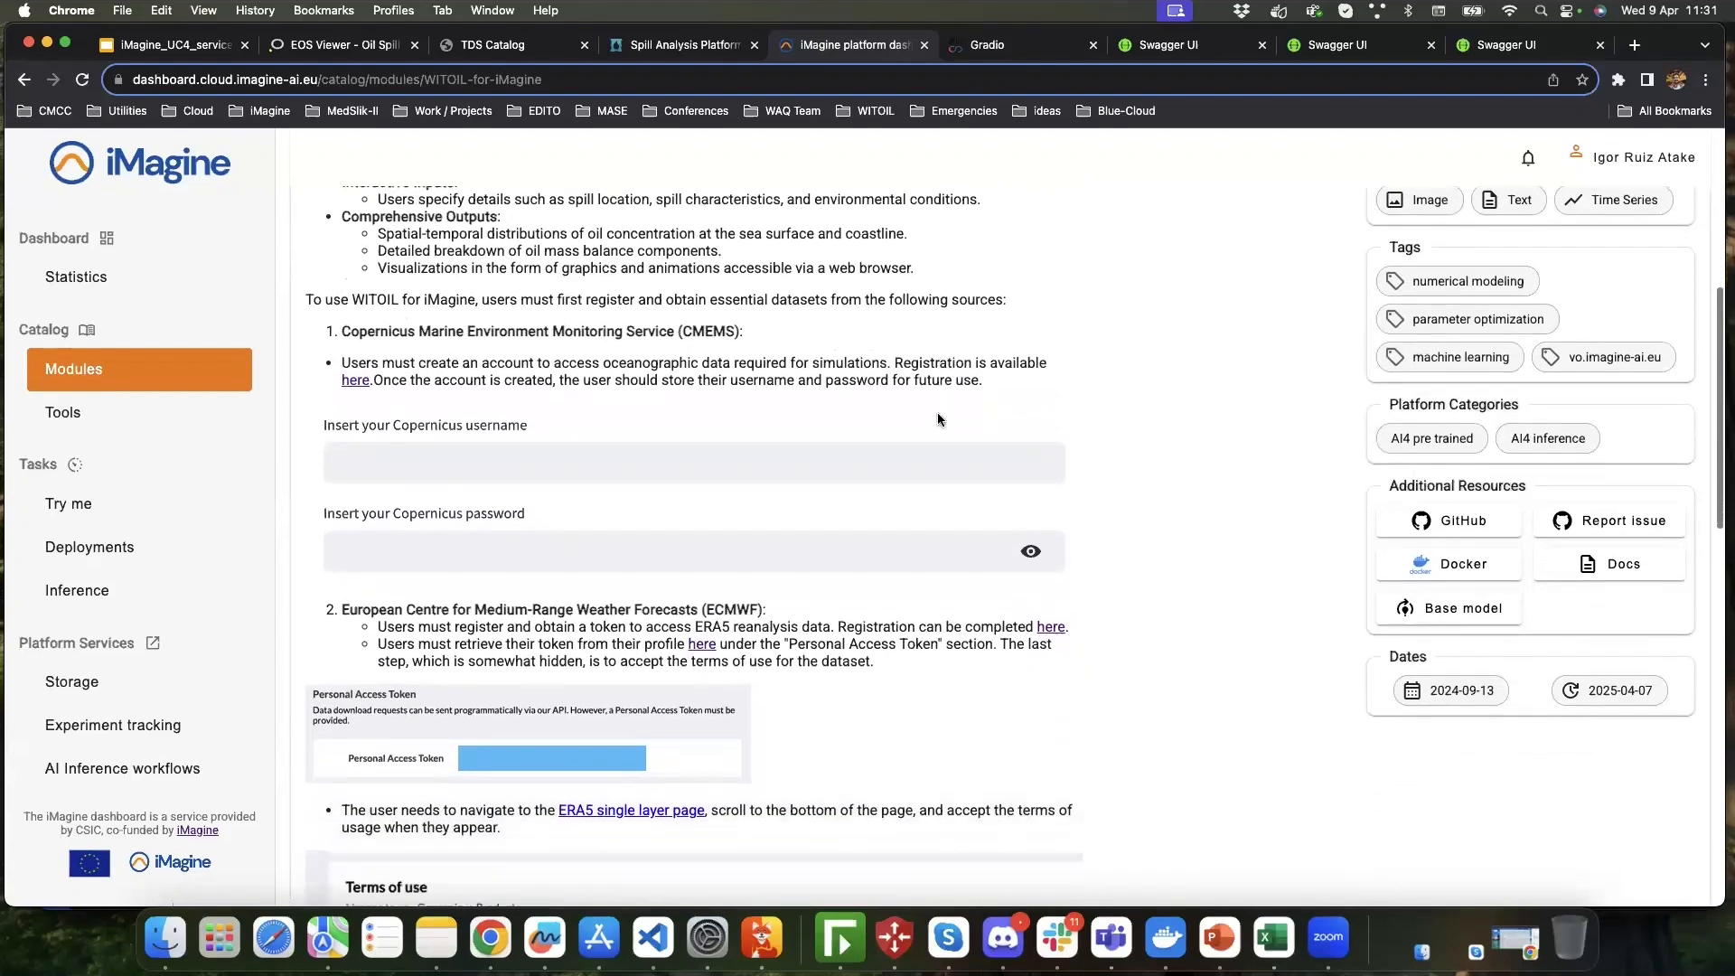
pyautogui.scroll(-15, 973, 417)
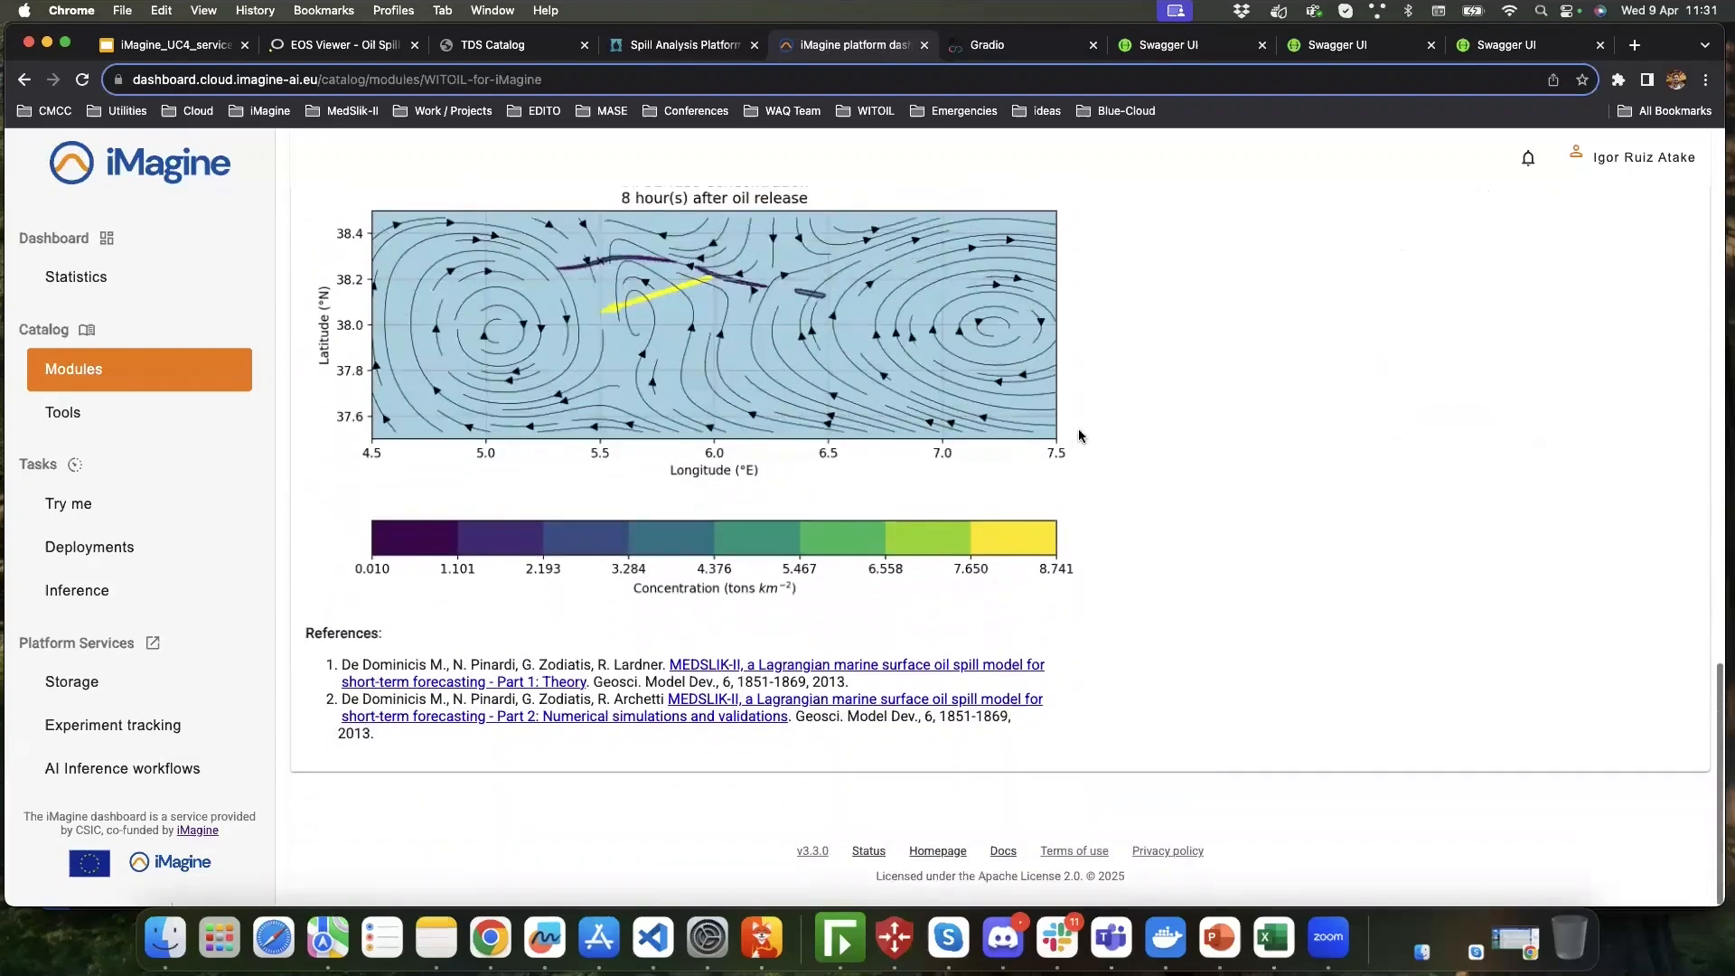
pyautogui.scroll(20, 1081, 430)
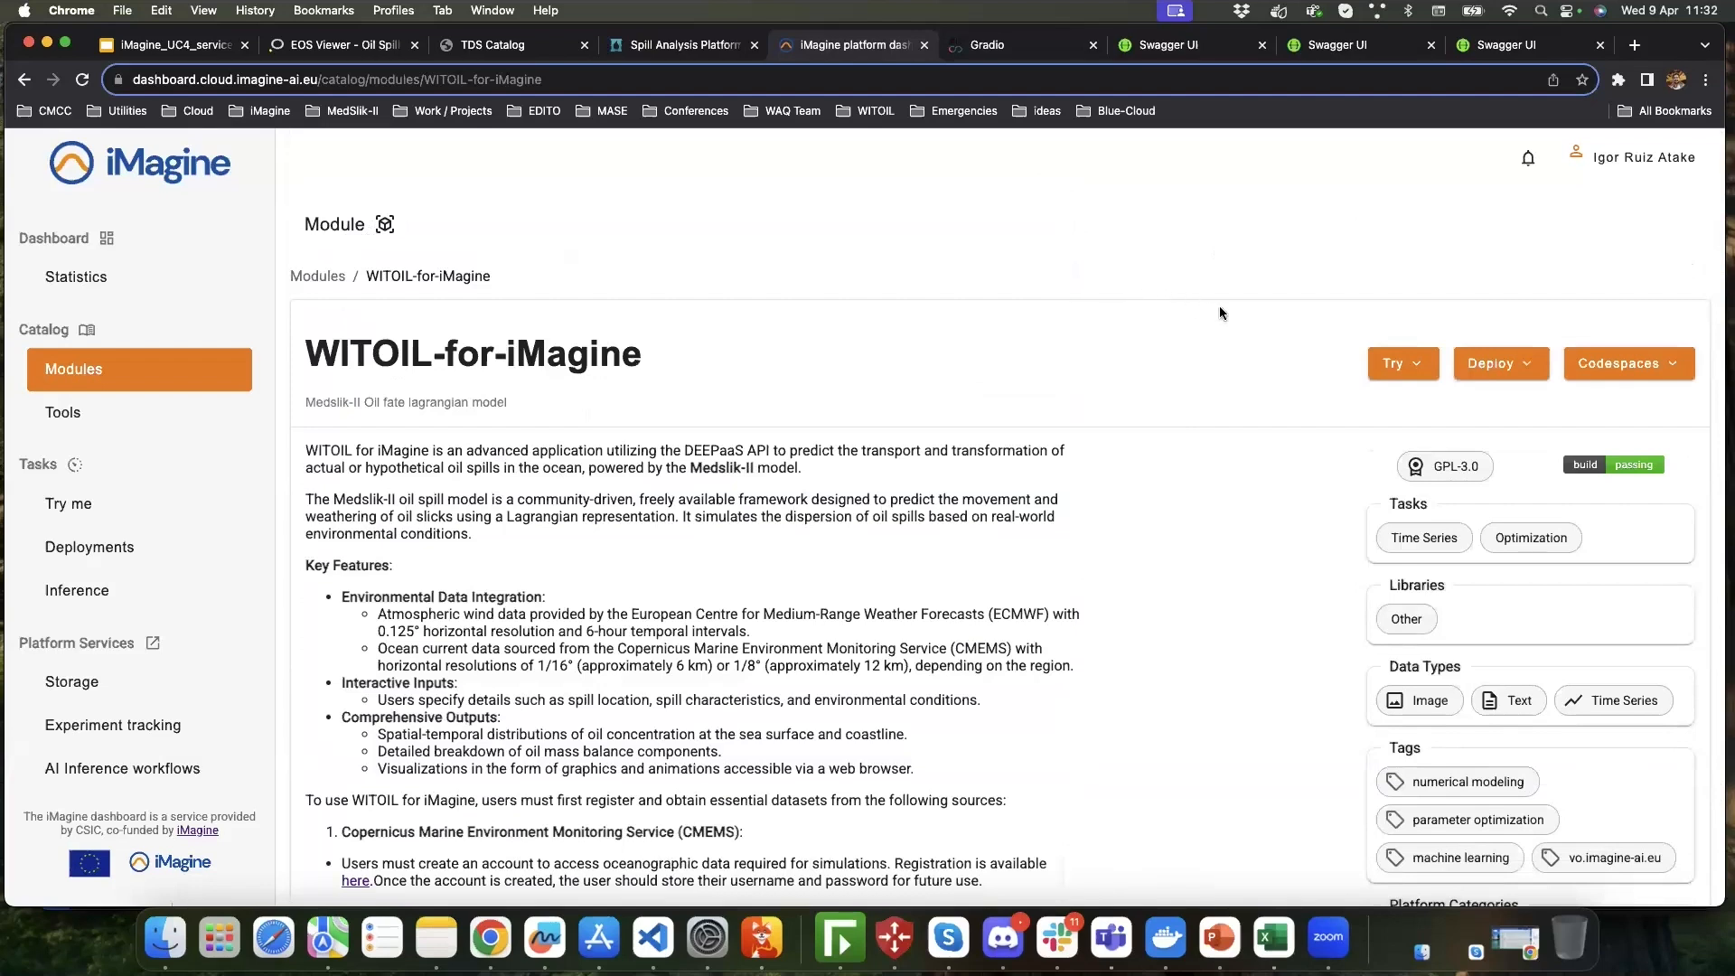
# - Launch a 10-minute Gradio User Interface trial of WITOIL-for-iMagine from the Try options
pyautogui.click(1411, 369)
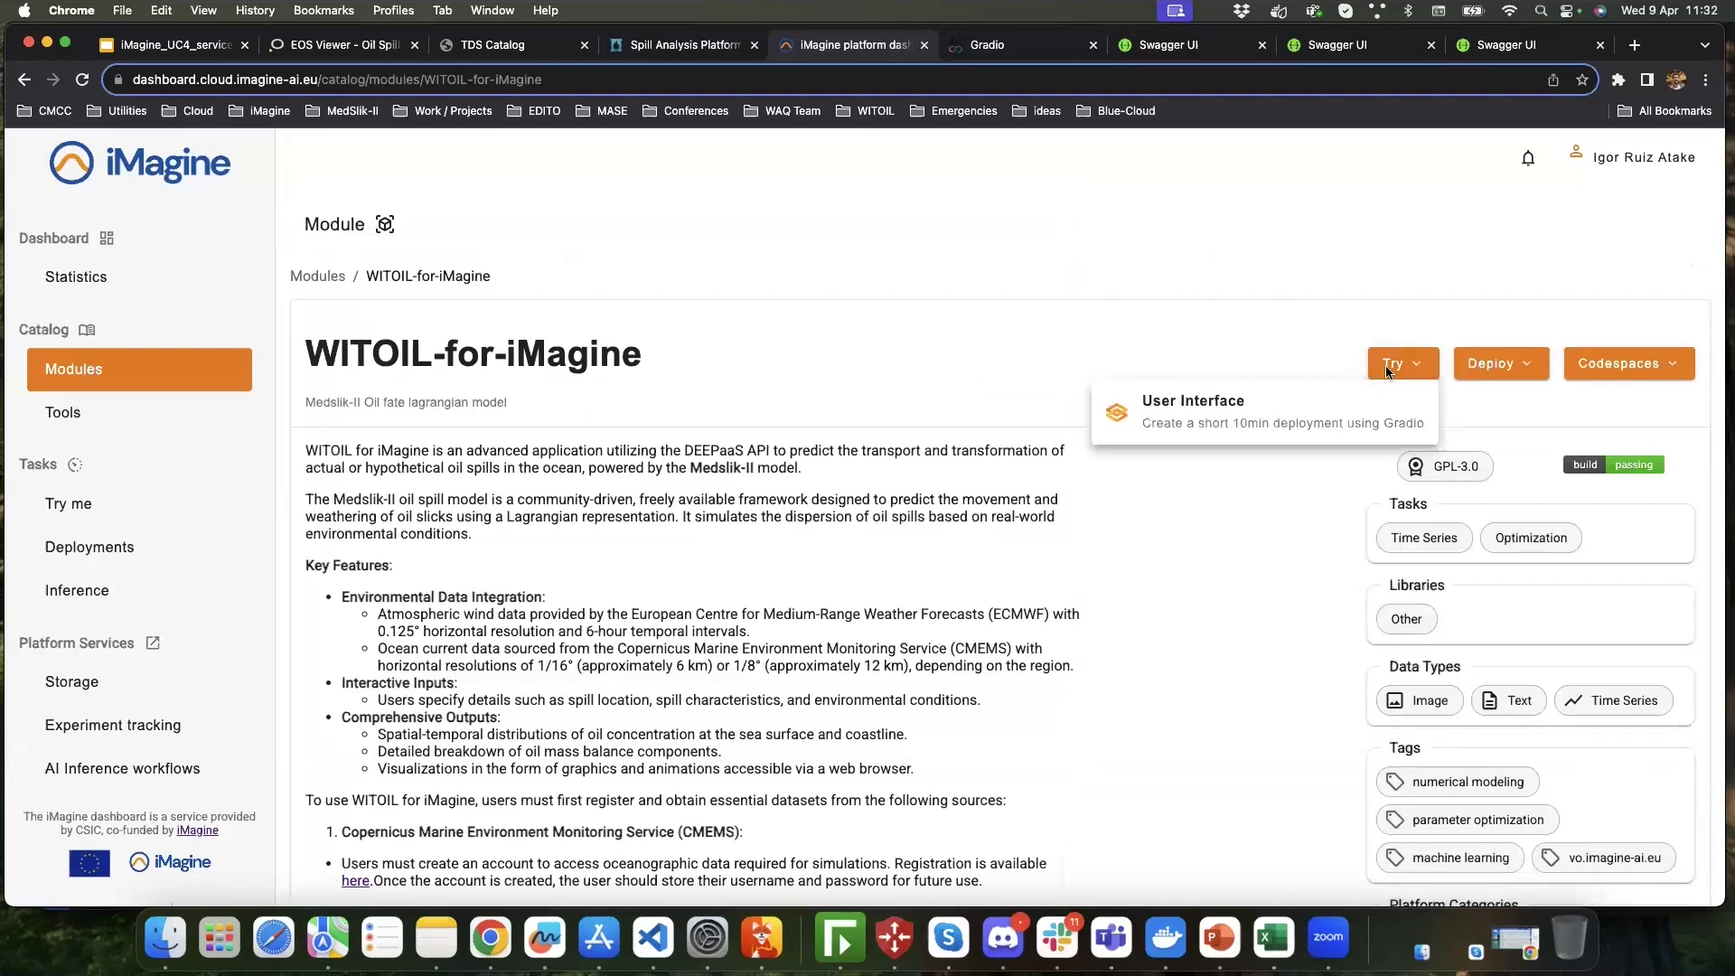
pyautogui.click(1143, 305)
pyautogui.click(1421, 365)
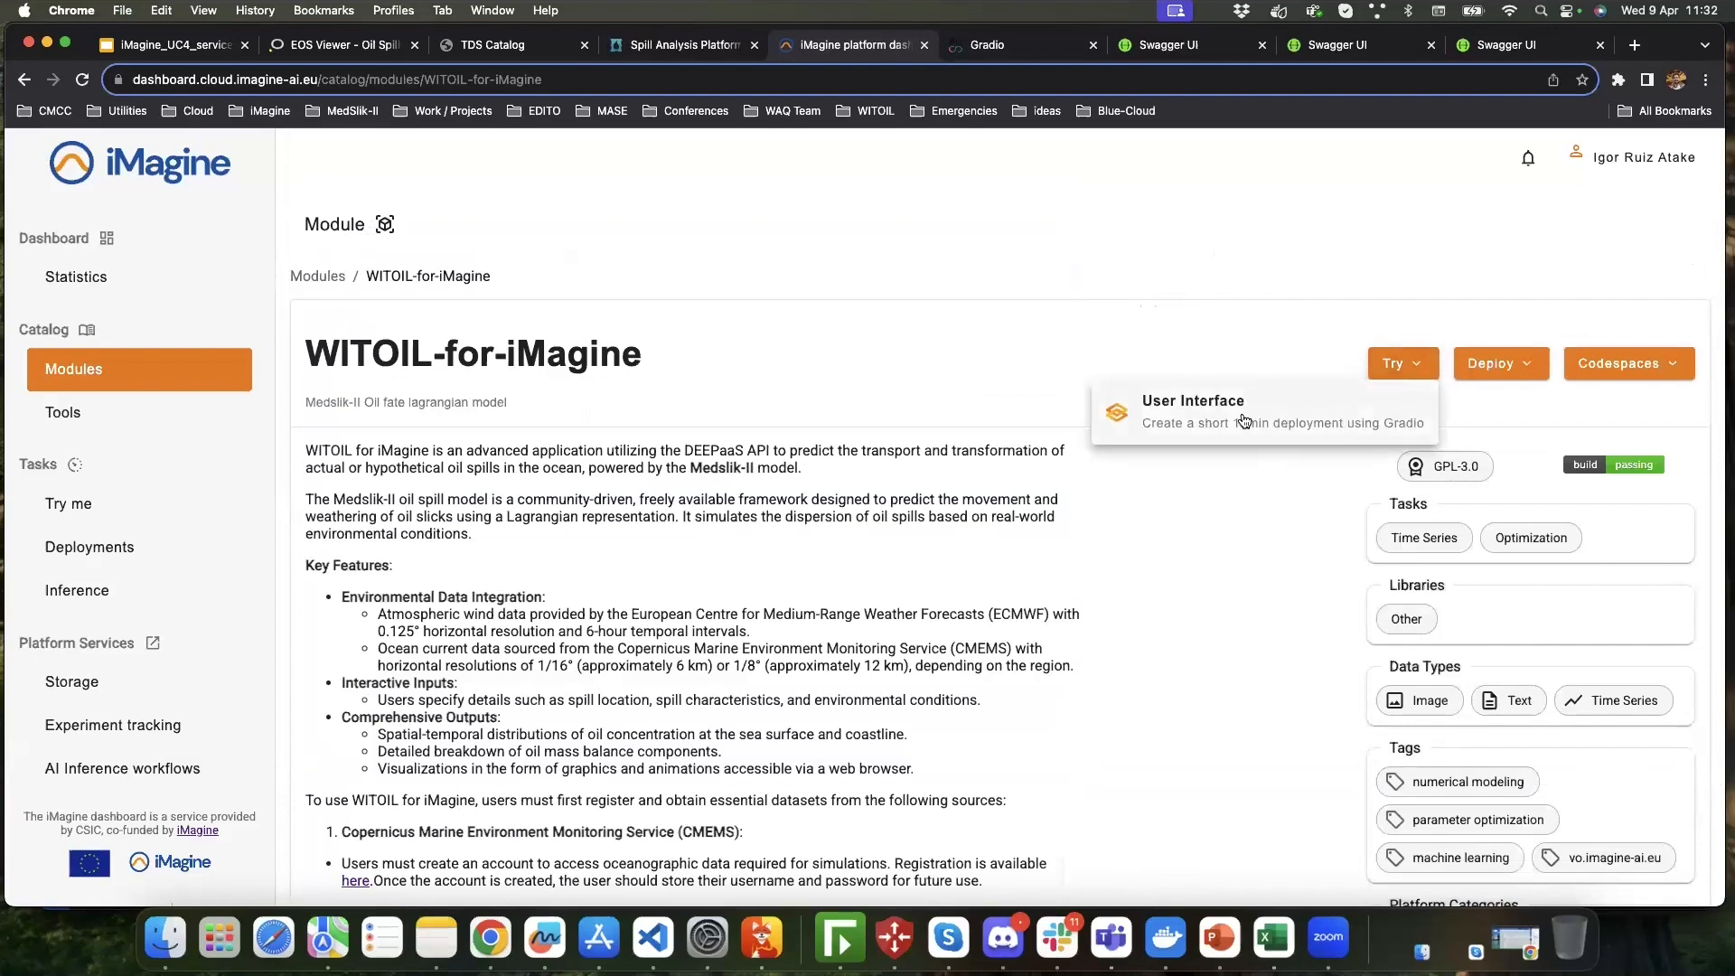
pyautogui.click(1245, 421)
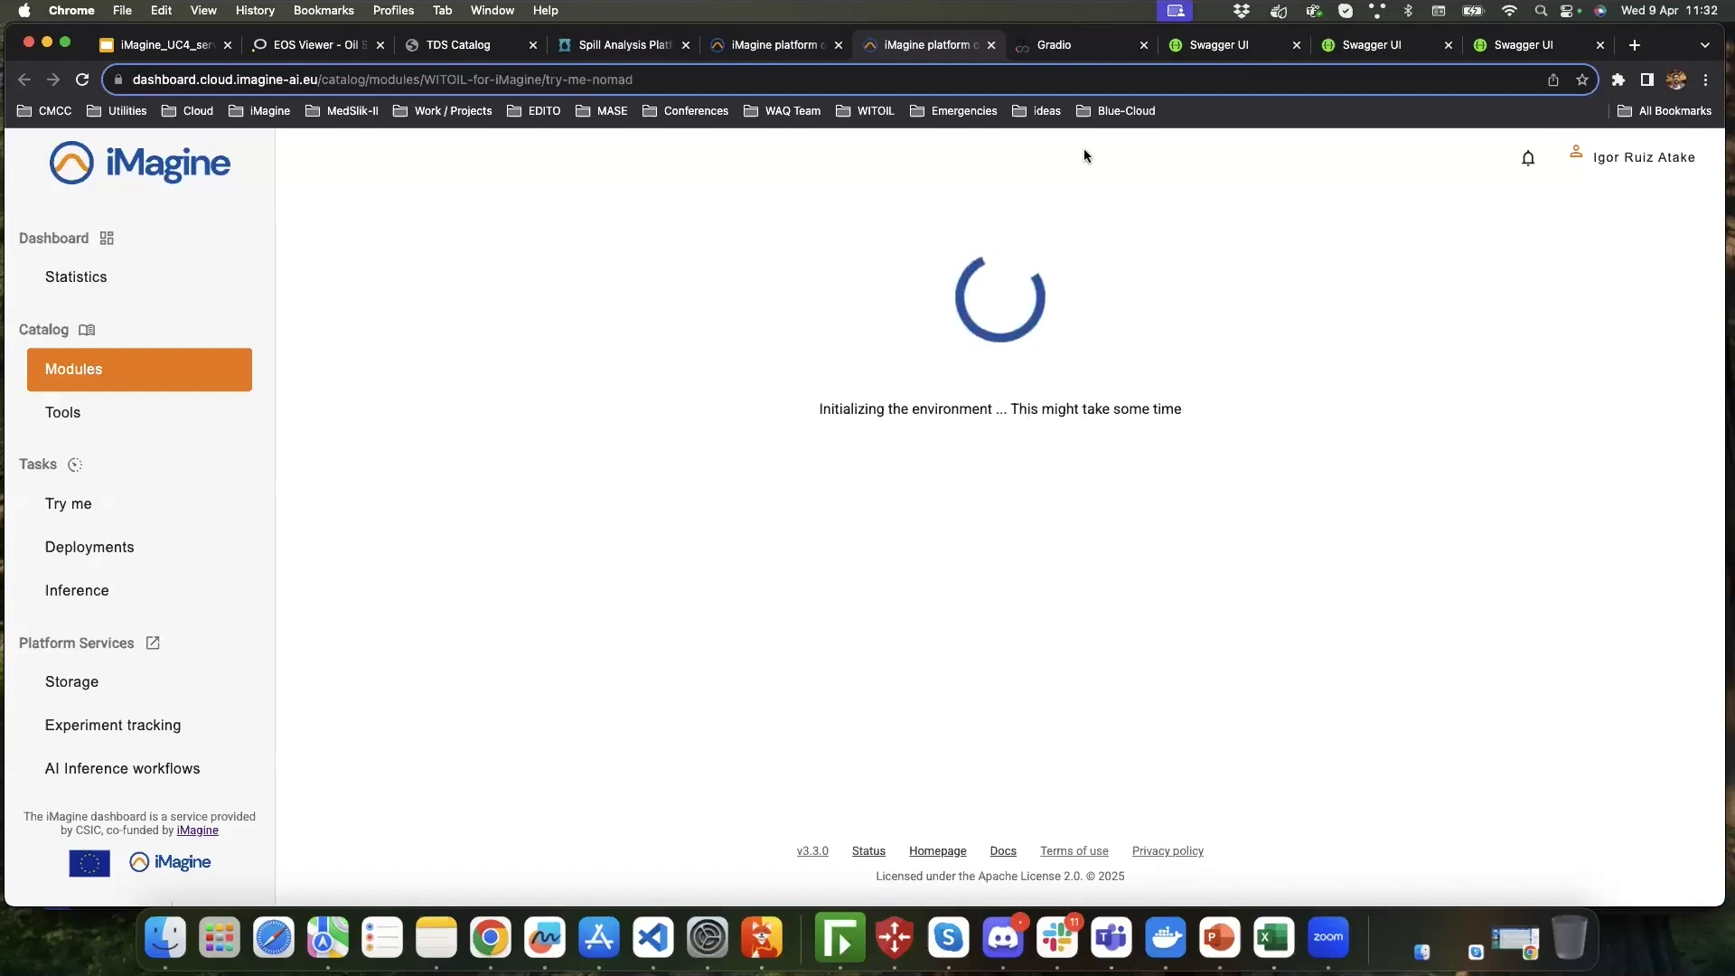
pyautogui.click(1049, 45)
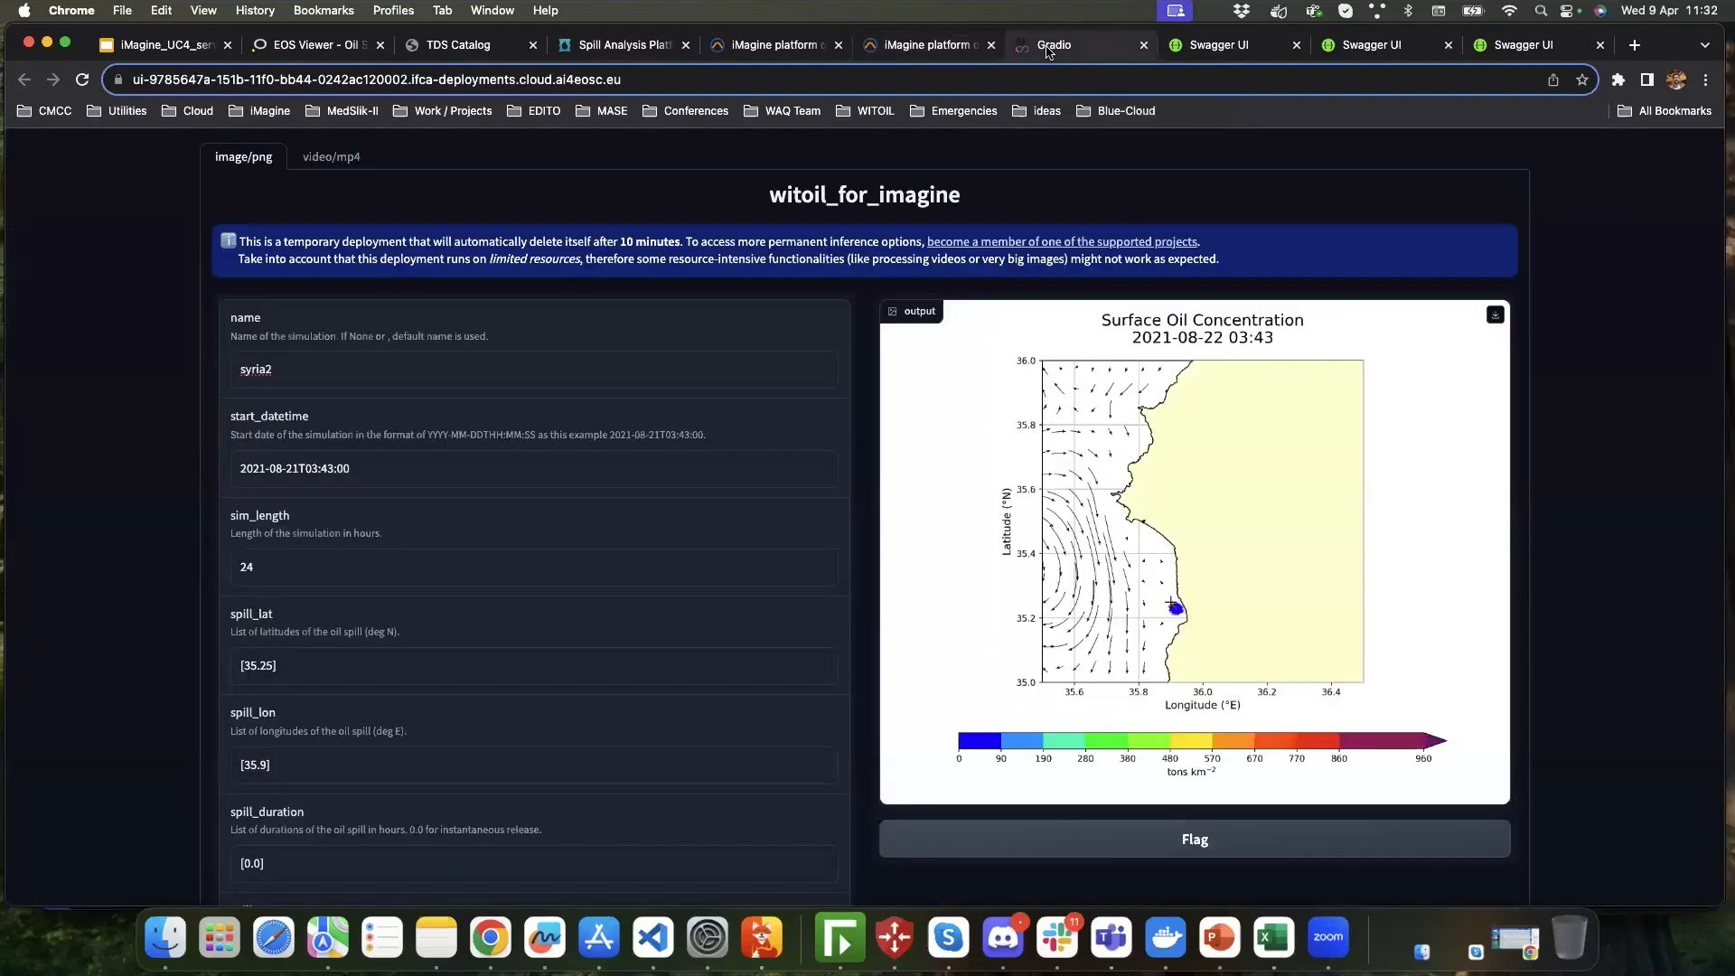
pyautogui.scroll(-1, 600, 321)
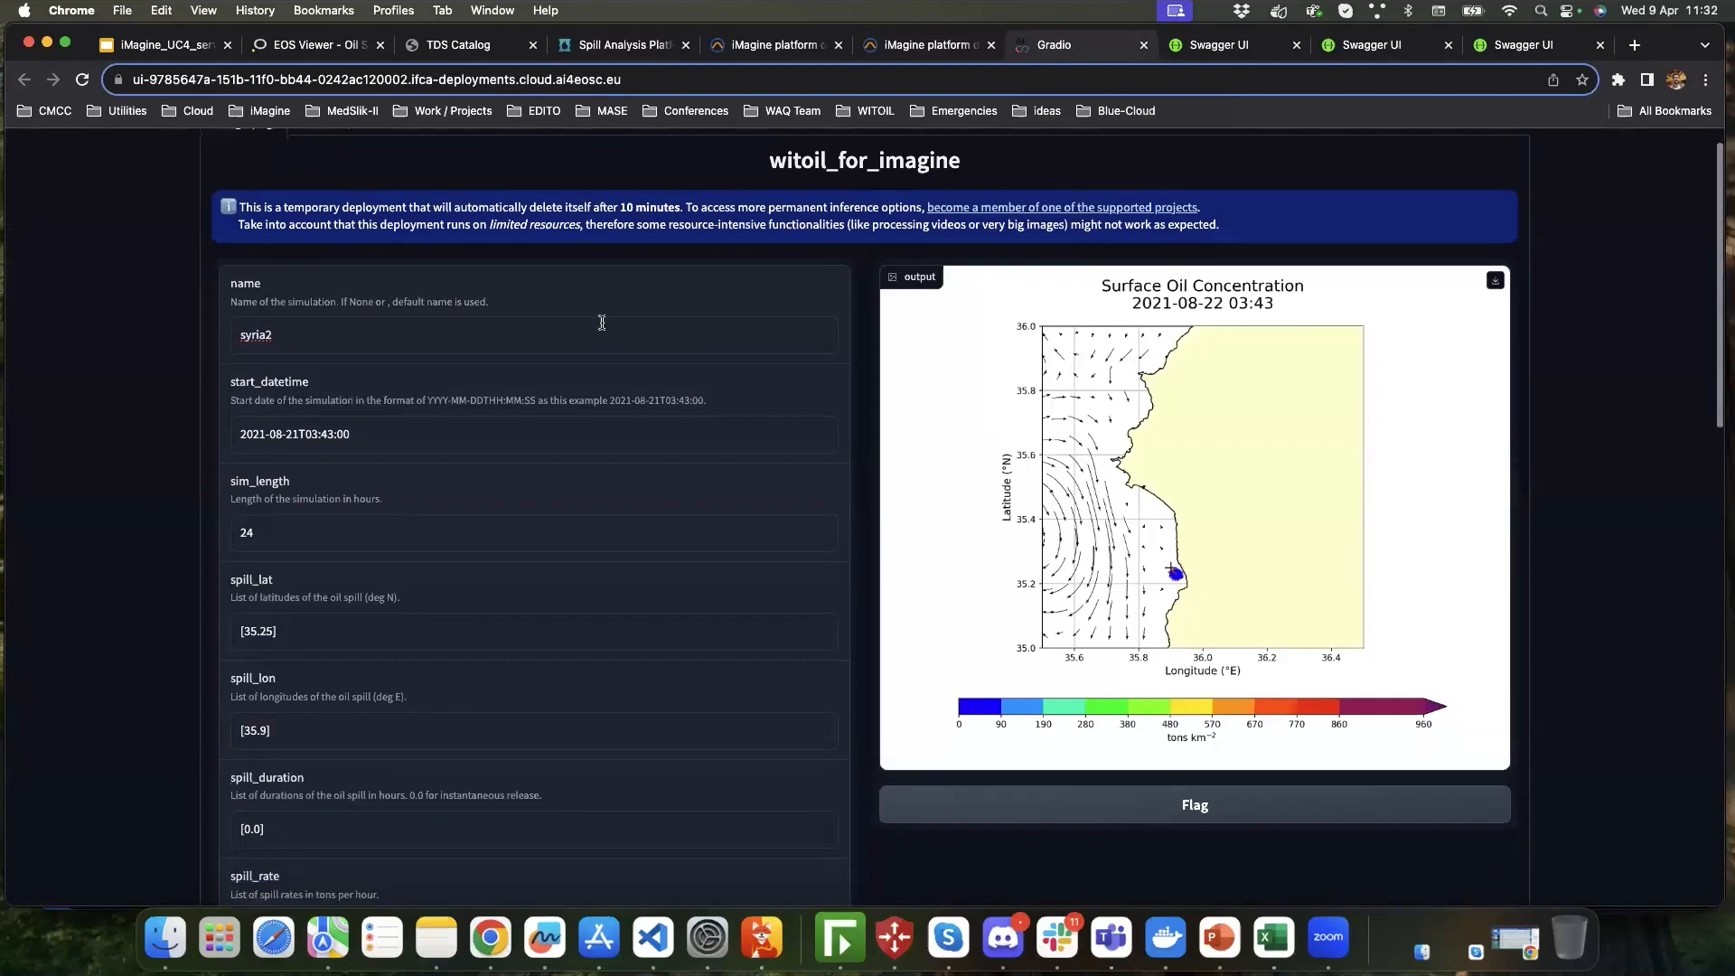
pyautogui.scroll(1, 300, 323)
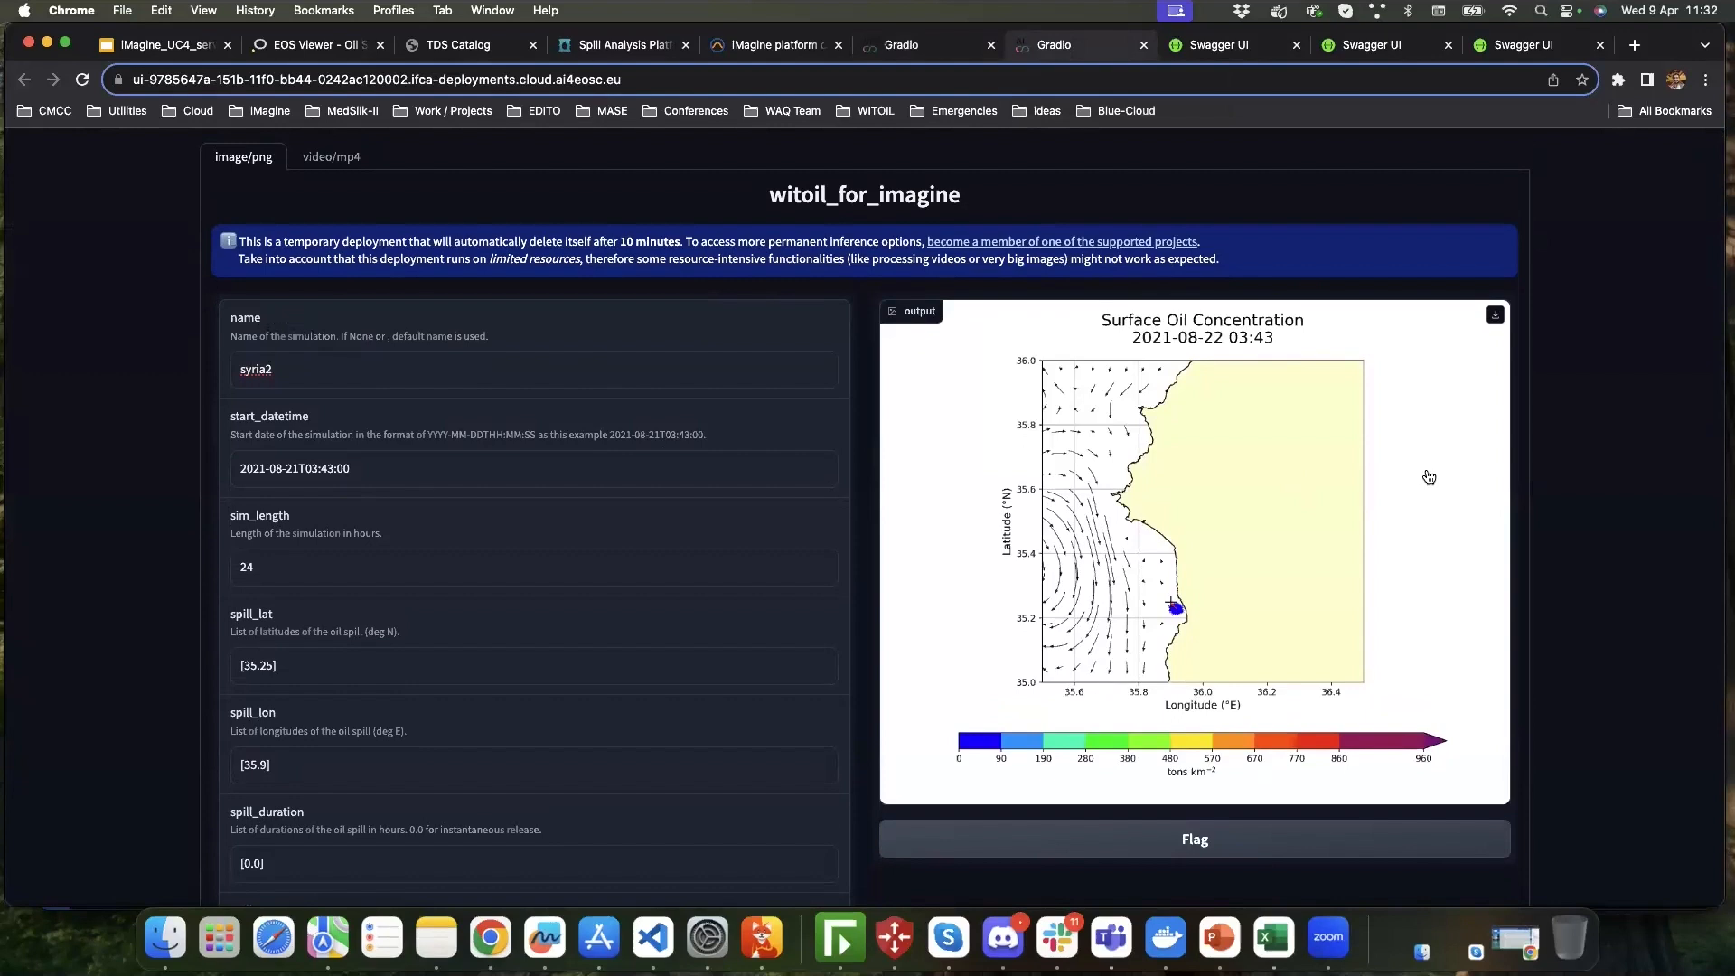
pyautogui.scroll(-1, 644, 424)
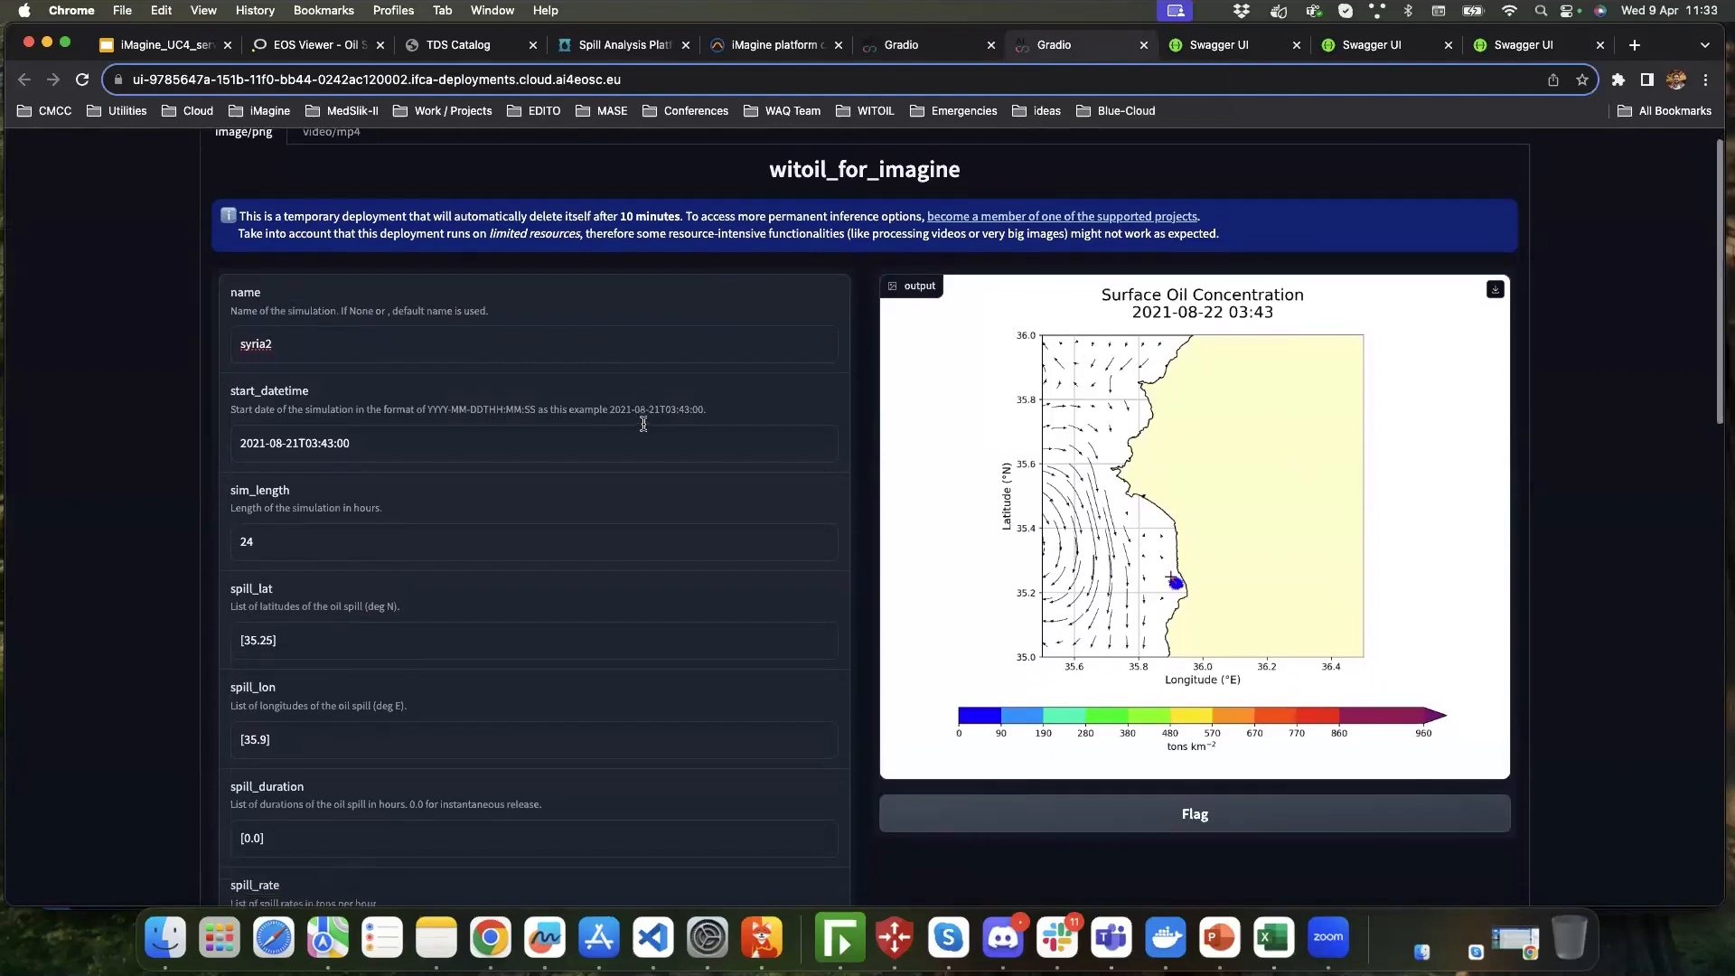
pyautogui.scroll(-3, 643, 424)
pyautogui.scroll(3, 643, 425)
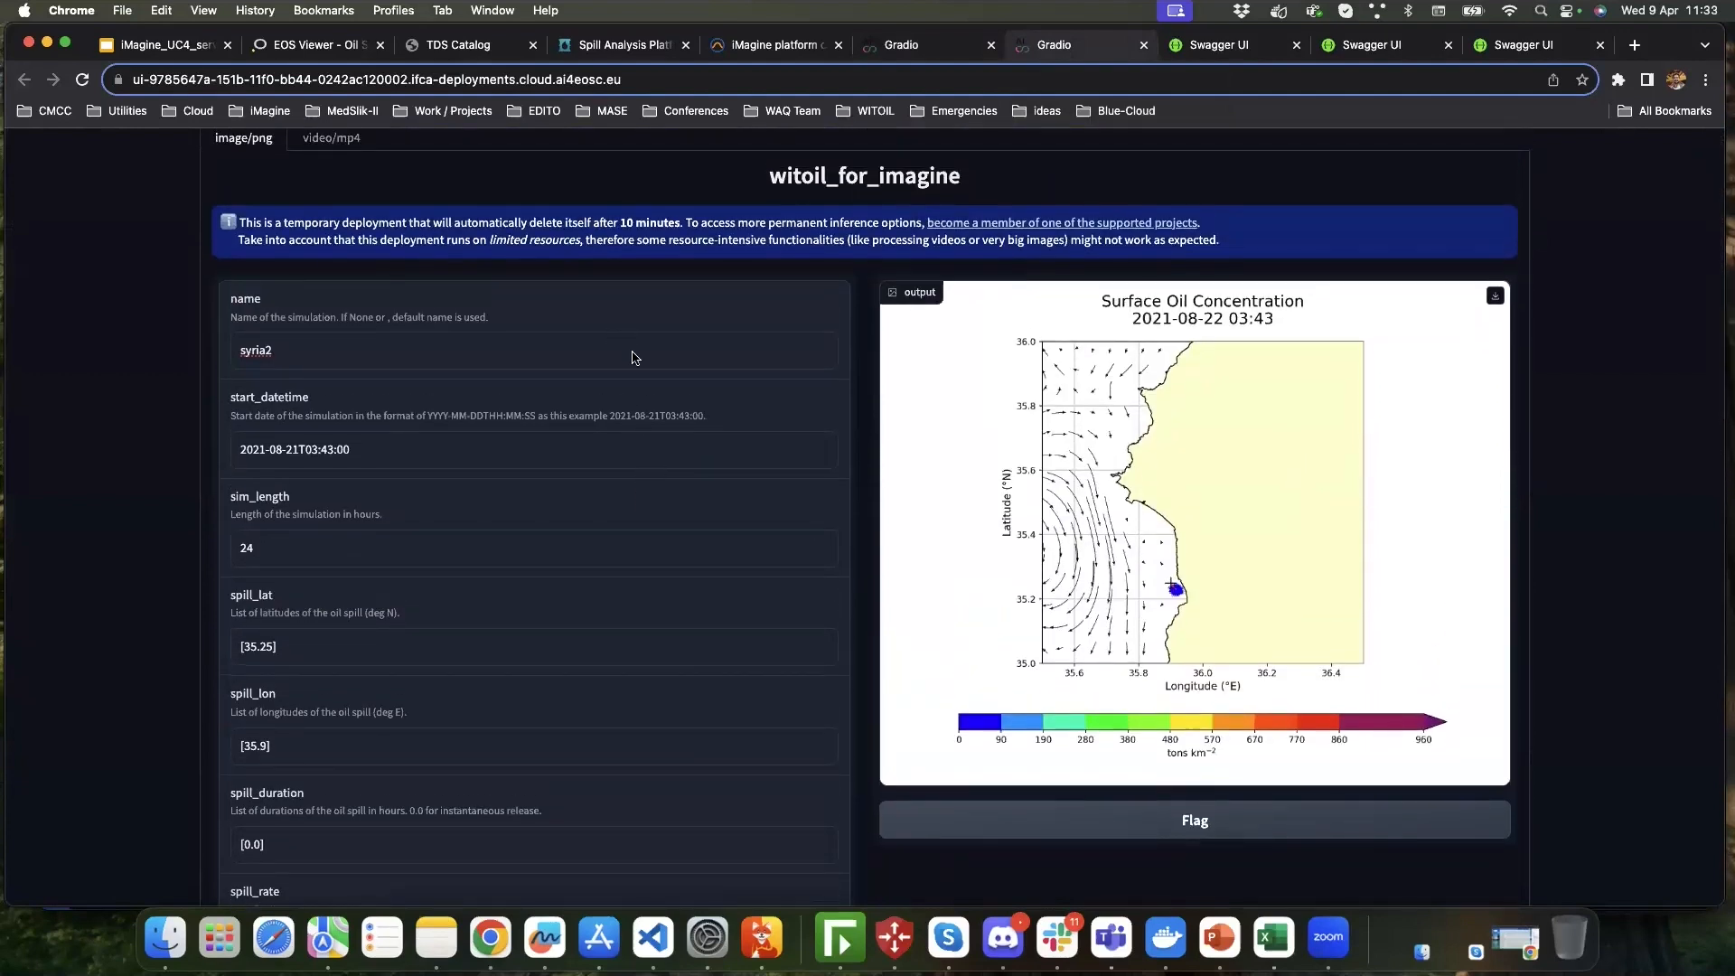
pyautogui.scroll(1, 583, 318)
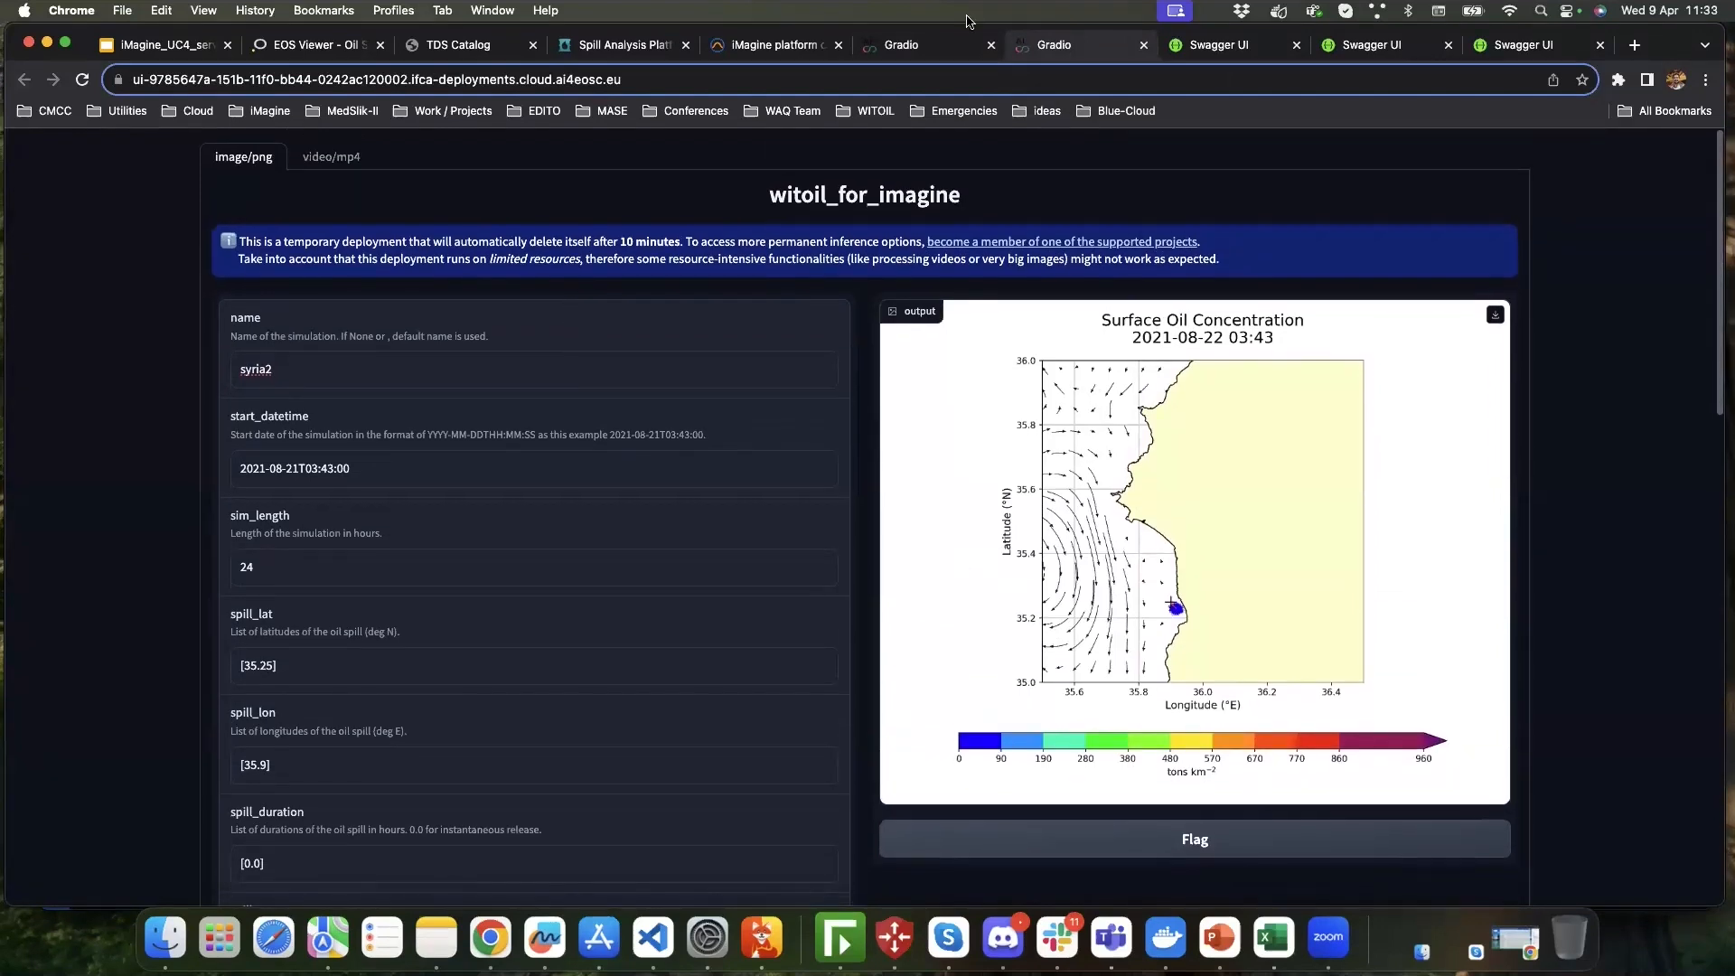
pyautogui.click(931, 45)
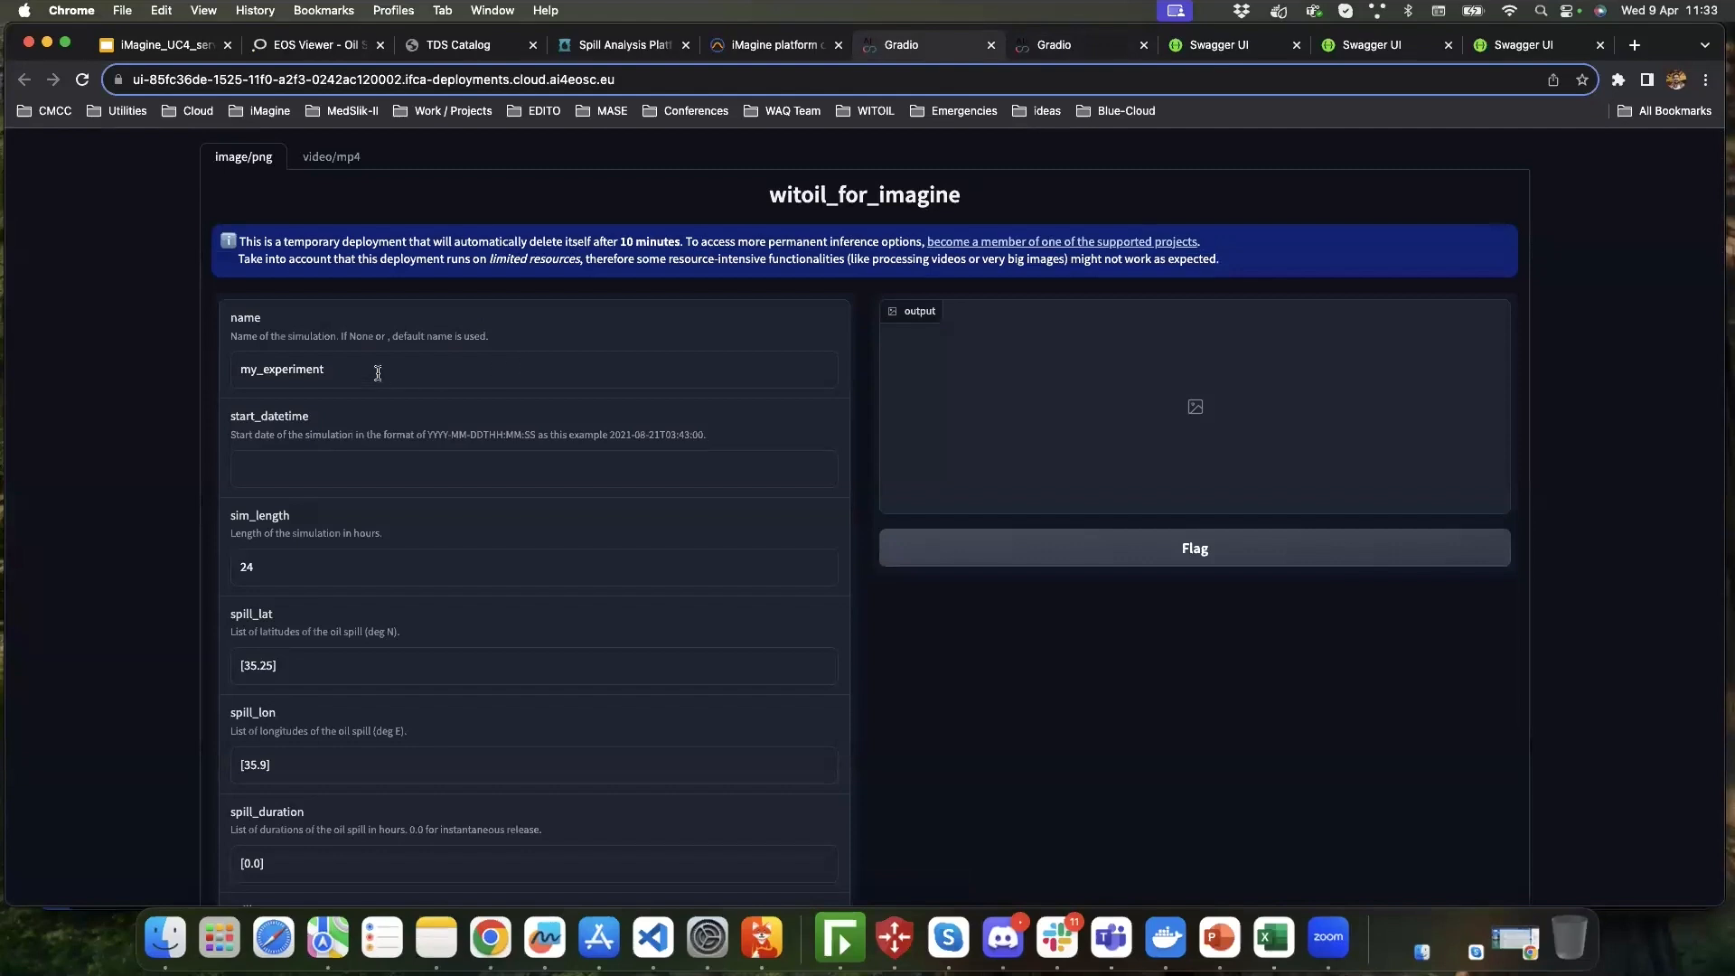
pyautogui.scroll(-5, 609, 415)
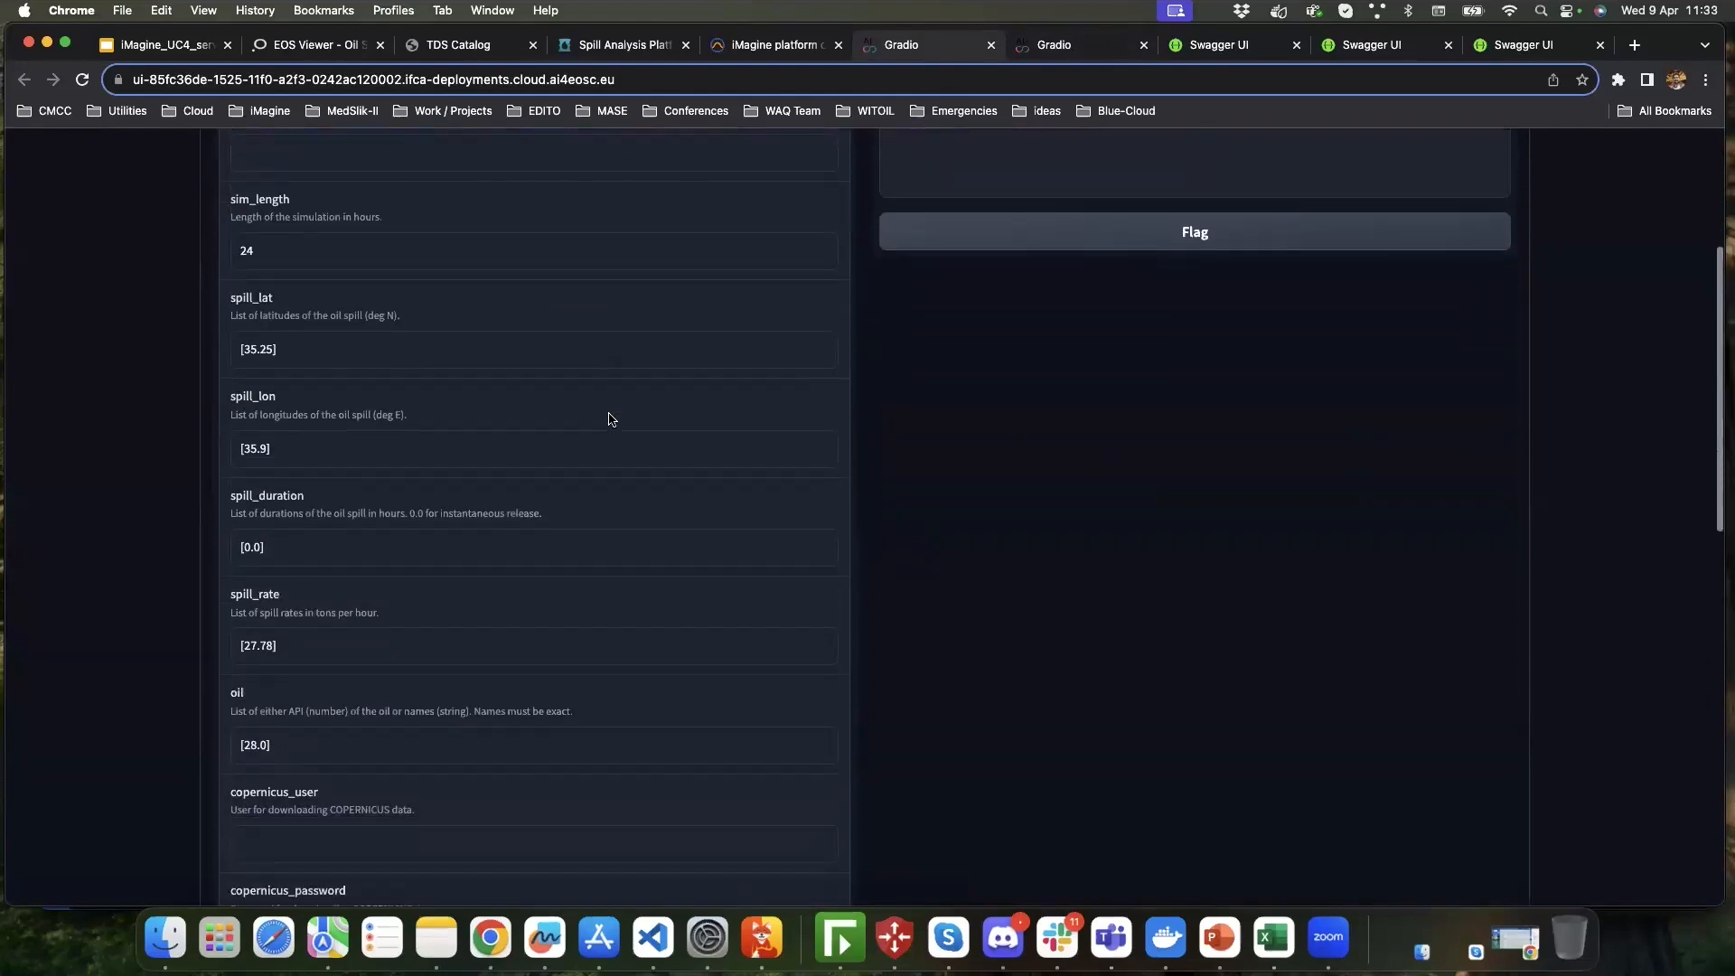
pyautogui.scroll(-7, 609, 418)
pyautogui.scroll(-6, 611, 415)
pyautogui.scroll(15, 609, 415)
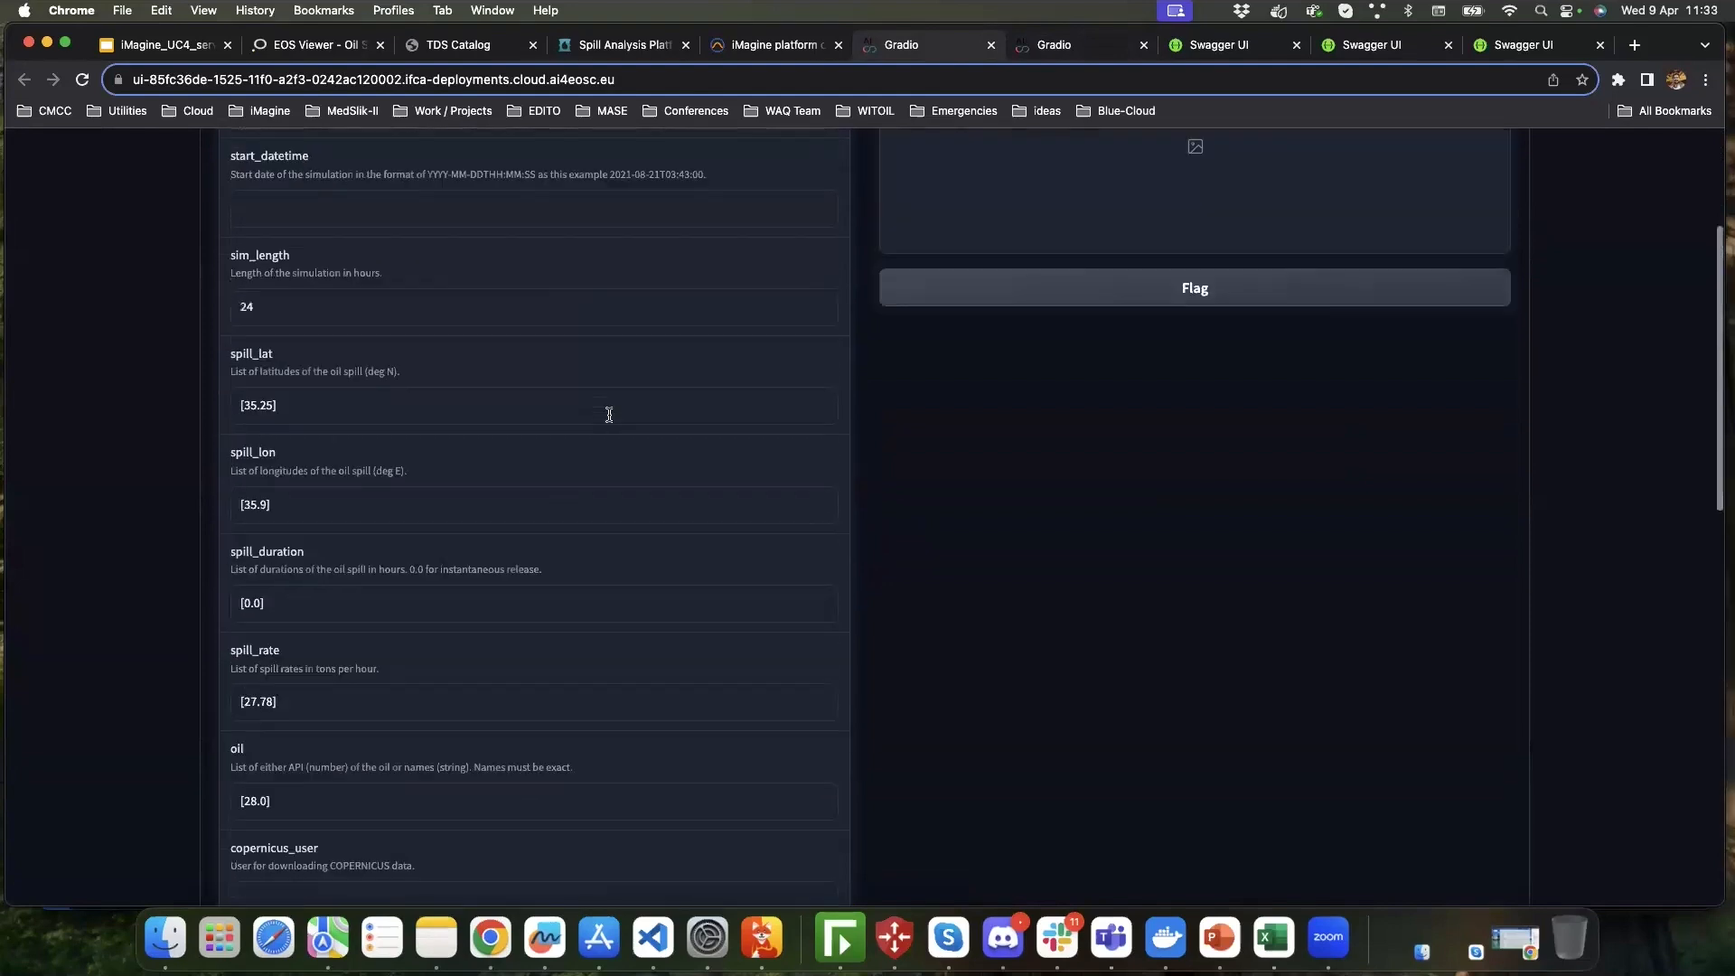
pyautogui.scroll(4, 608, 415)
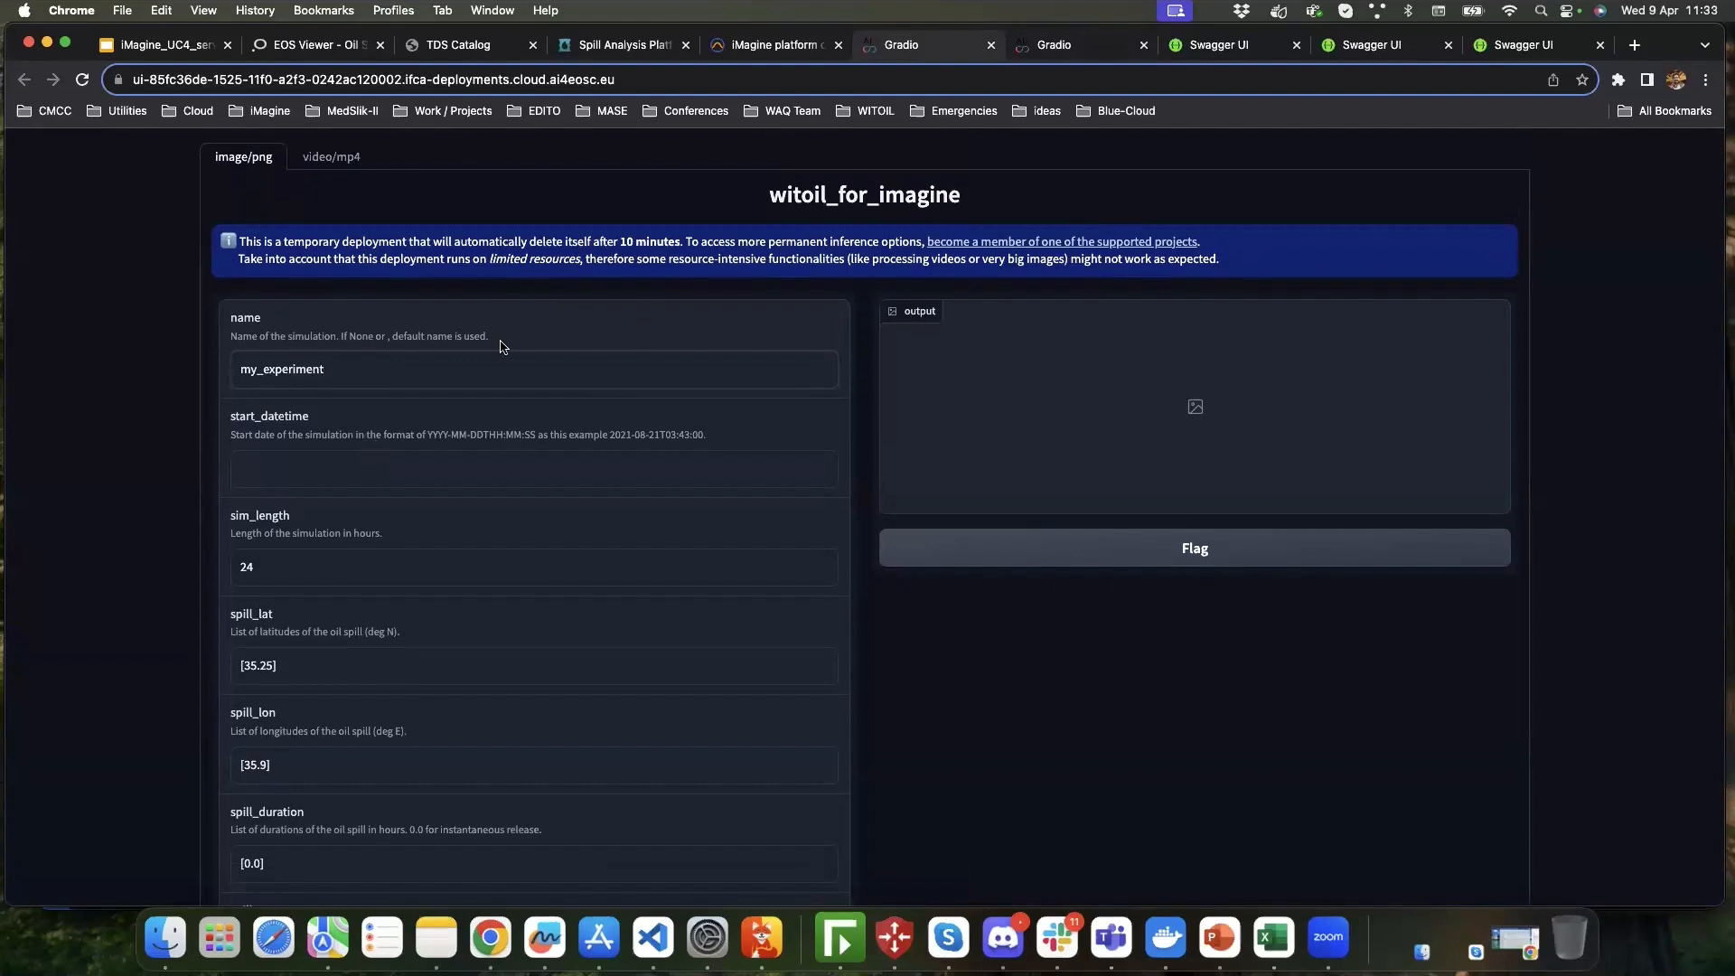
pyautogui.doubleClick(399, 359)
pyautogui.scroll(-3, 534, 578)
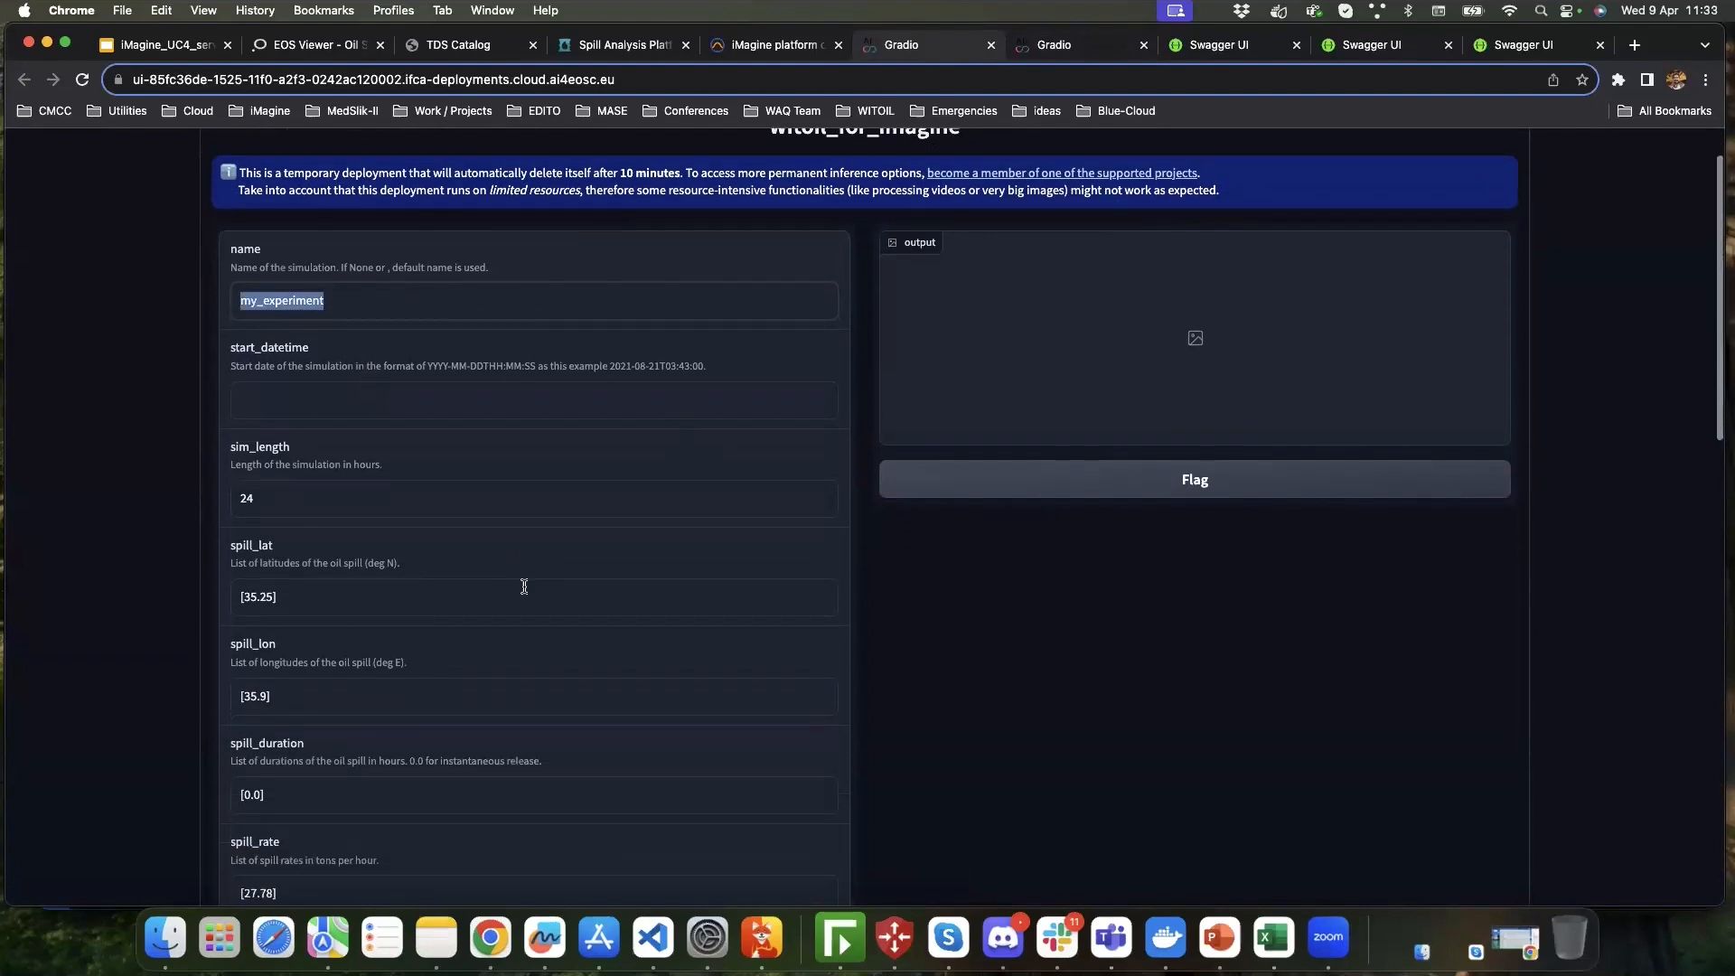
pyautogui.scroll(3, 528, 586)
pyautogui.scroll(-1, 528, 586)
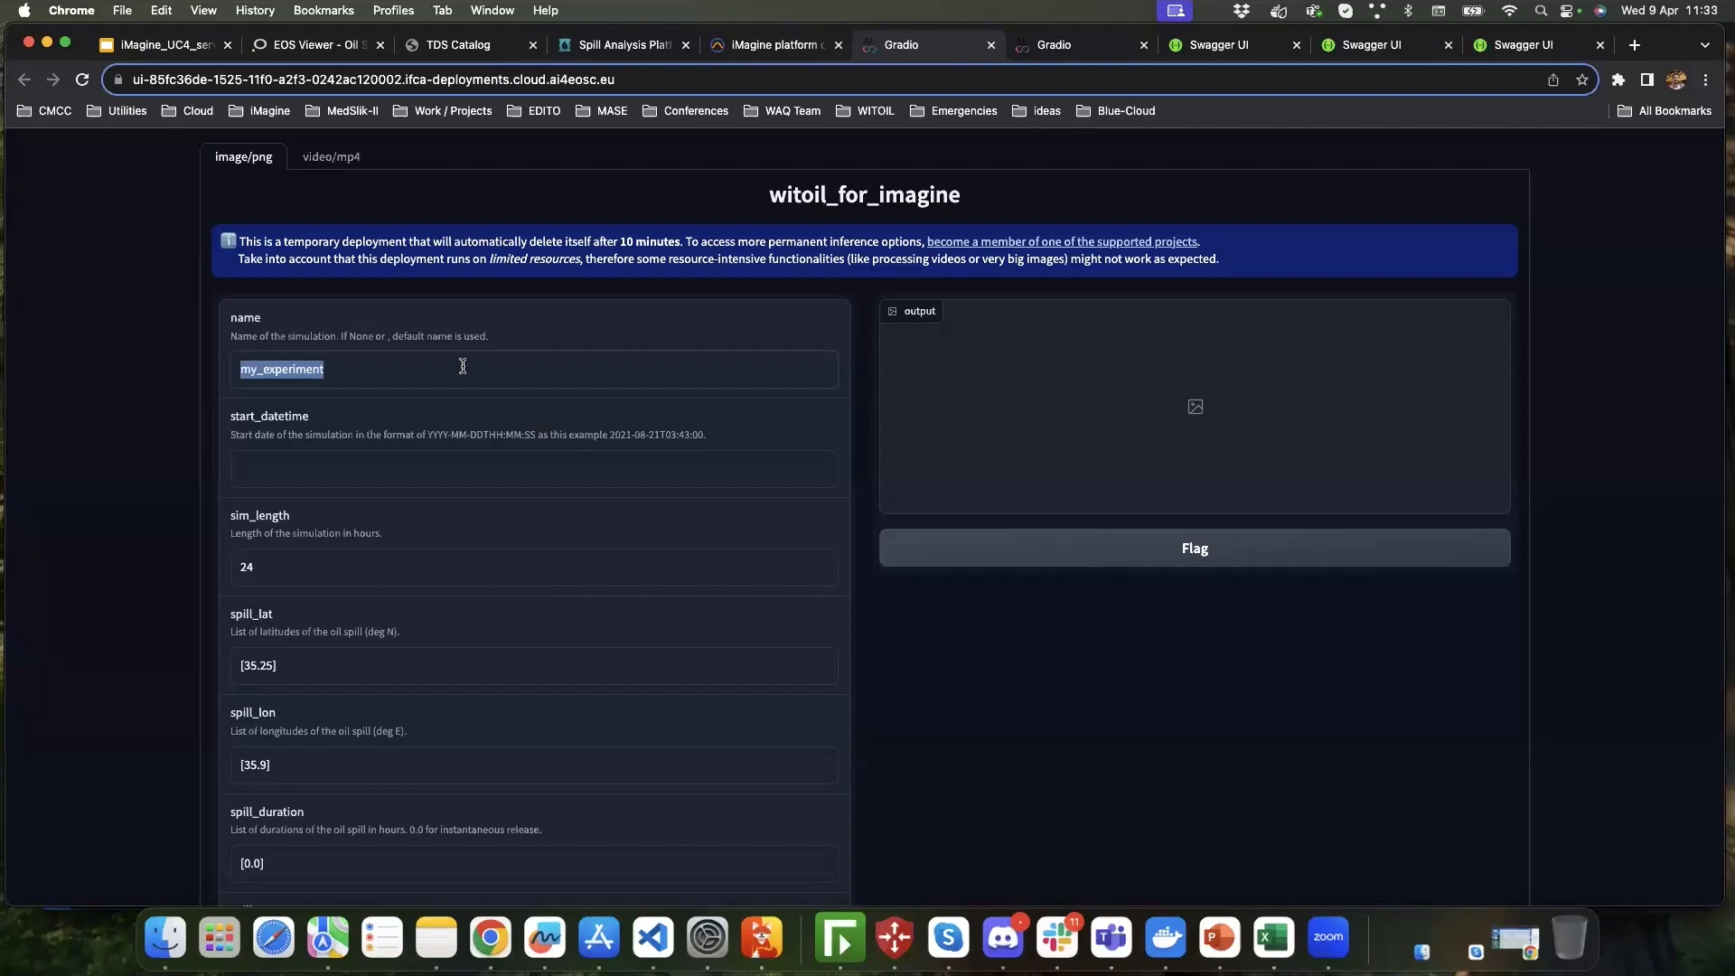
# - Name the simulation 'syria' and paste the example start datetime 2021-08-21T03:43:00 into start_datetime
pyautogui.write('syria')
pyautogui.scroll(-1, 488, 387)
pyautogui.scroll(-1, 488, 387)
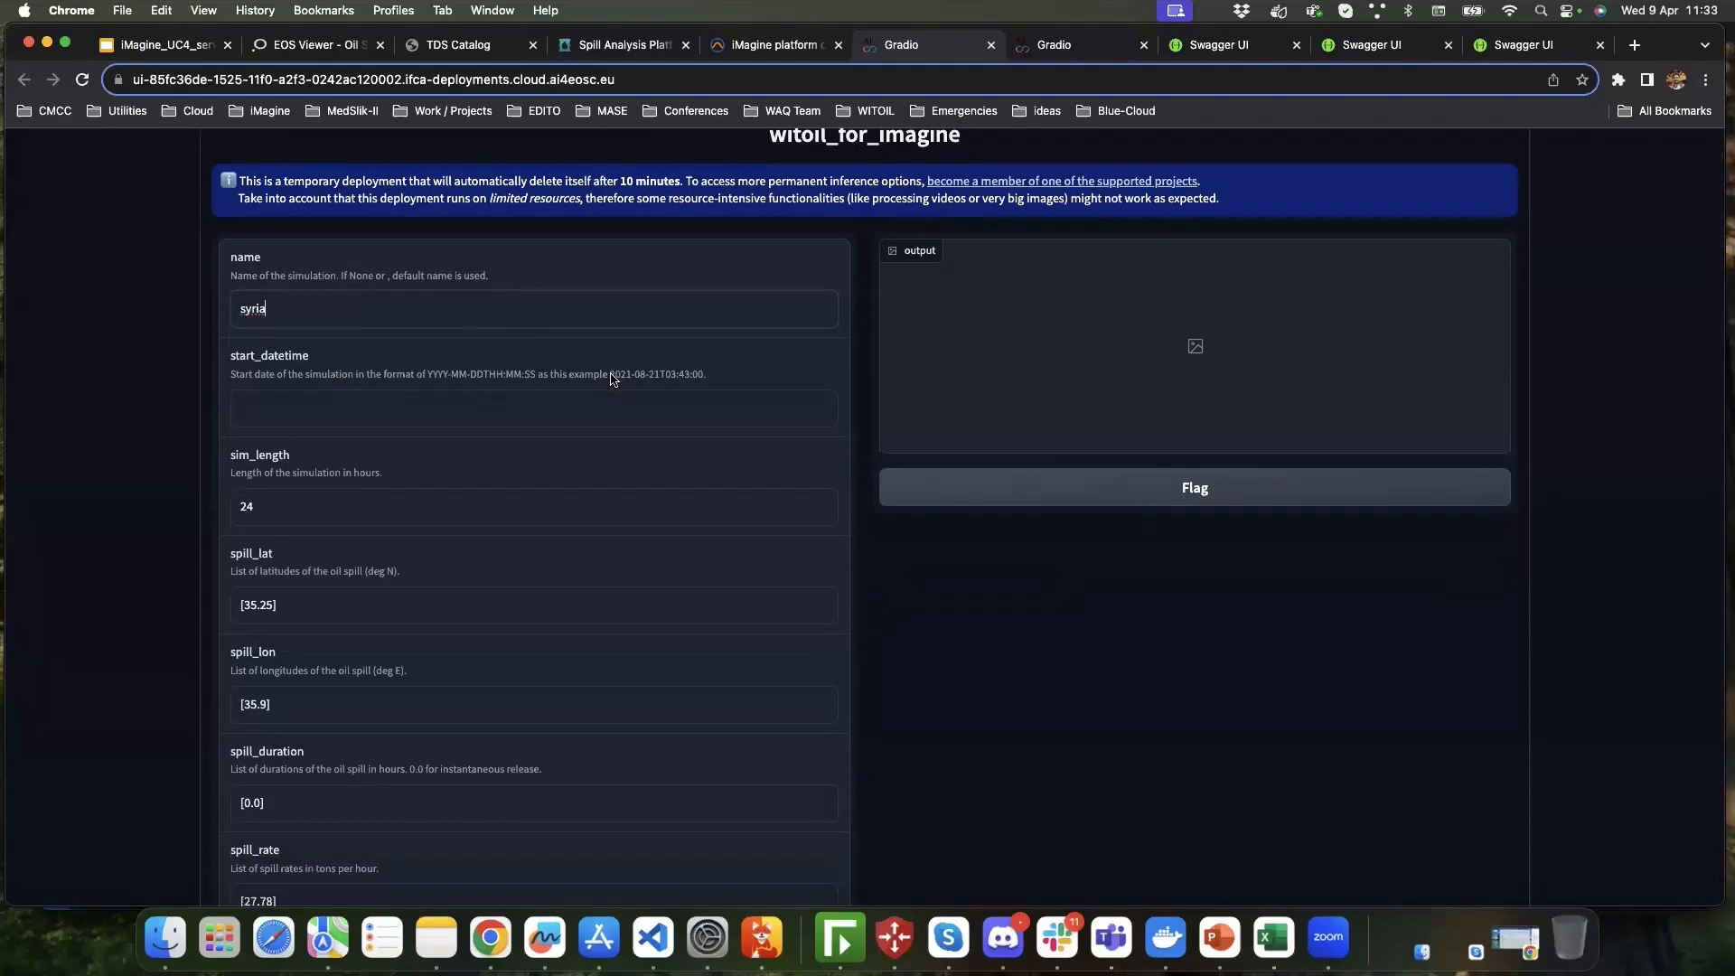
pyautogui.moveTo(610, 374); pyautogui.dragTo(704, 381)
pyautogui.press('super+c')
pyautogui.click(457, 407)
pyautogui.press('super+v')
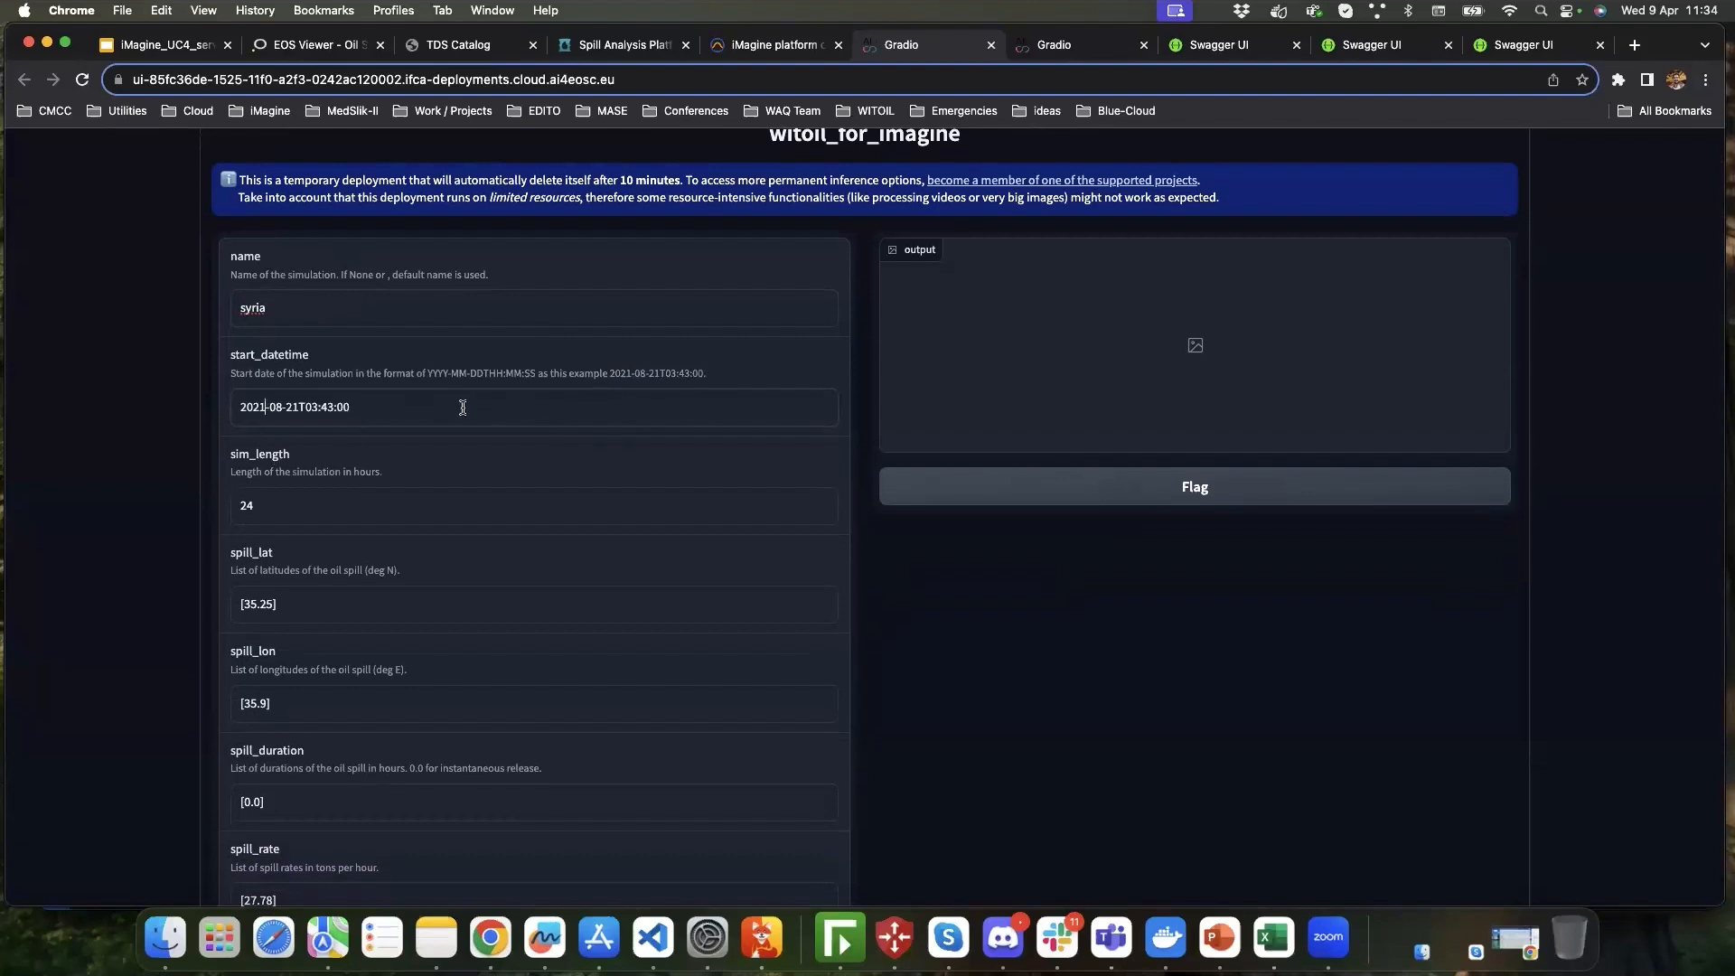
pyautogui.press('BackSpace')
pyautogui.write('4')
pyautogui.press('BackSpace')
pyautogui.write('4')
# - Keep the simulation length at 24 hours
pyautogui.scroll(-1, 427, 503)
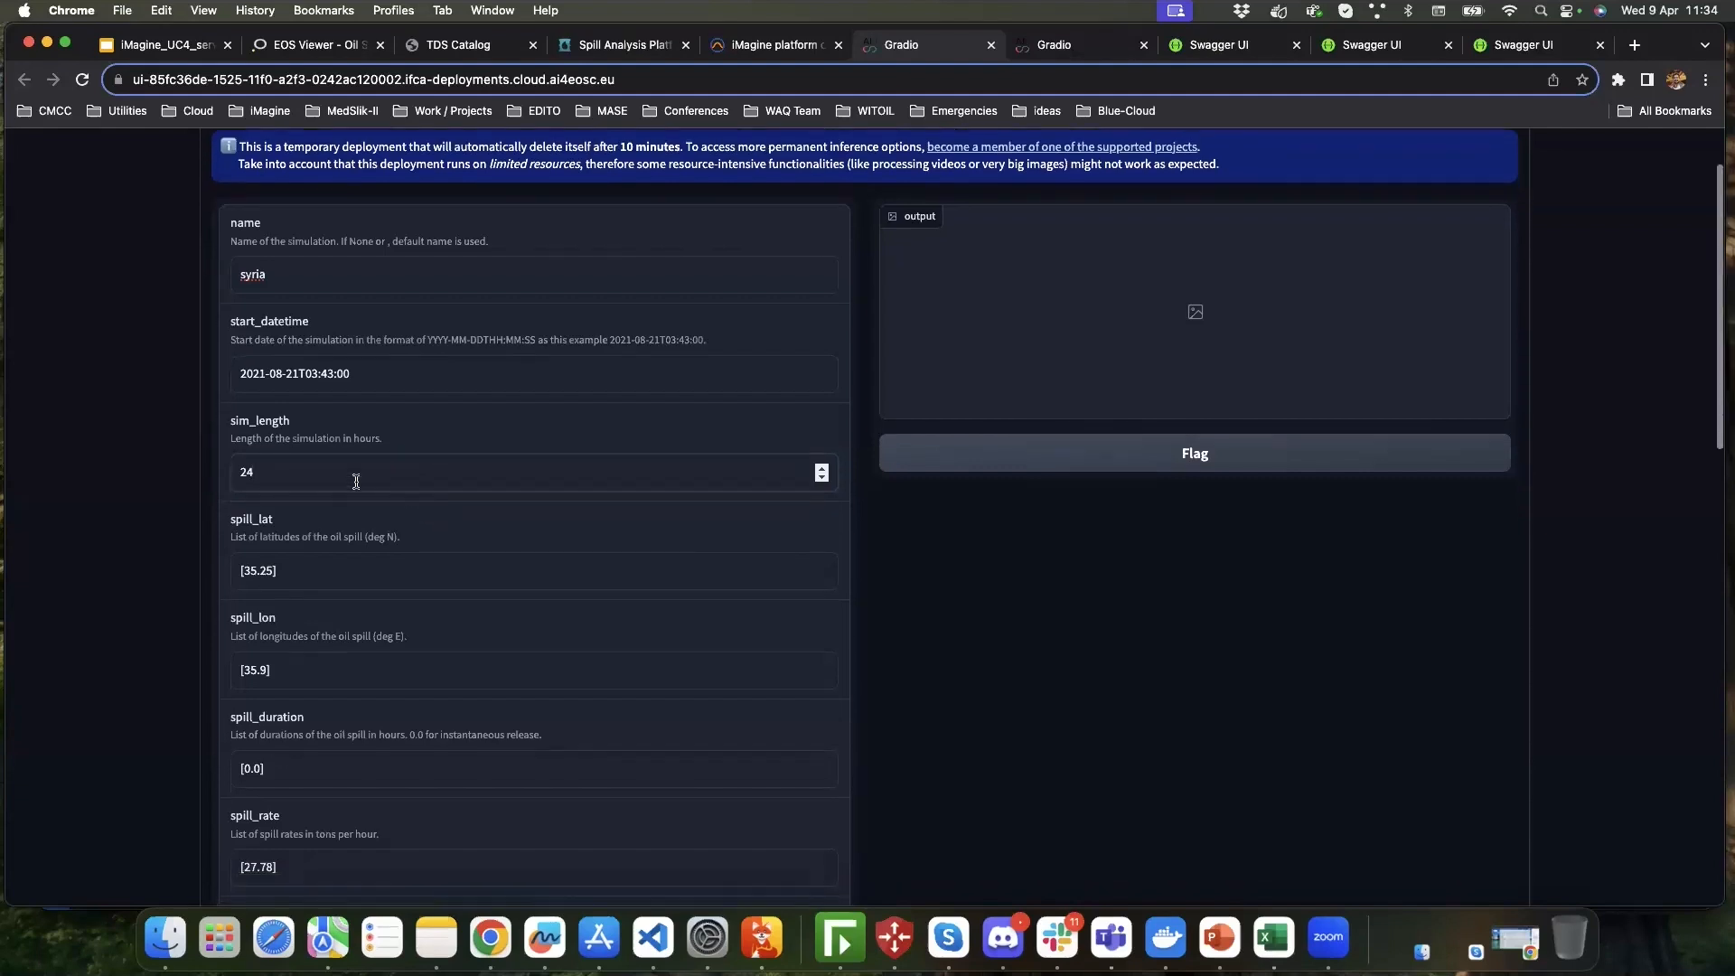
pyautogui.click(823, 469)
pyautogui.click(824, 468)
pyautogui.click(823, 468)
pyautogui.click(823, 468)
pyautogui.click(824, 468)
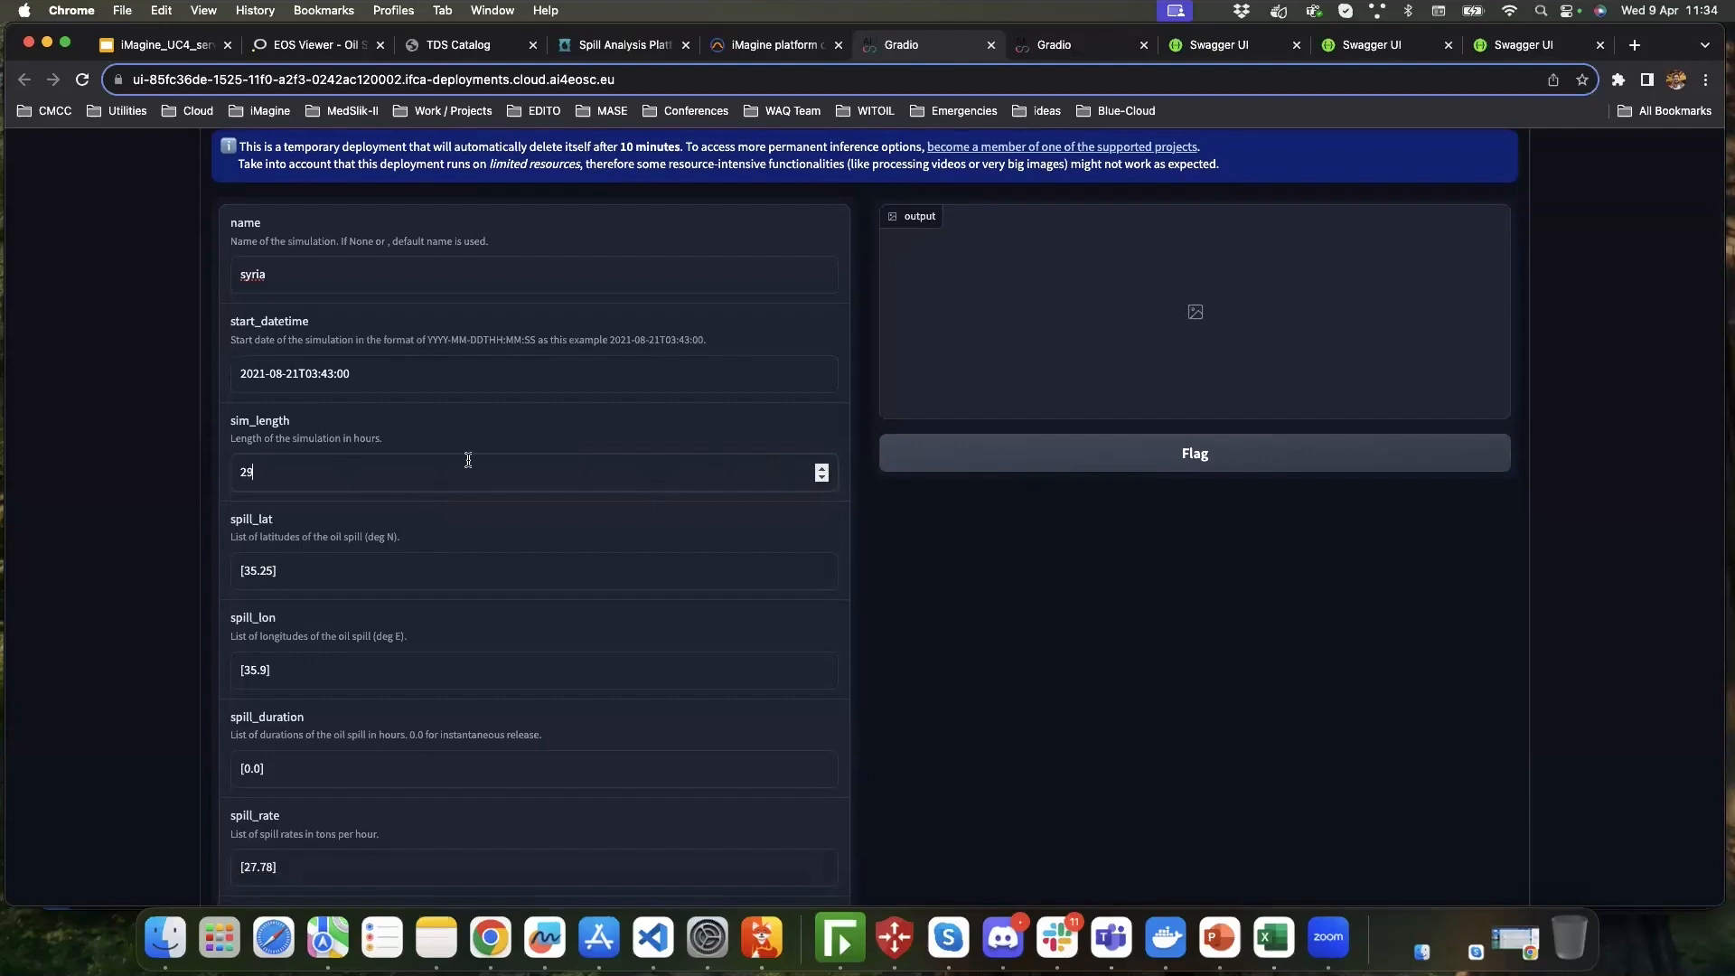
pyautogui.press('BackSpace')
pyautogui.write('4')
pyautogui.scroll(-3, 585, 445)
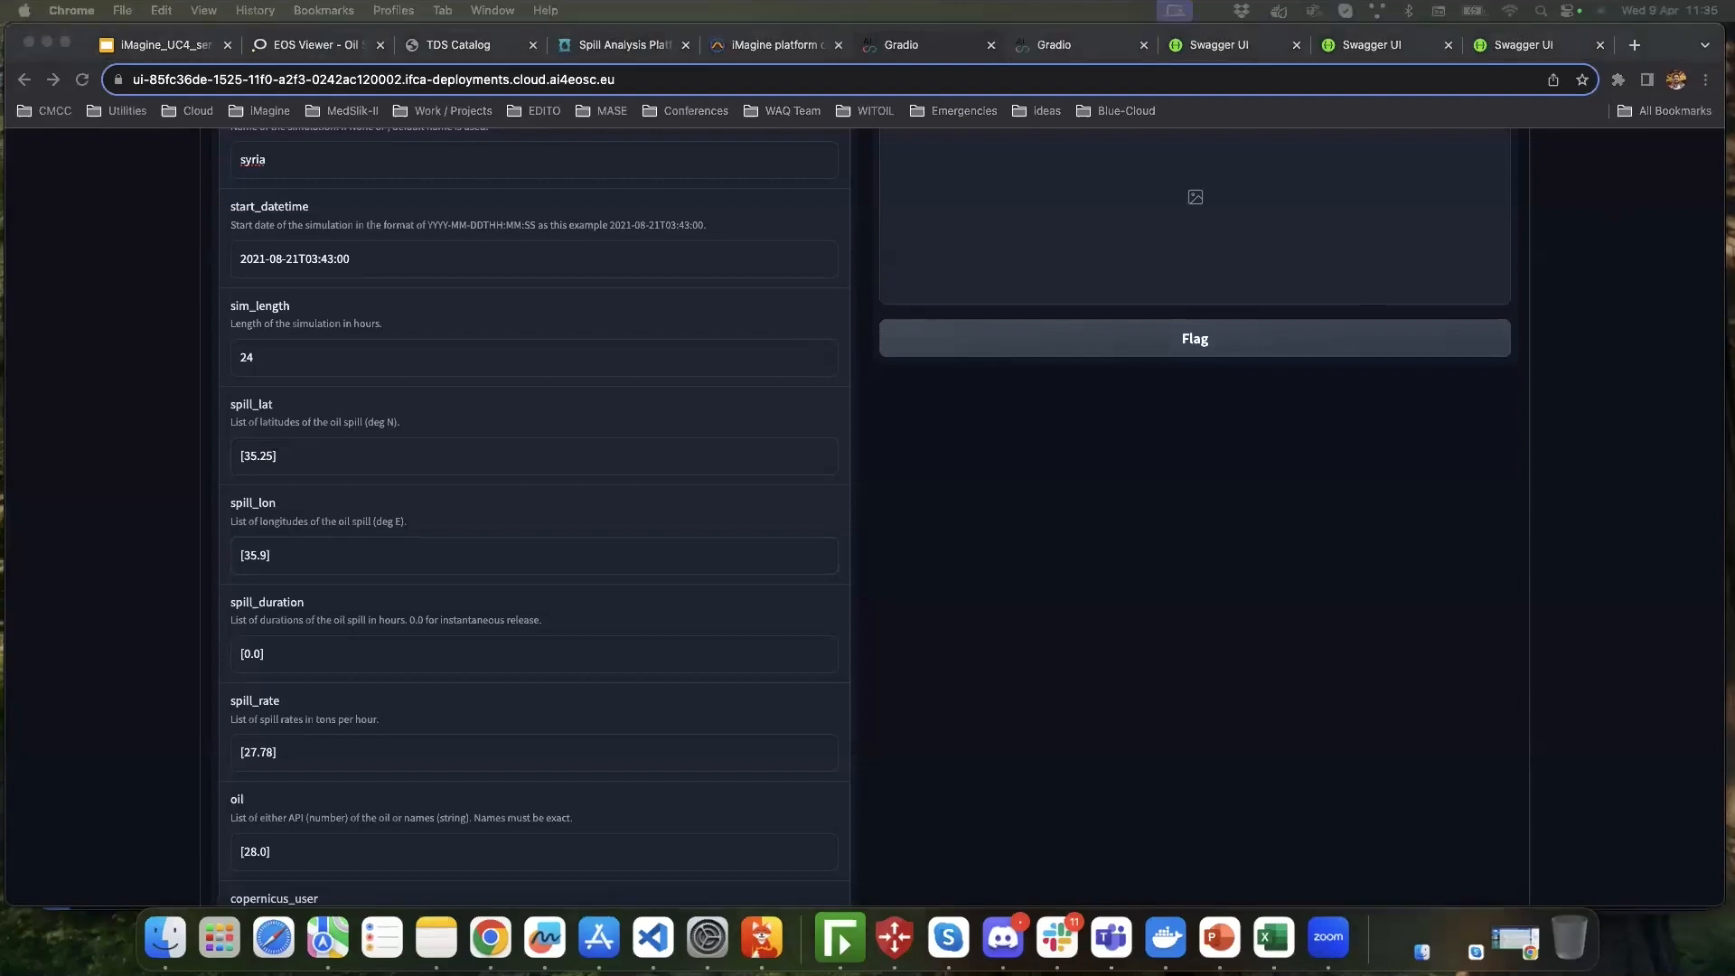
# - Drop a Google Maps pin in the Adriatic Sea east of the Salento coast to read its coordinates
pyautogui.moveTo(1717, 72); pyautogui.dragTo(621, 135)
pyautogui.moveTo(1426, 475); pyautogui.dragTo(1112, 473)
pyautogui.click(1057, 538)
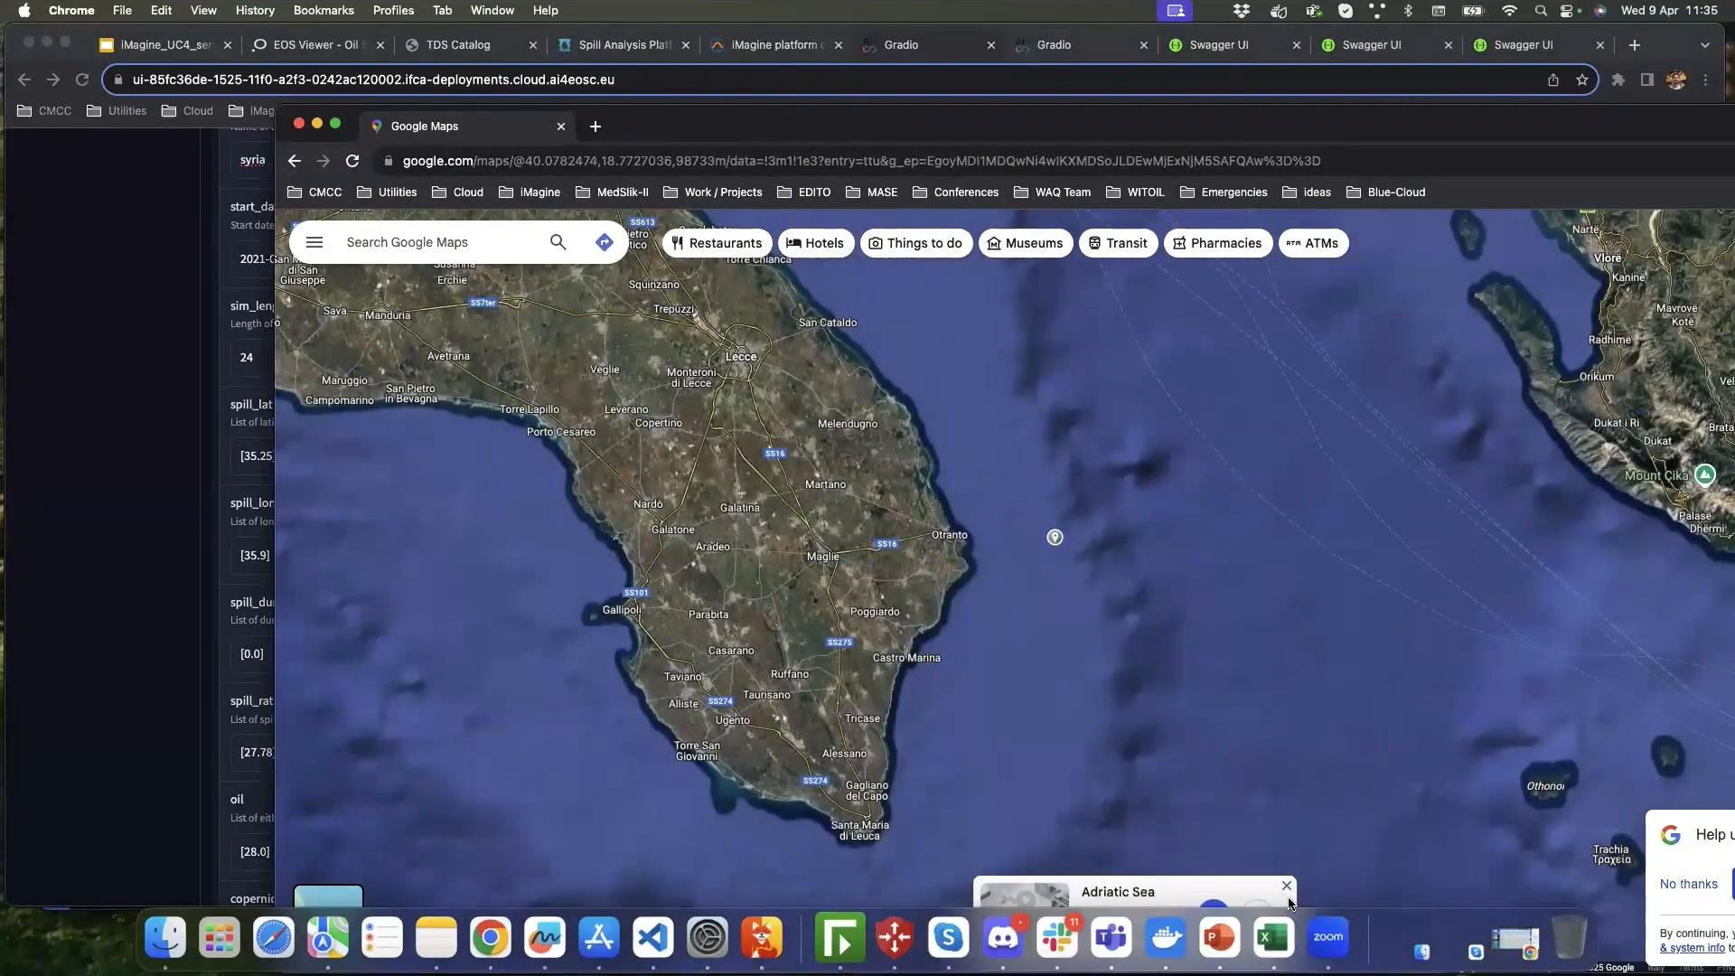
pyautogui.press('super+a')
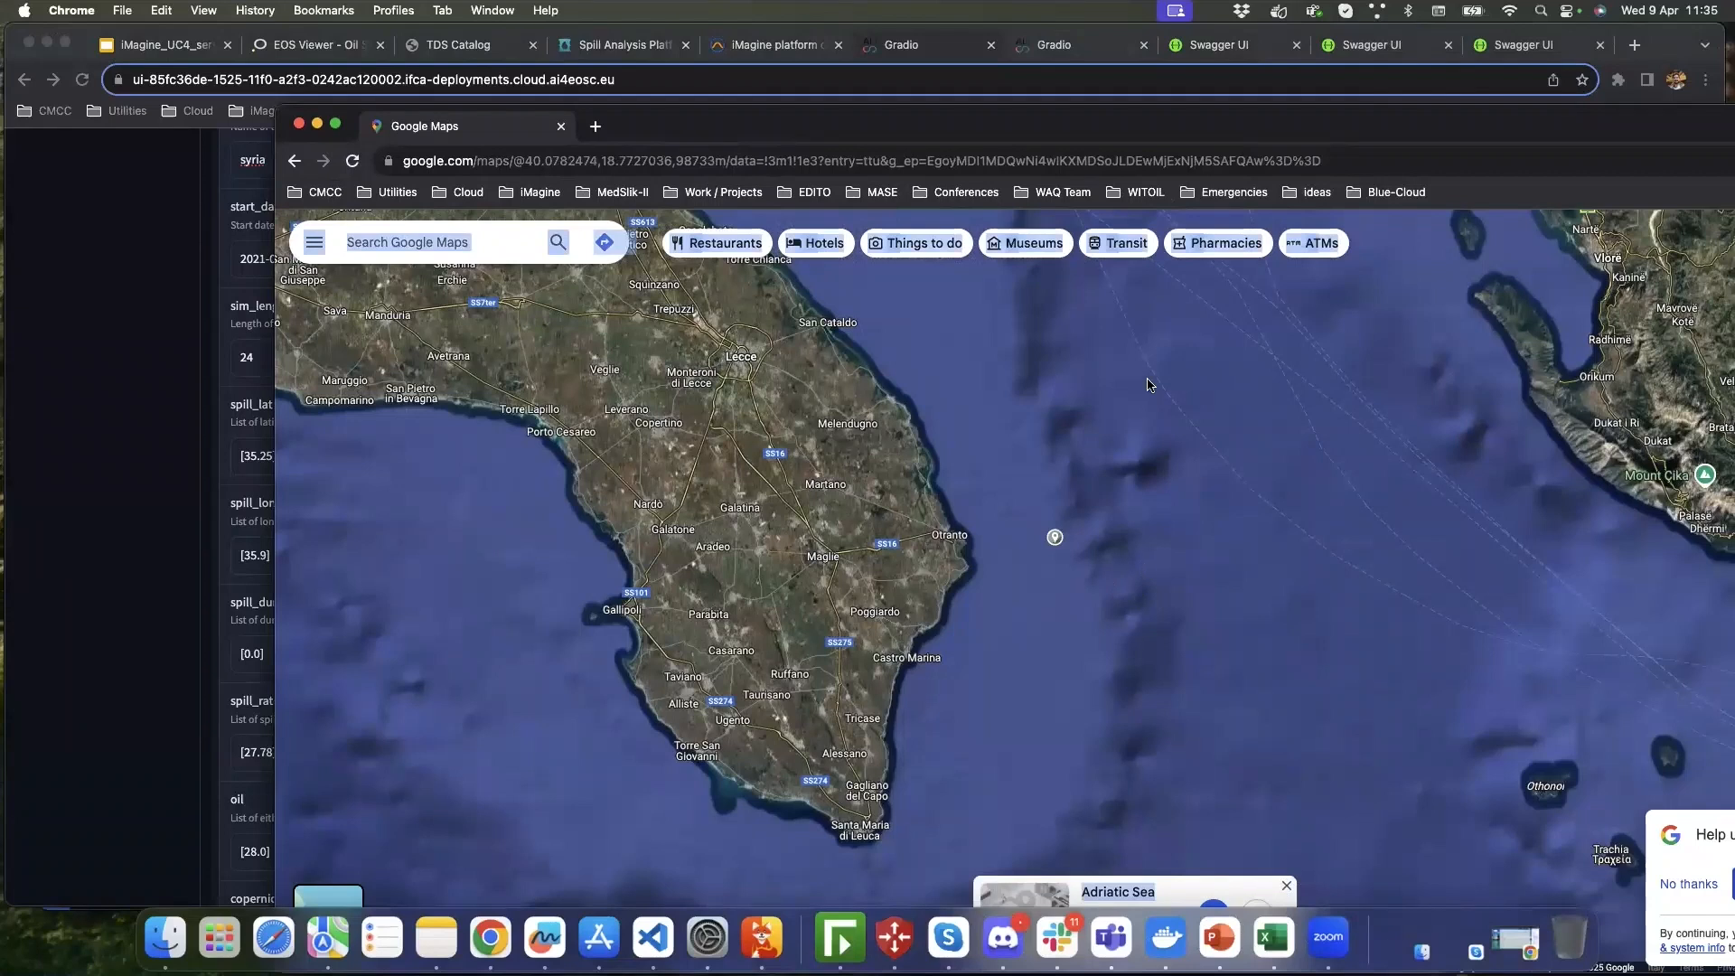
pyautogui.click(1094, 373)
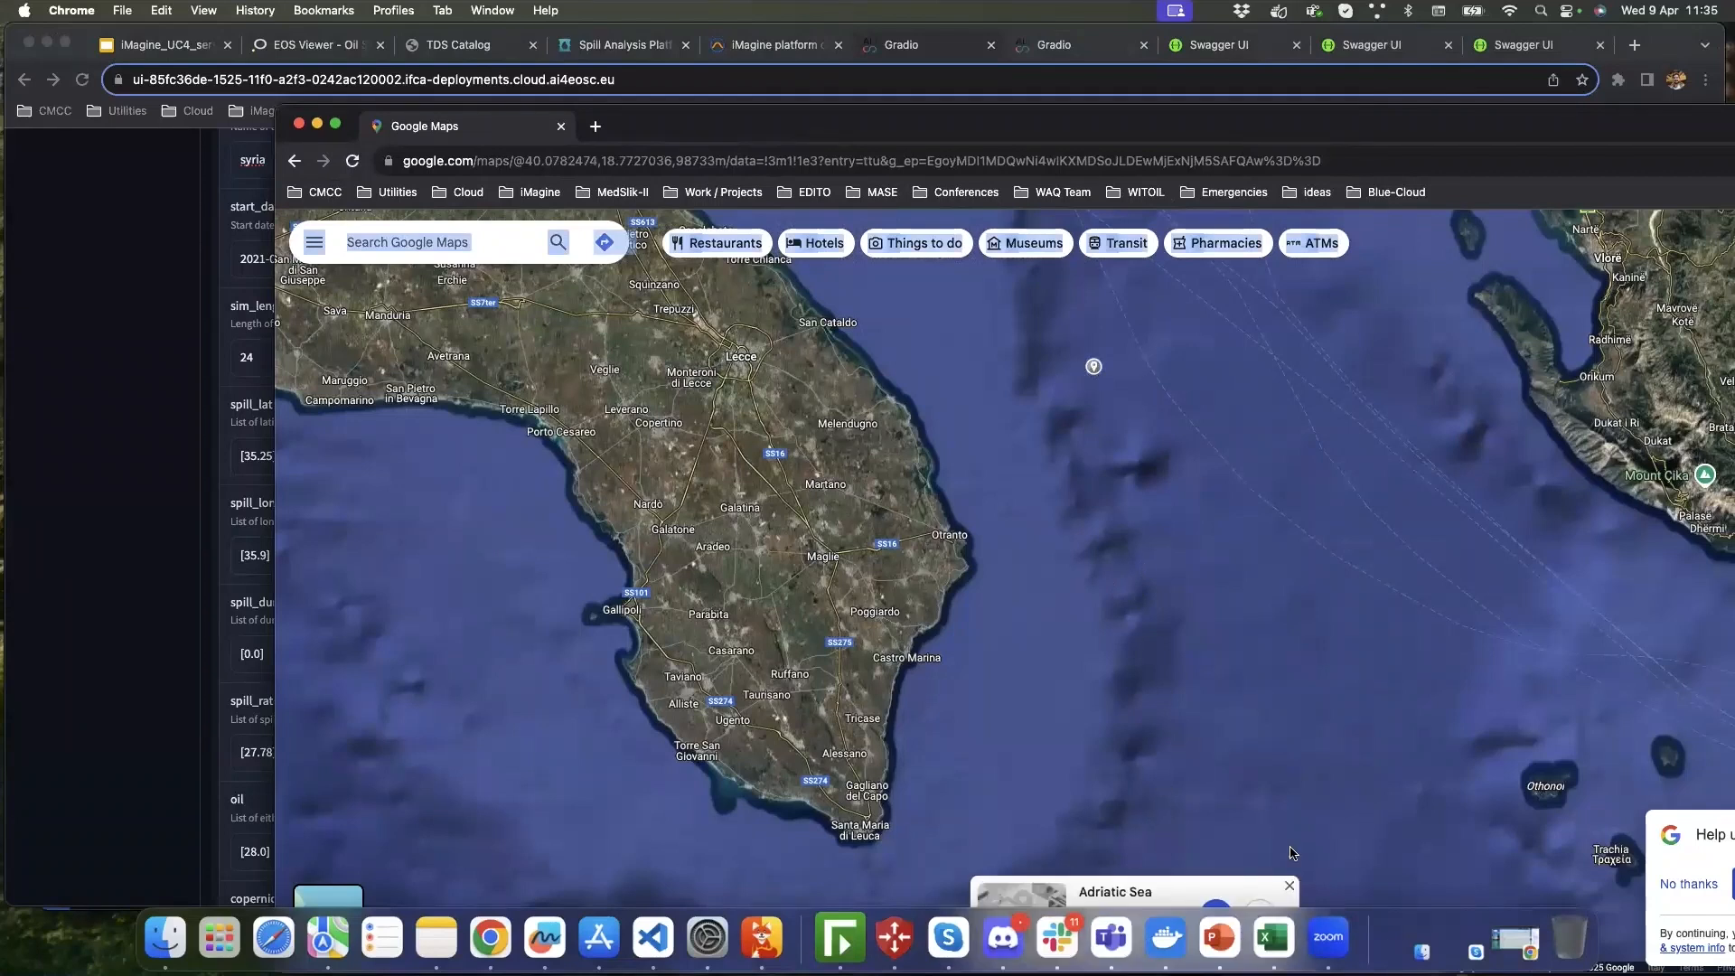
pyautogui.moveTo(673, 123); pyautogui.dragTo(406, 49)
# - Pick a sea point further south and enter 12 in the spill duration field
pyautogui.click(777, 473)
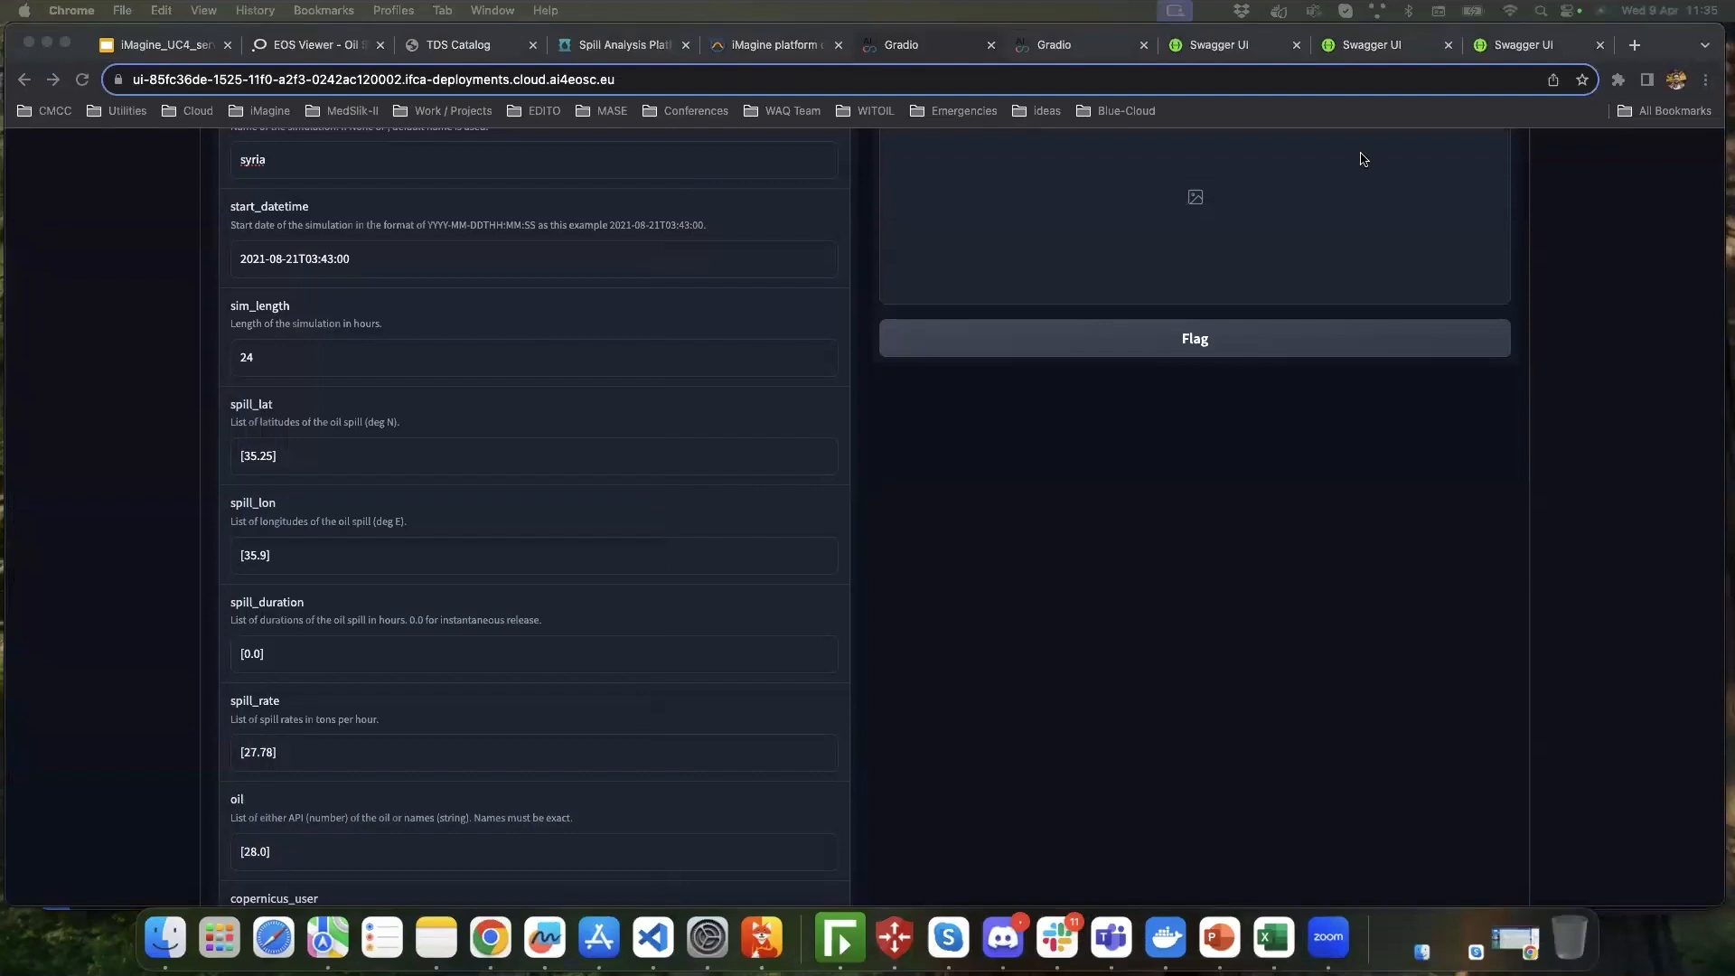
pyautogui.scroll(-1, 380, 520)
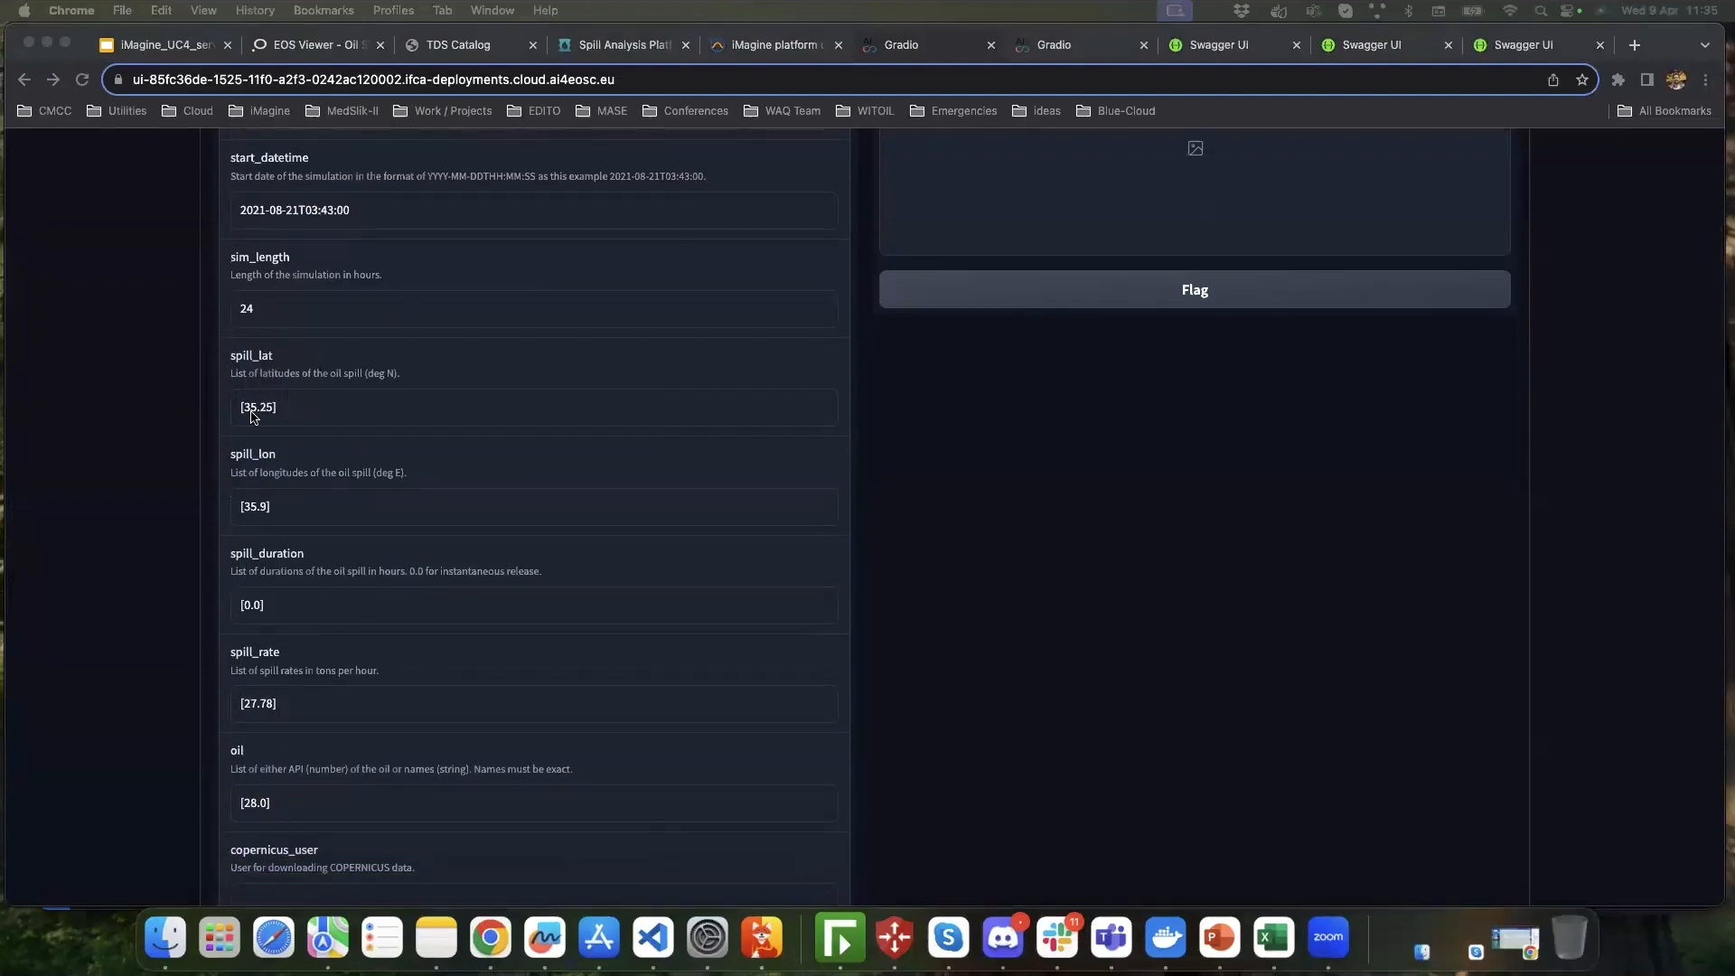
pyautogui.scroll(-1, 342, 505)
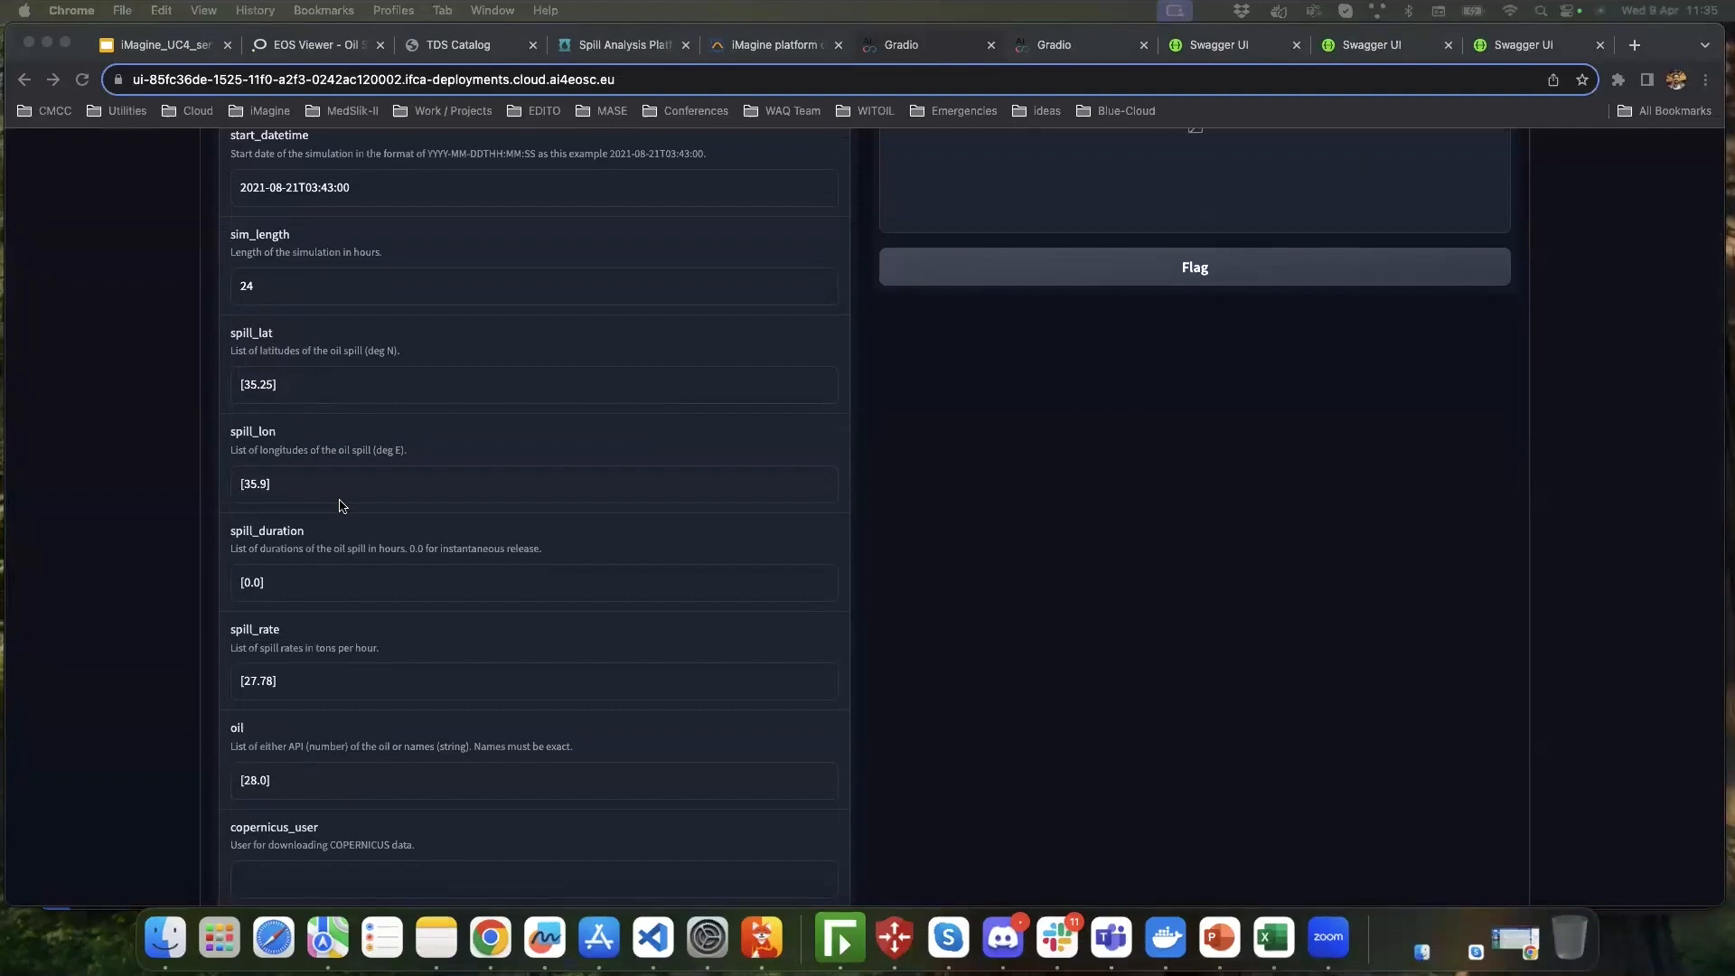
pyautogui.scroll(-1, 335, 496)
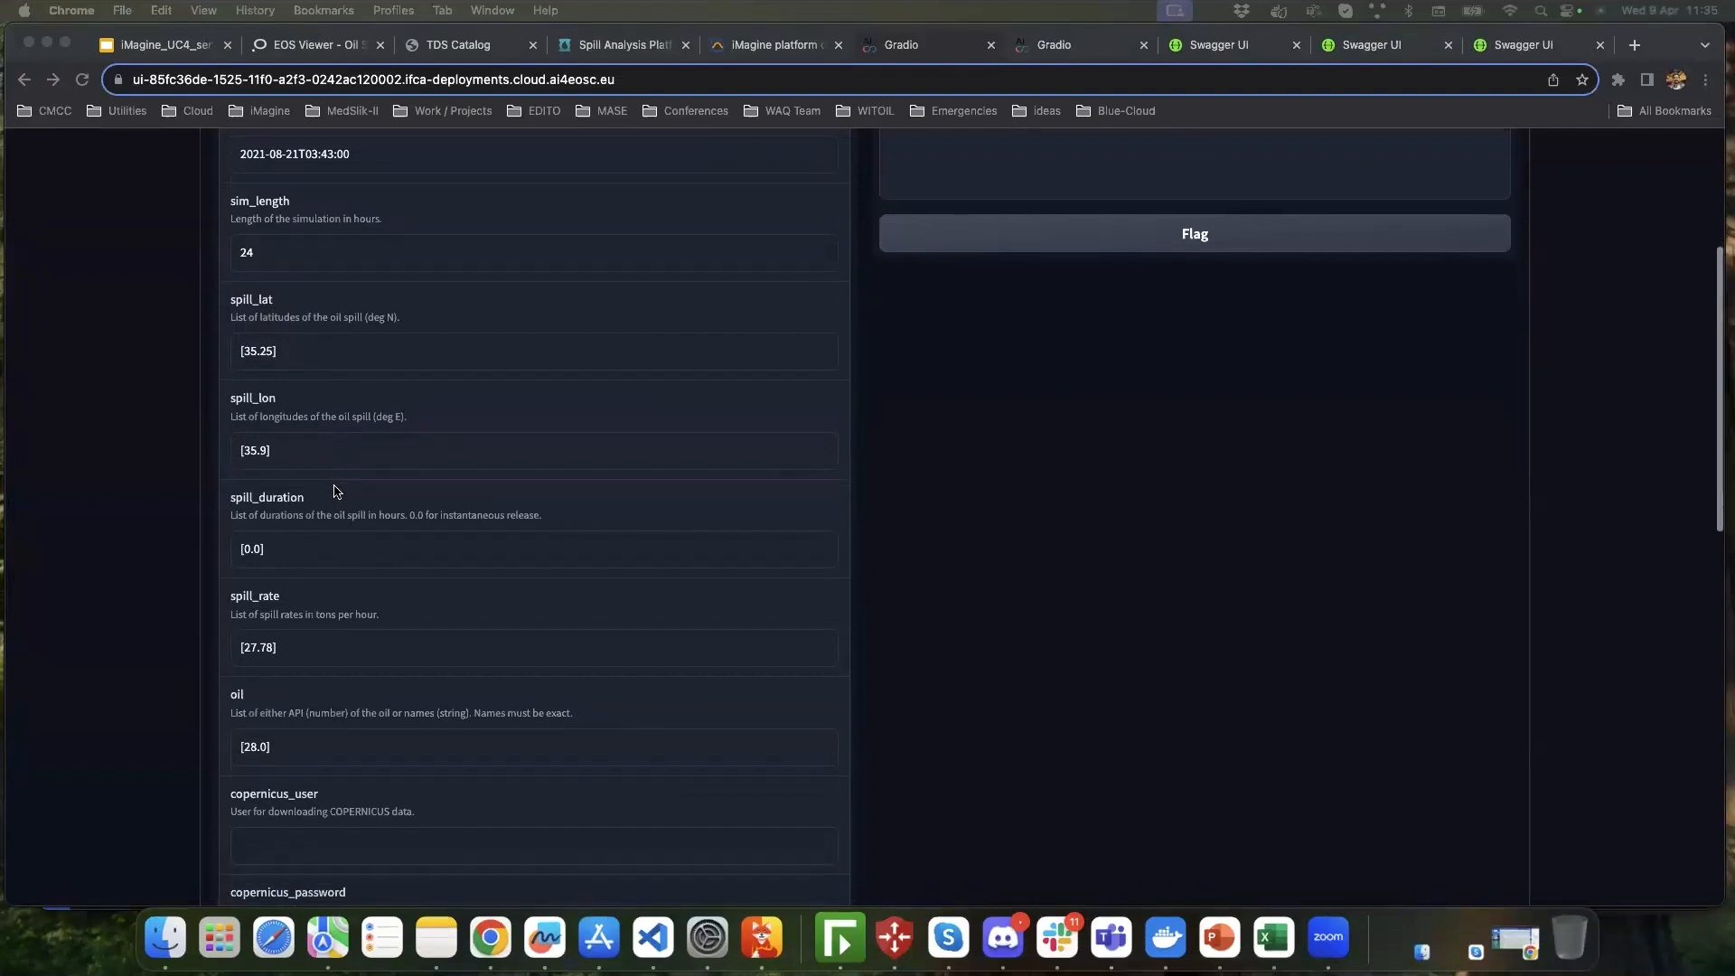
pyautogui.scroll(-1, 334, 495)
pyautogui.scroll(-3, 341, 474)
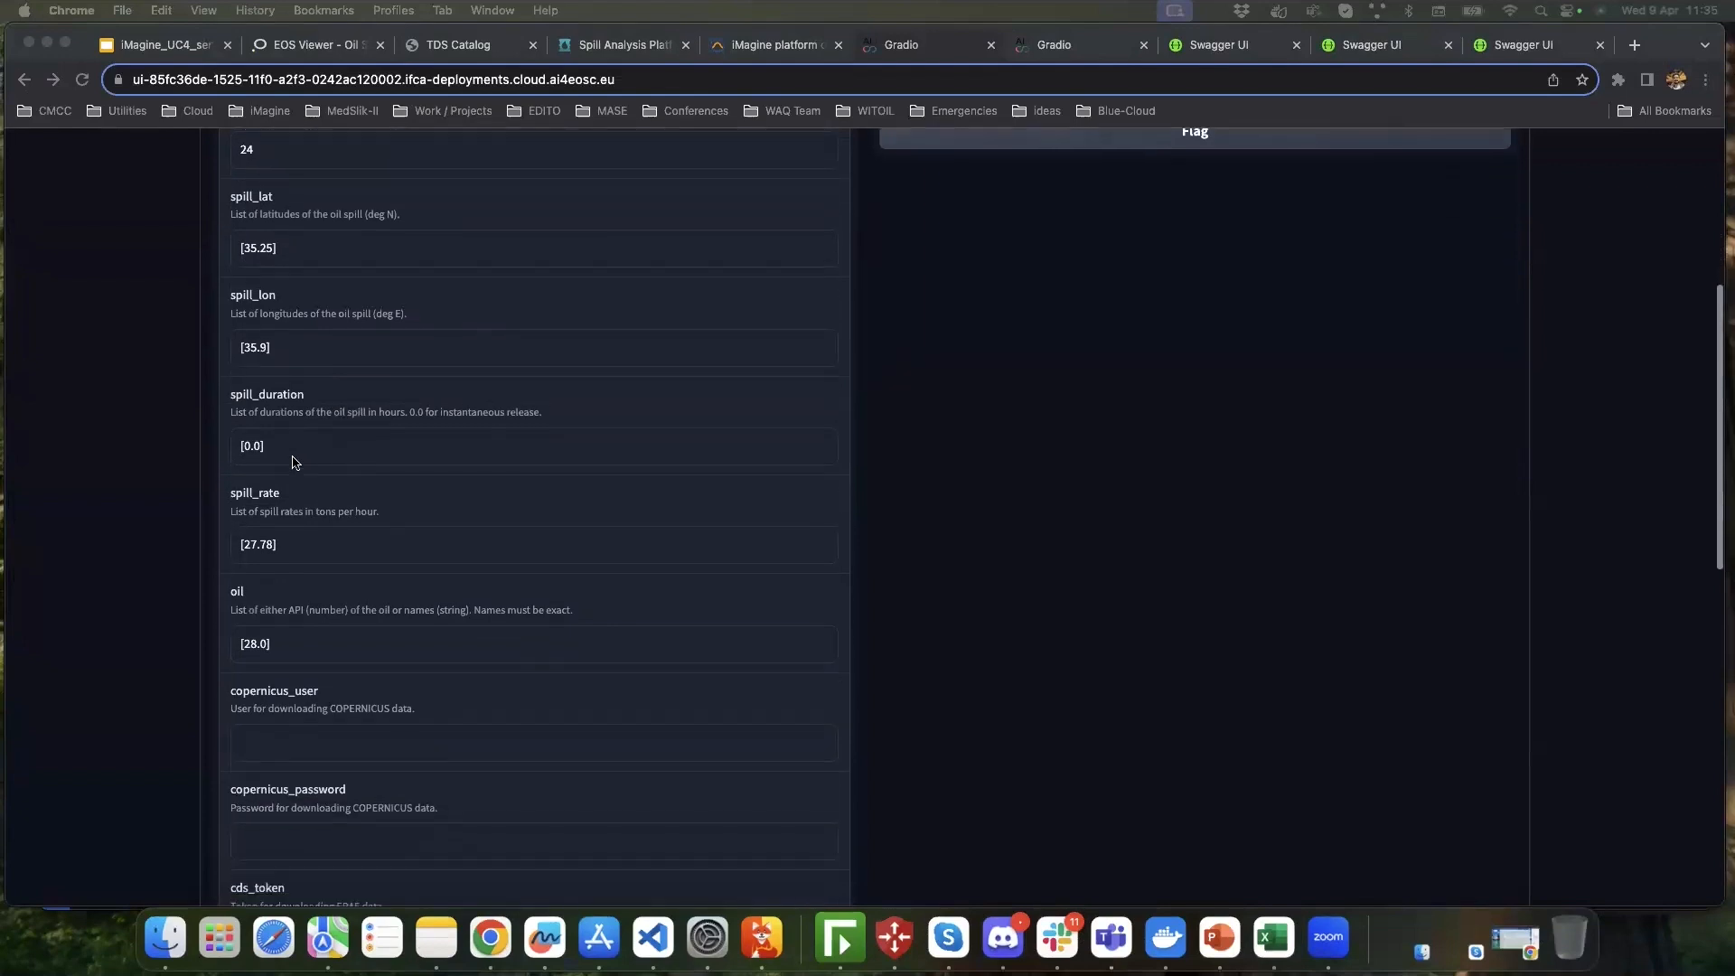
pyautogui.moveTo(245, 446); pyautogui.dragTo(261, 446)
pyautogui.click(305, 447)
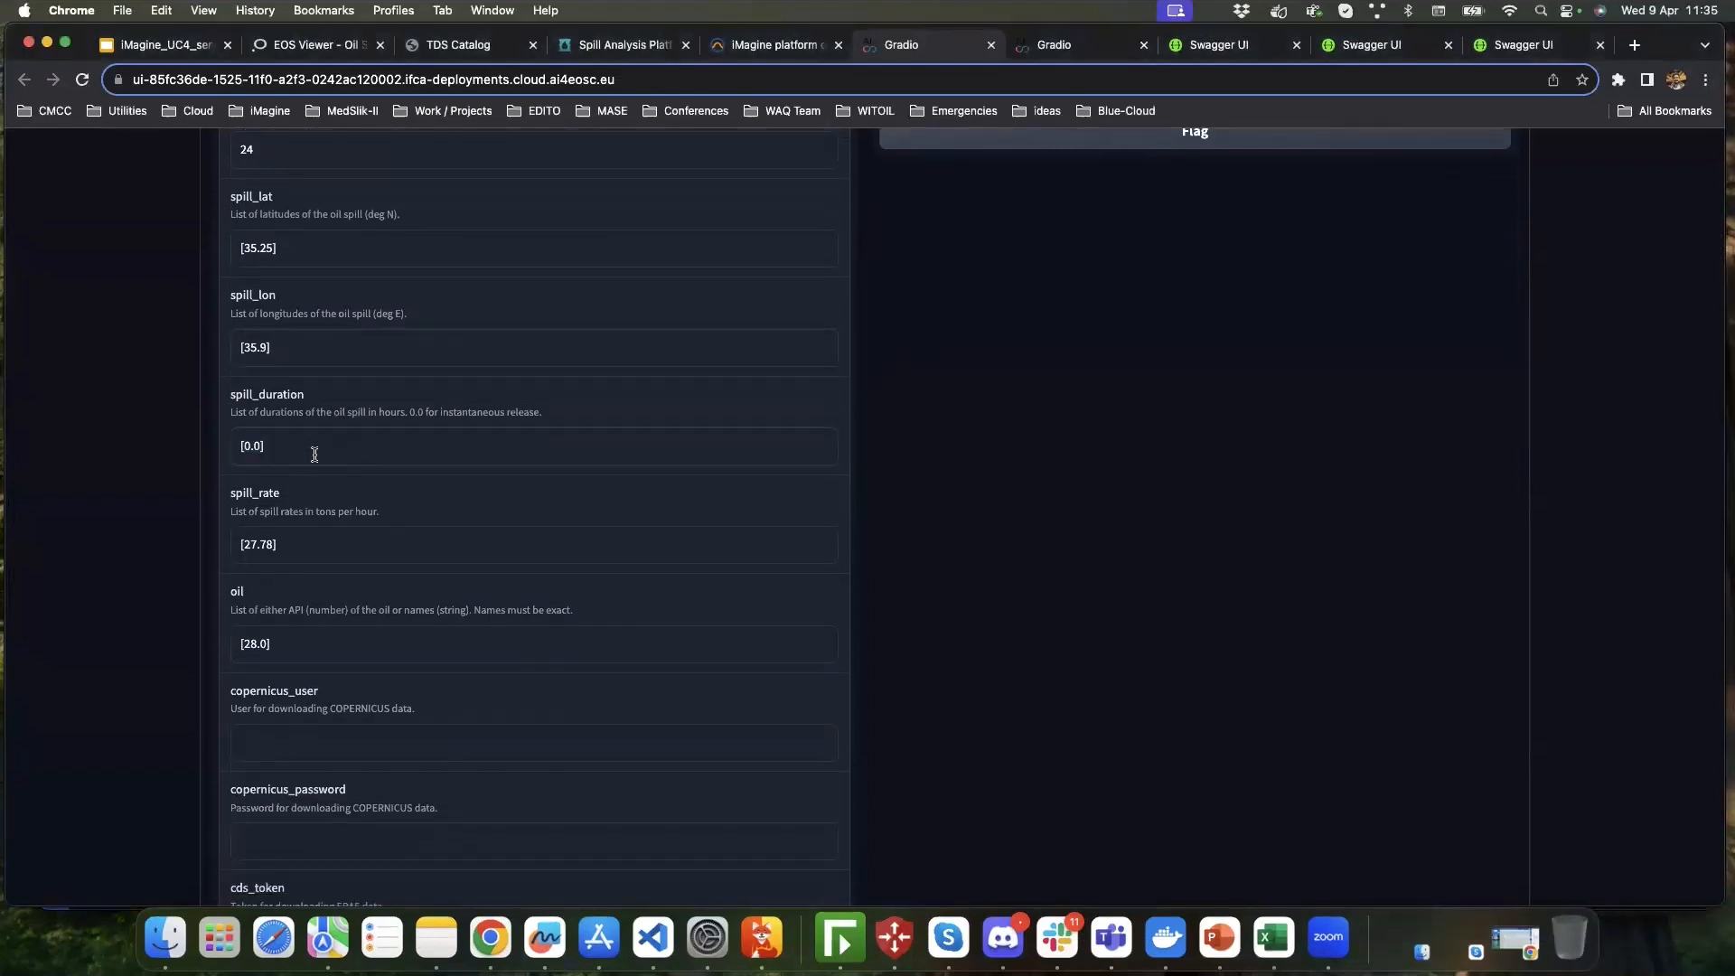
pyautogui.scroll(-1, 317, 459)
pyautogui.scroll(-1, 317, 461)
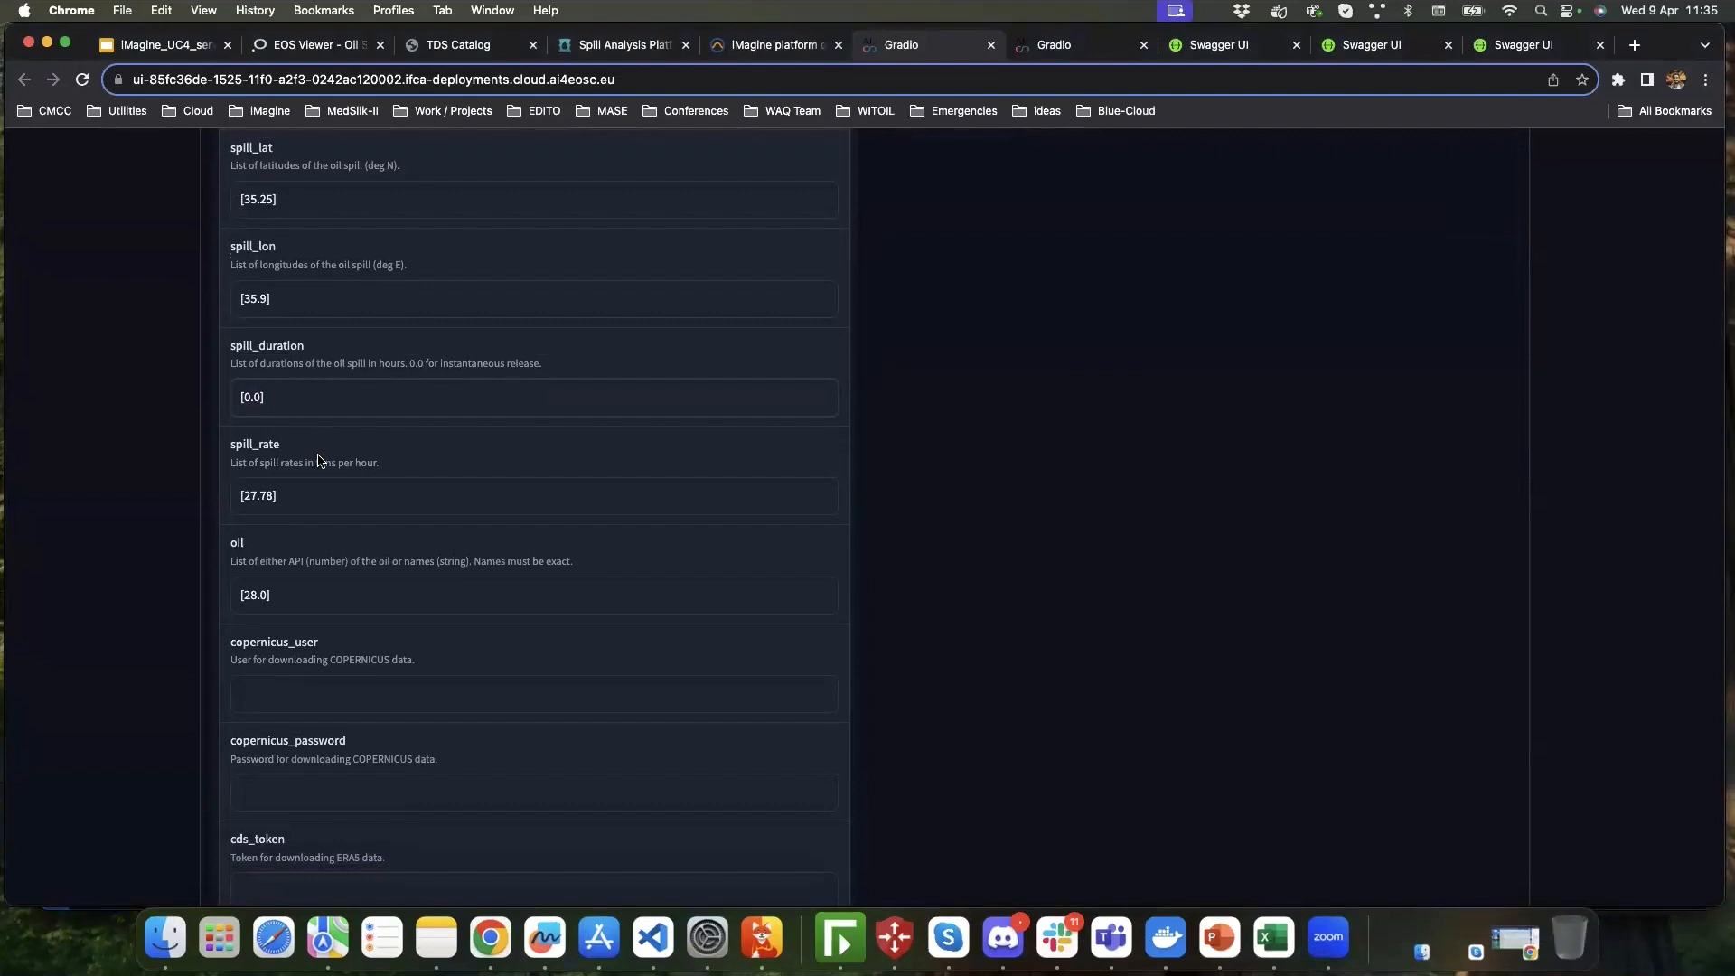
pyautogui.doubleClick(251, 397)
pyautogui.write('12')
# - Set the spill rate to 1200 tons per hour
pyautogui.doubleClick(258, 495)
pyautogui.write('1200')
pyautogui.scroll(-1, 349, 482)
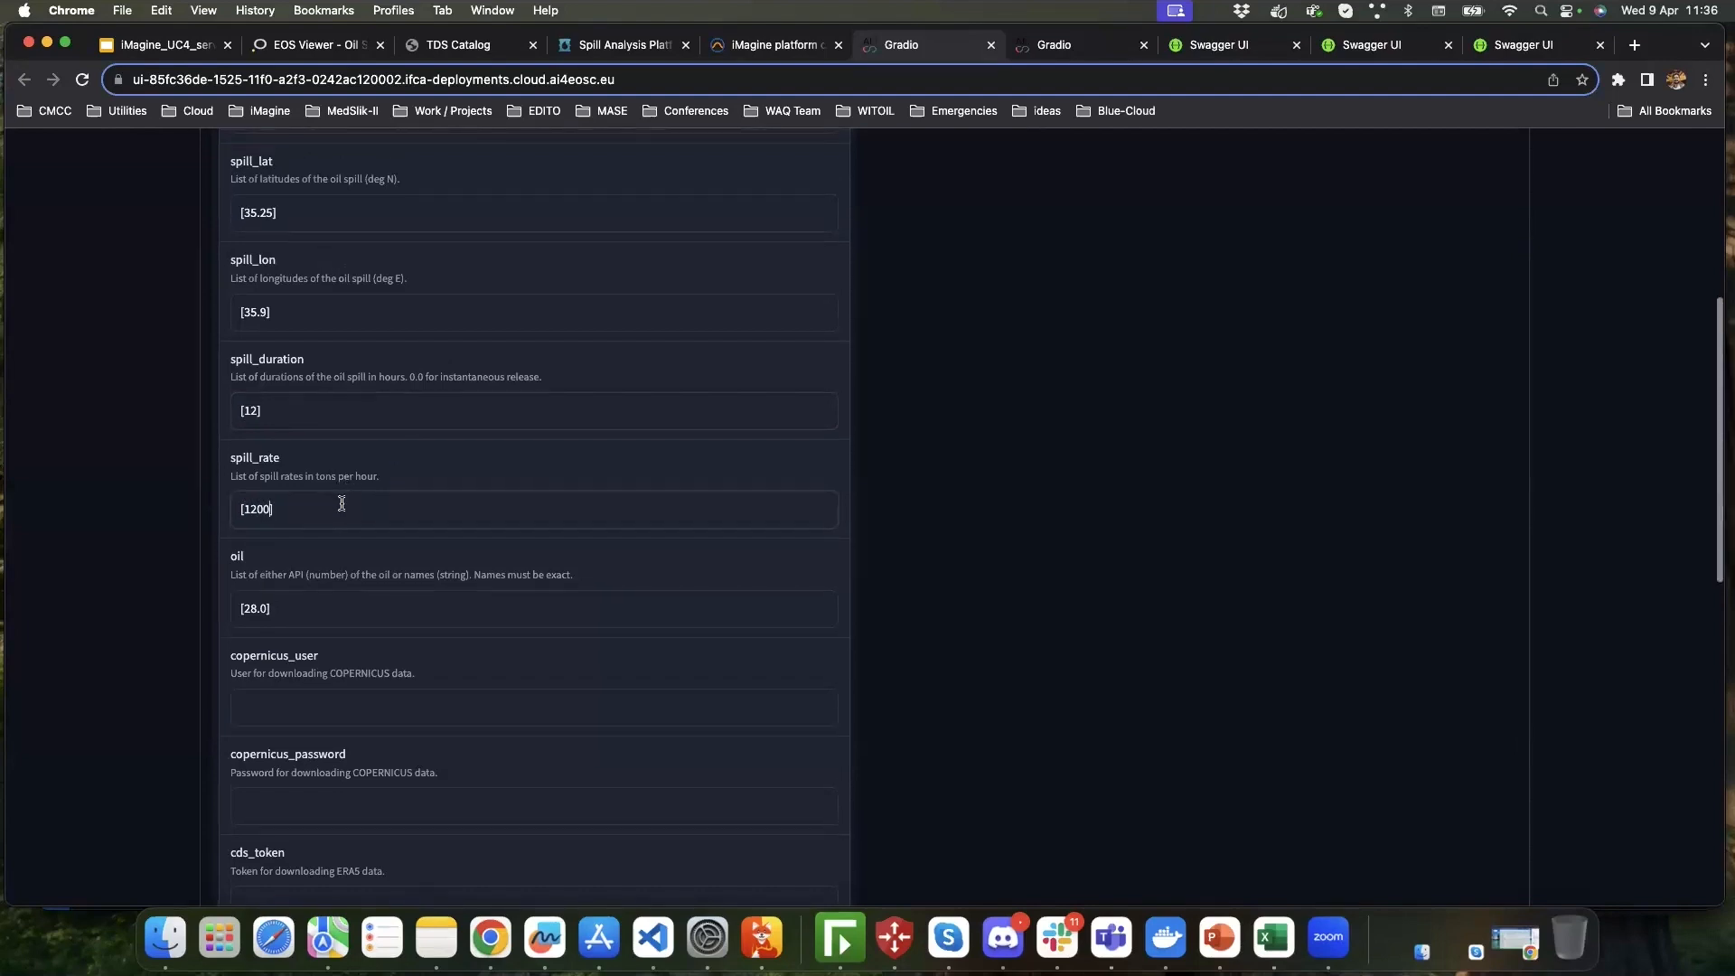
pyautogui.scroll(-1, 343, 509)
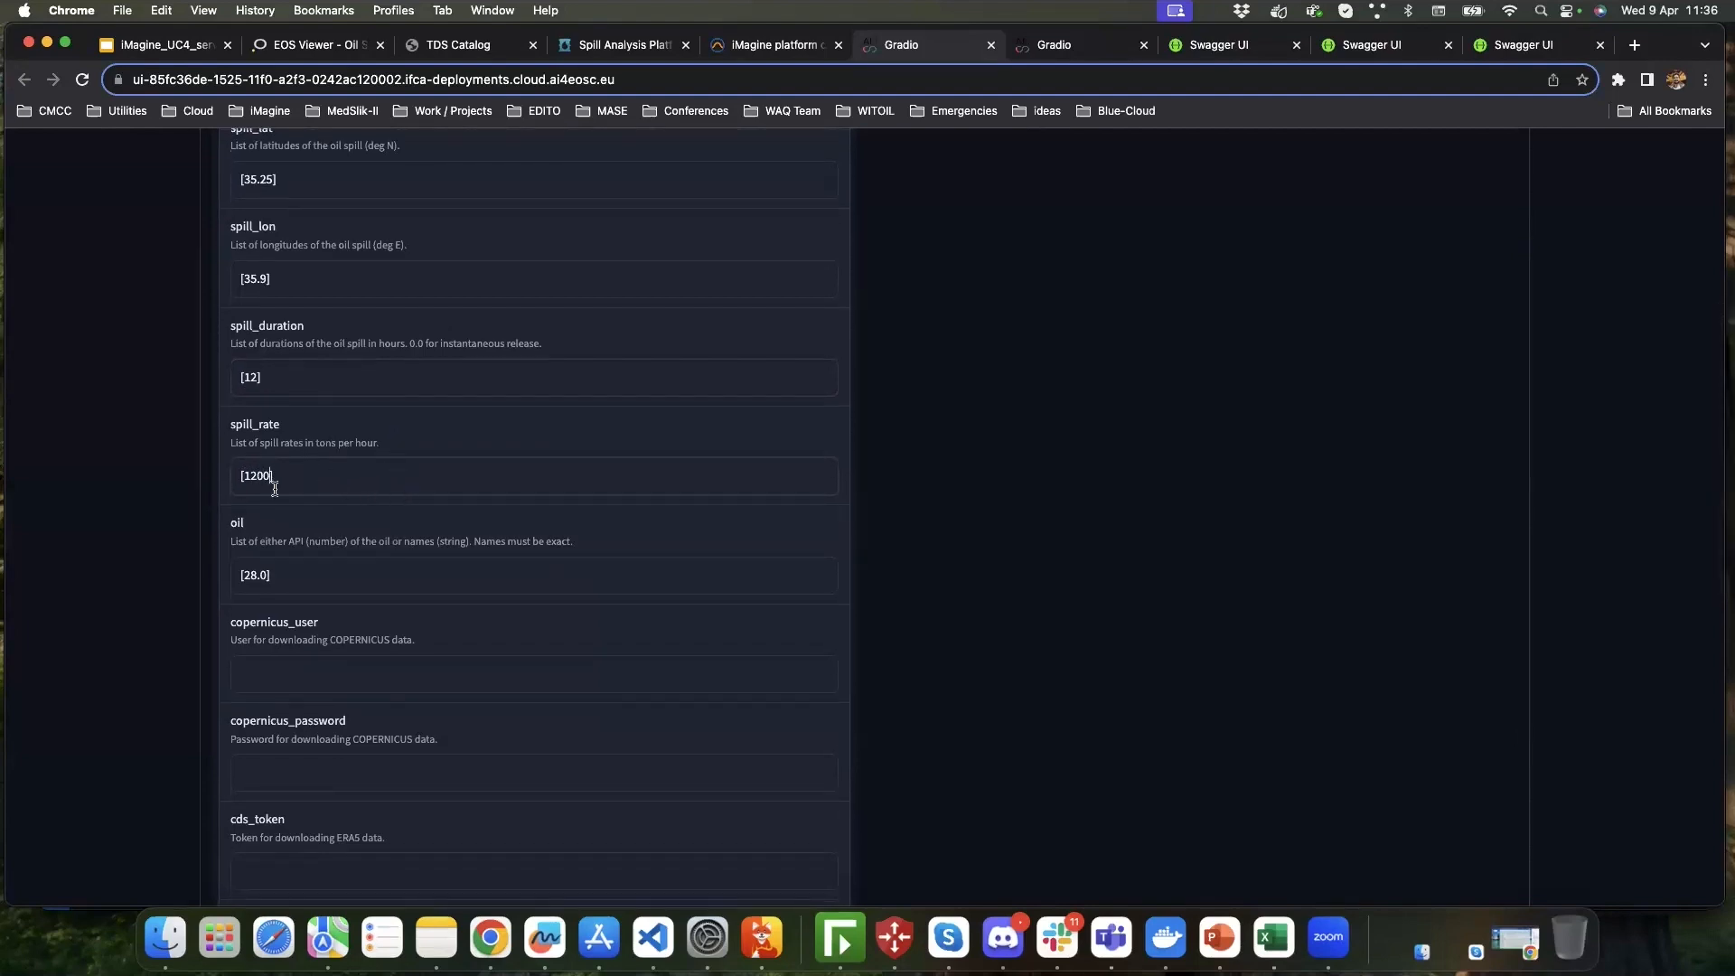
pyautogui.scroll(5, 259, 434)
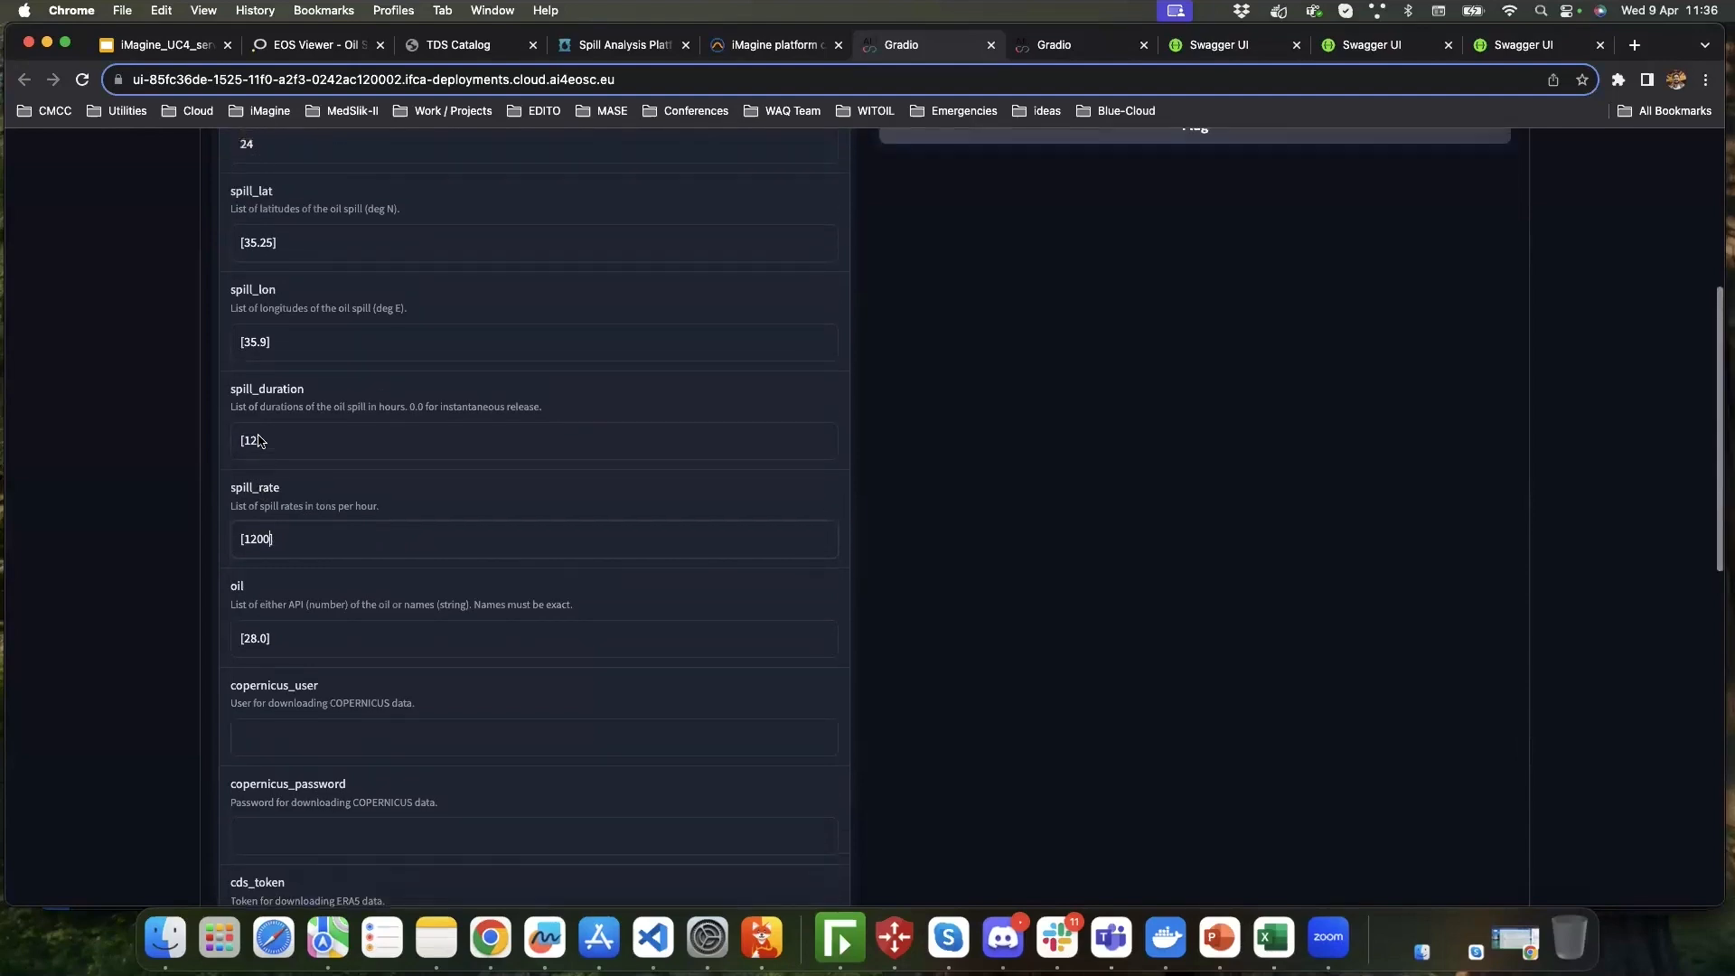
pyautogui.scroll(2, 259, 445)
# - Change the spill duration to 0 for an instantaneous release
pyautogui.click(271, 517)
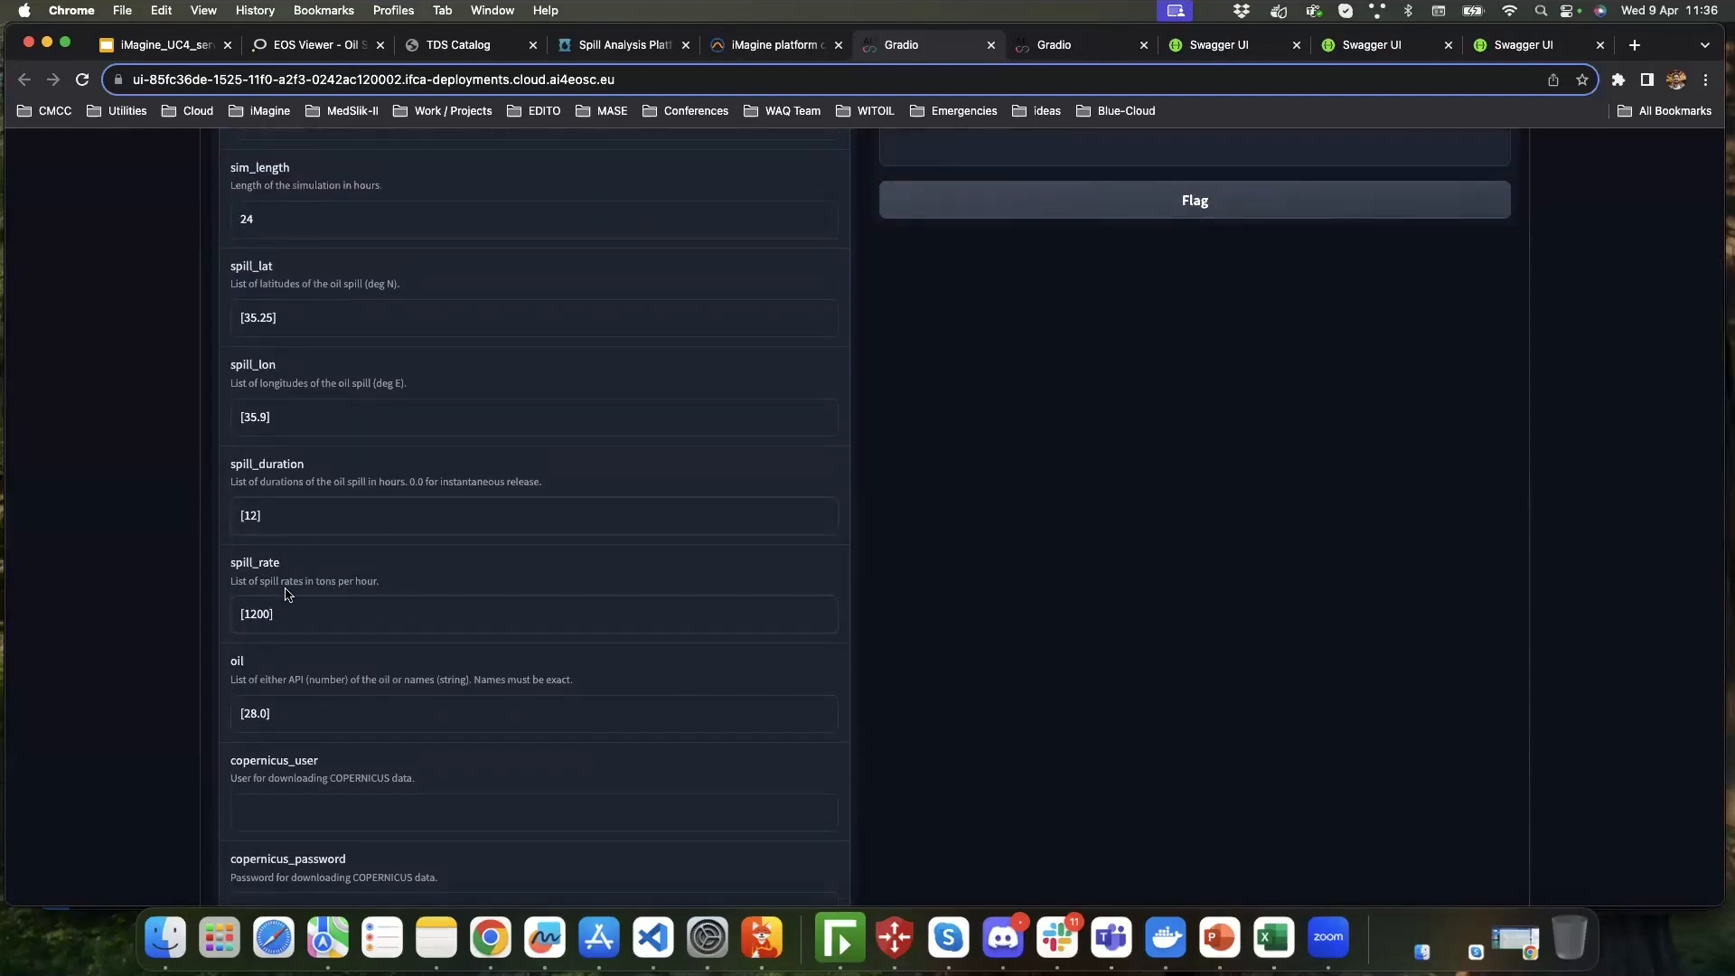
pyautogui.doubleClick(261, 614)
pyautogui.doubleClick(251, 516)
pyautogui.write('0')
pyautogui.scroll(-2, 258, 514)
pyautogui.moveTo(242, 553); pyautogui.dragTo(263, 554)
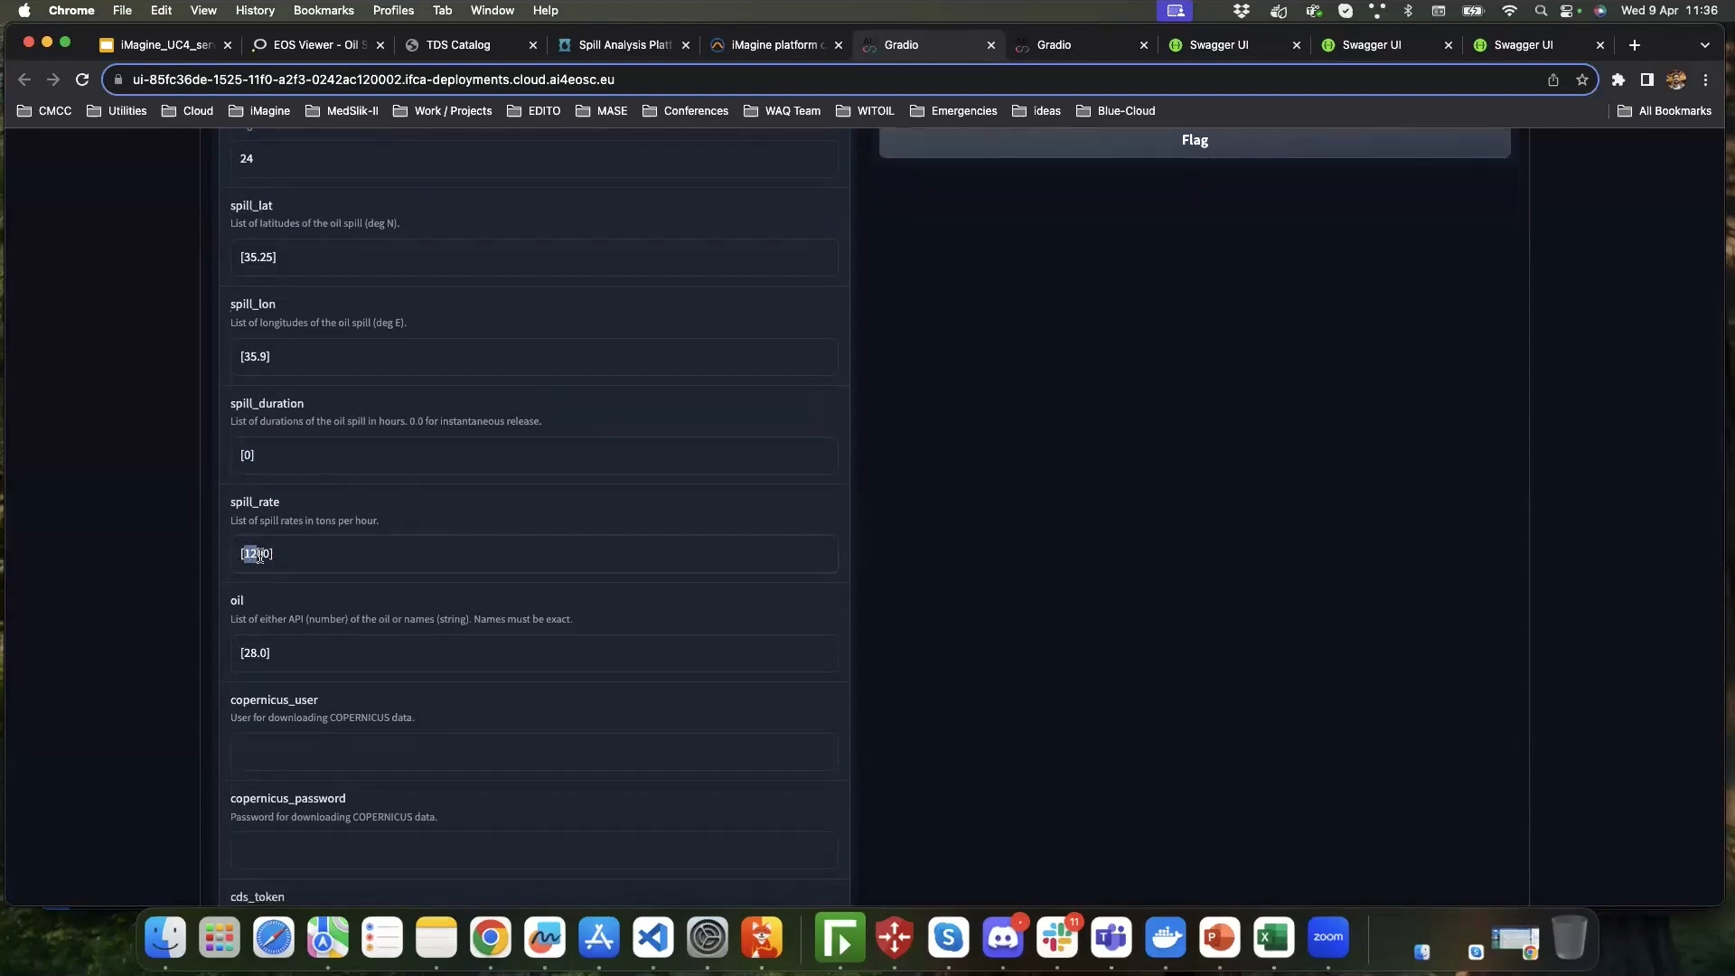
pyautogui.click(300, 557)
pyautogui.scroll(-2, 445, 574)
pyautogui.click(240, 605)
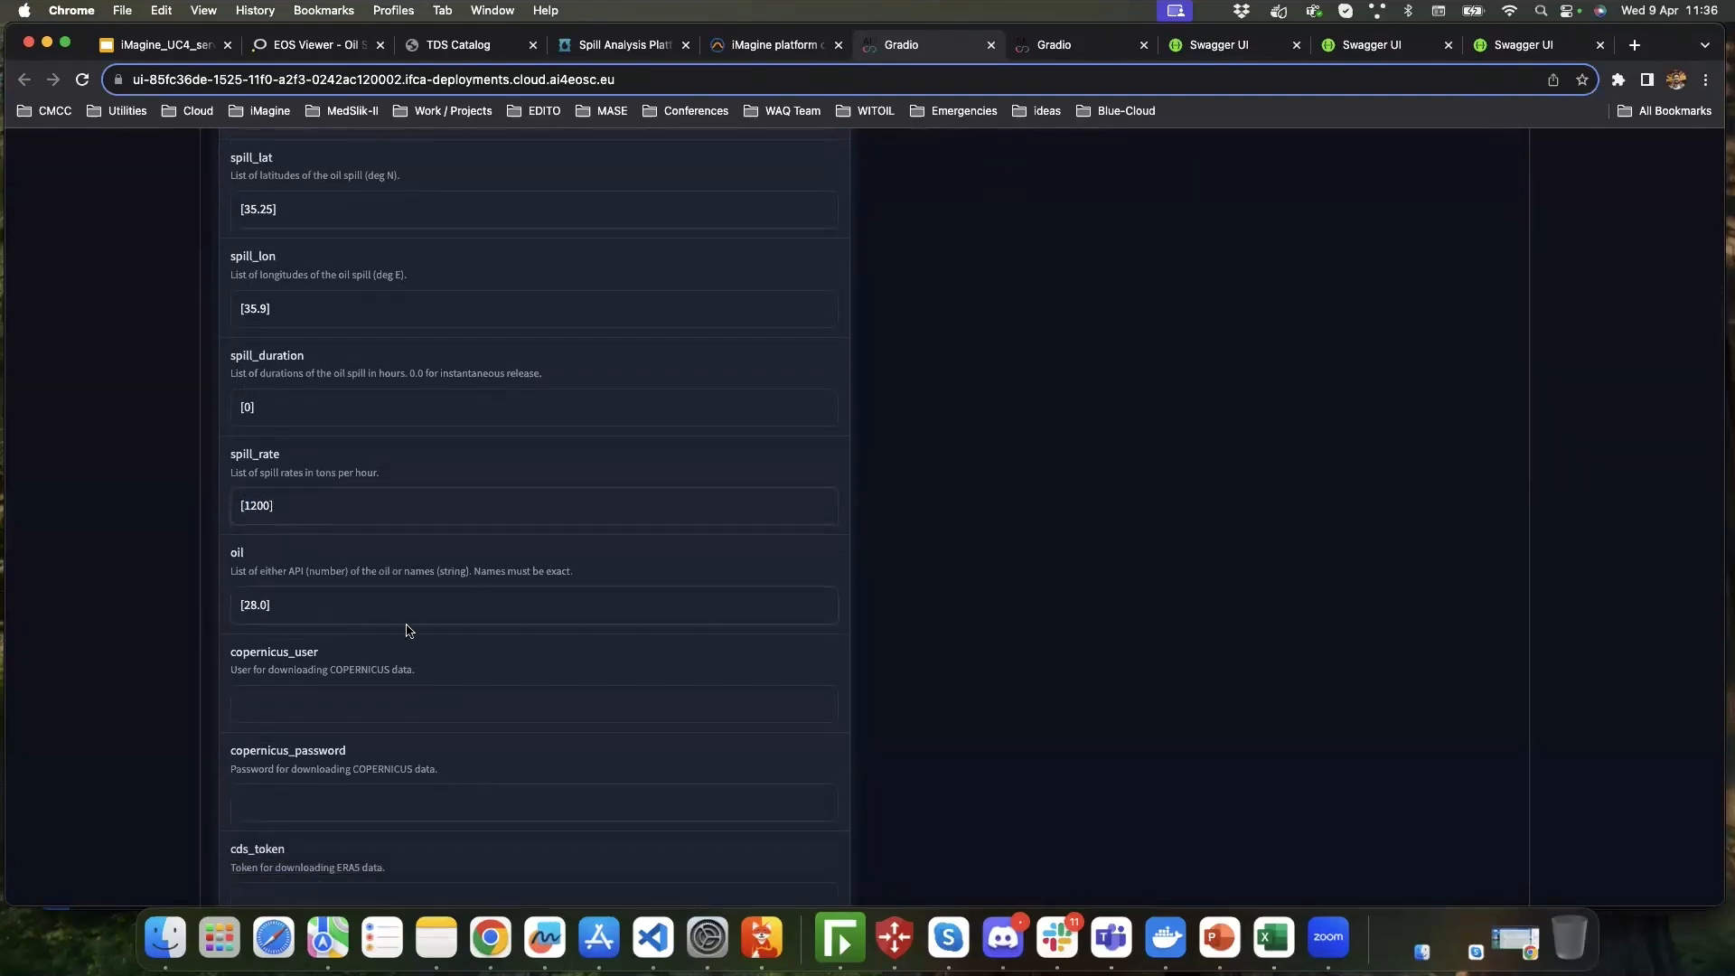
# - Enter the Copernicus username and password in the simulation form
pyautogui.press('Right')
pyautogui.press('Right')
pyautogui.scroll(-2, 436, 666)
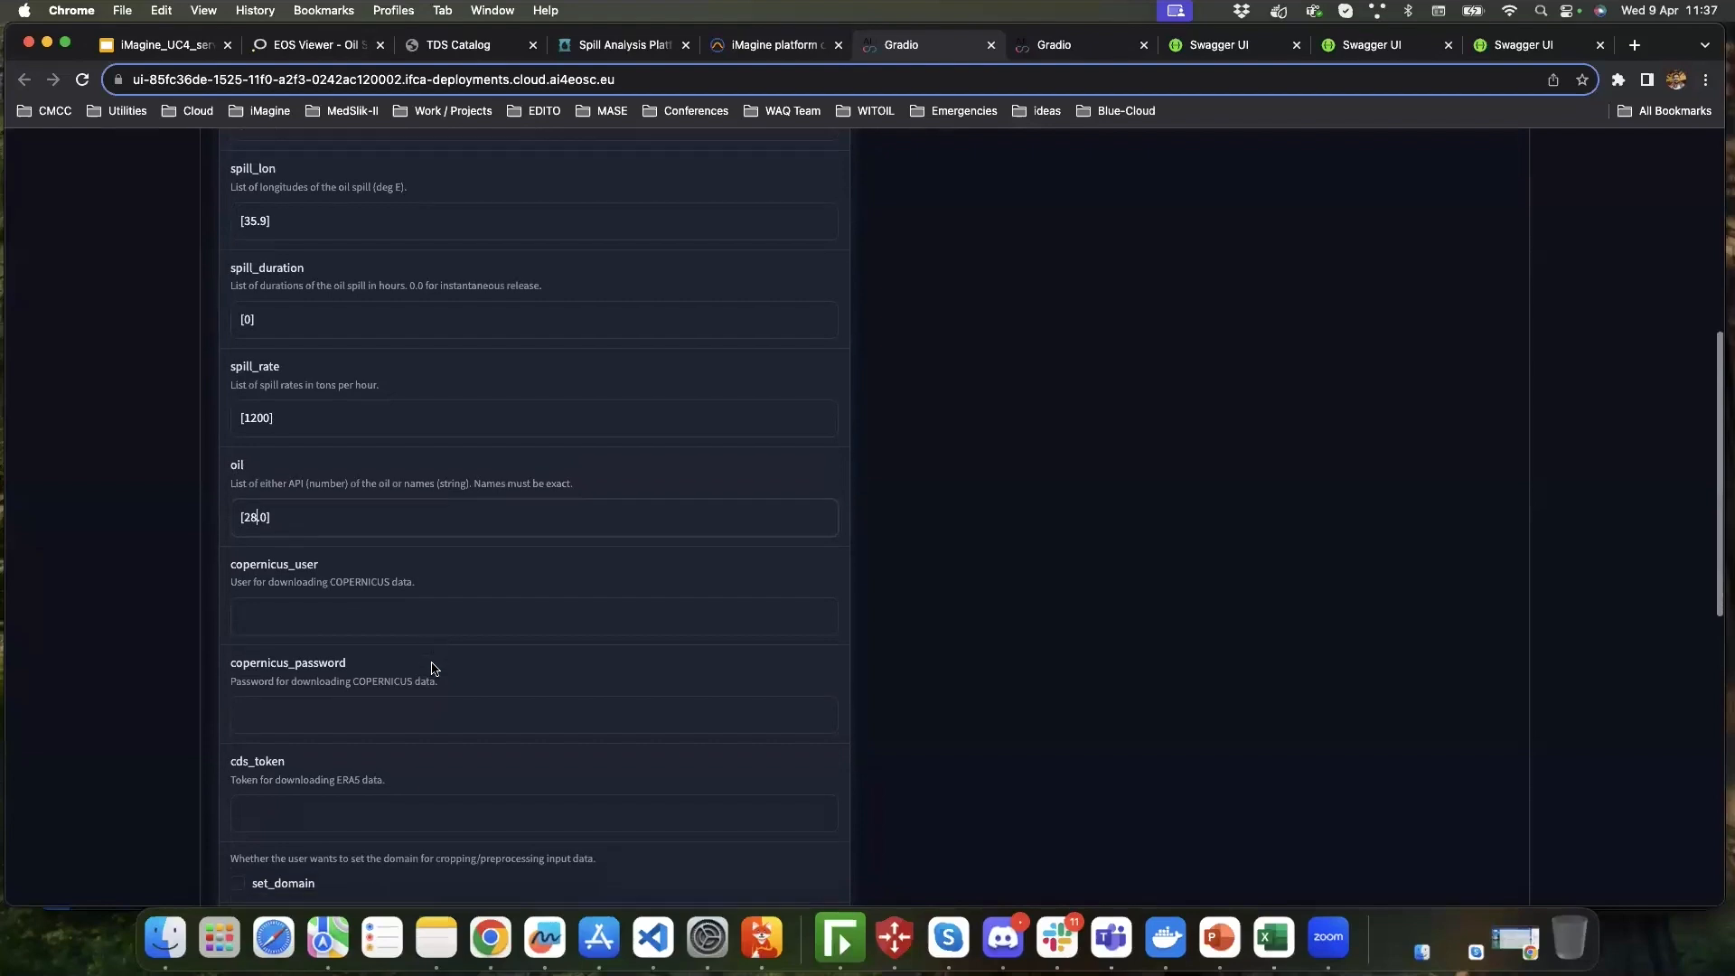
pyautogui.click(407, 597)
pyautogui.scroll(-2, 410, 597)
pyautogui.scroll(-1, 410, 598)
pyautogui.scroll(-1, 412, 602)
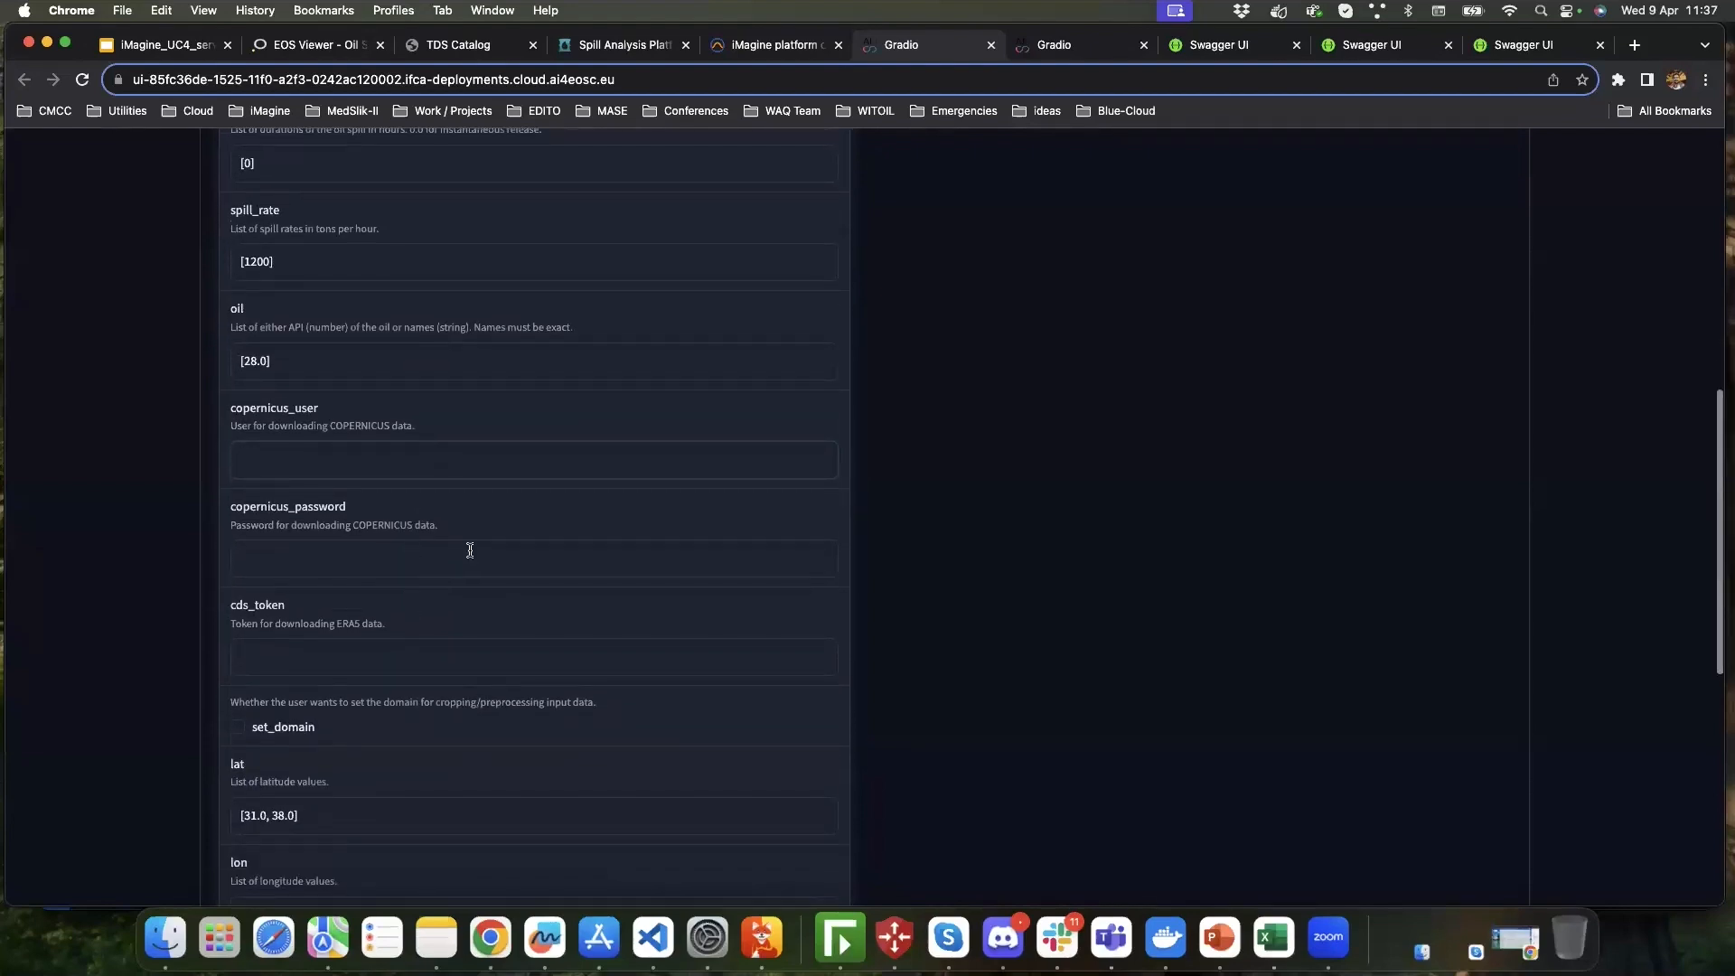
pyautogui.write('iruiztake')
pyautogui.click(345, 563)
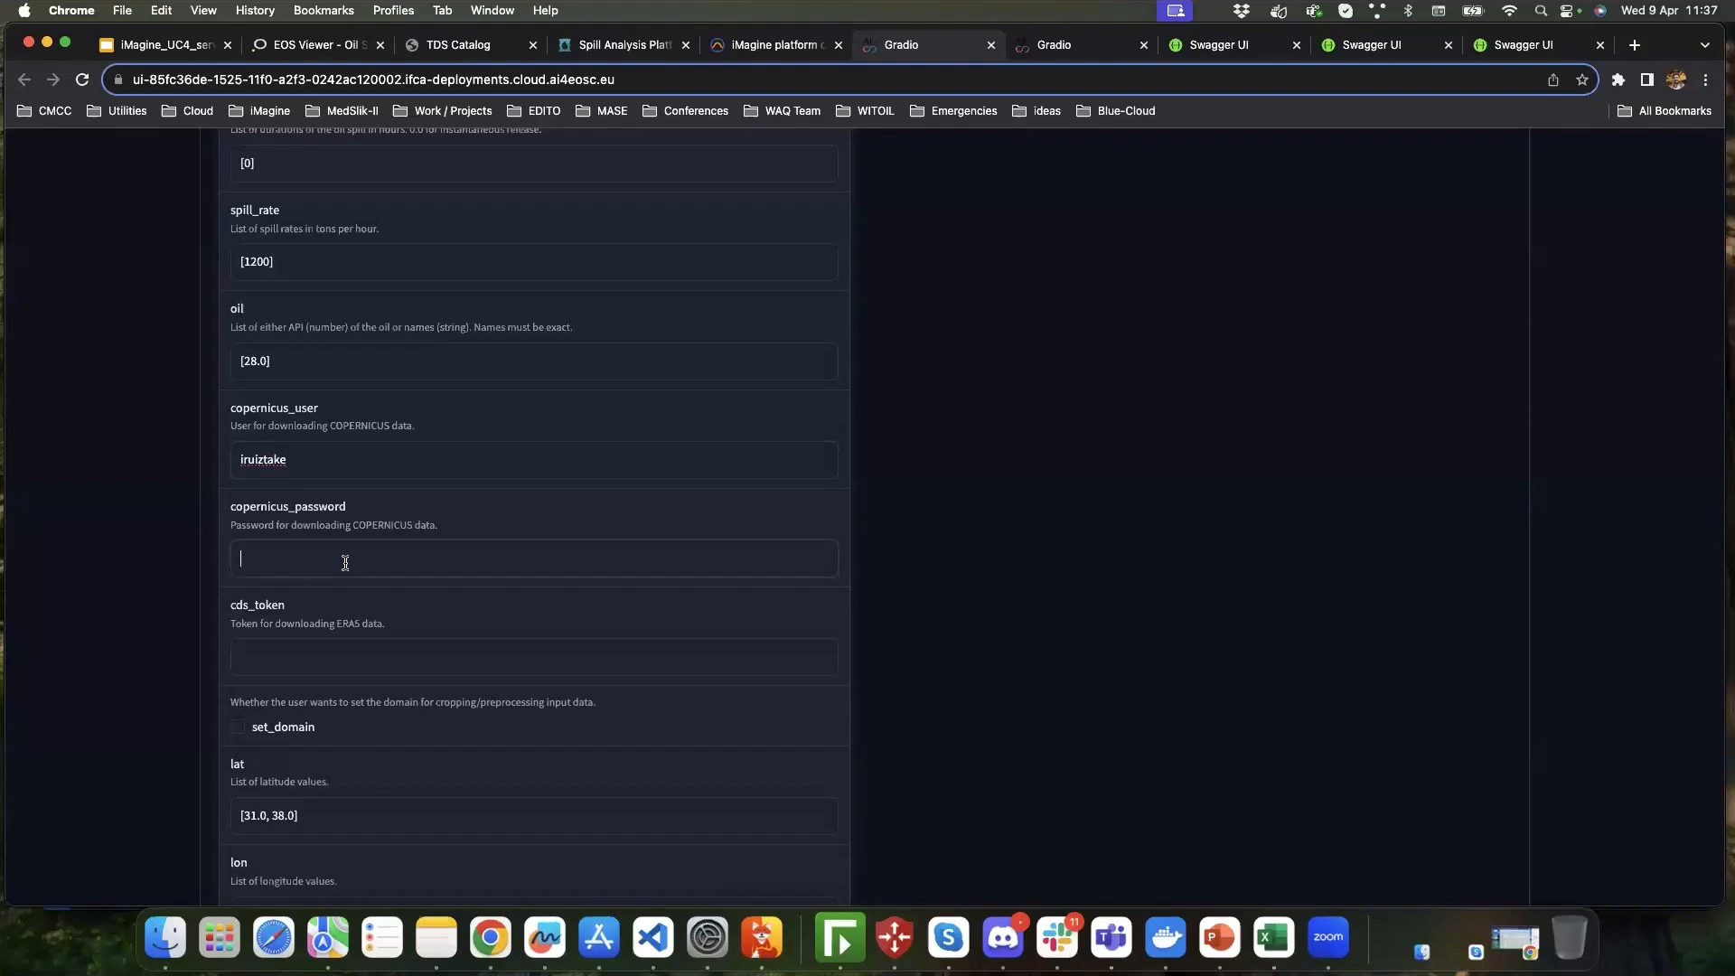
pyautogui.write('•••••••••••')
# - Paste the ERA5 download token into the cds_token field
pyautogui.click(447, 936)
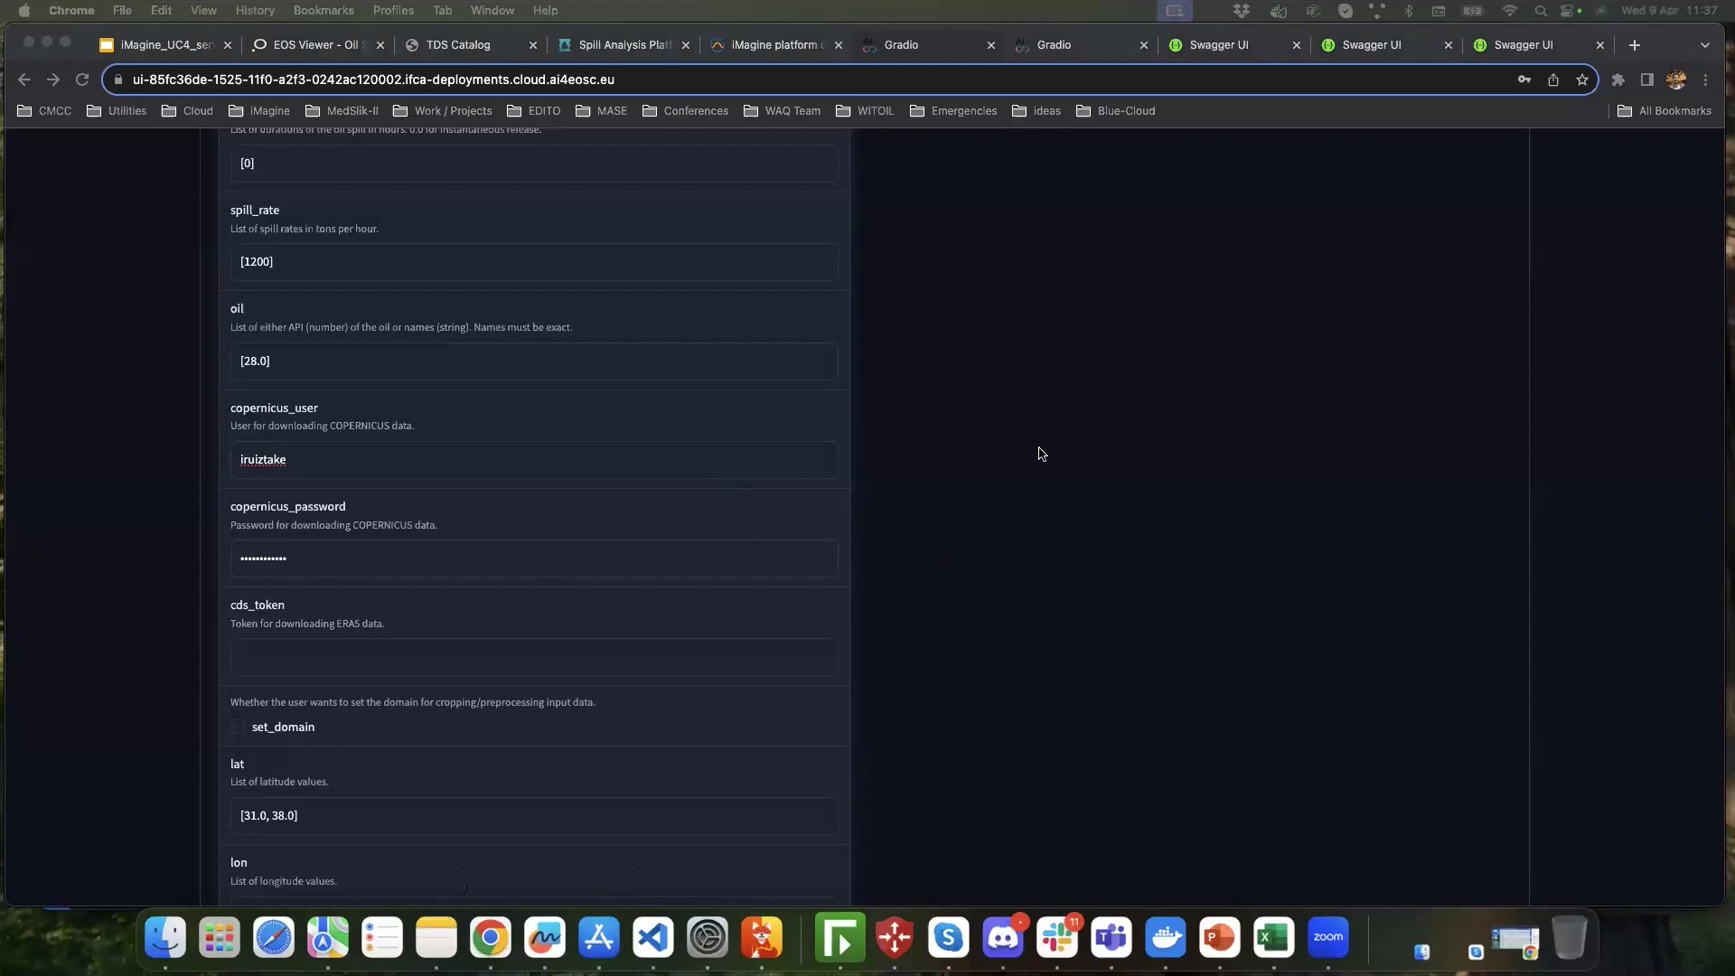
pyautogui.click(468, 648)
pyautogui.press('super+v')
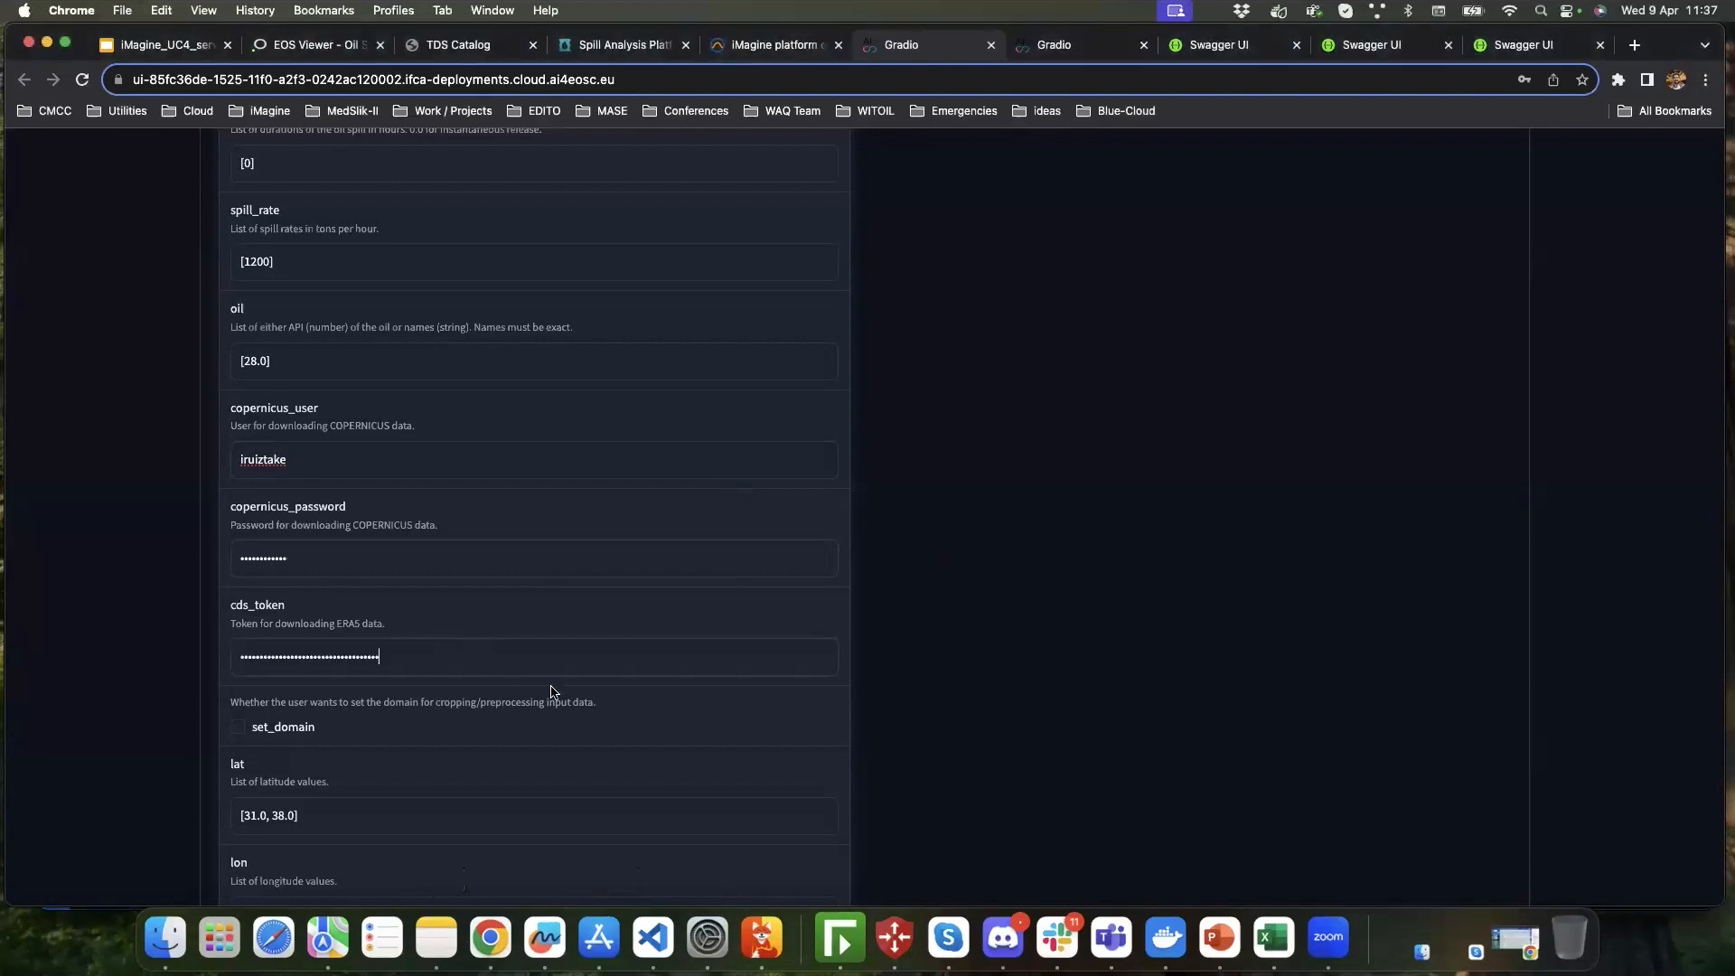
pyautogui.scroll(-10, 551, 687)
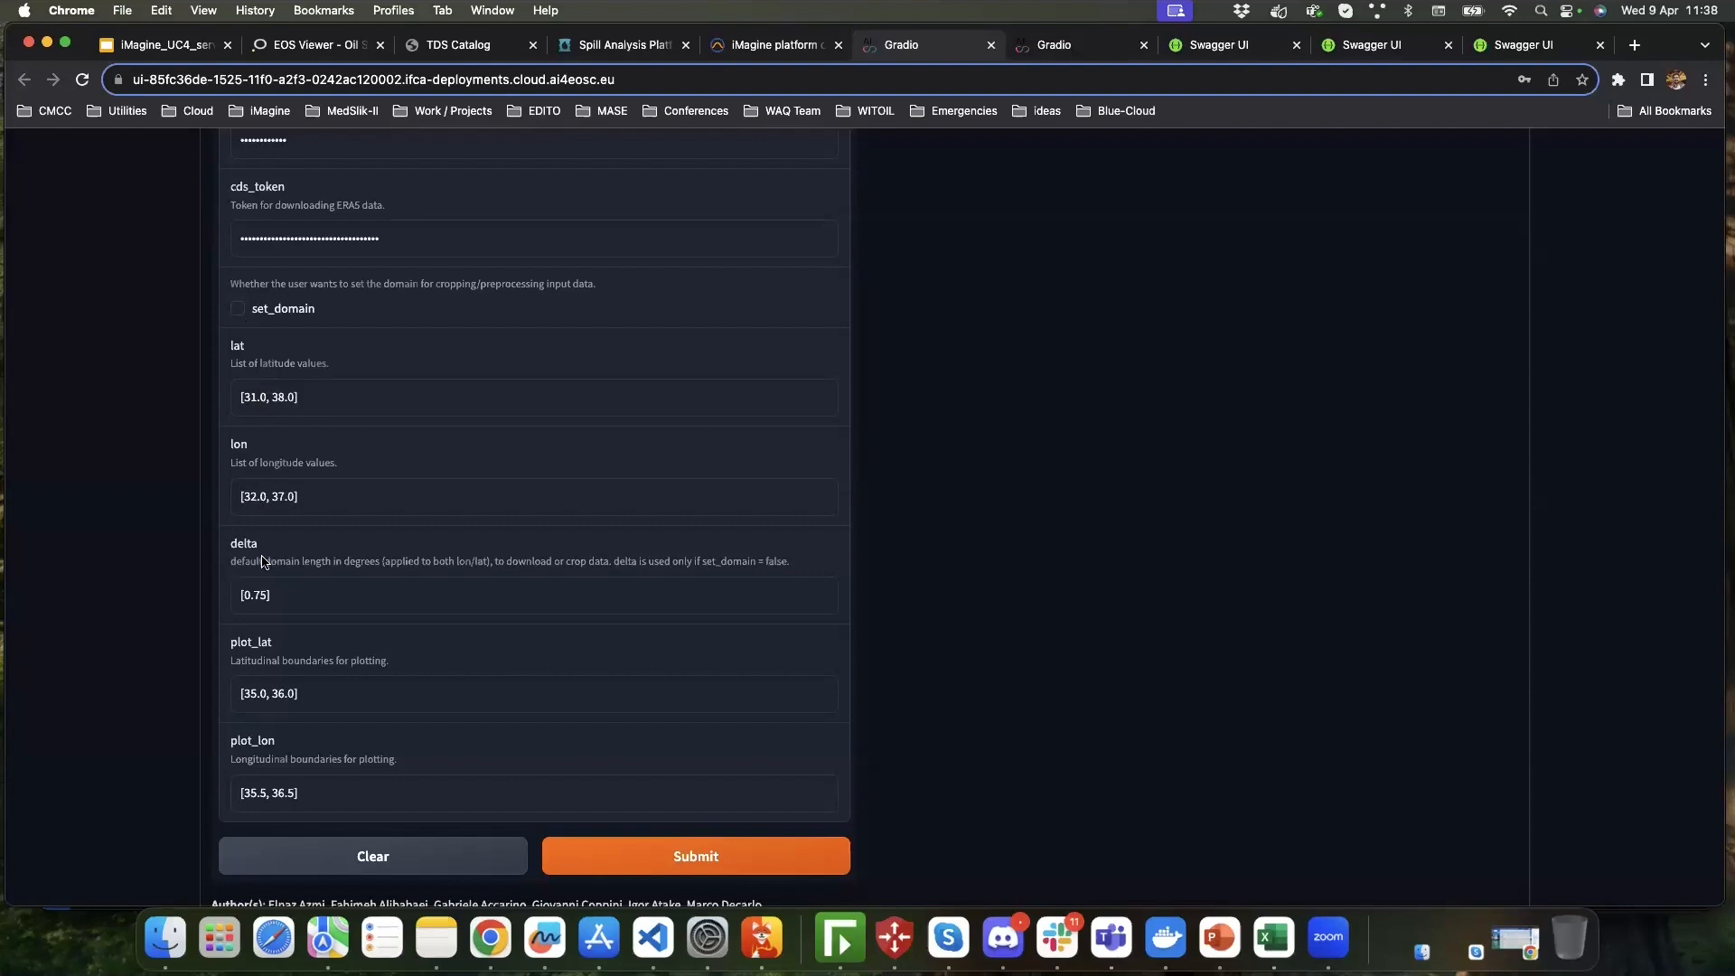
# - Review the delta setting's description and its value of 0.75
pyautogui.scroll(1, 234, 553)
pyautogui.moveTo(227, 557); pyautogui.dragTo(312, 569)
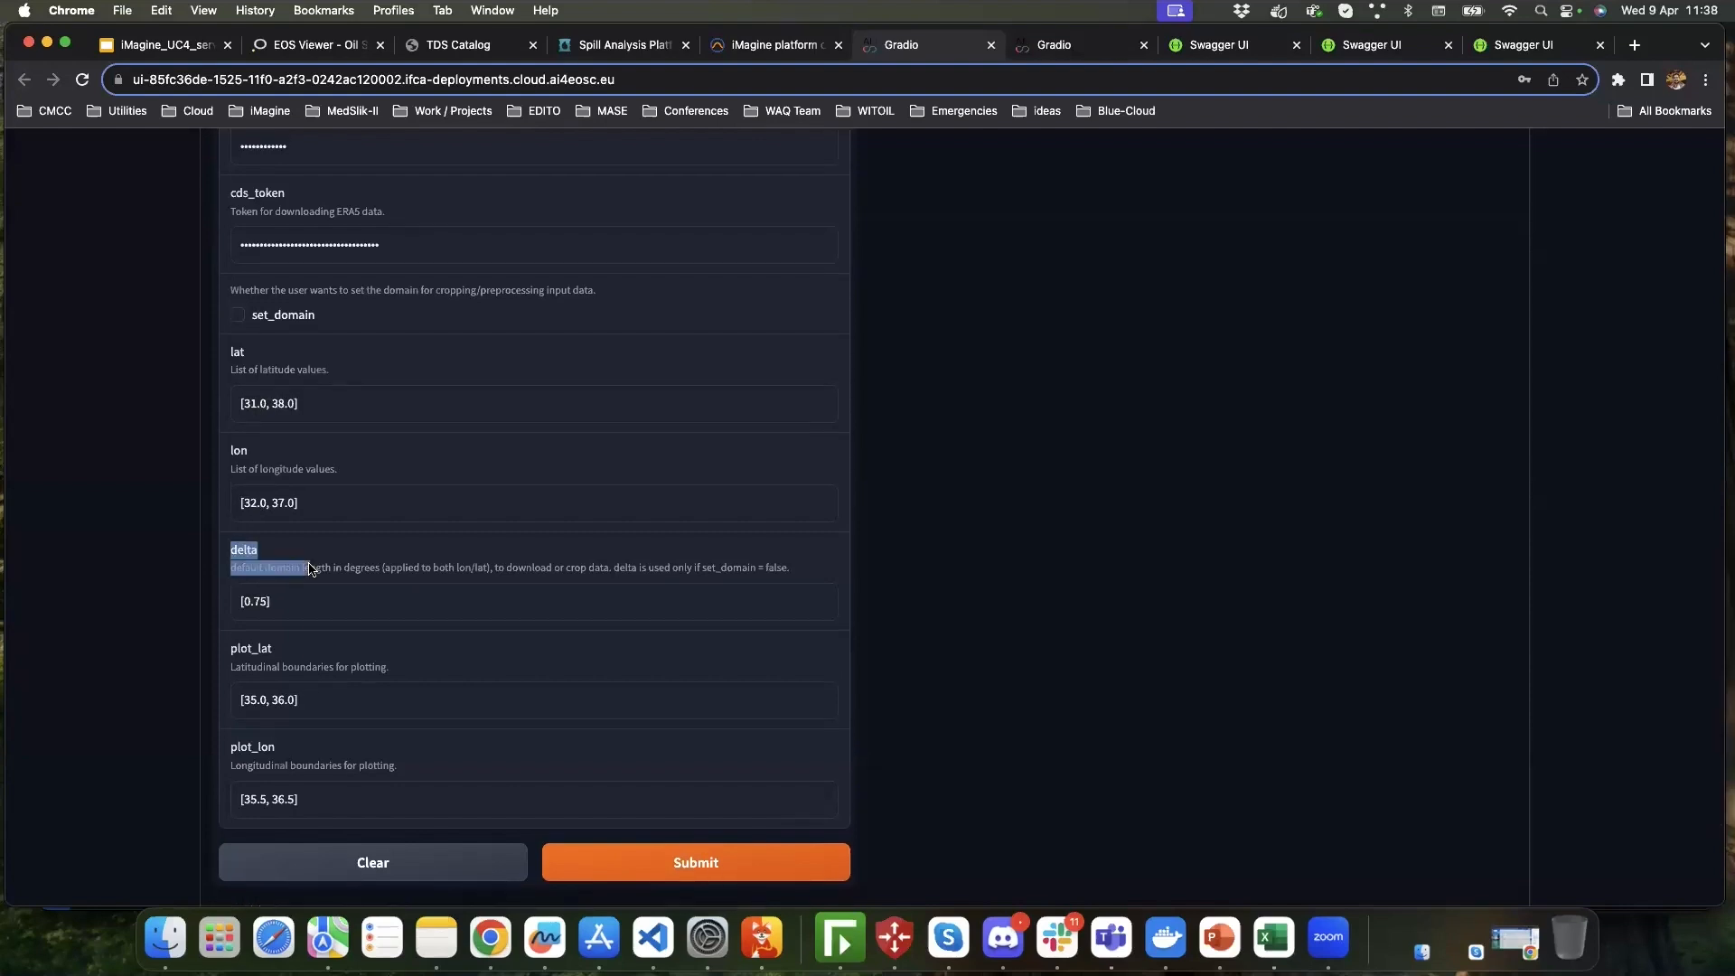
pyautogui.click(263, 603)
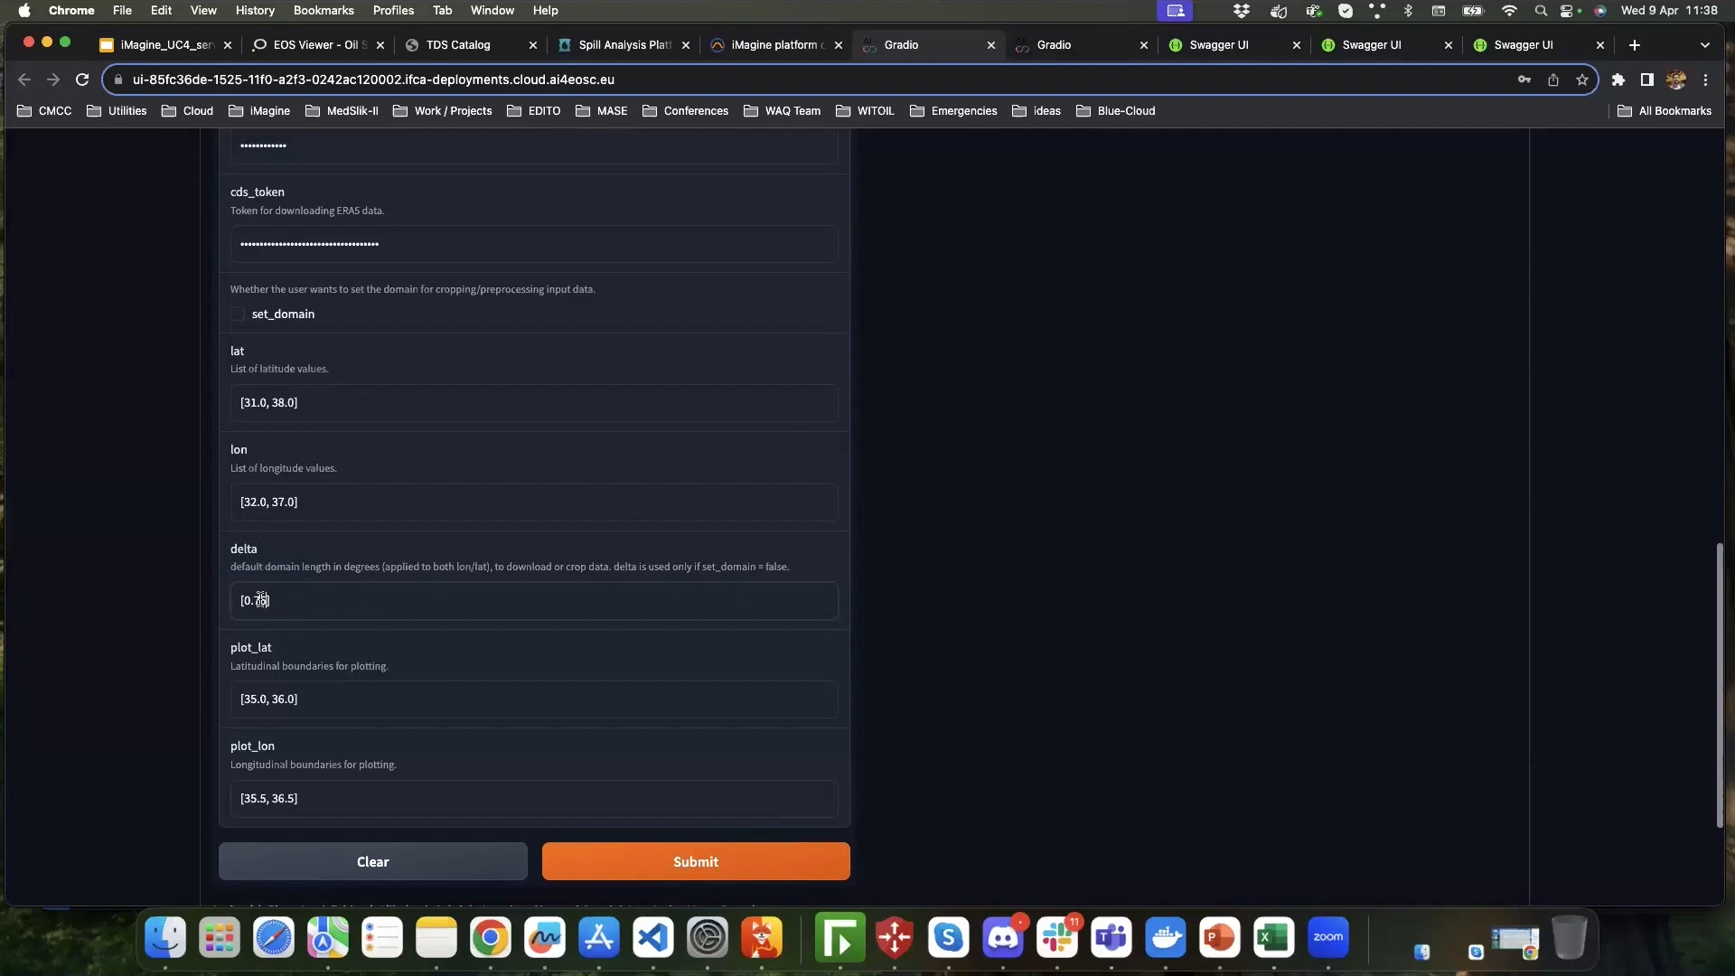
pyautogui.moveTo(240, 601); pyautogui.dragTo(288, 601)
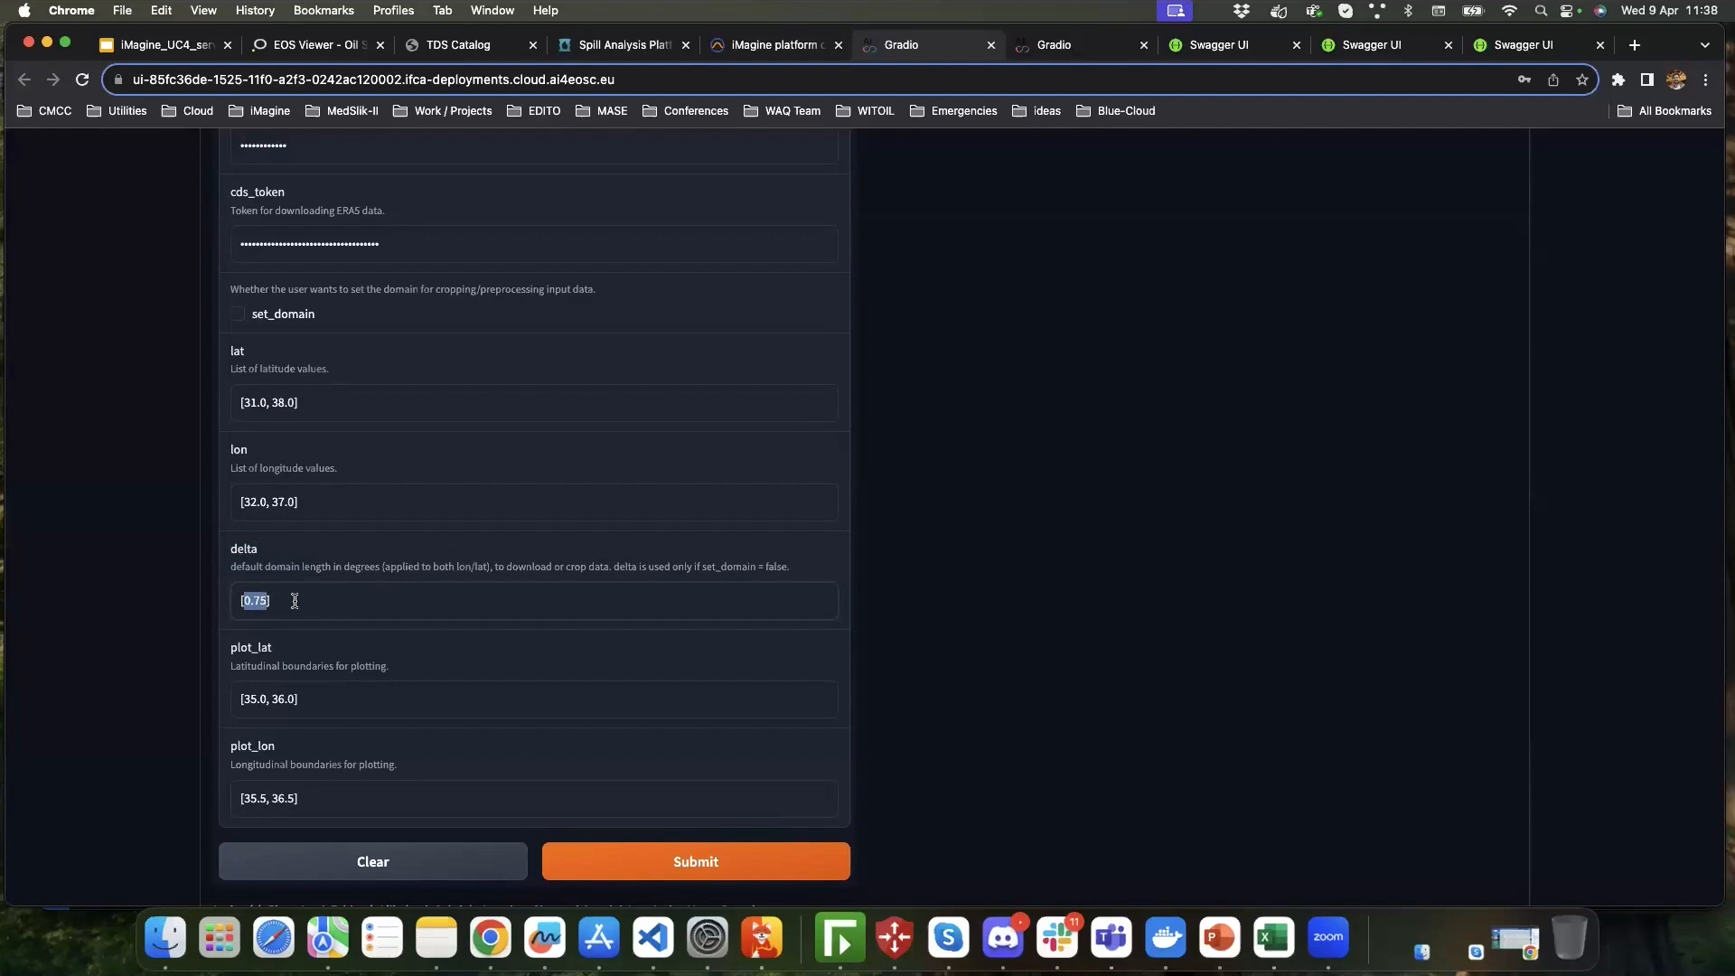
pyautogui.click(325, 603)
# - Check the plot_lat bounds and submit the syria simulation
pyautogui.scroll(-2, 398, 637)
pyautogui.scroll(-2, 418, 640)
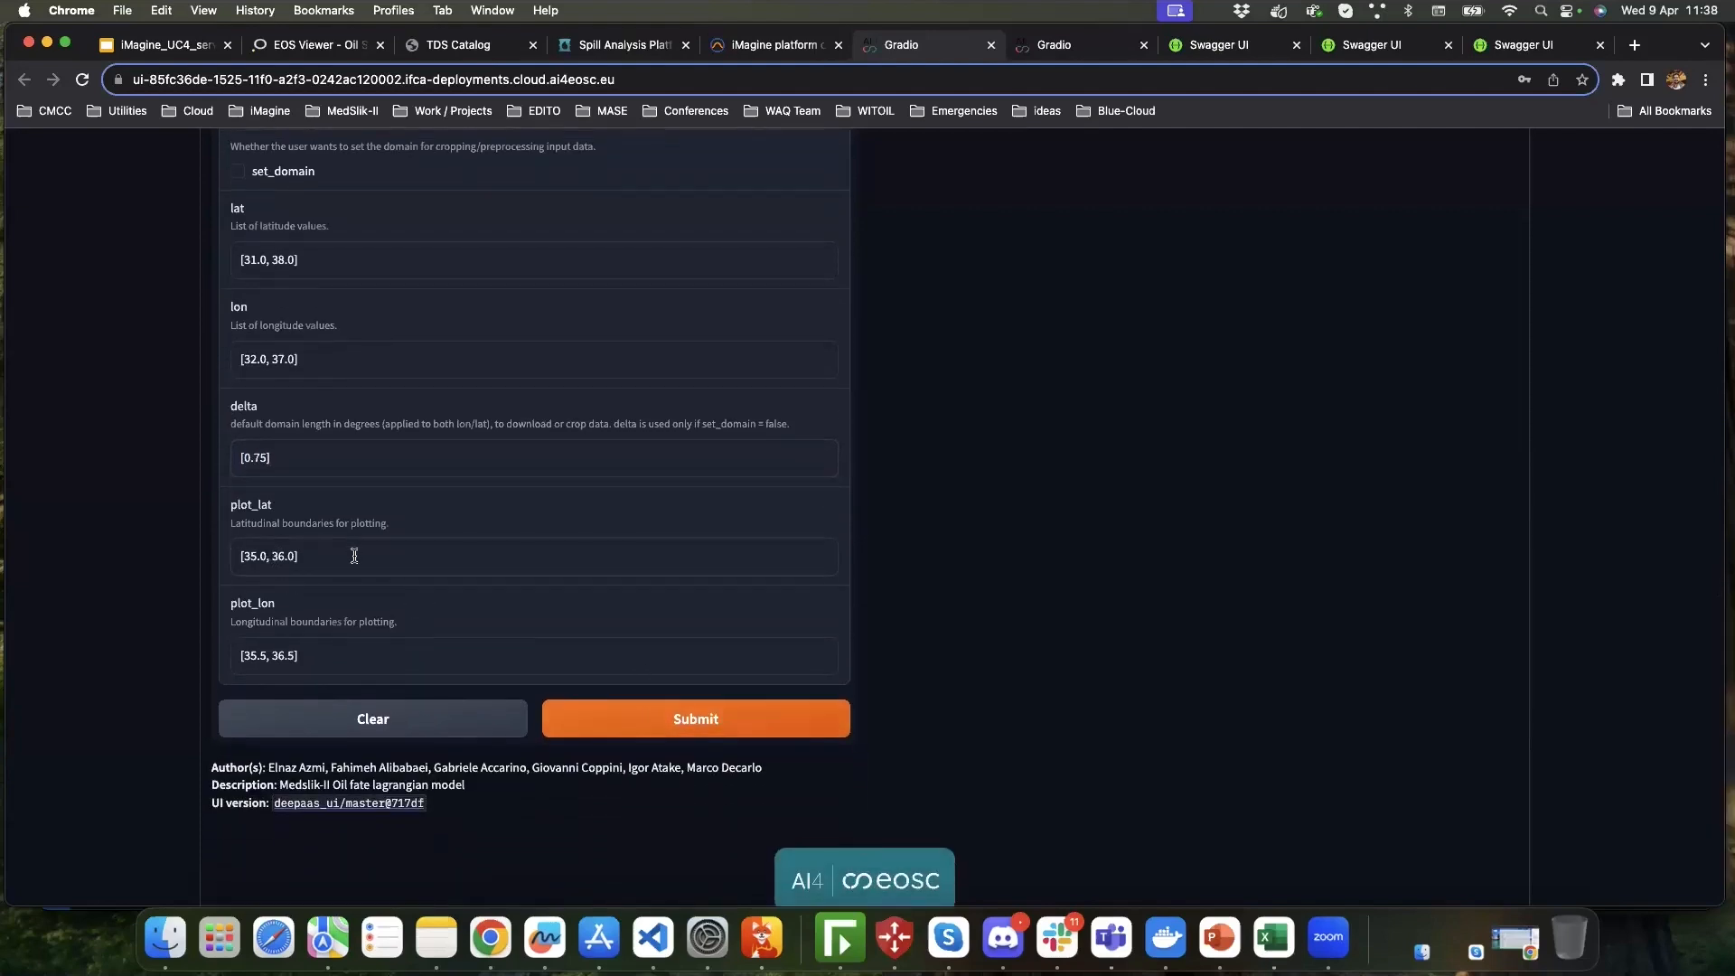
pyautogui.click(273, 555)
pyautogui.scroll(-1, 337, 556)
pyautogui.click(339, 555)
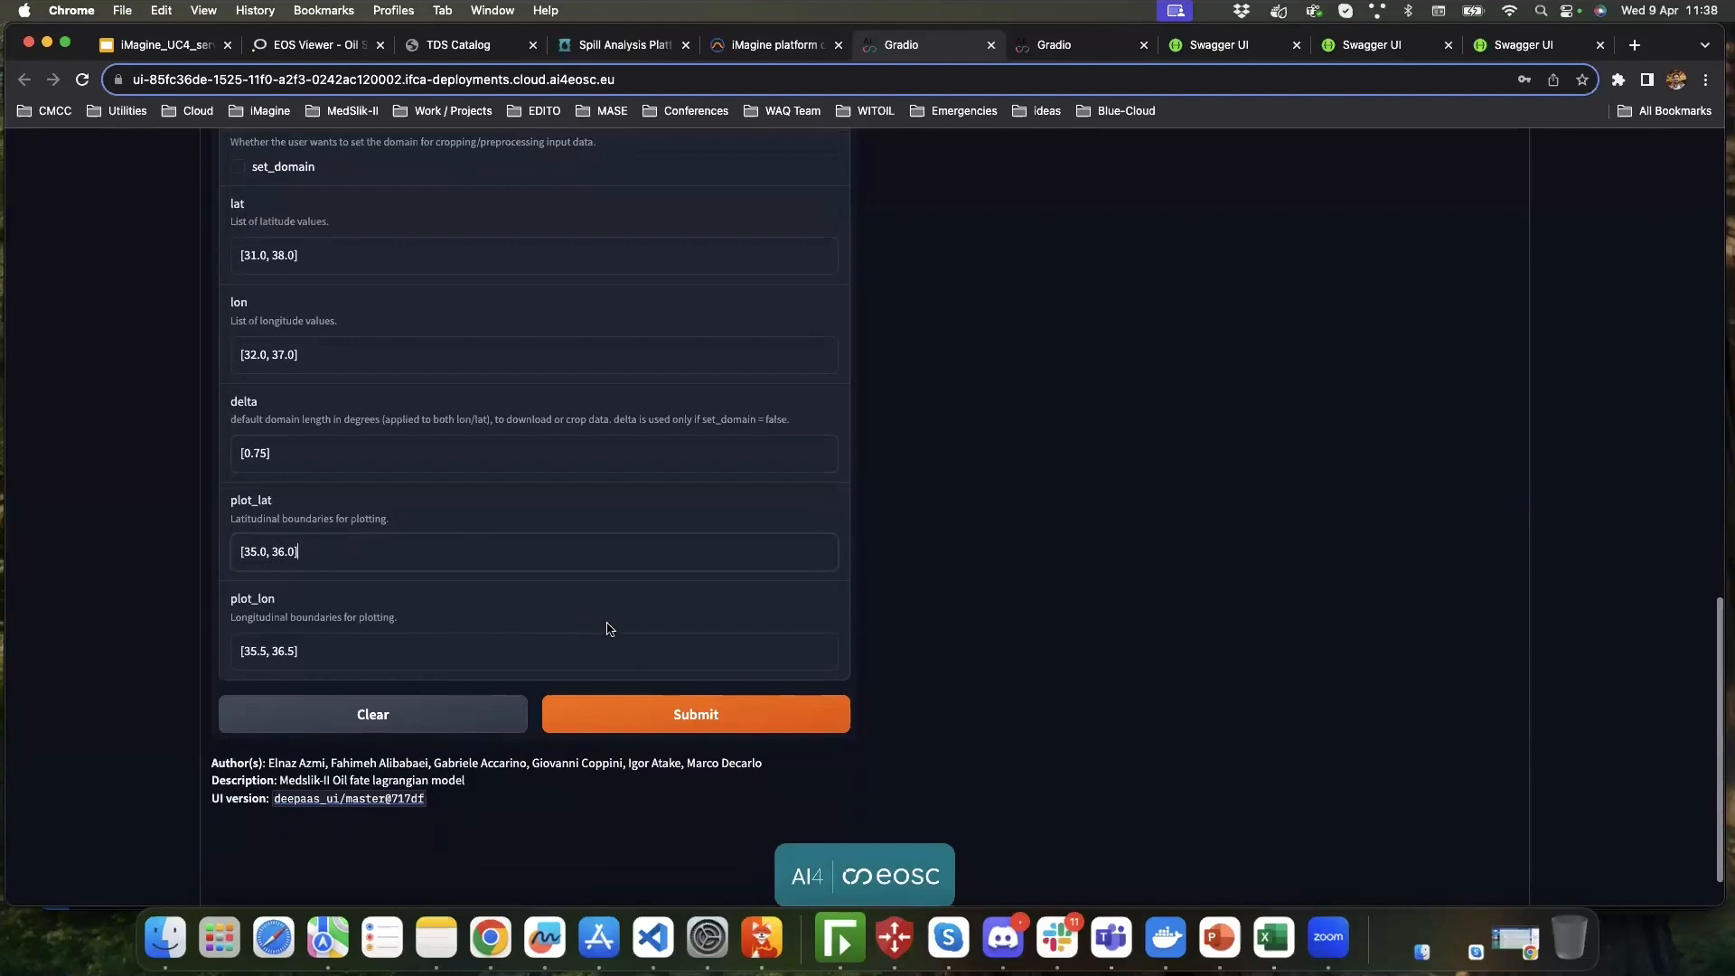
pyautogui.scroll(-1, 658, 649)
pyautogui.click(674, 683)
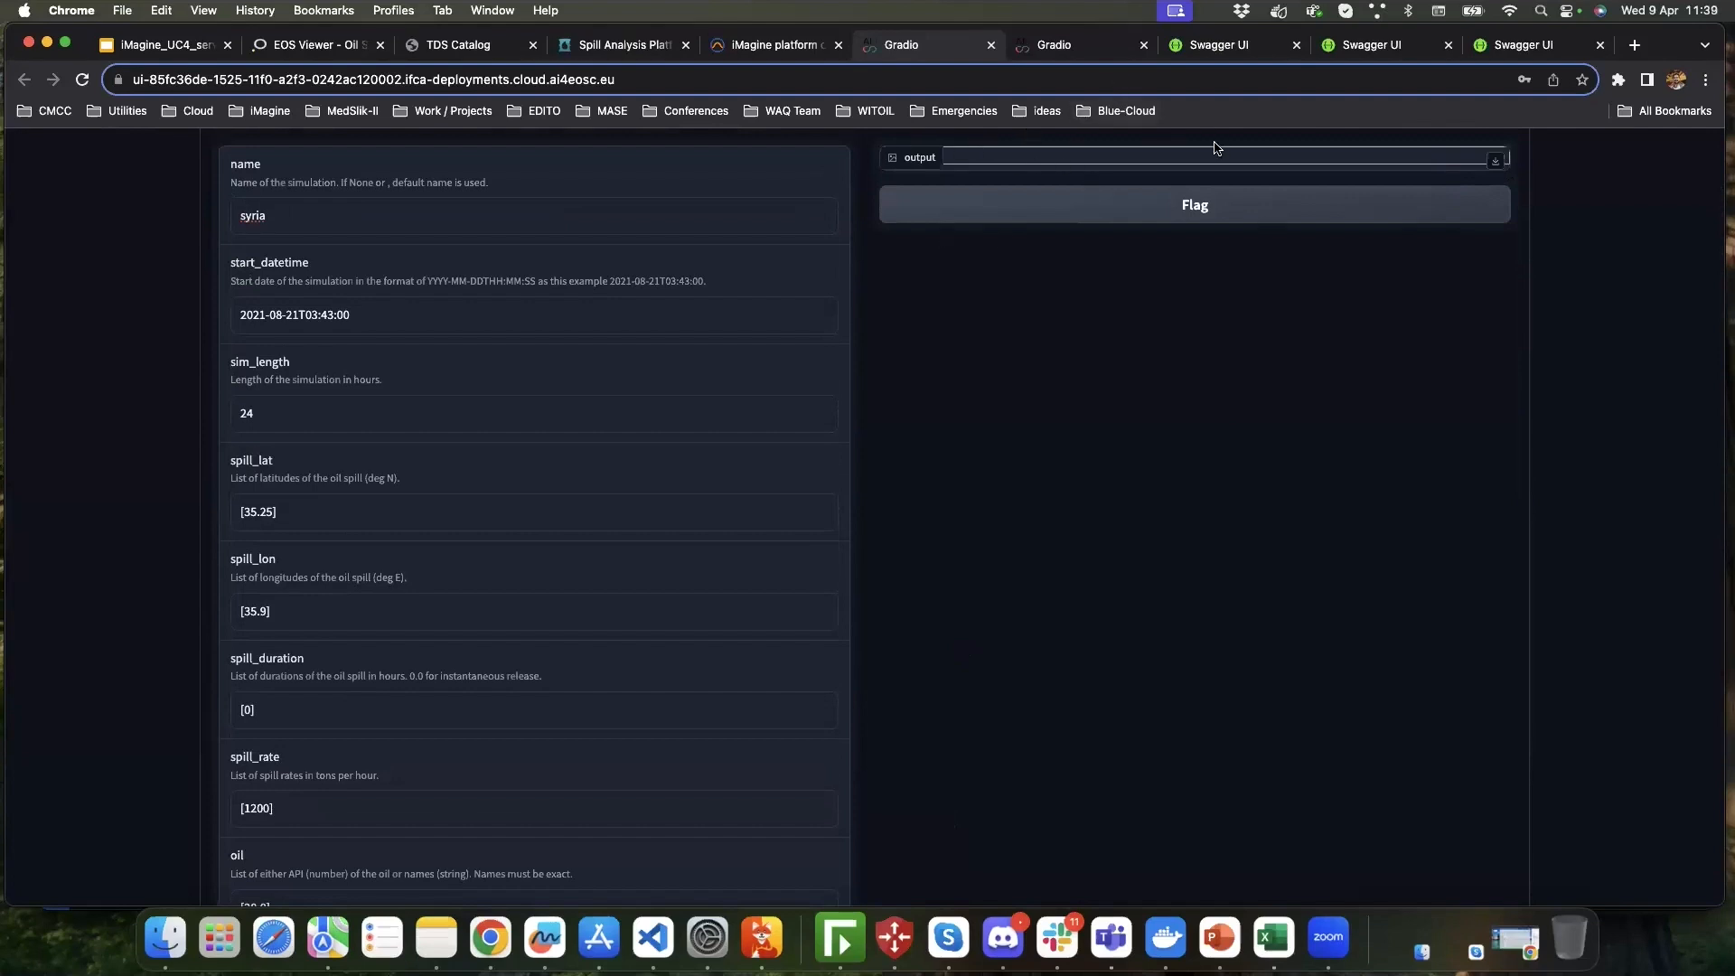
pyautogui.scroll(-2, 1027, 387)
pyautogui.scroll(5, 1027, 387)
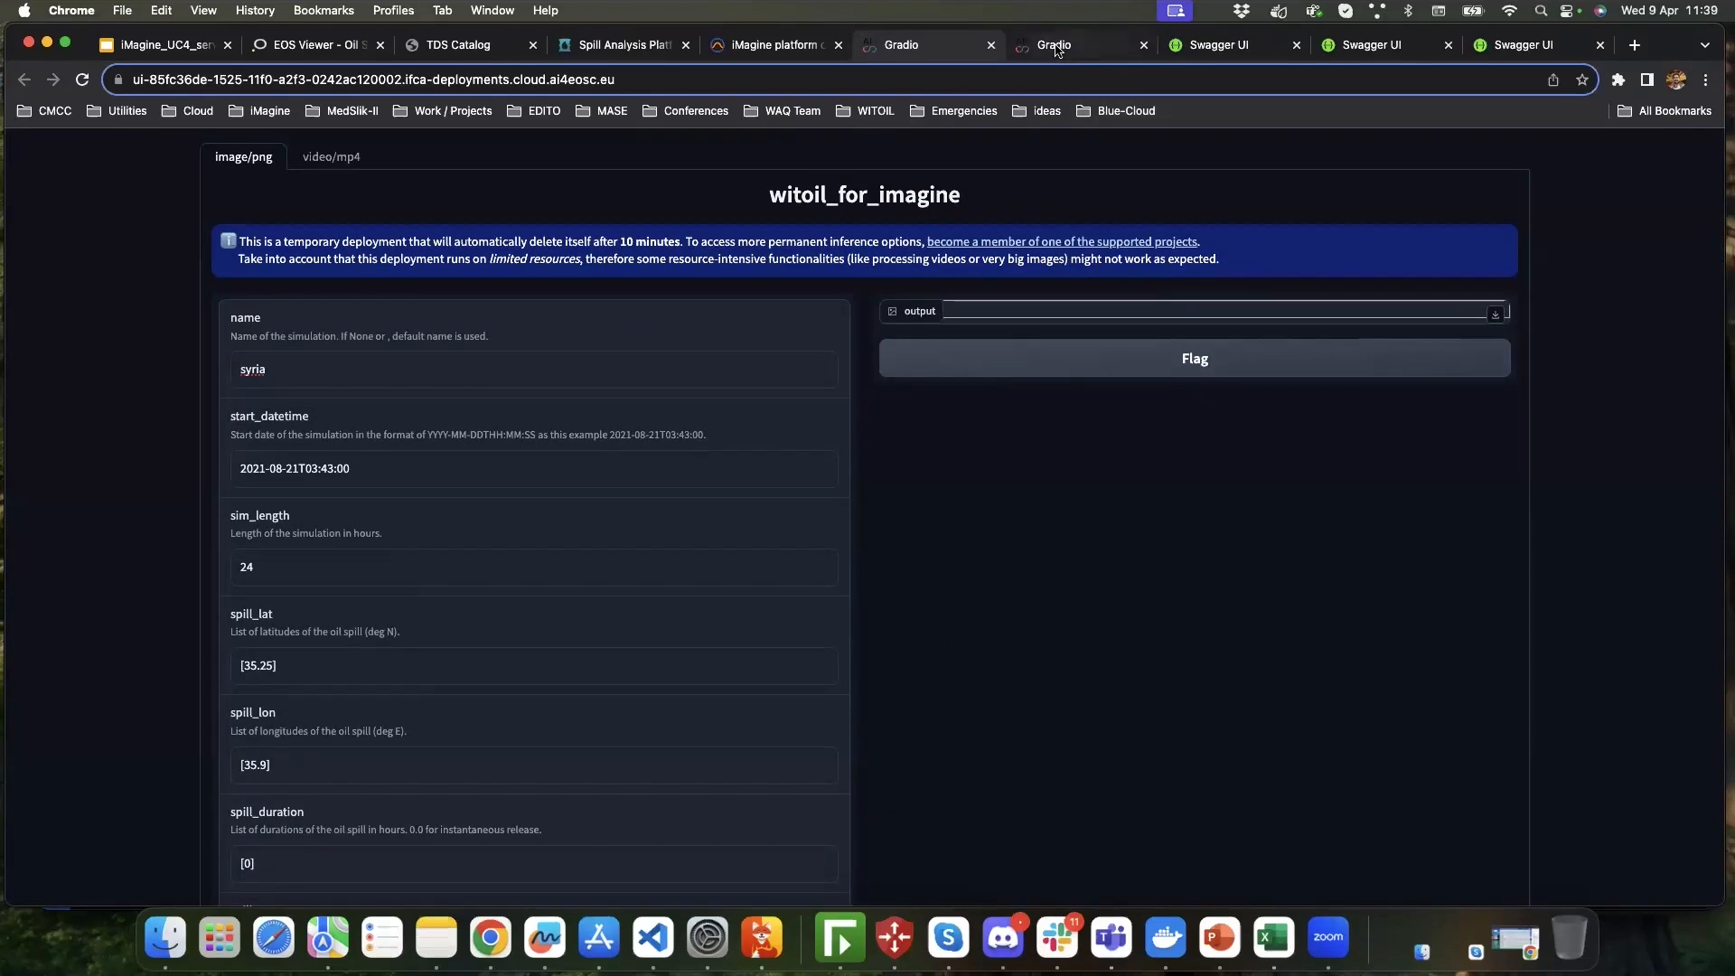
pyautogui.click(1056, 42)
pyautogui.scroll(-2, 1274, 317)
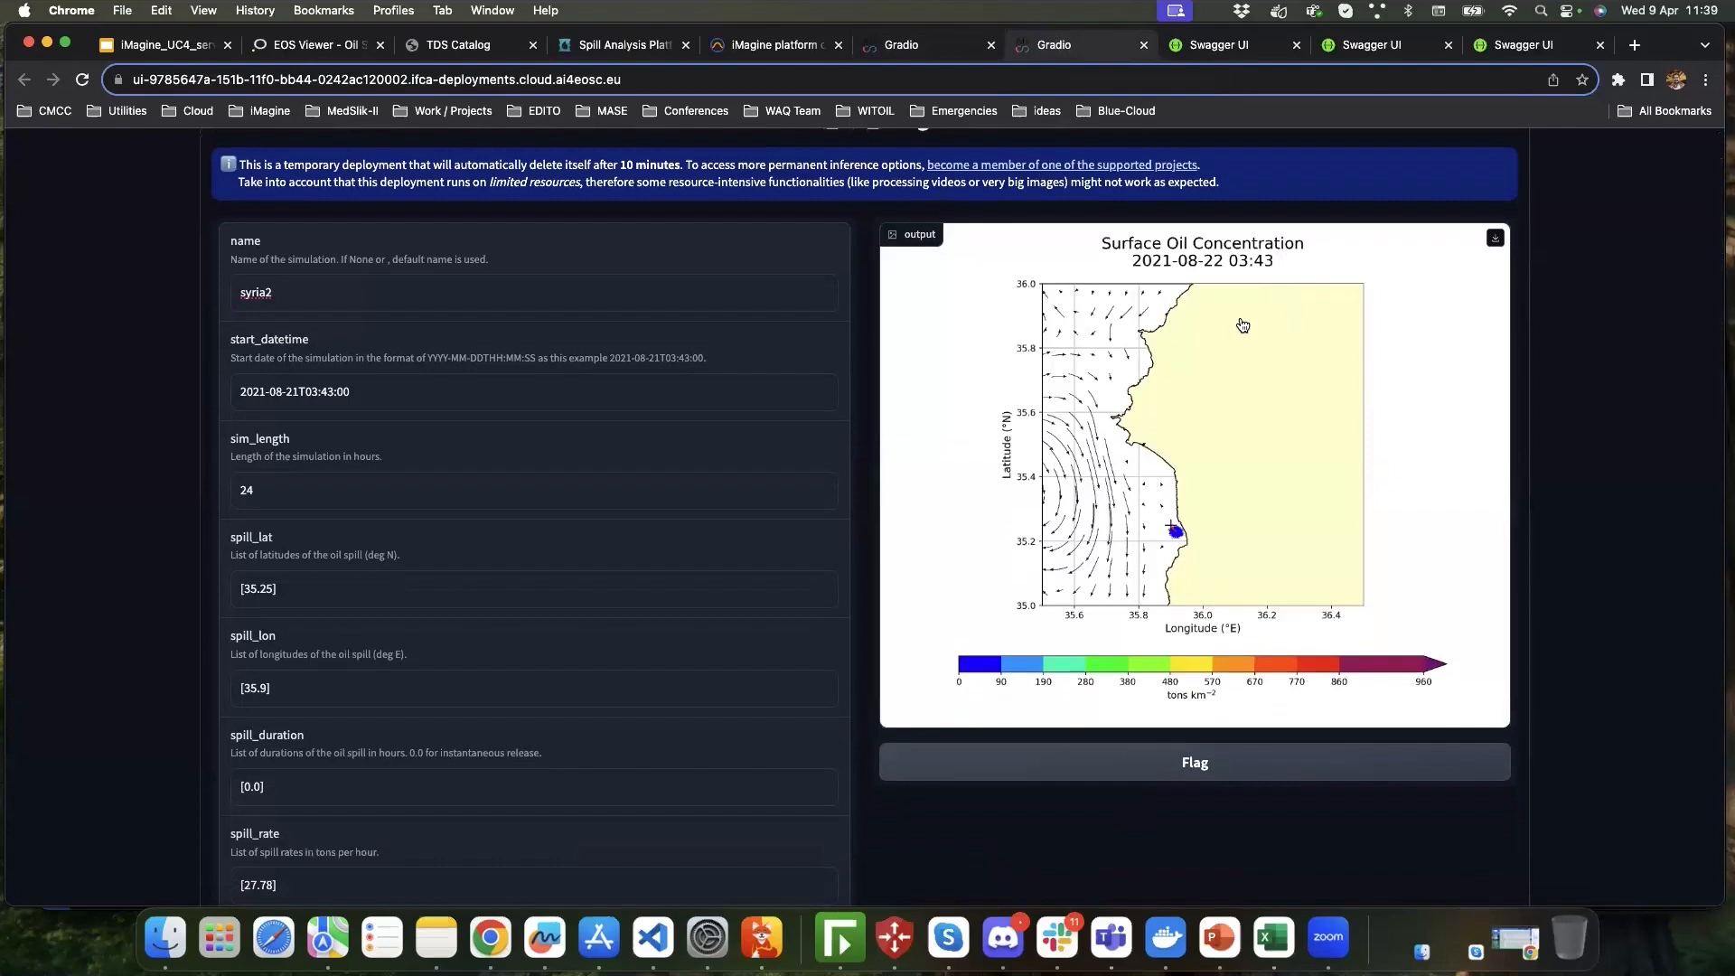
pyautogui.scroll(-1, 1250, 347)
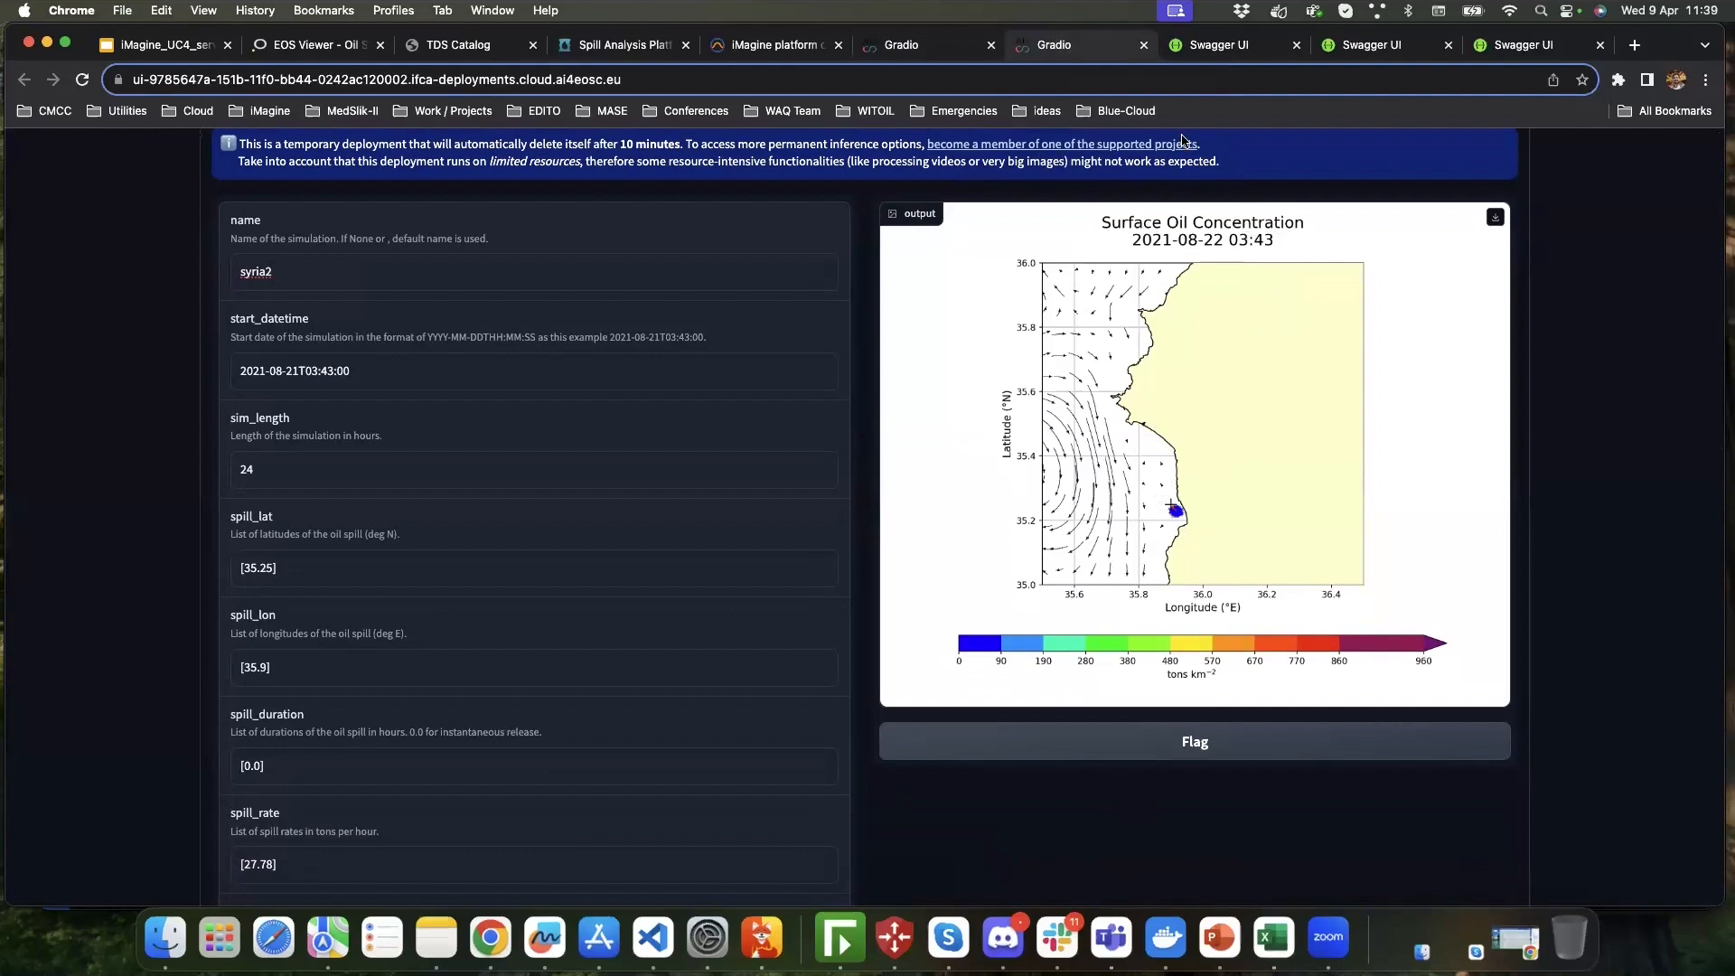
# - Review the Swagger predict response's oil concentration map and its request parameters
pyautogui.click(1193, 50)
pyautogui.scroll(-3, 1293, 376)
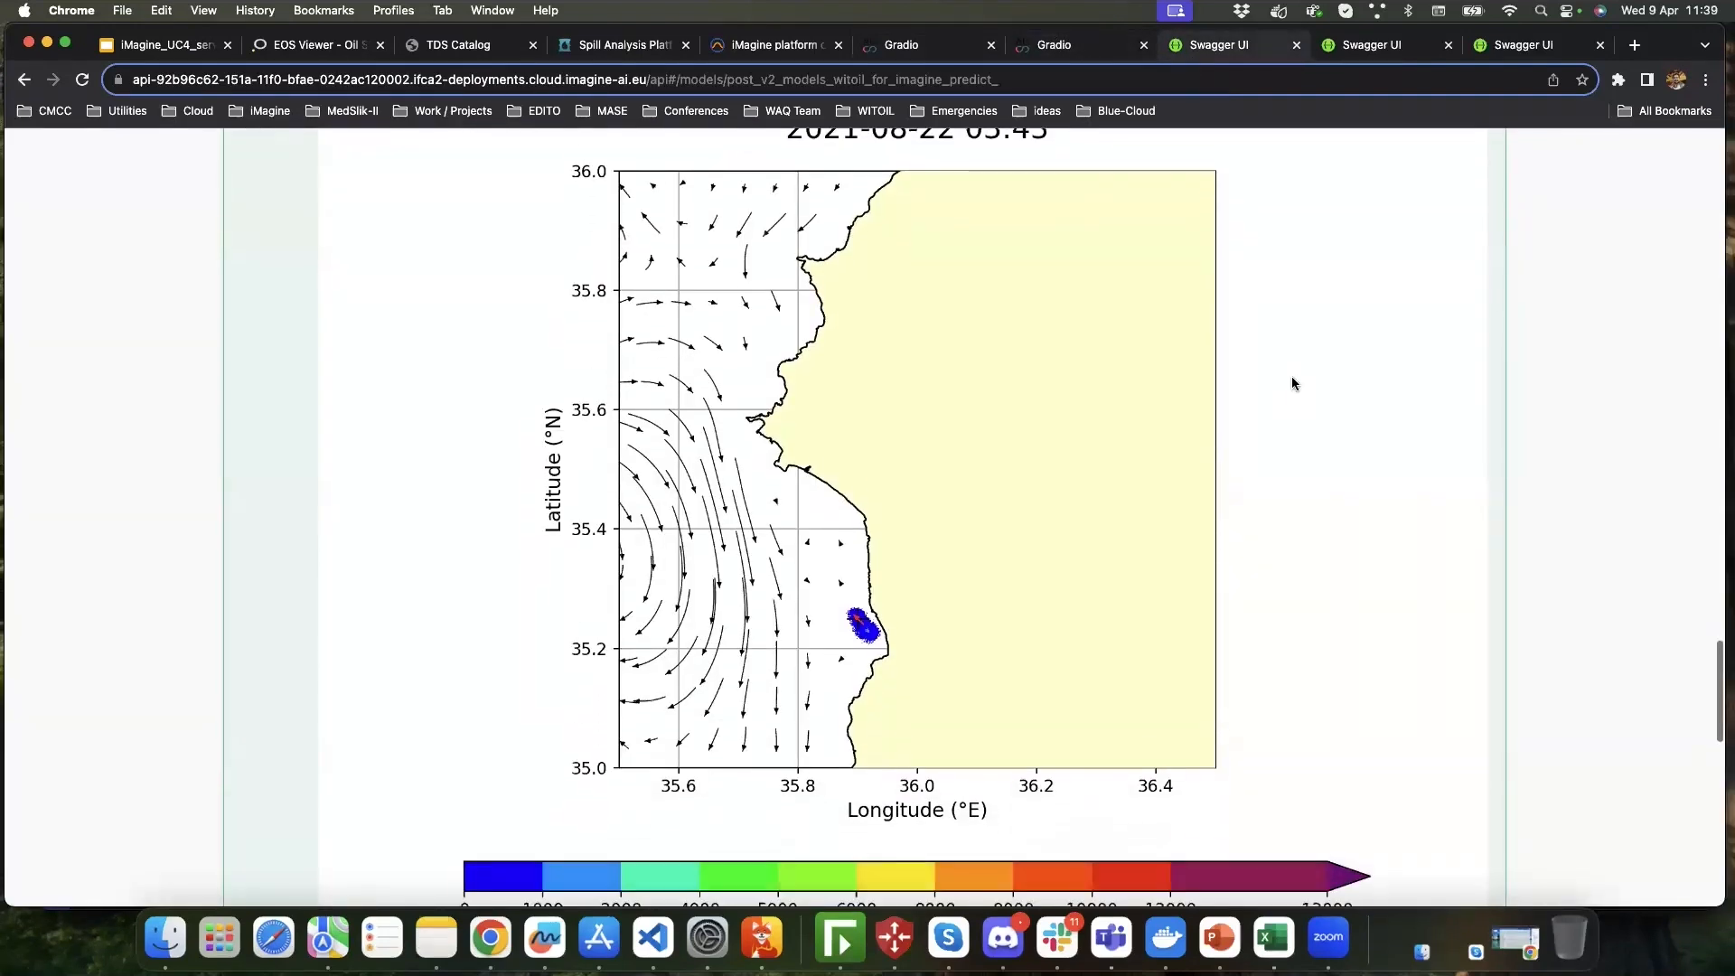
pyautogui.scroll(5, 1141, 356)
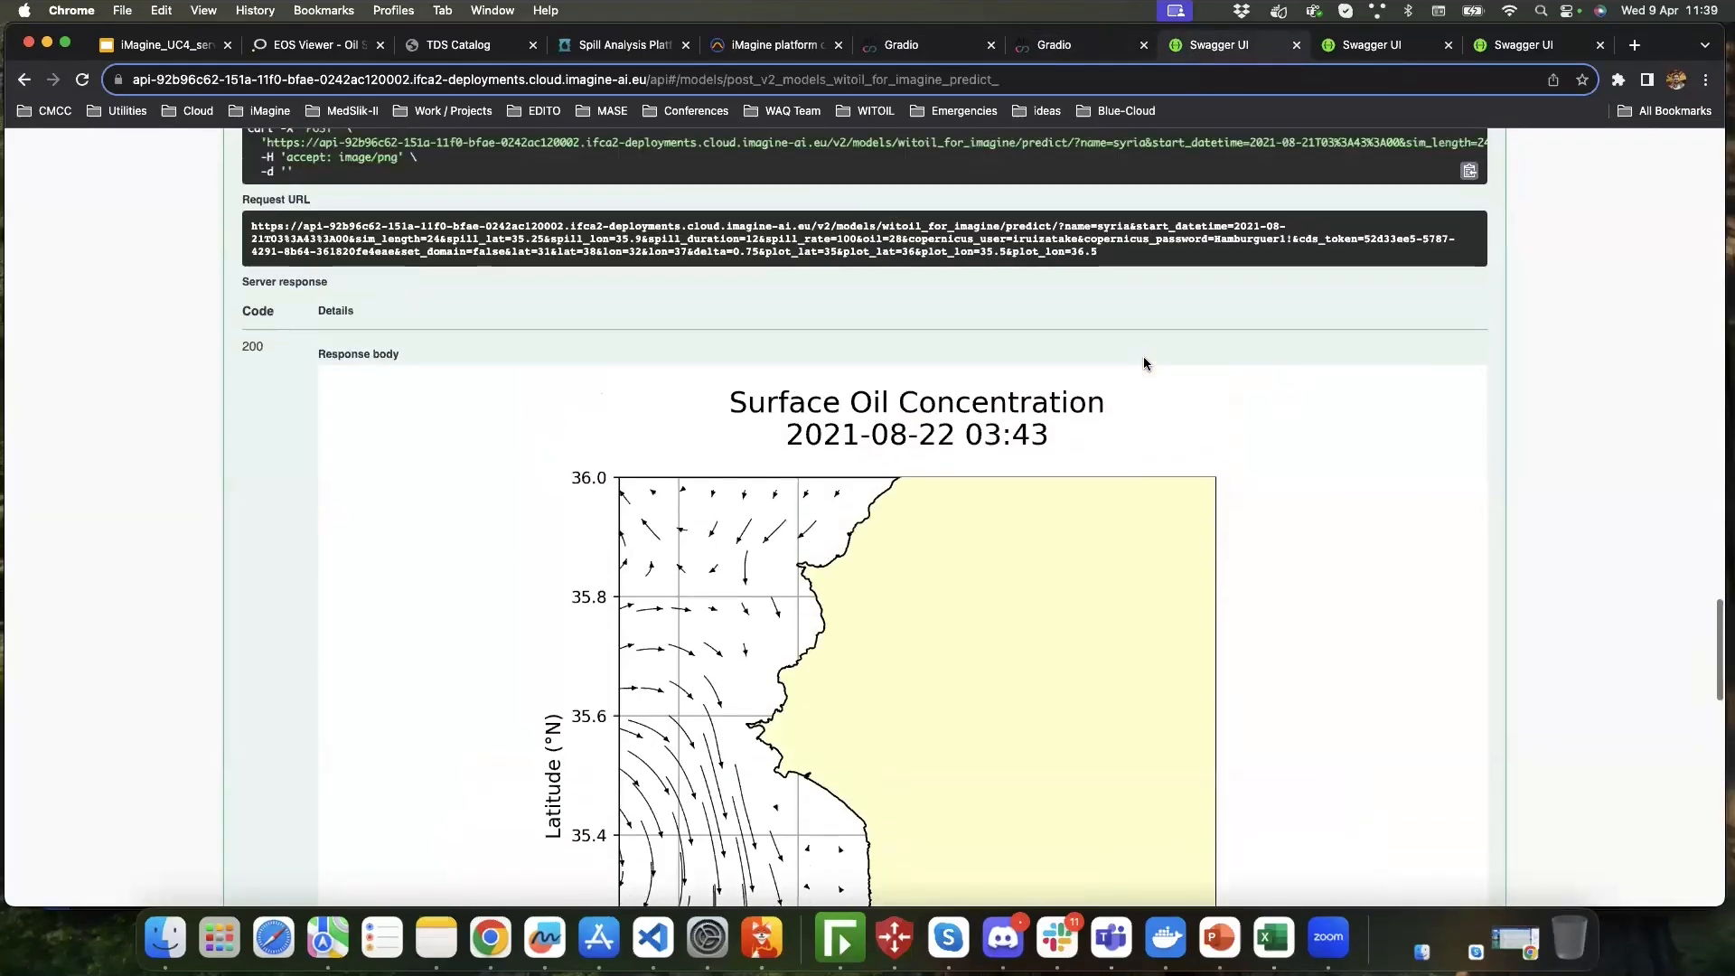
pyautogui.scroll(-3, 1144, 359)
pyautogui.scroll(20, 1143, 364)
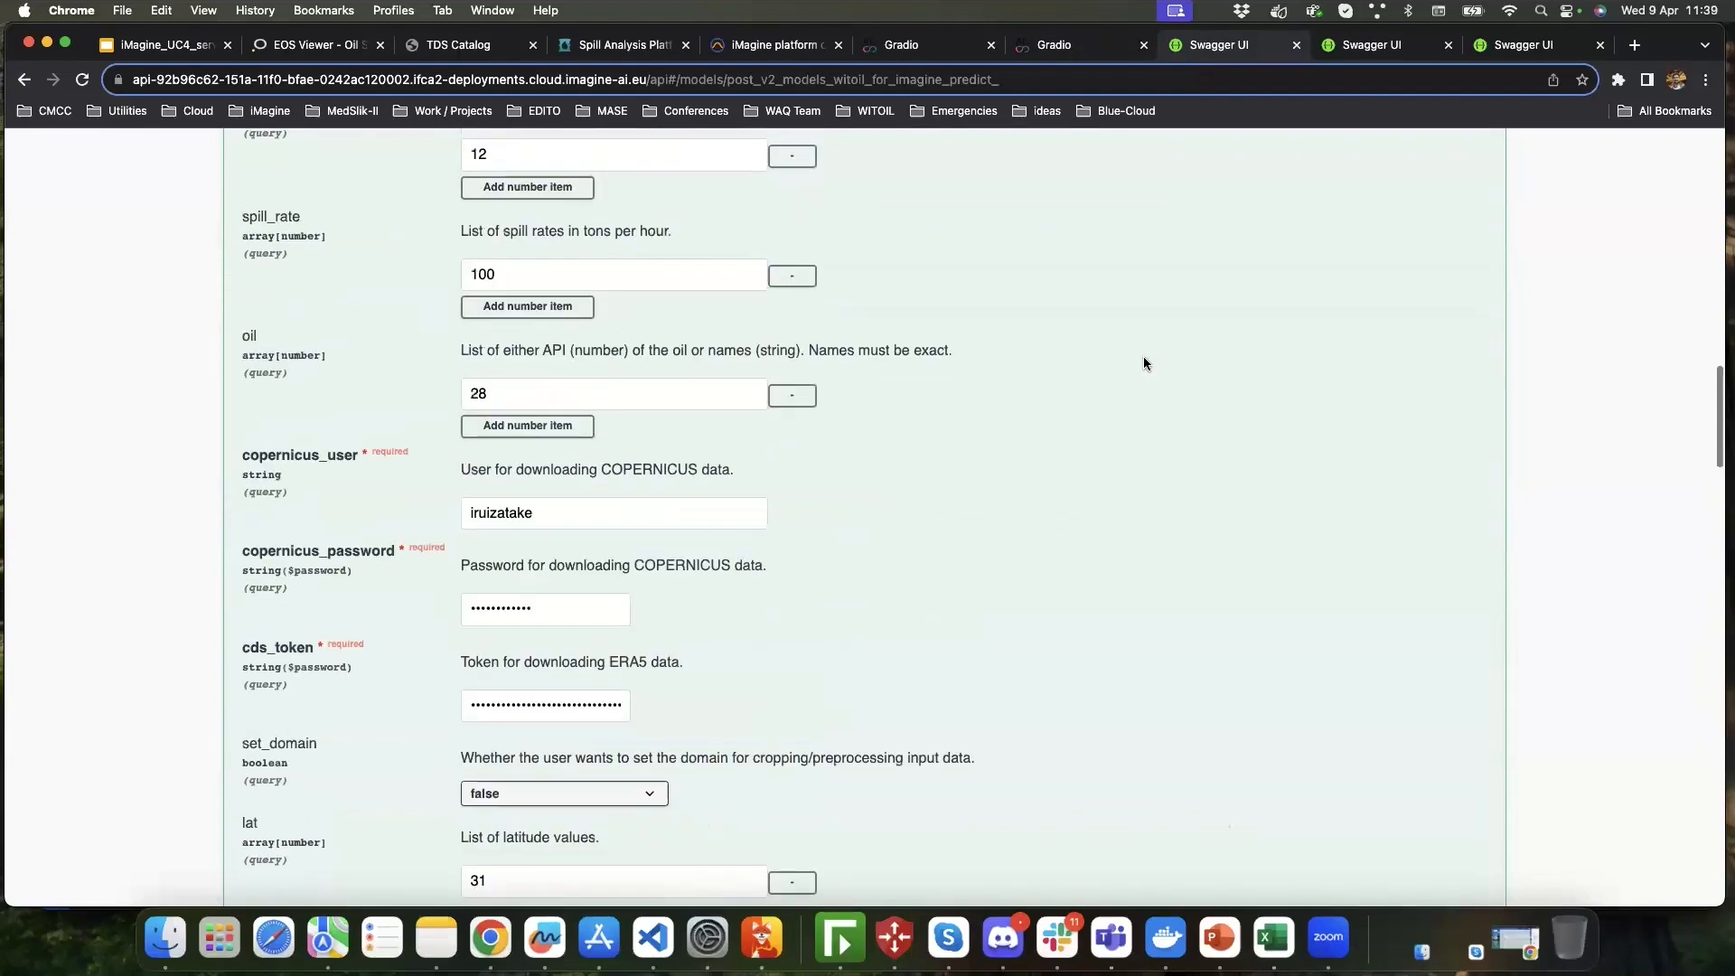
pyautogui.scroll(1, 1148, 363)
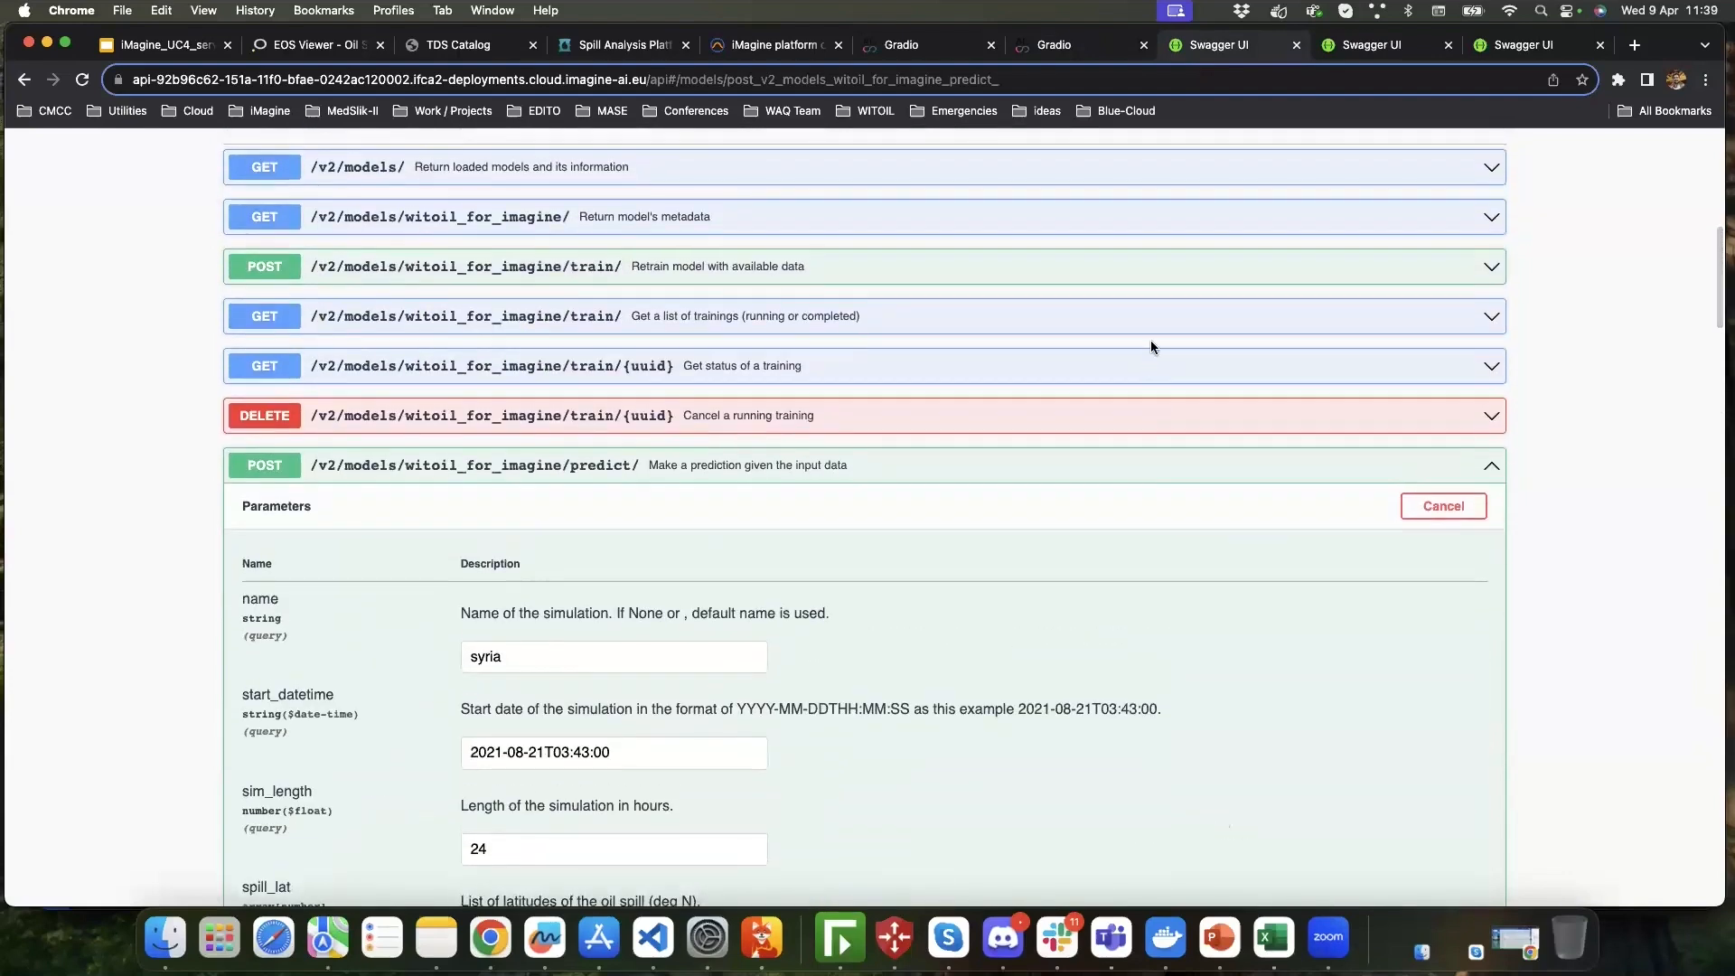
pyautogui.scroll(15, 1246, 378)
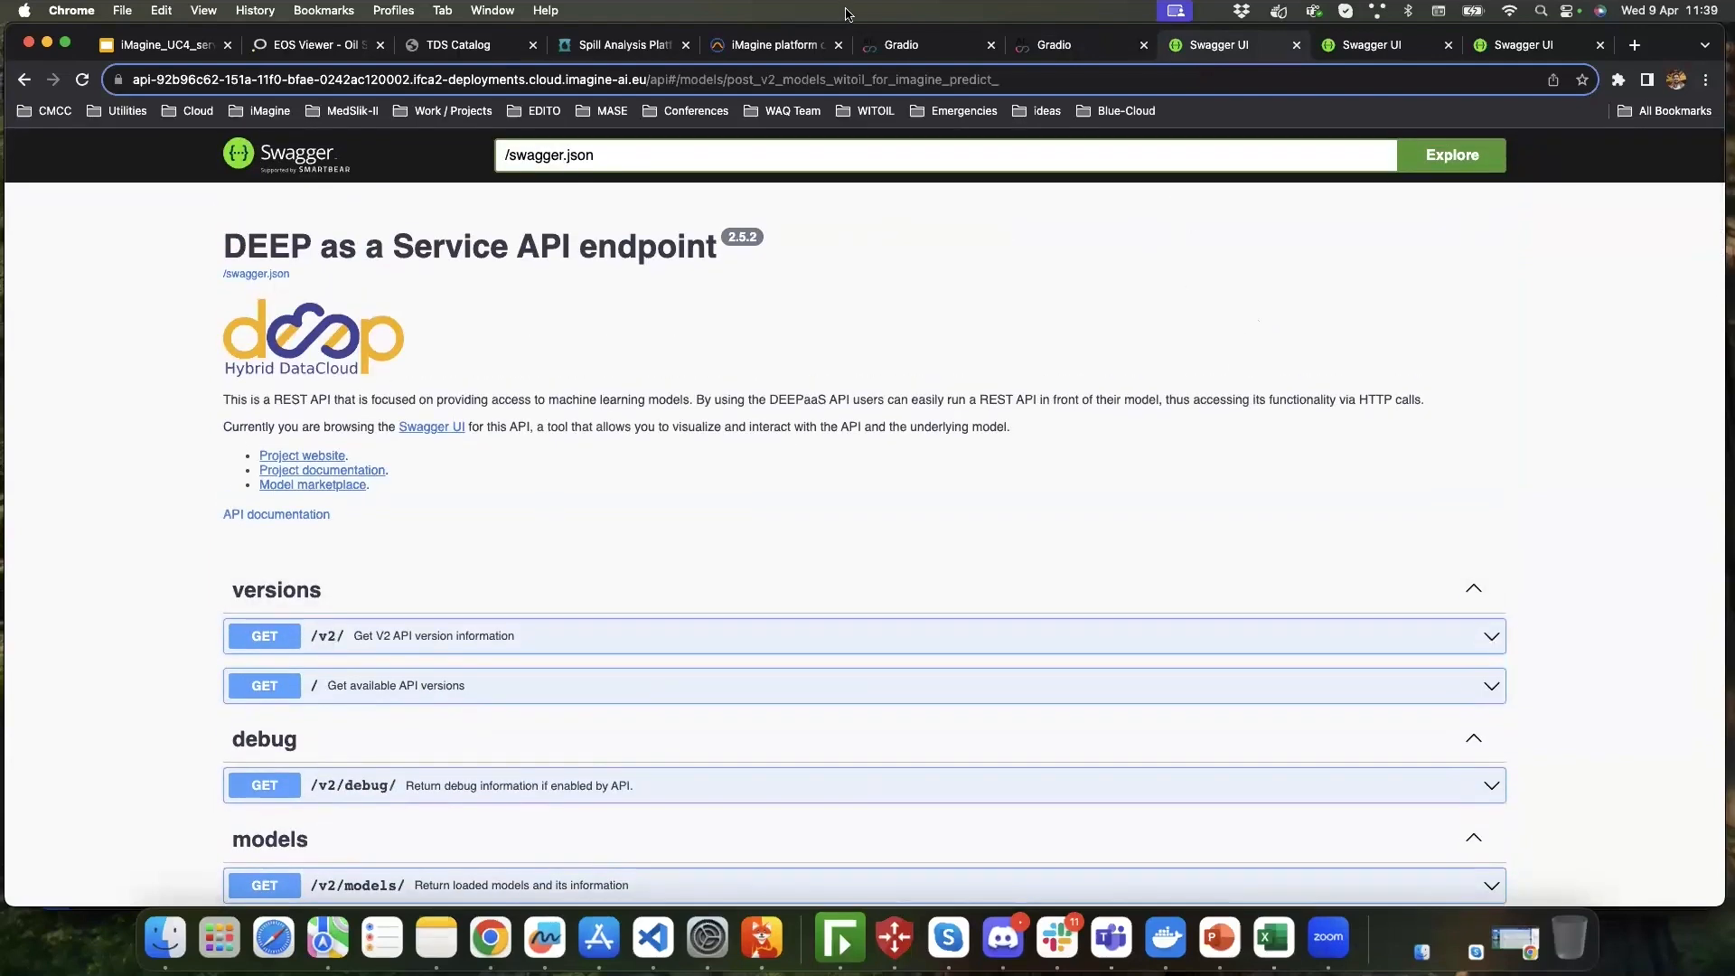
pyautogui.click(952, 45)
# - Close both Gradio sessions and return to the WITOIL-for-iMagine module page
pyautogui.click(991, 45)
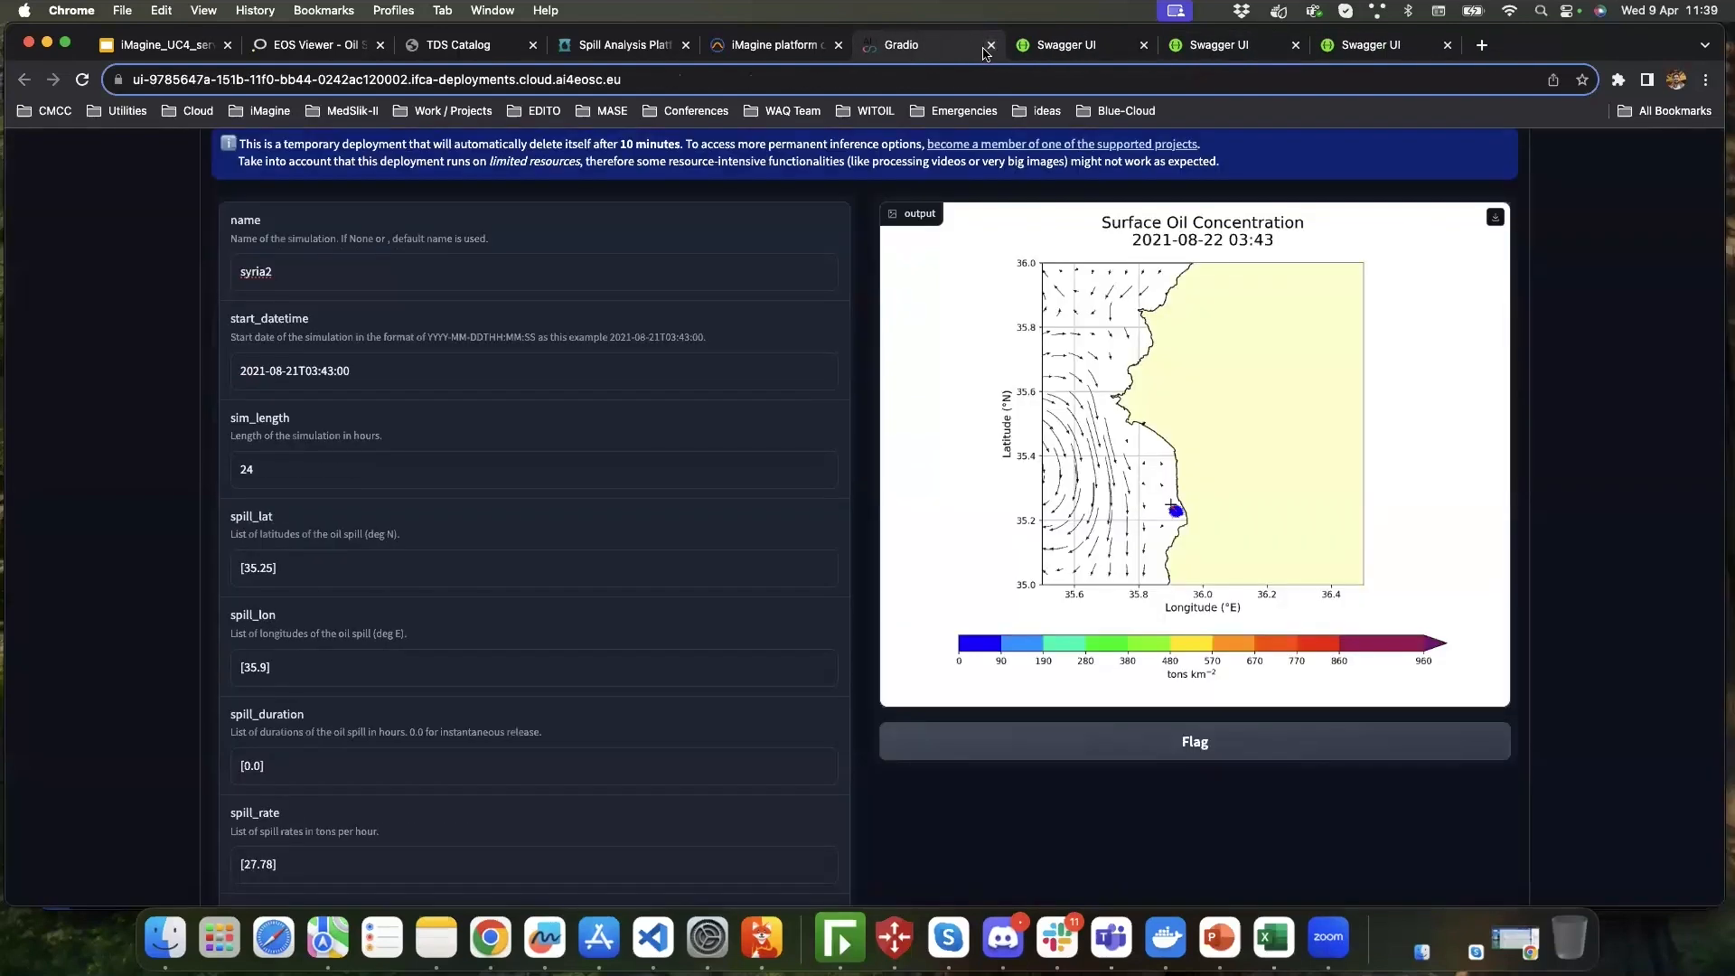
pyautogui.click(991, 45)
pyautogui.click(746, 45)
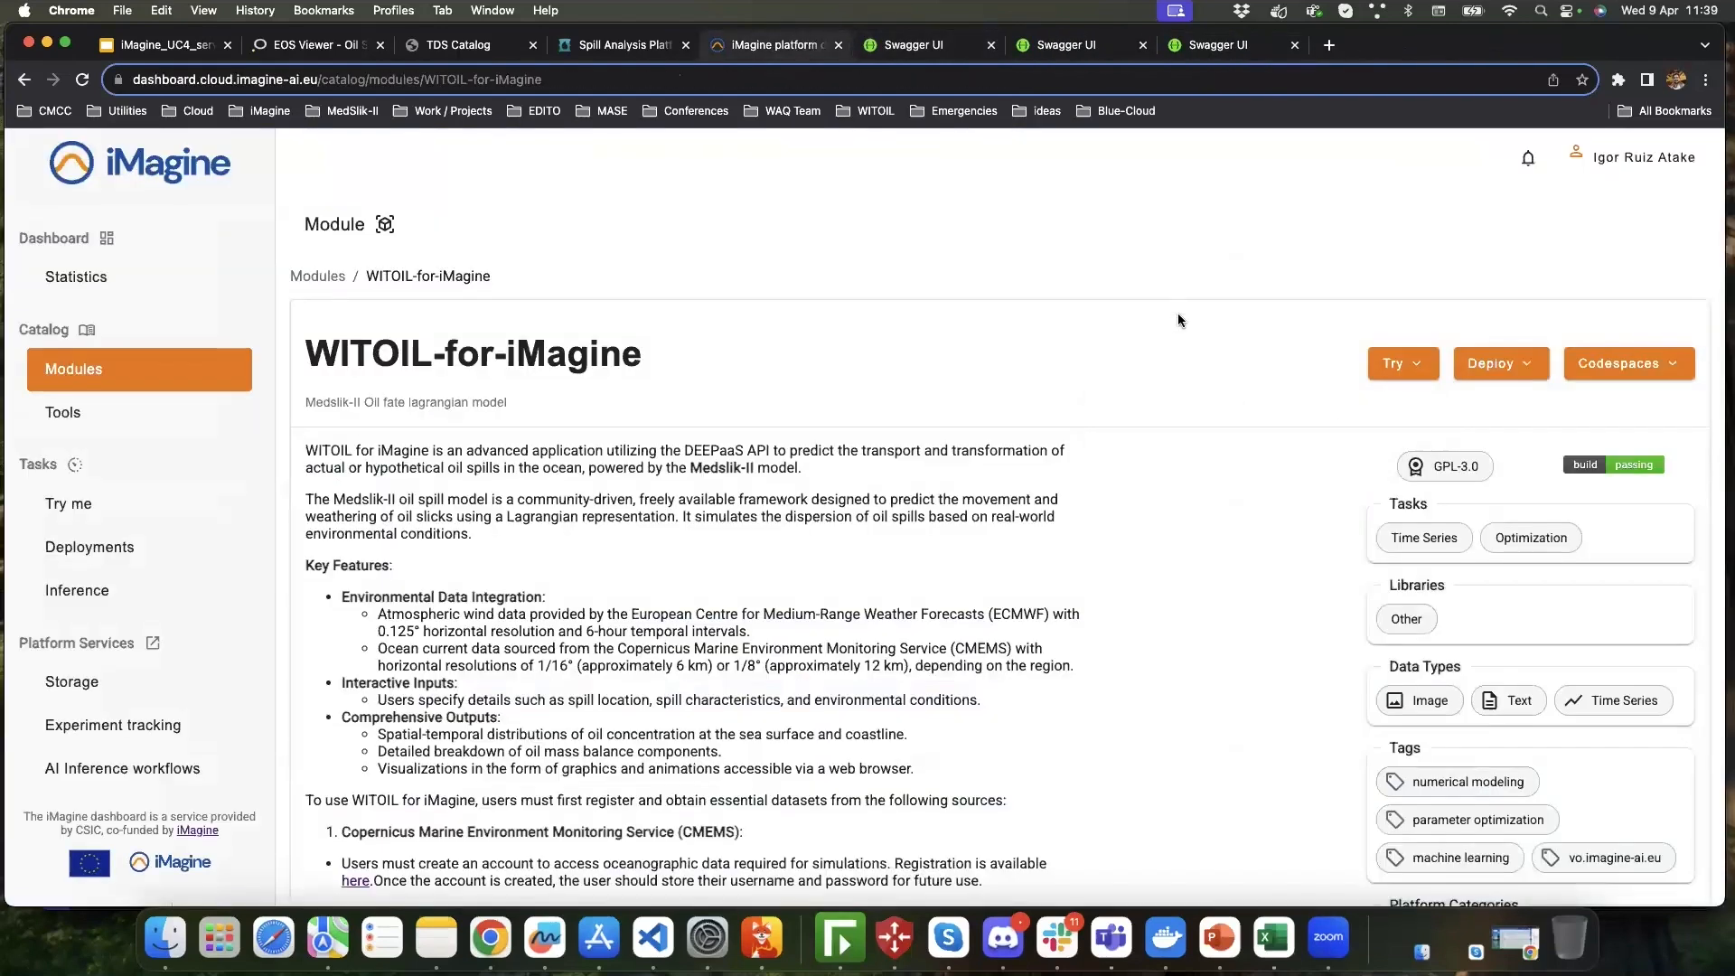
pyautogui.scroll(-1, 1179, 312)
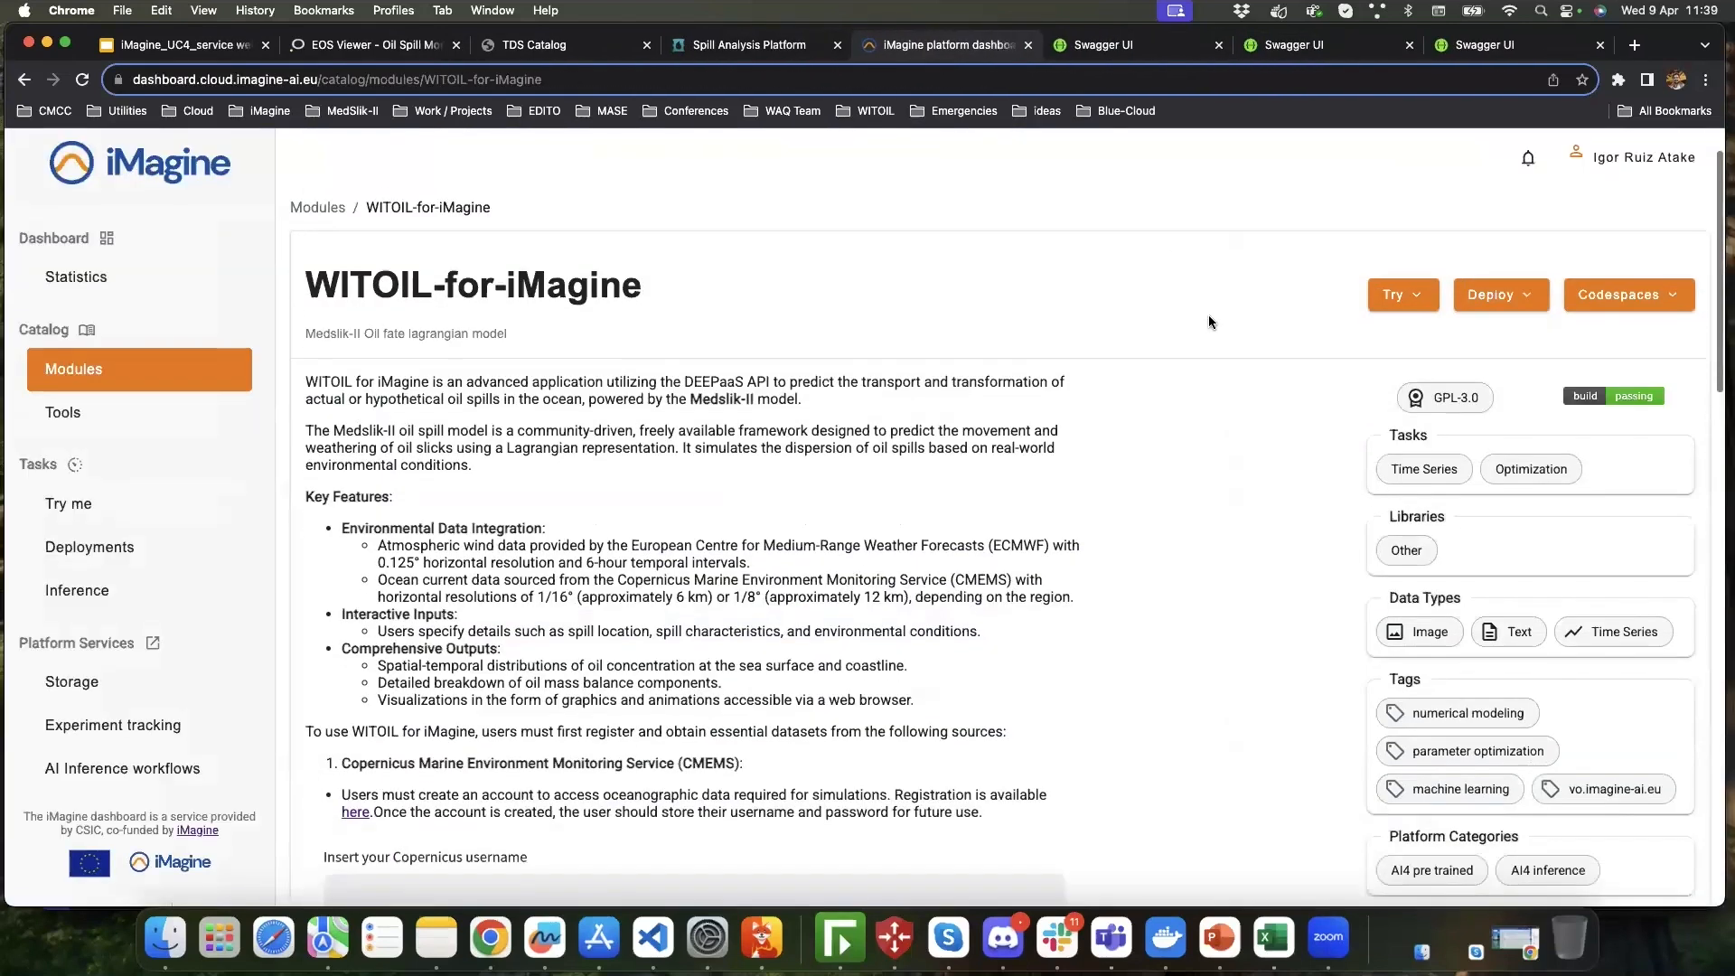
# - Choose the Inference API + UI (dedicated) deployment for WITOIL-for-iMagine
pyautogui.click(1415, 306)
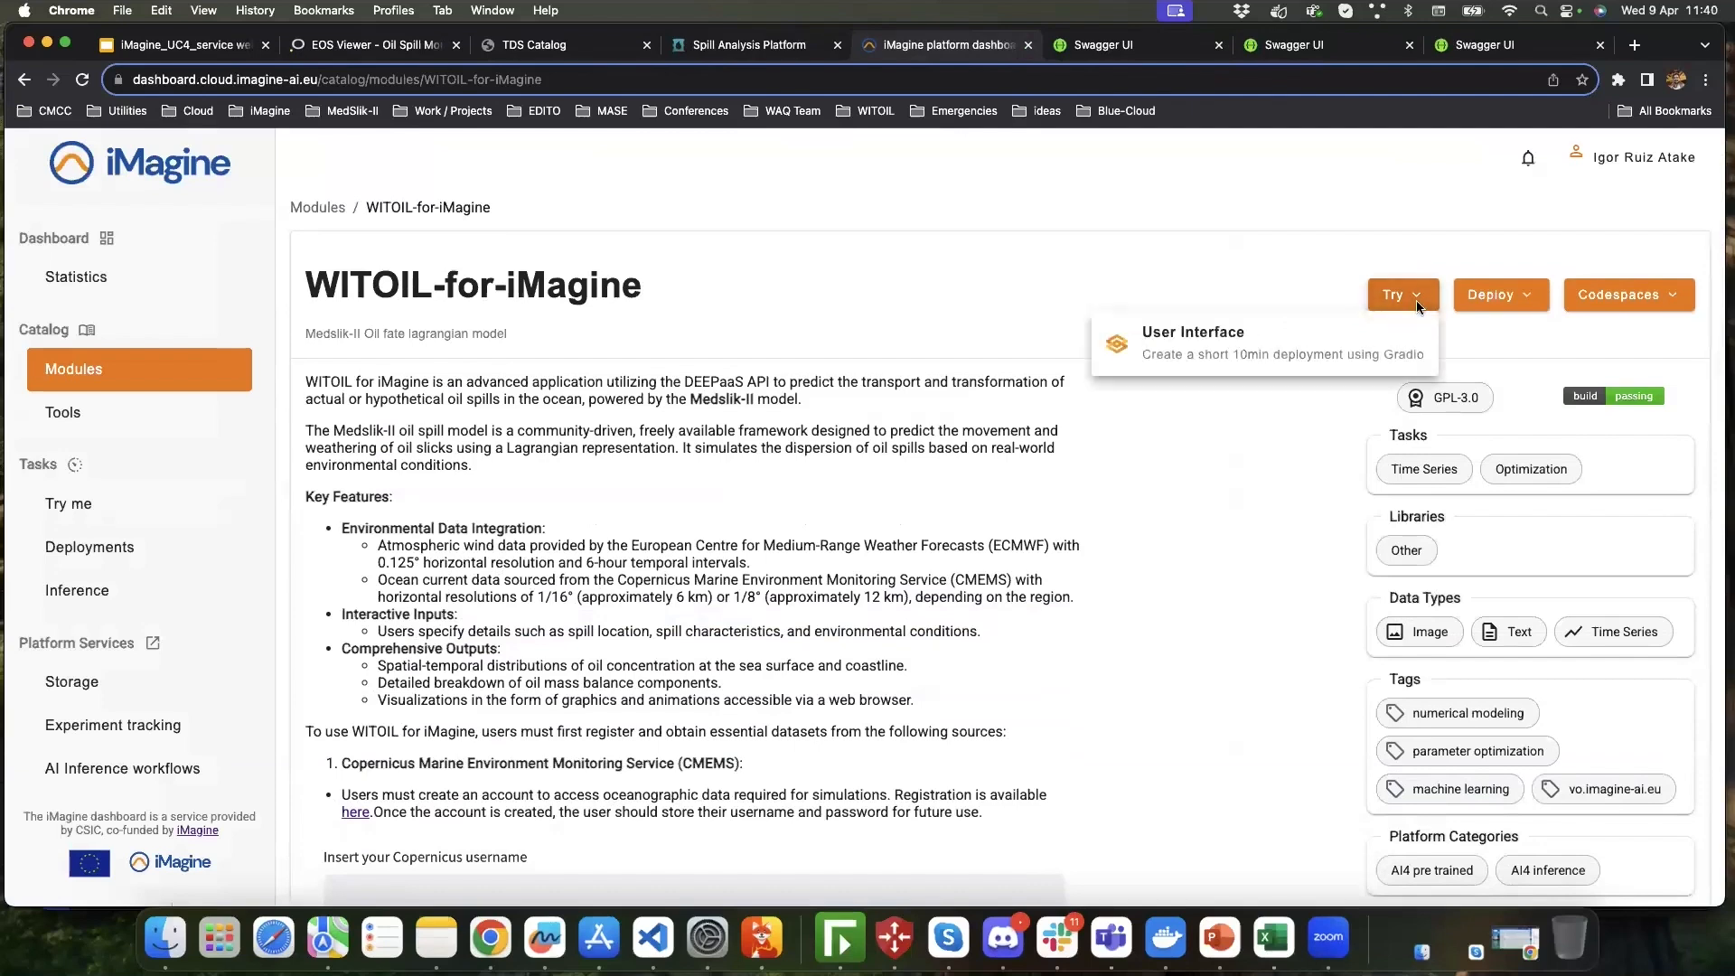
pyautogui.click(1281, 298)
pyautogui.scroll(-10, 1281, 303)
pyautogui.scroll(10, 1275, 307)
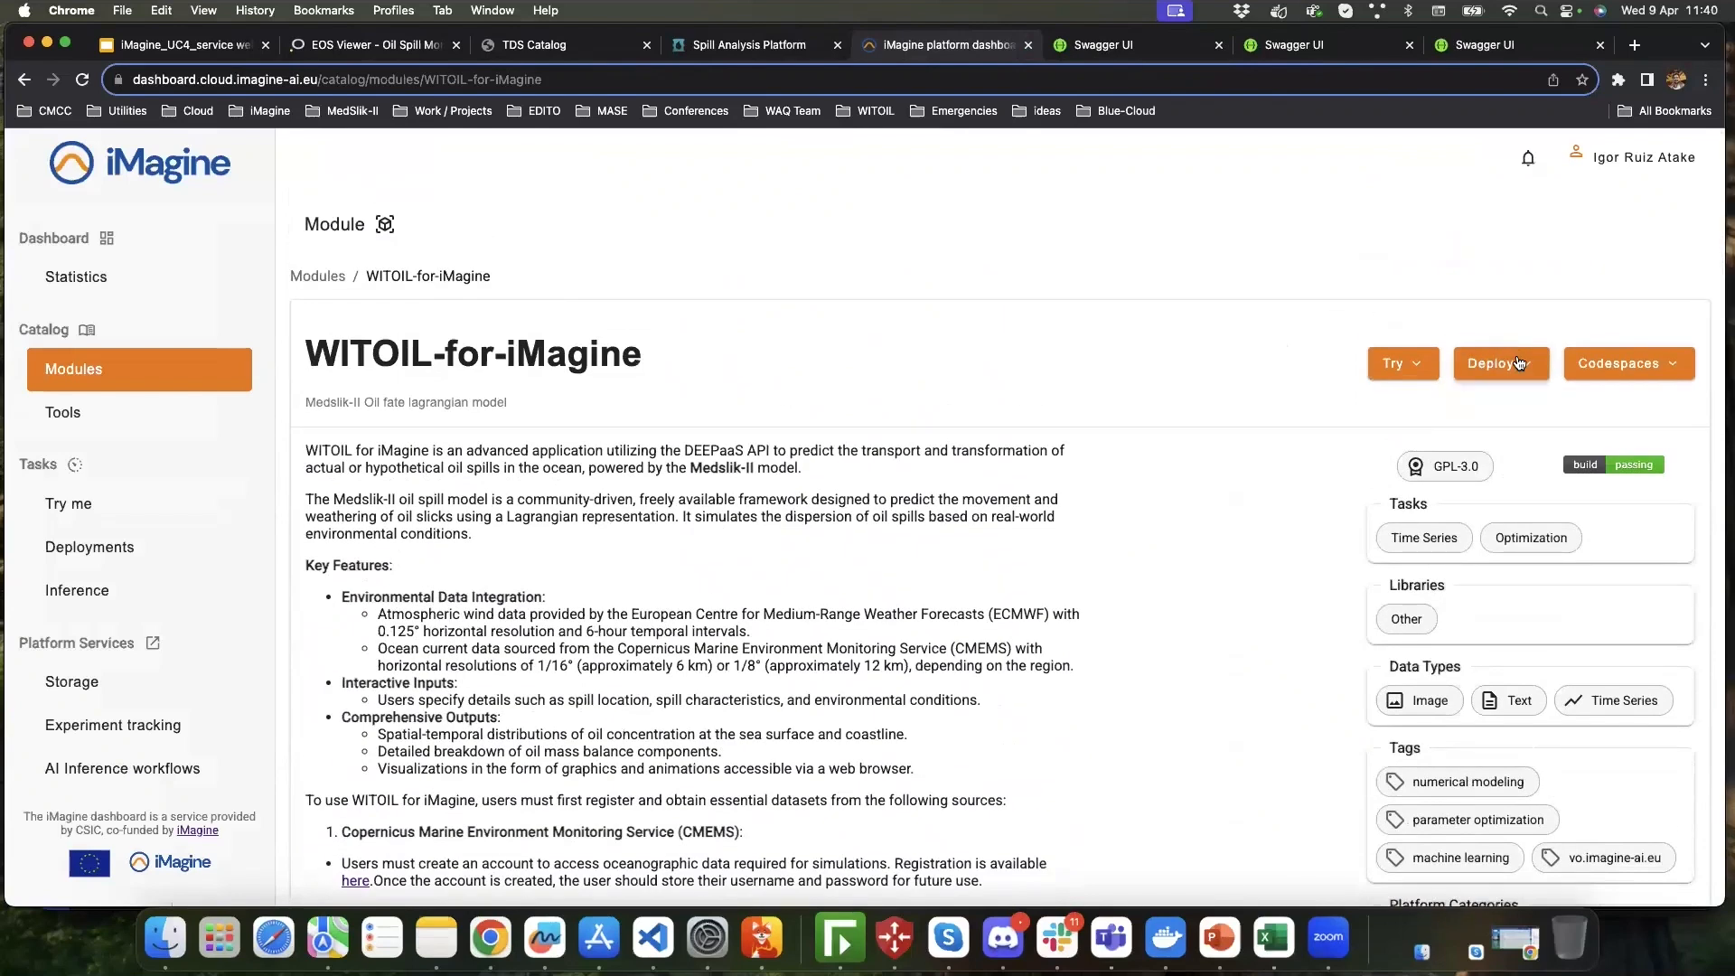
pyautogui.click(1521, 363)
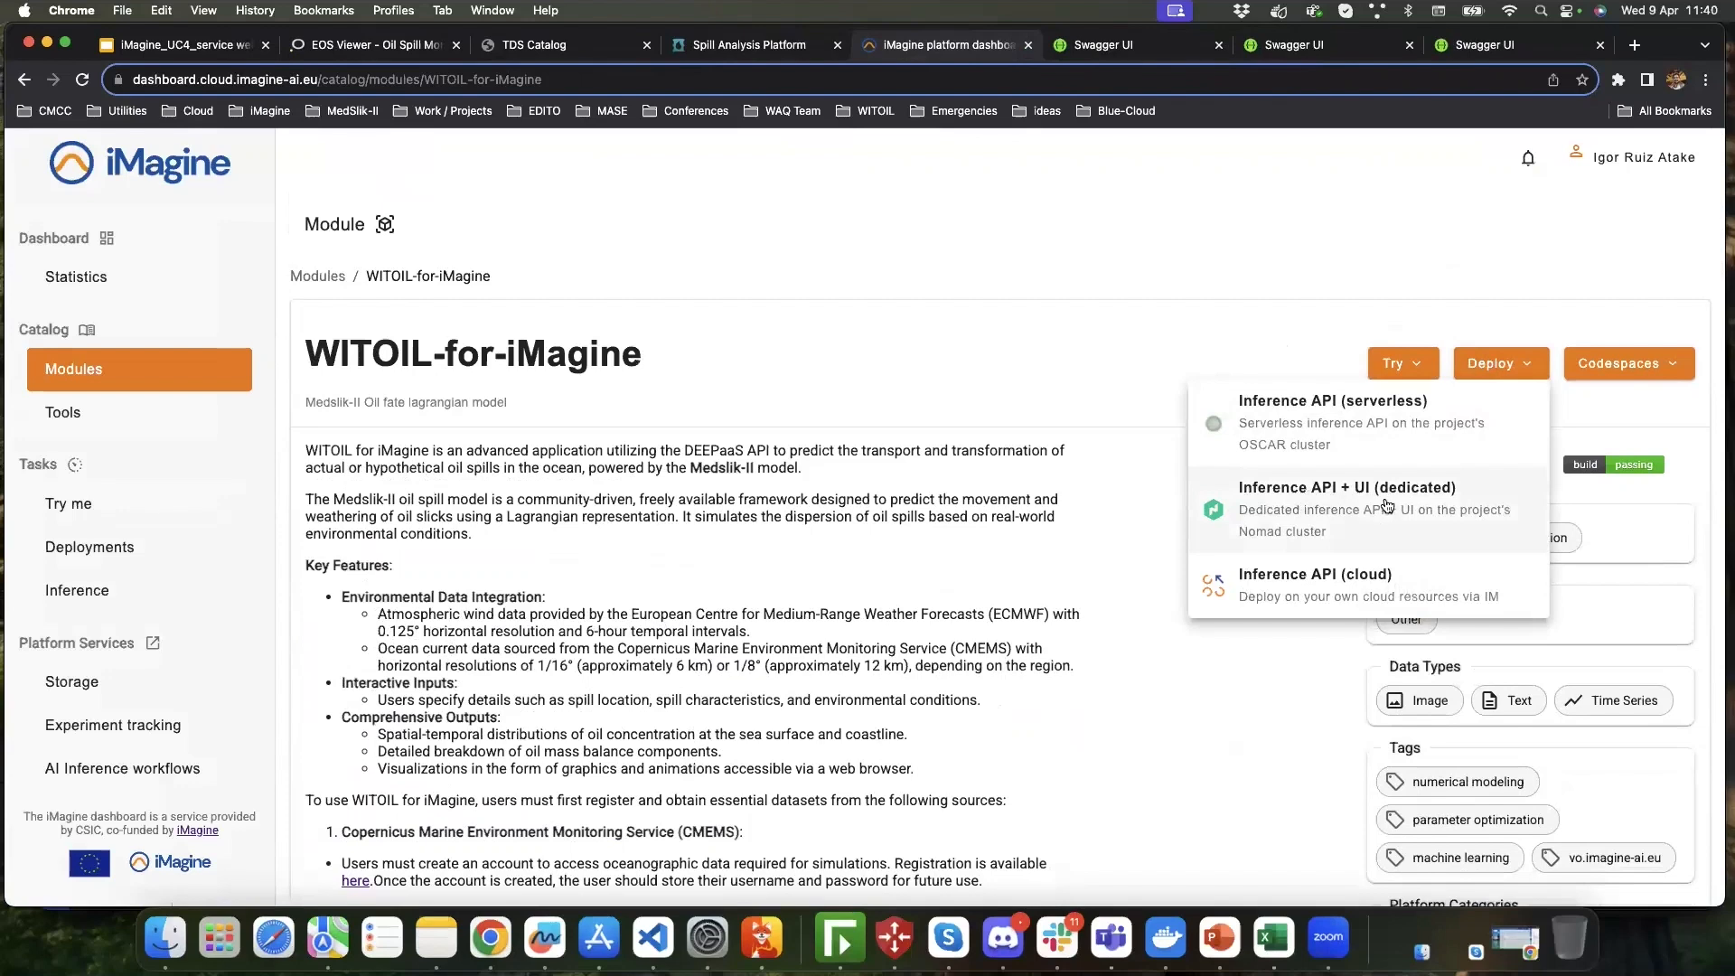
pyautogui.click(1358, 517)
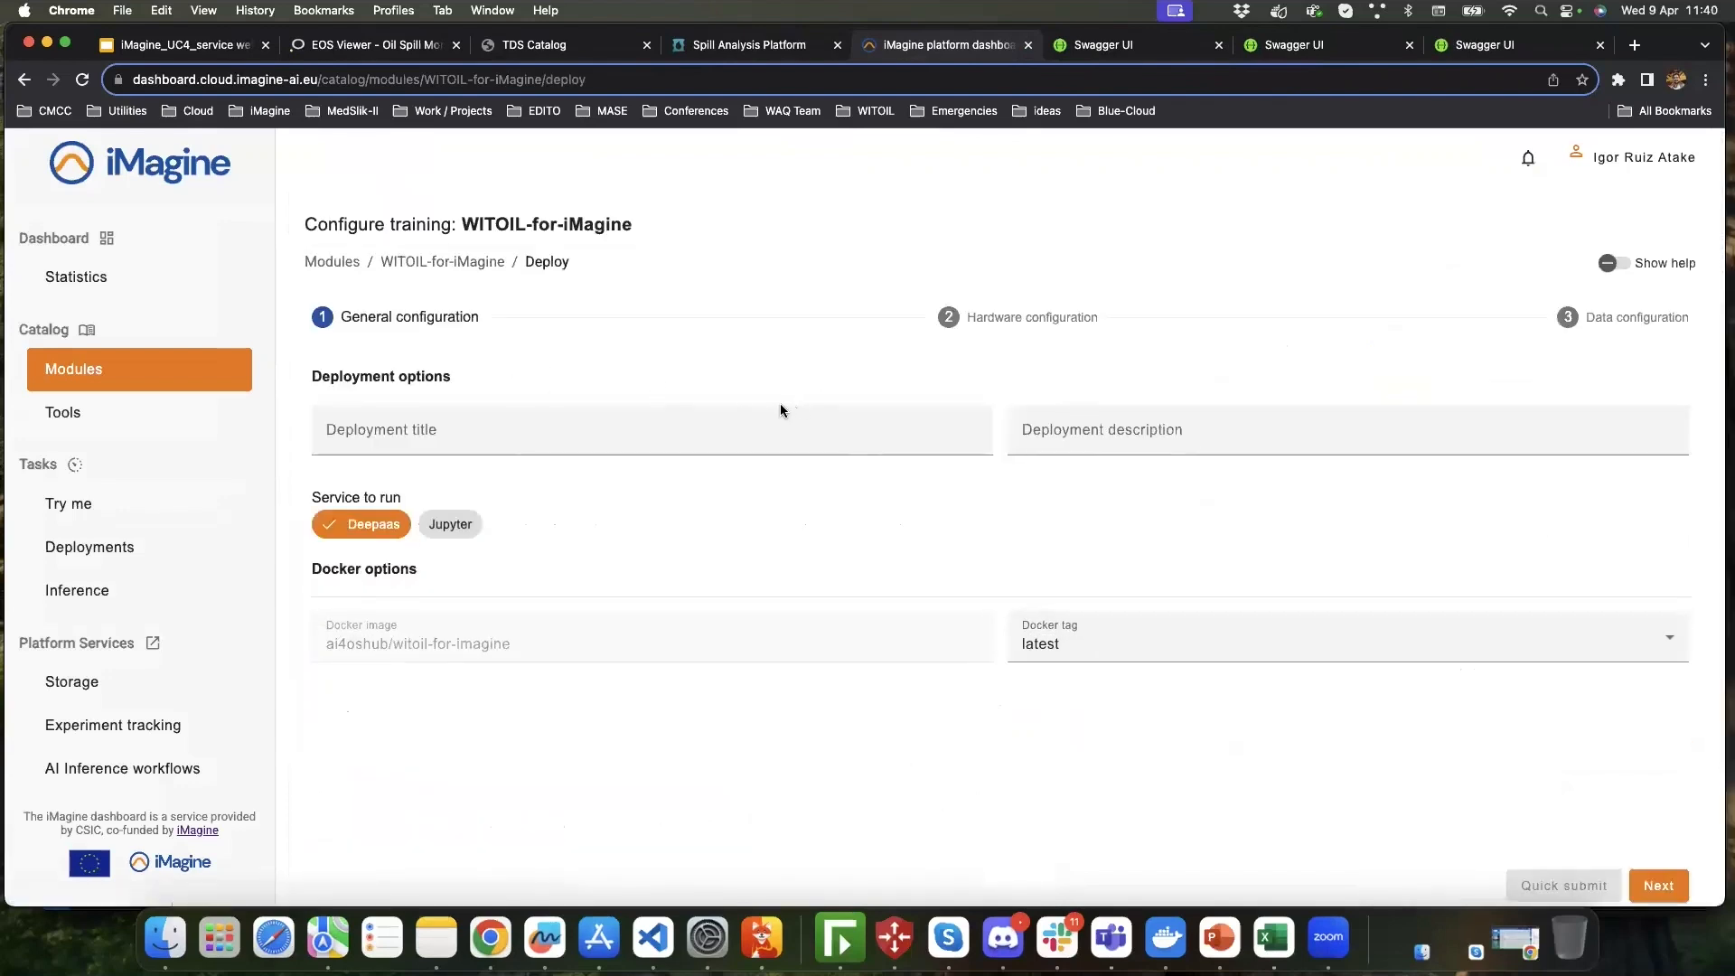
# - Enter 'webinar3' as the title of the WITOIL-for-iMagine deployment
pyautogui.click(756, 431)
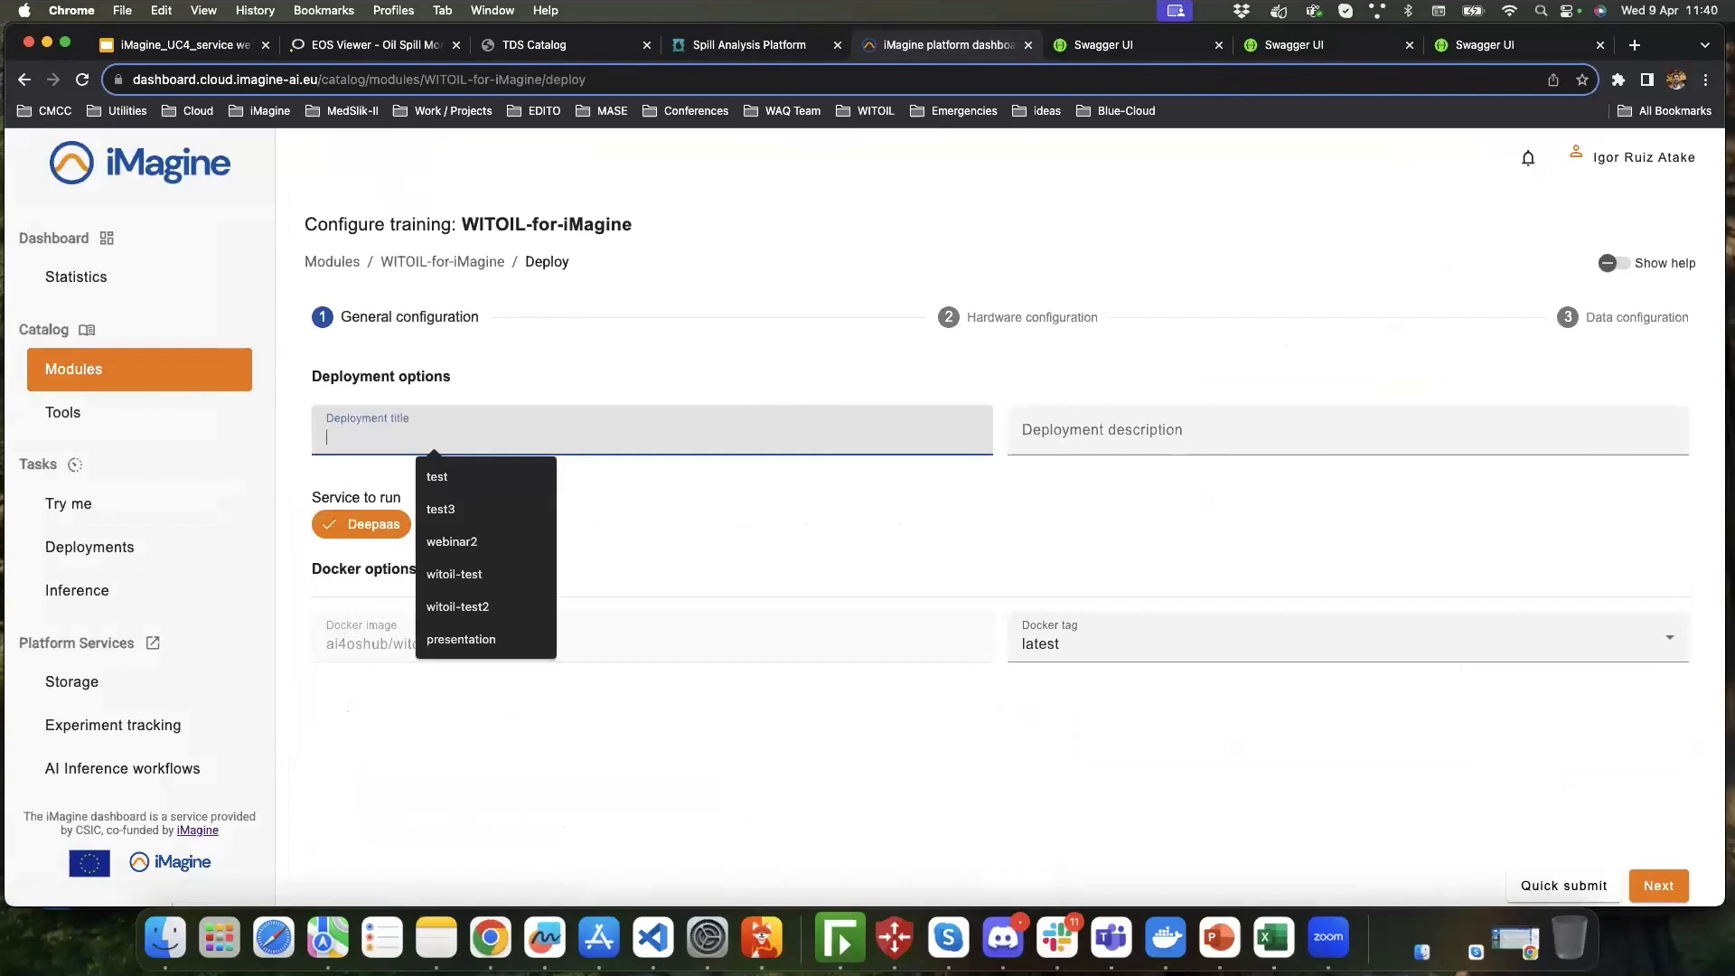
pyautogui.write('webinar')
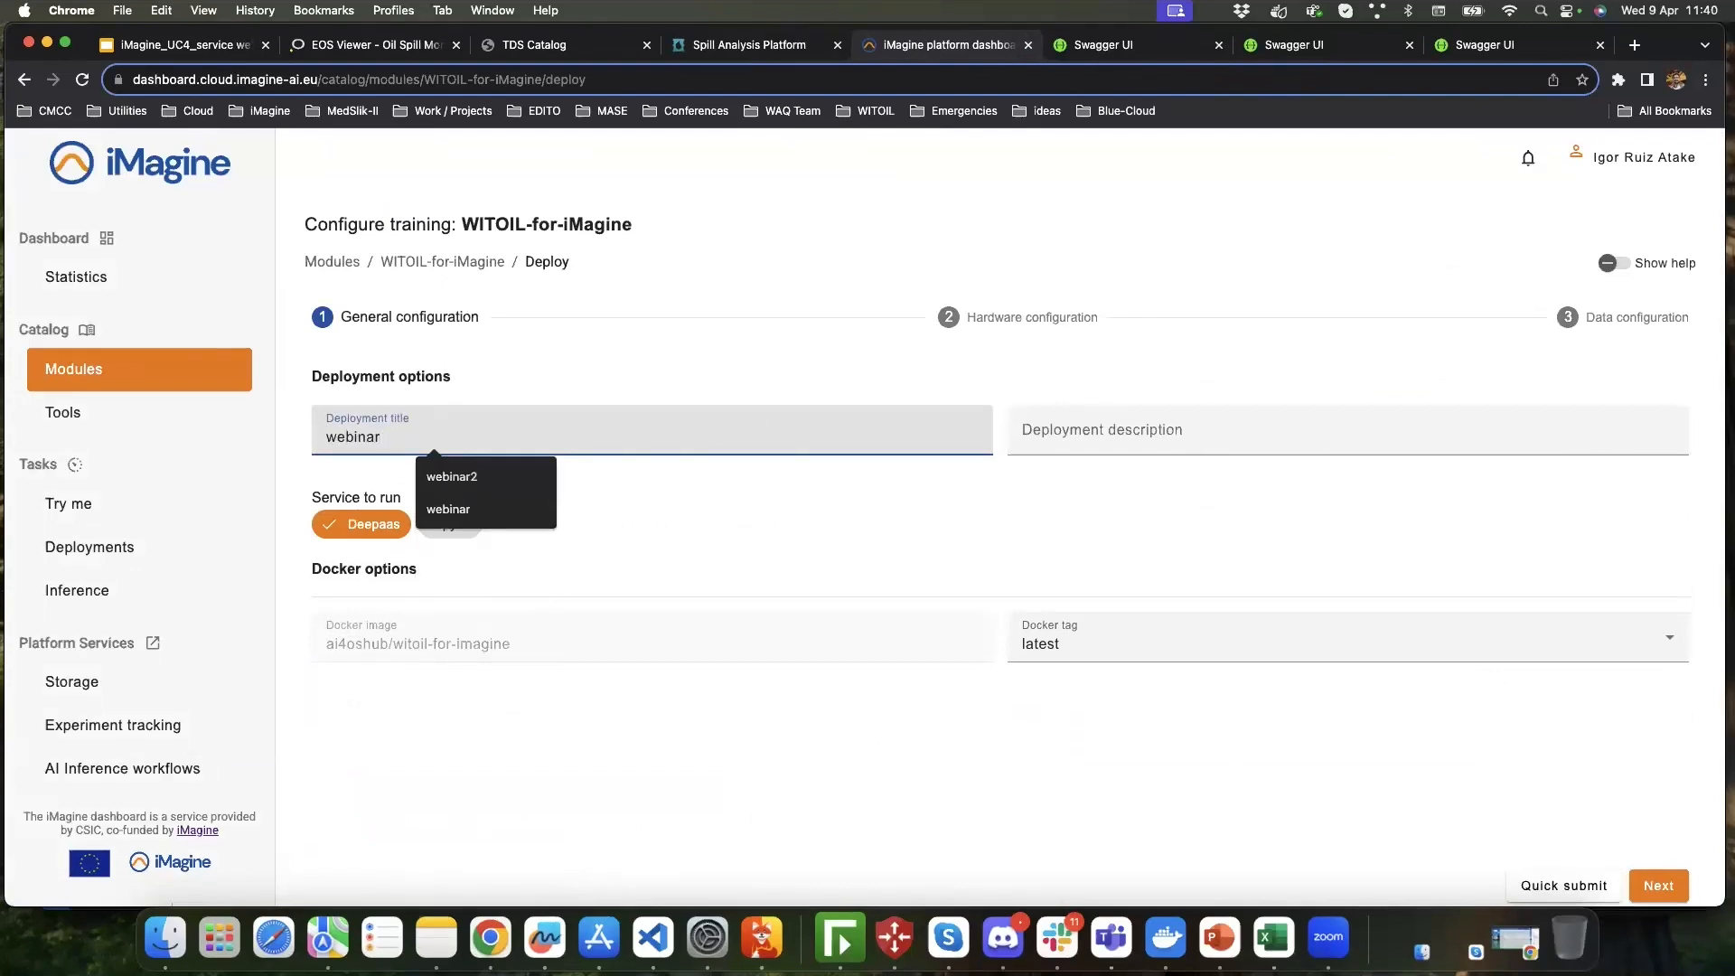
pyautogui.write('2')
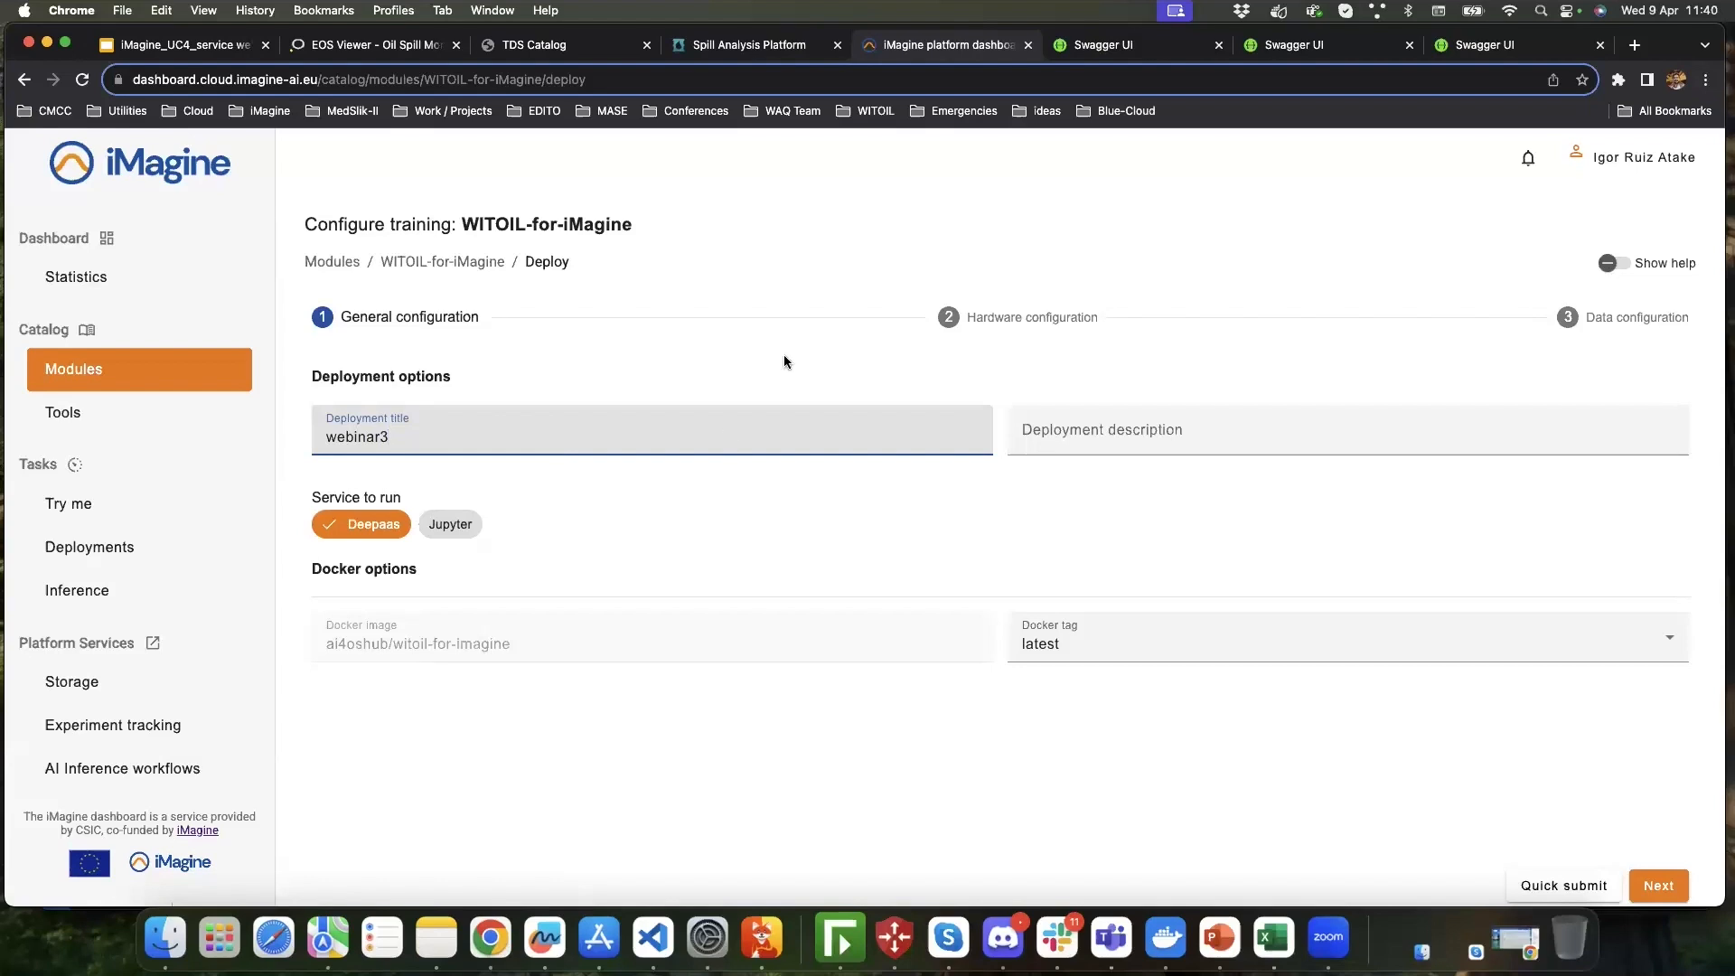
pyautogui.click(786, 357)
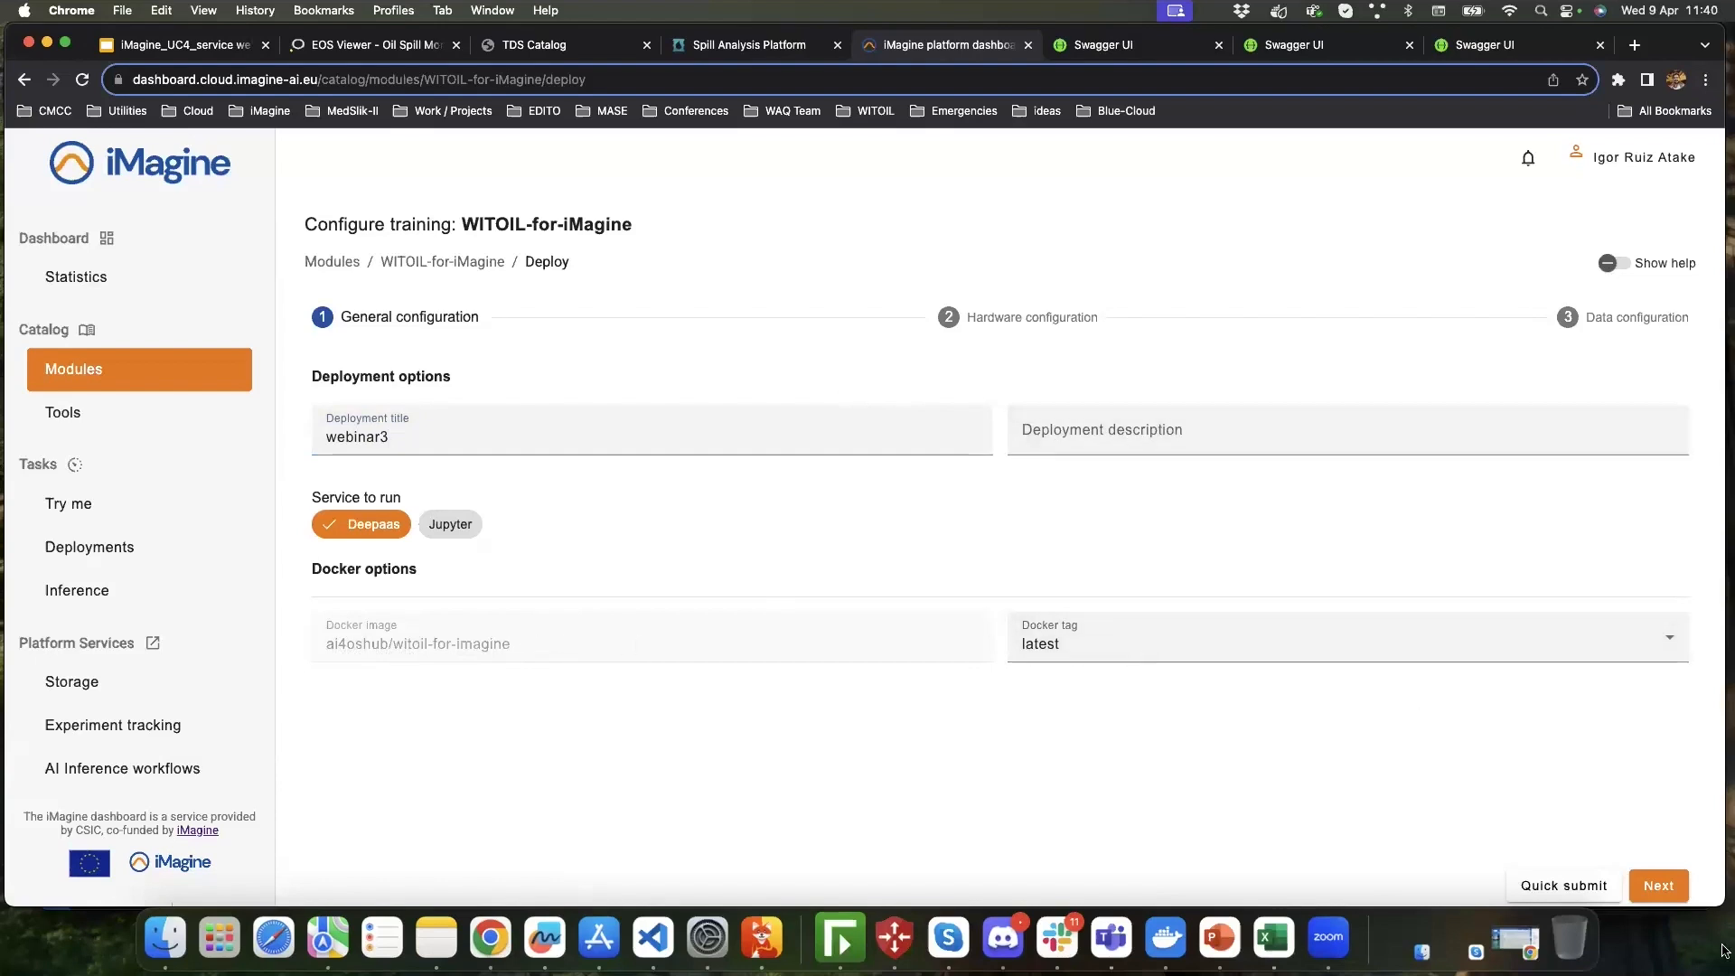
# - In hardware configuration, set both RAM and disk memory to 12000 MB
pyautogui.click(1659, 885)
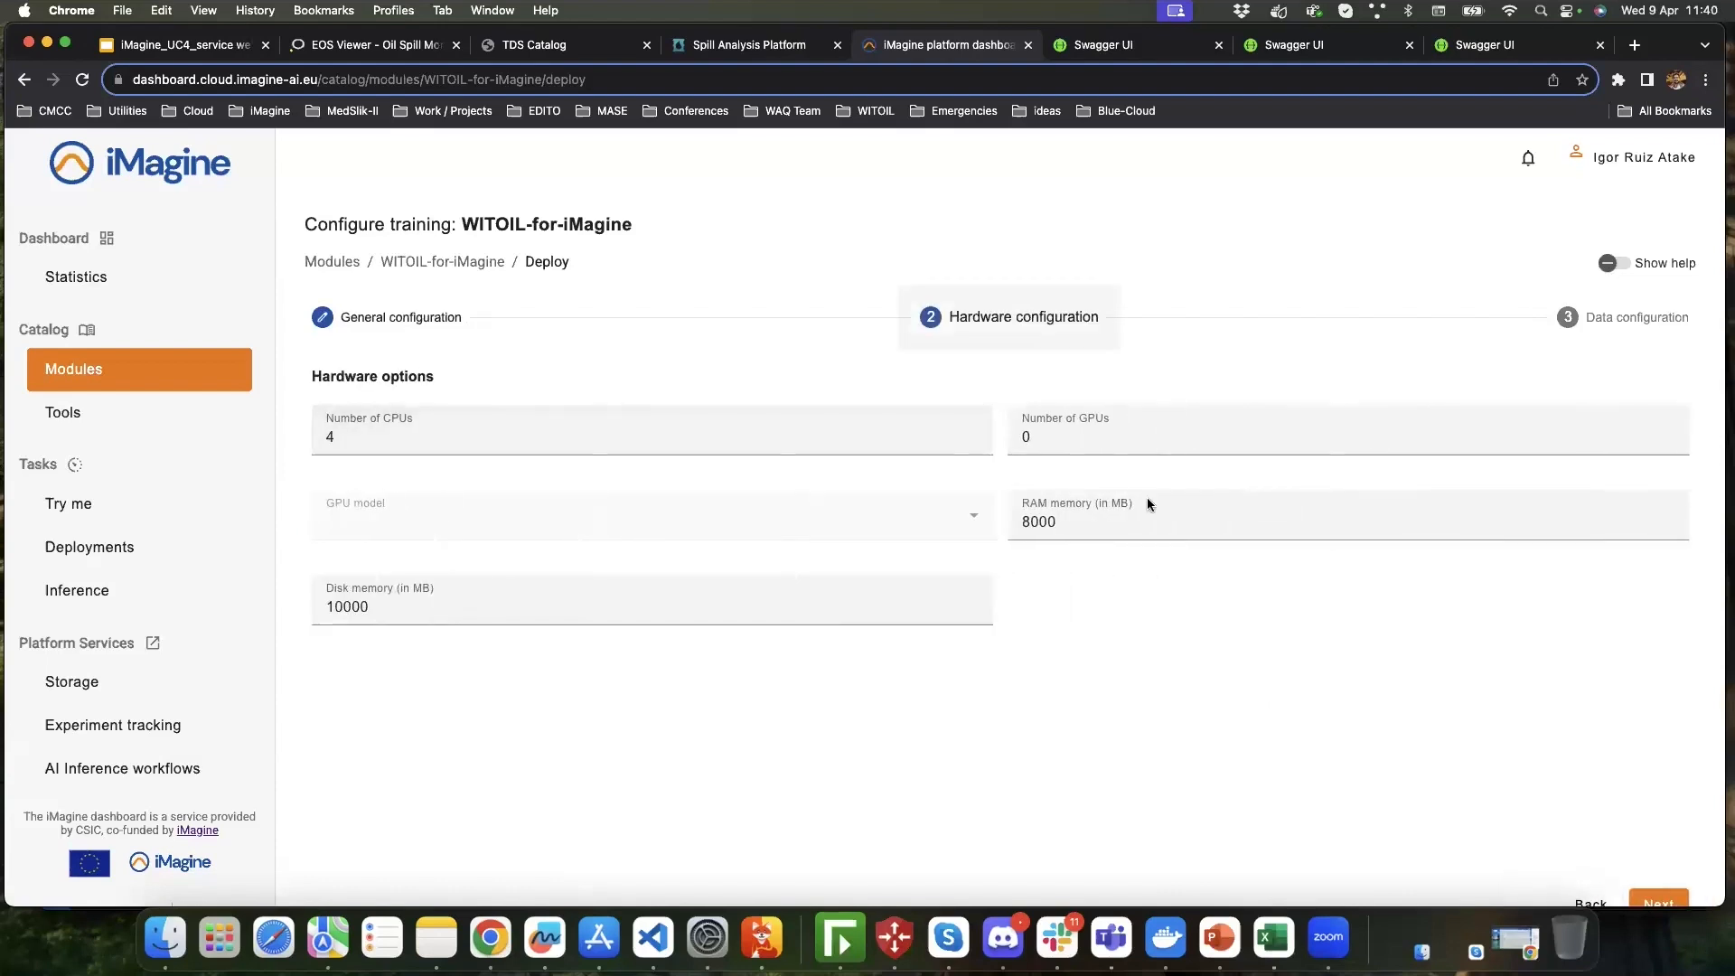
pyautogui.doubleClick(1130, 521)
pyautogui.write('12000')
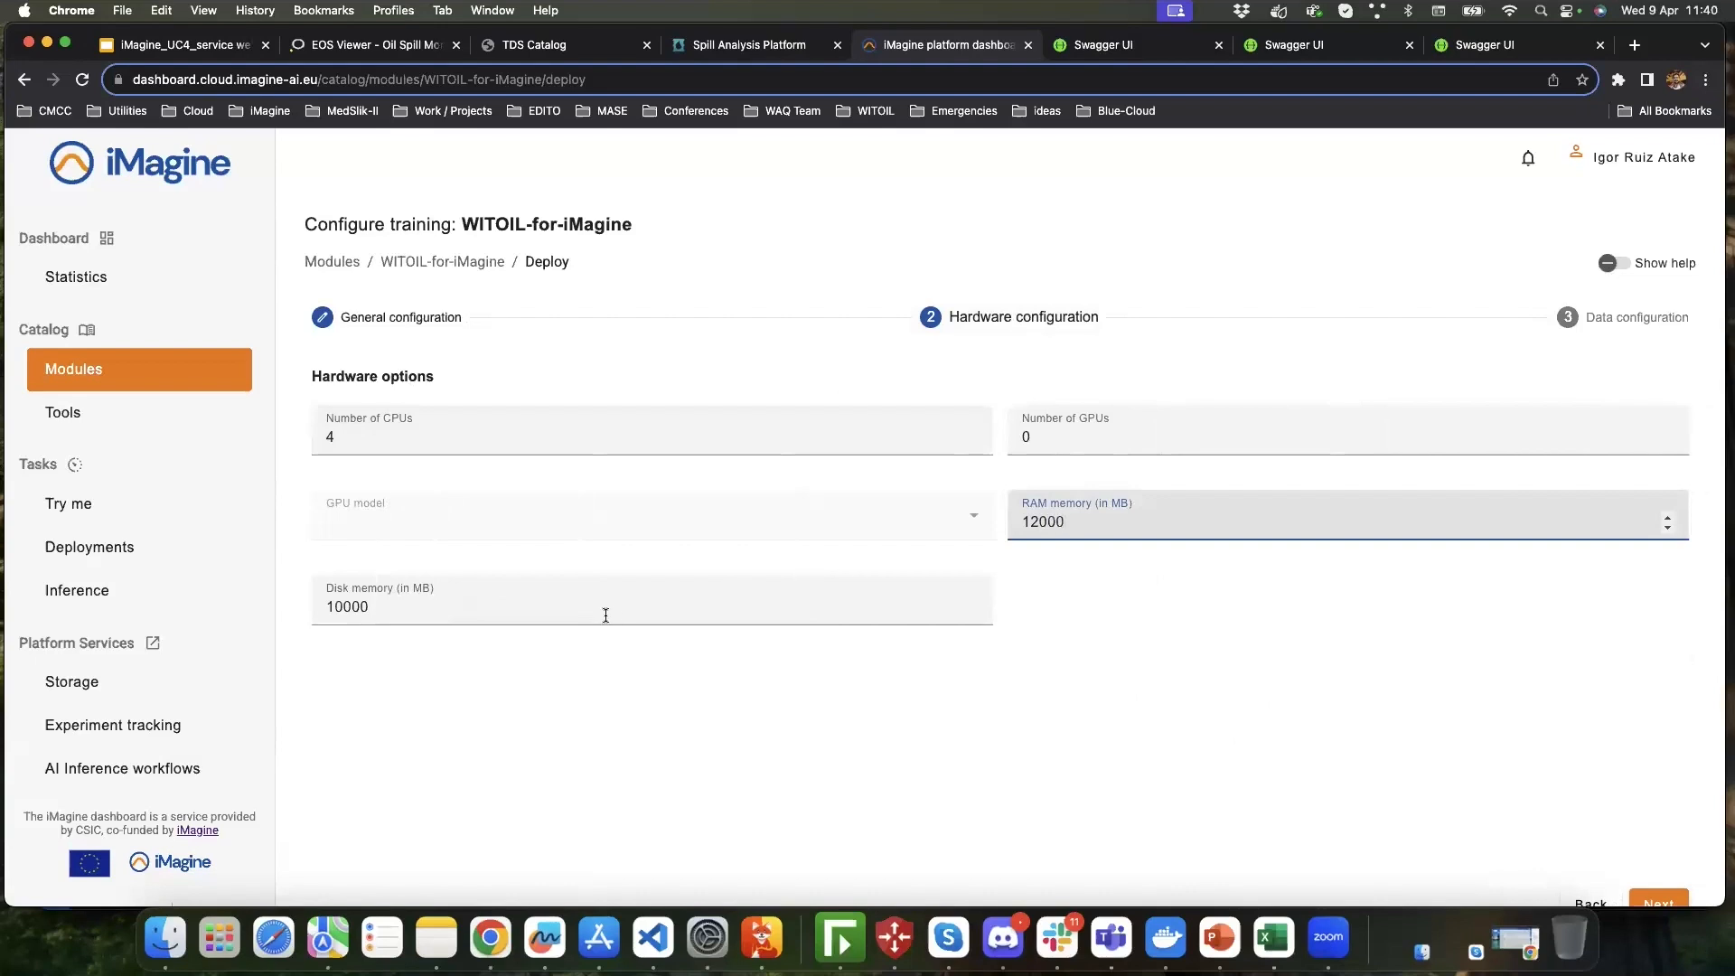
pyautogui.click(605, 615)
pyautogui.moveTo(333, 607); pyautogui.dragTo(449, 606)
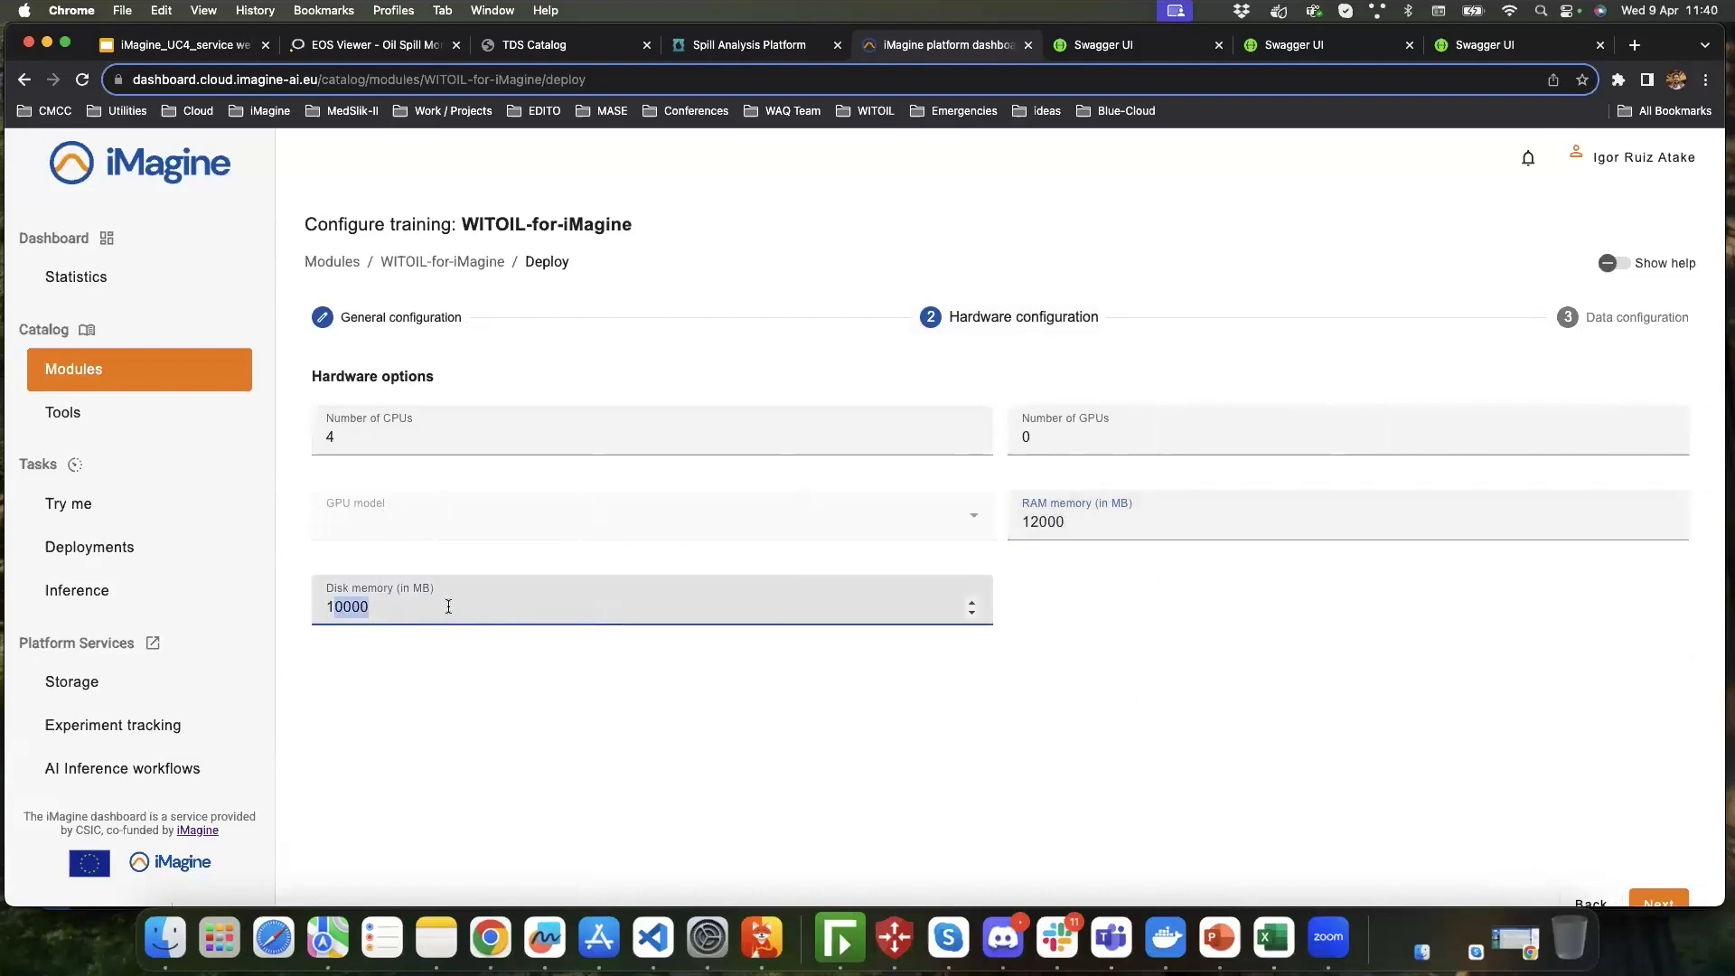
pyautogui.write('2000')
pyautogui.click(1076, 716)
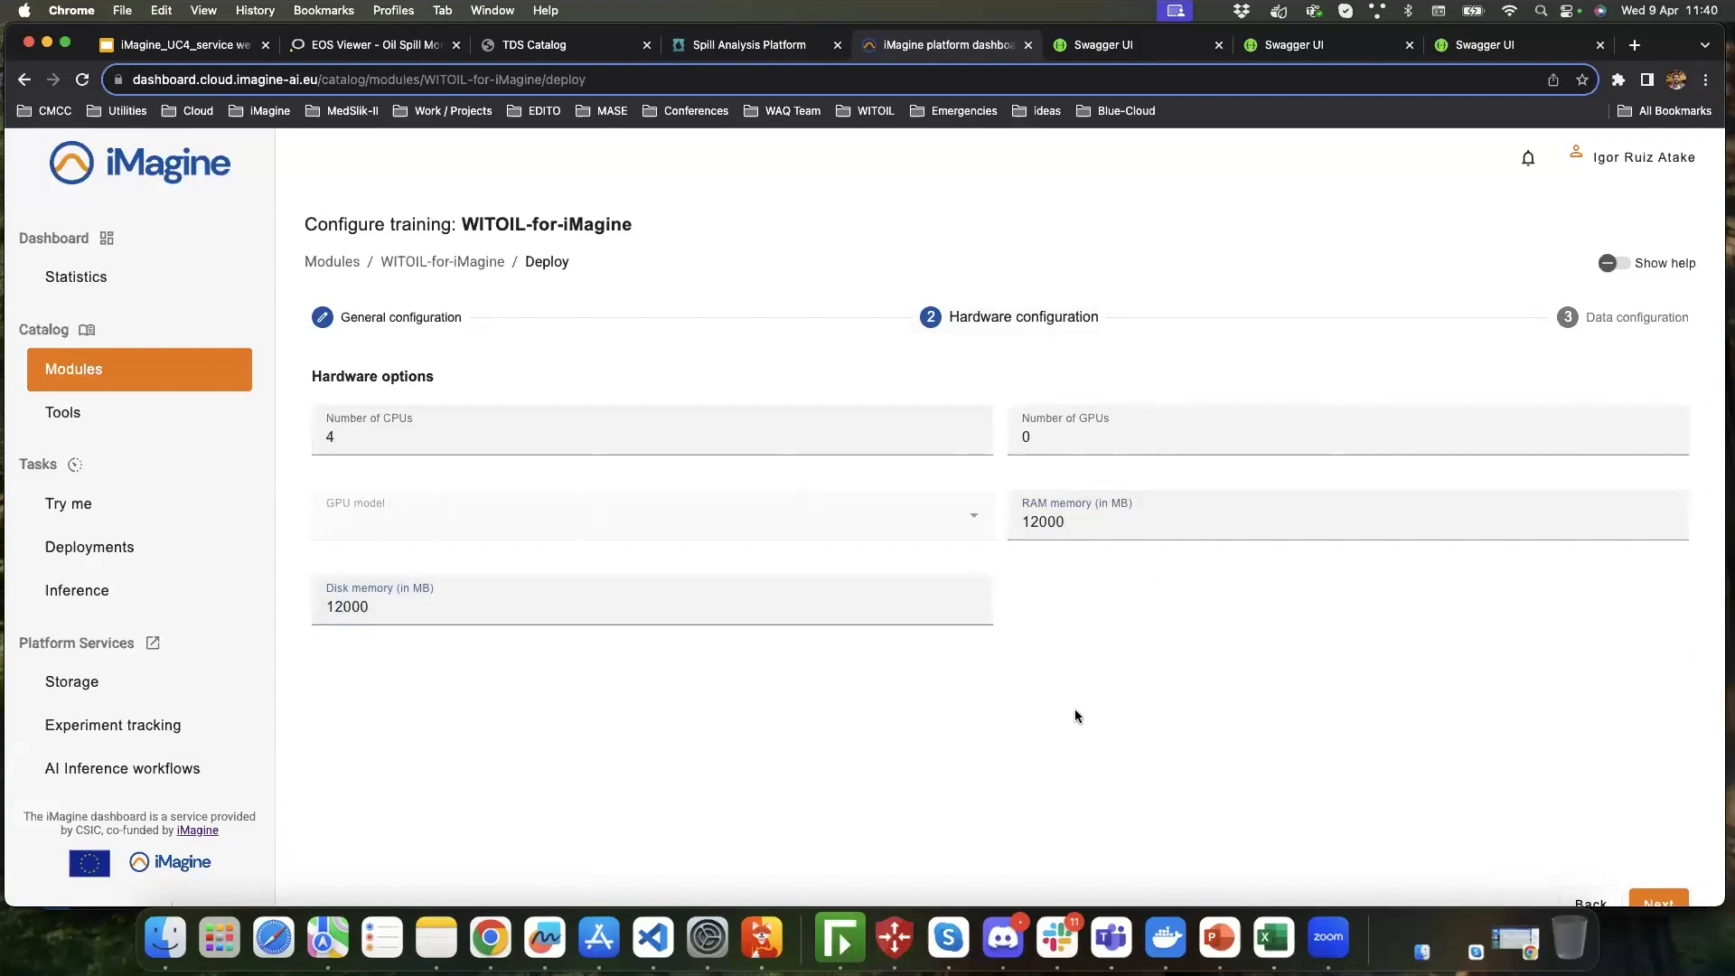
pyautogui.scroll(-3, 1308, 645)
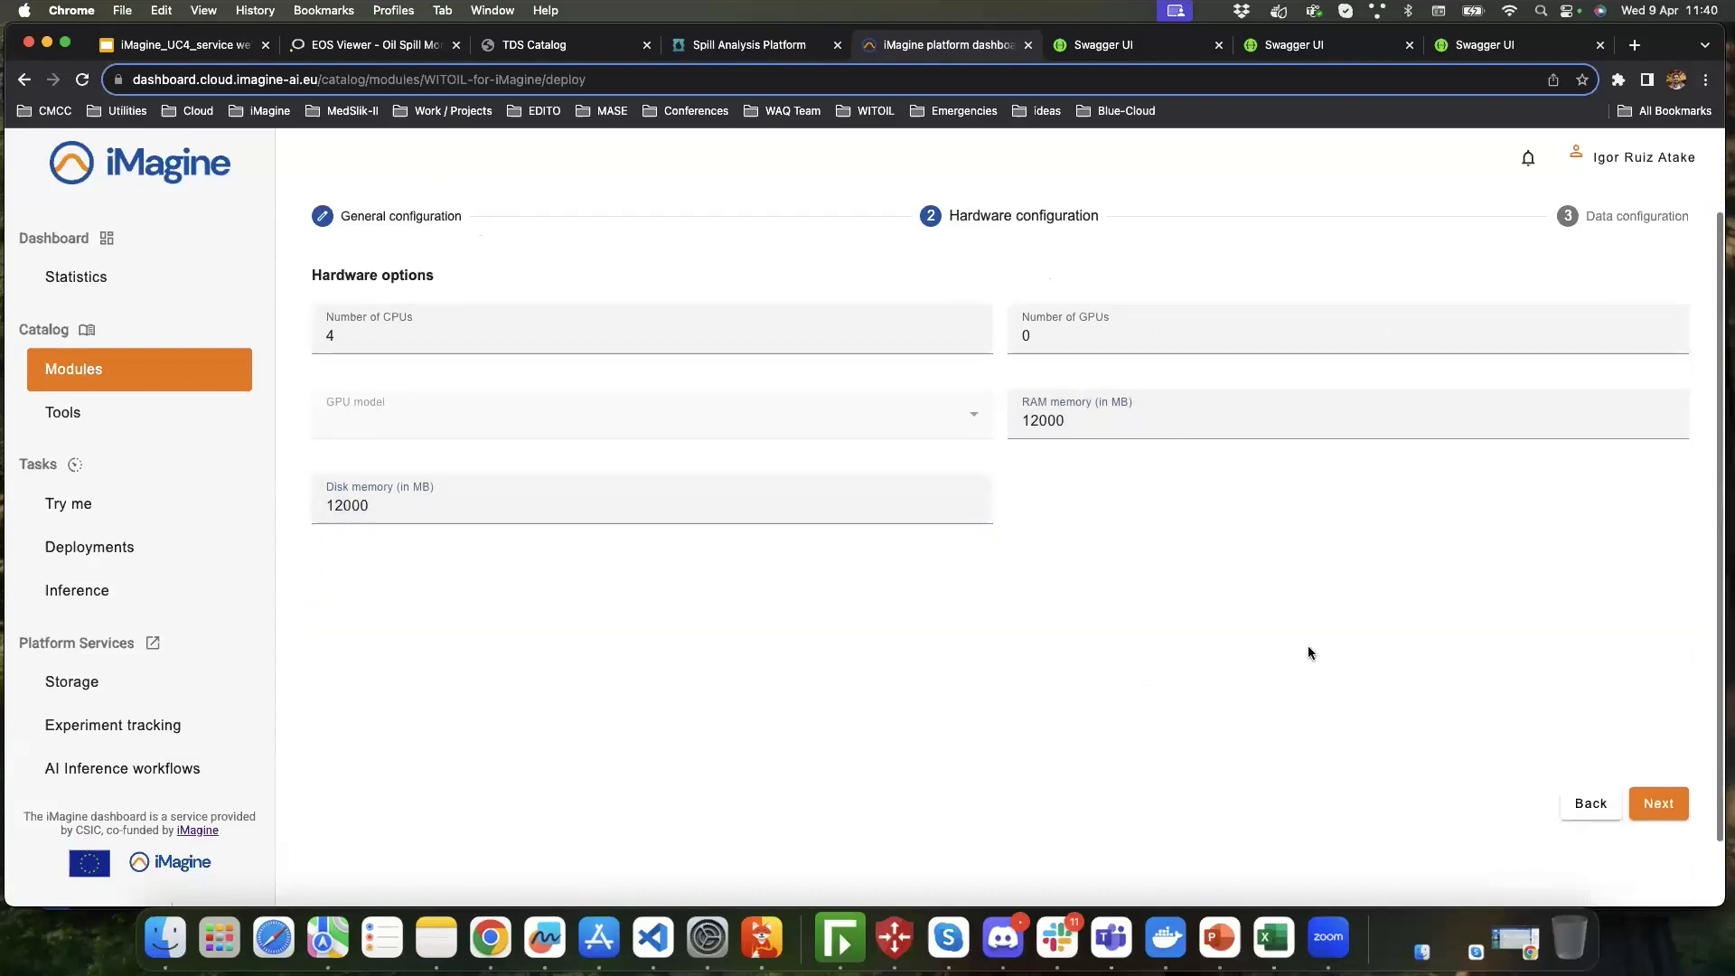
# - Keep share.services.ai4os.eu as the storage service under Advanced settings and submit the deployment
pyautogui.click(1659, 766)
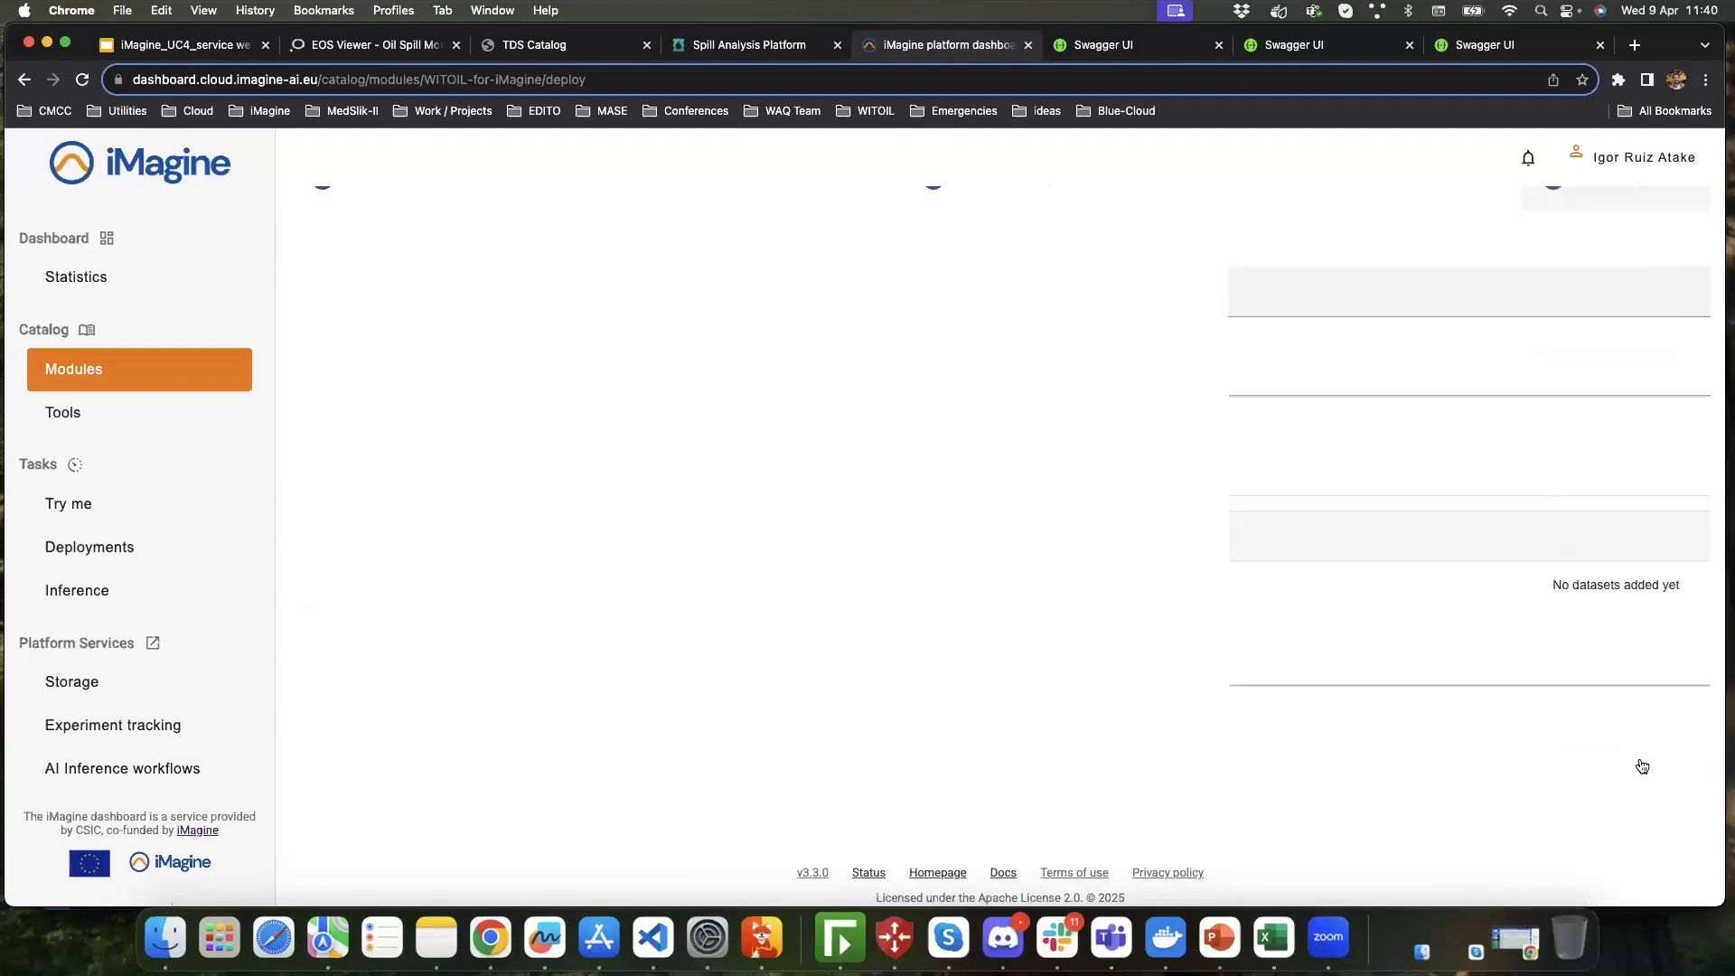
pyautogui.scroll(2, 1088, 394)
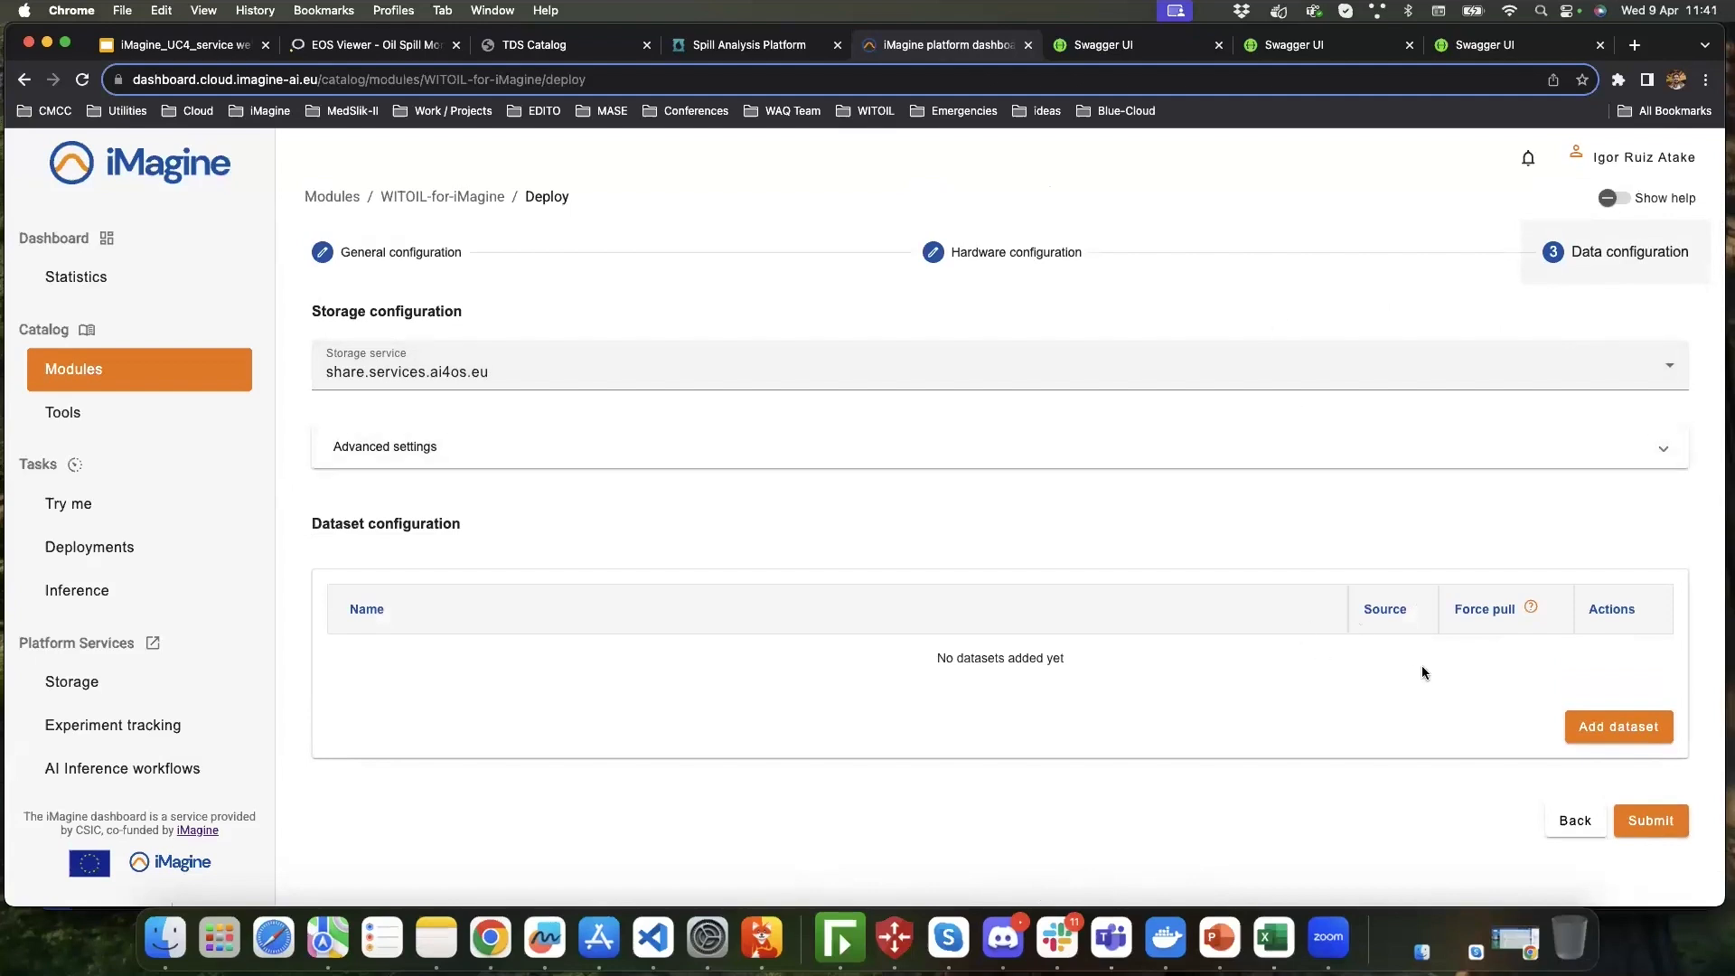
pyautogui.click(1622, 447)
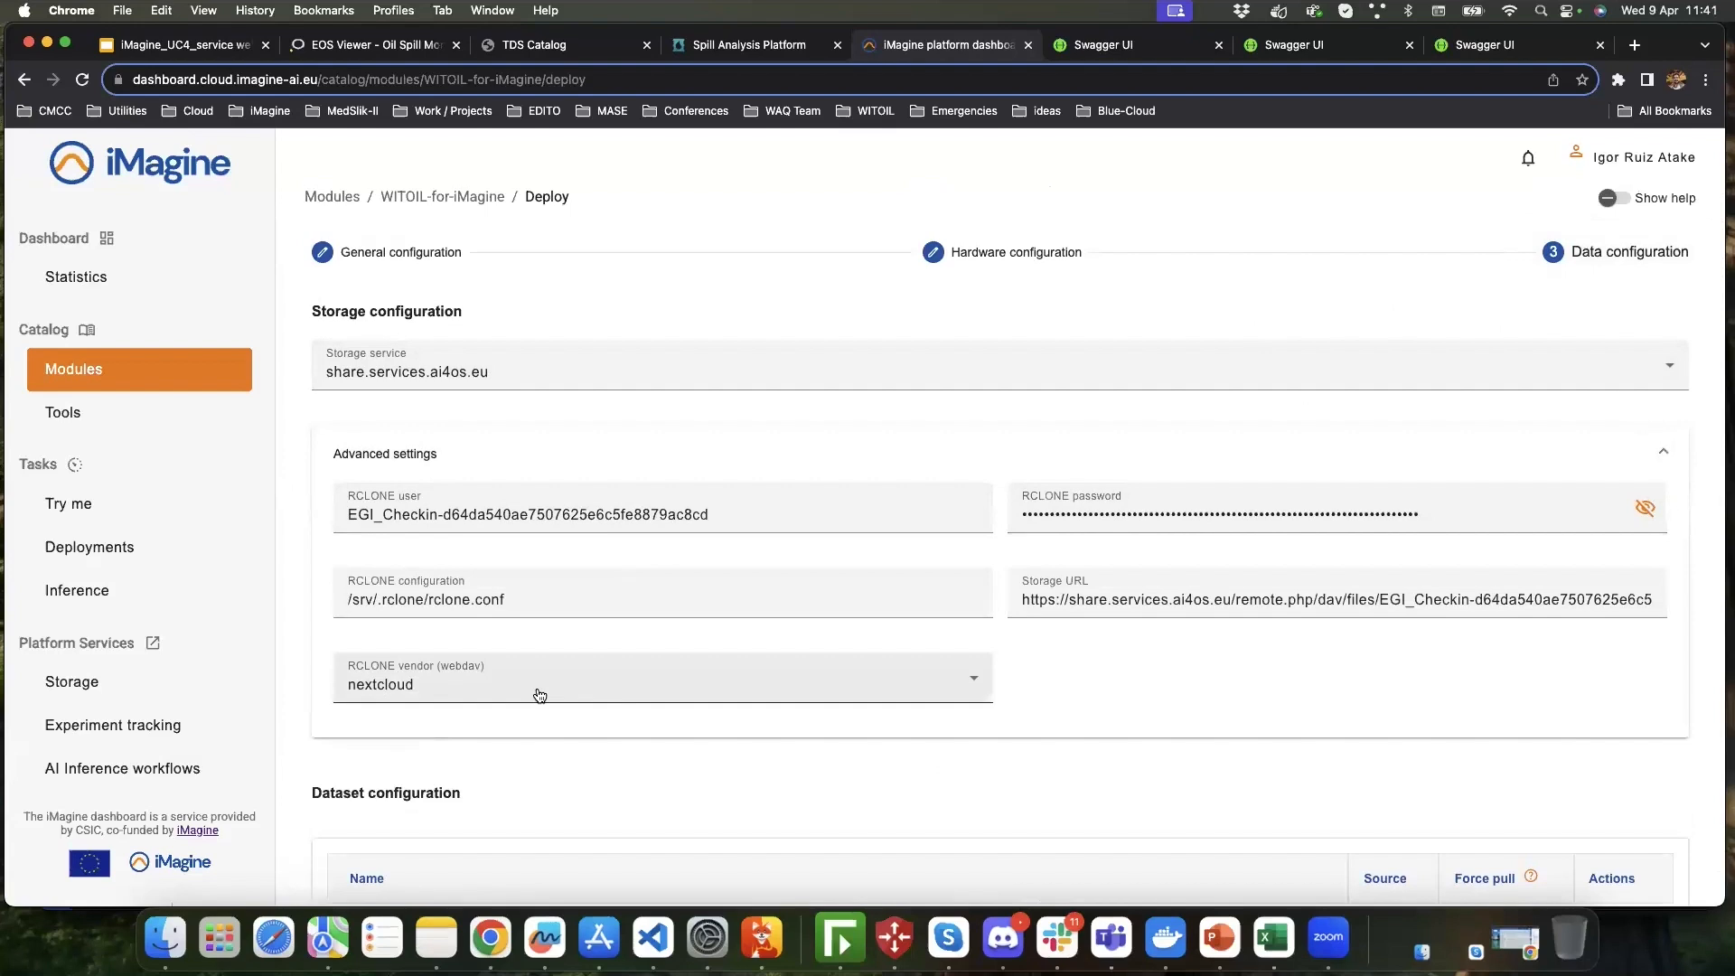
pyautogui.click(1636, 374)
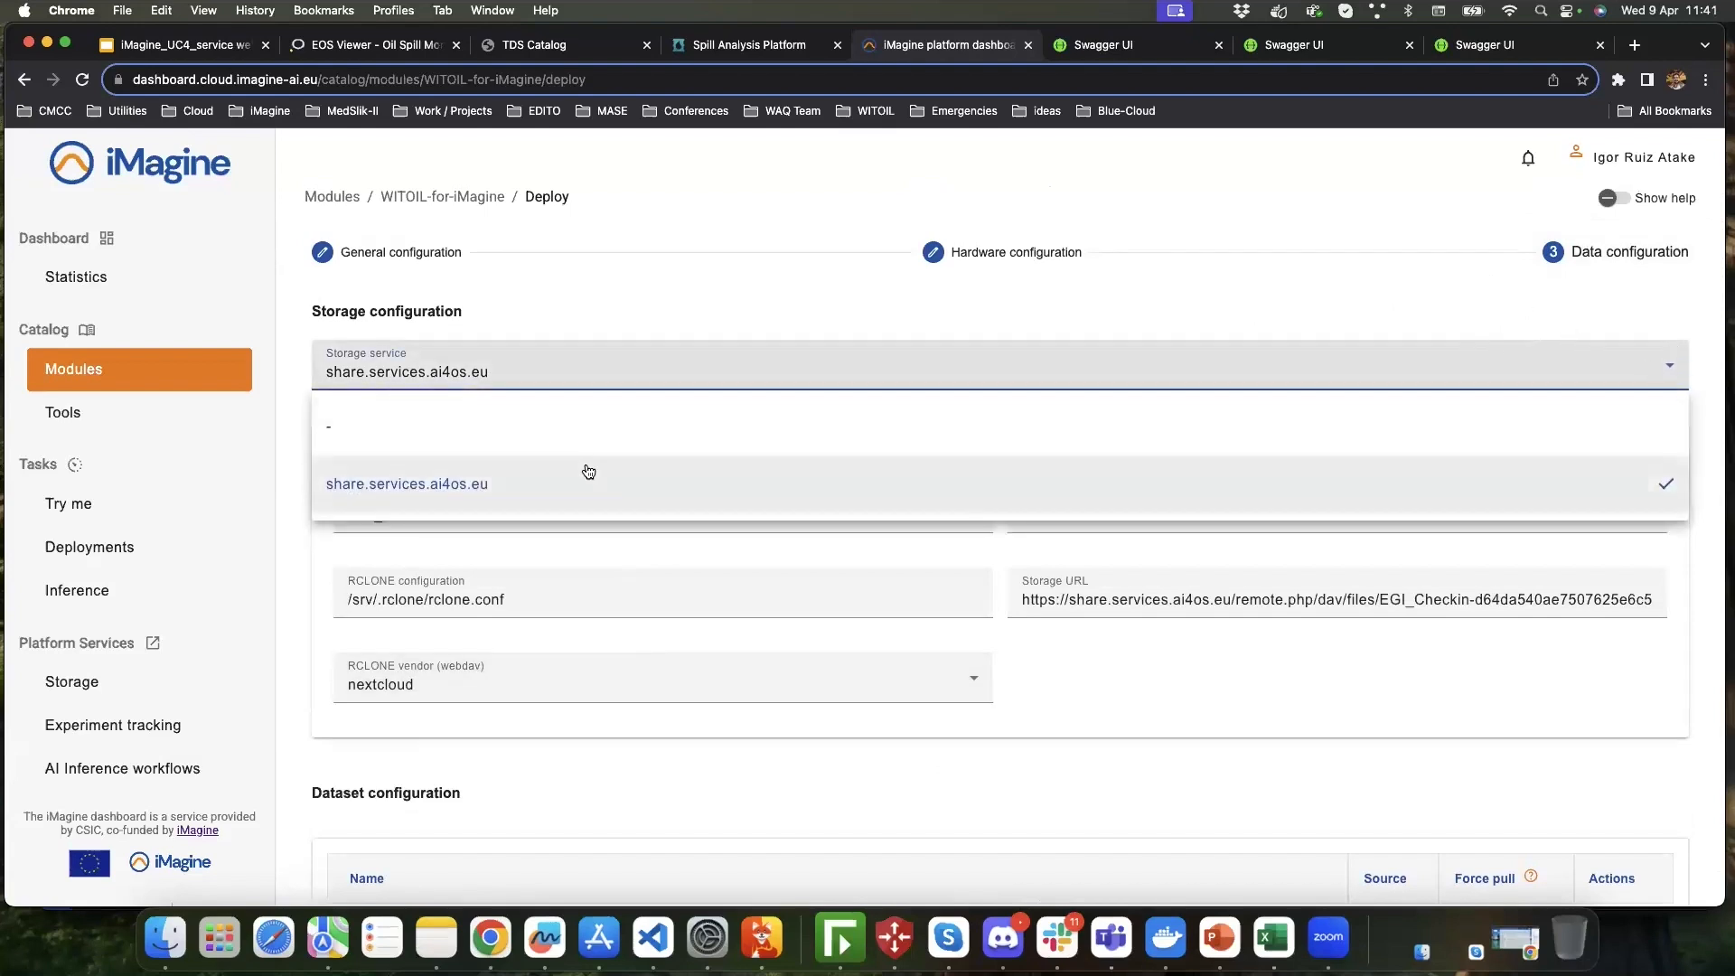
pyautogui.click(1630, 365)
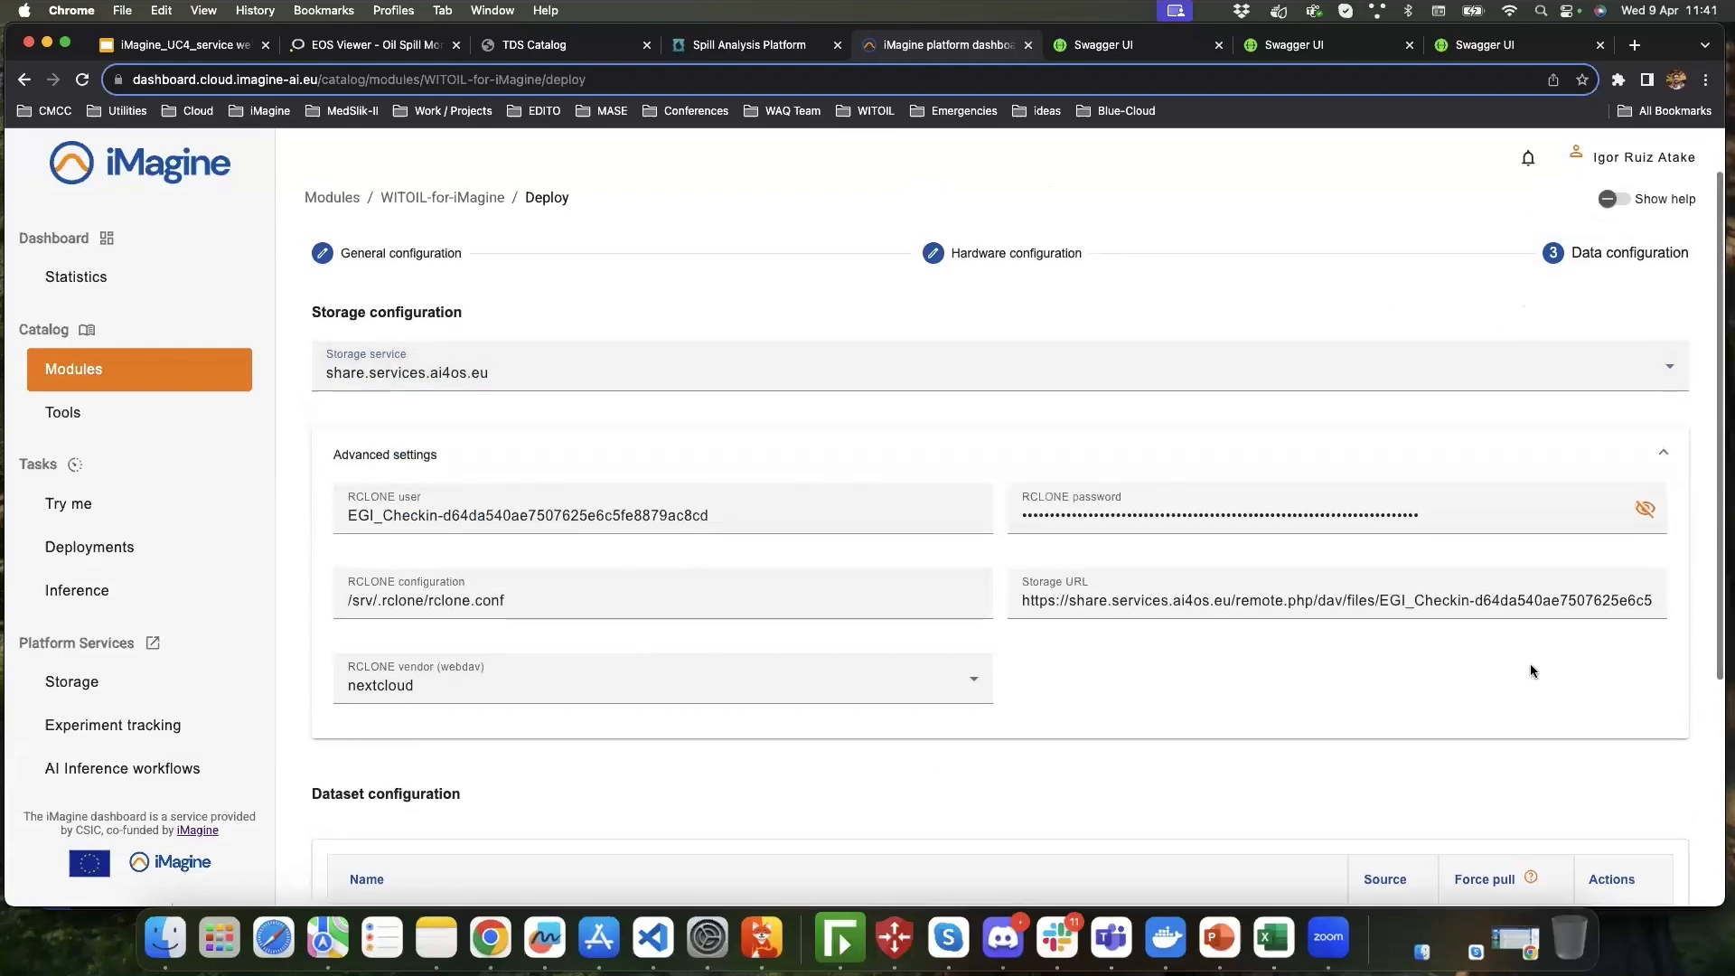
pyautogui.scroll(-4, 1533, 651)
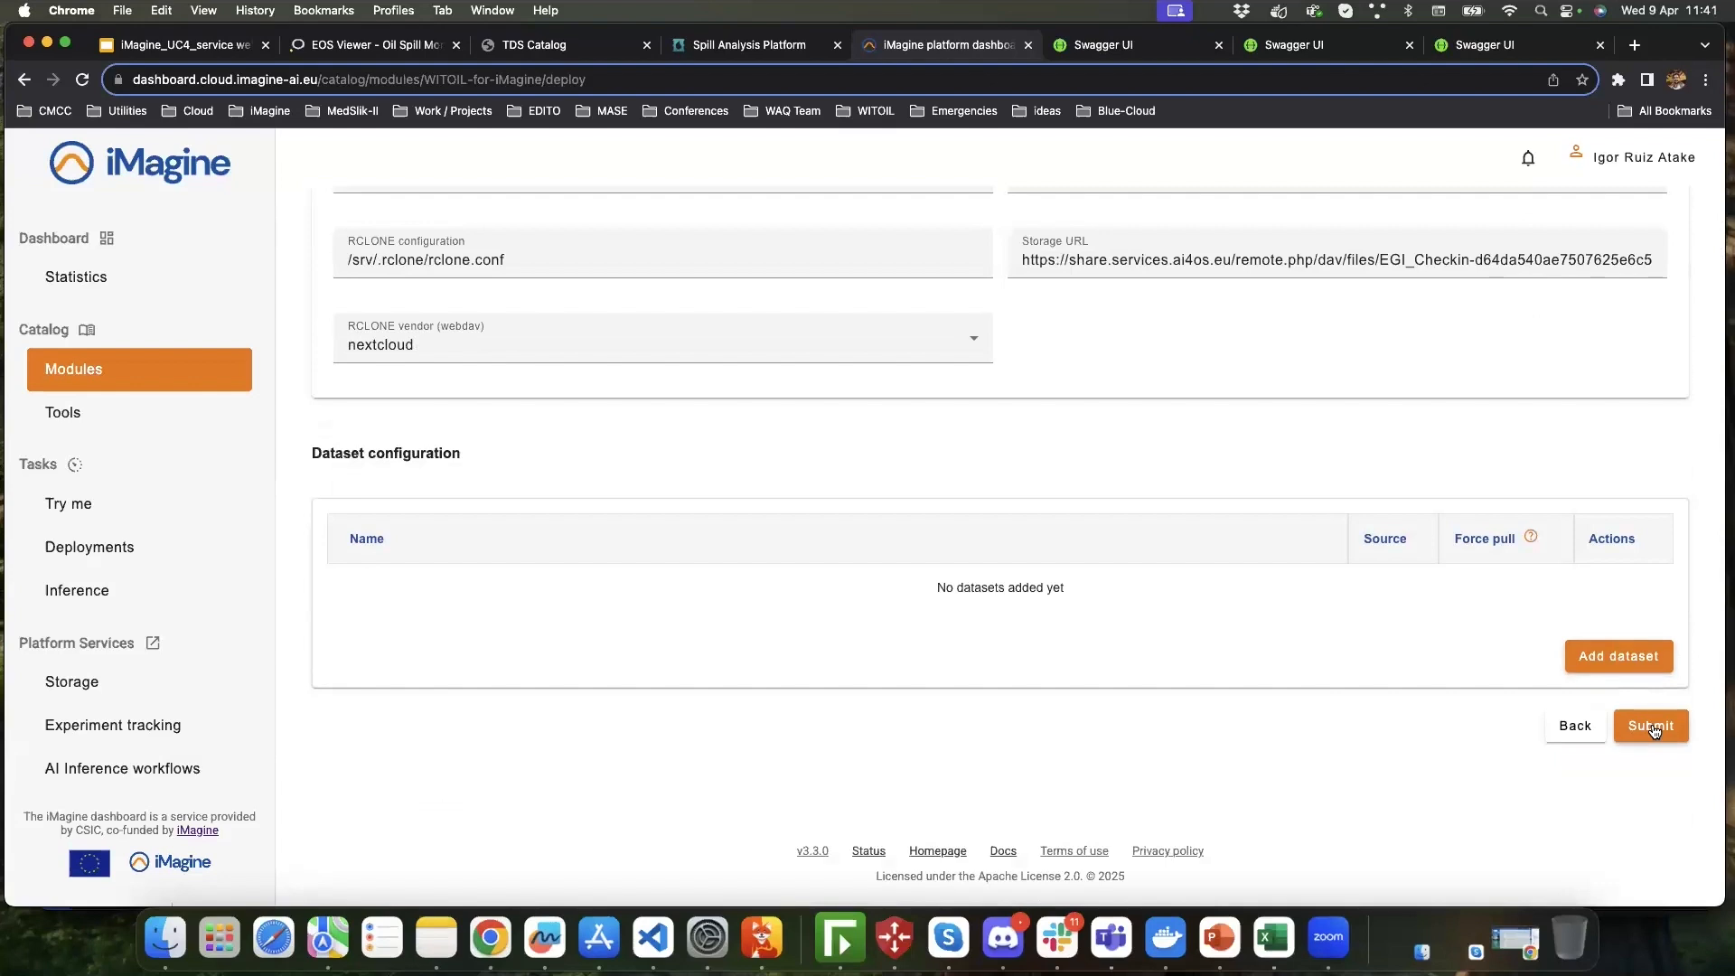
pyautogui.click(1653, 729)
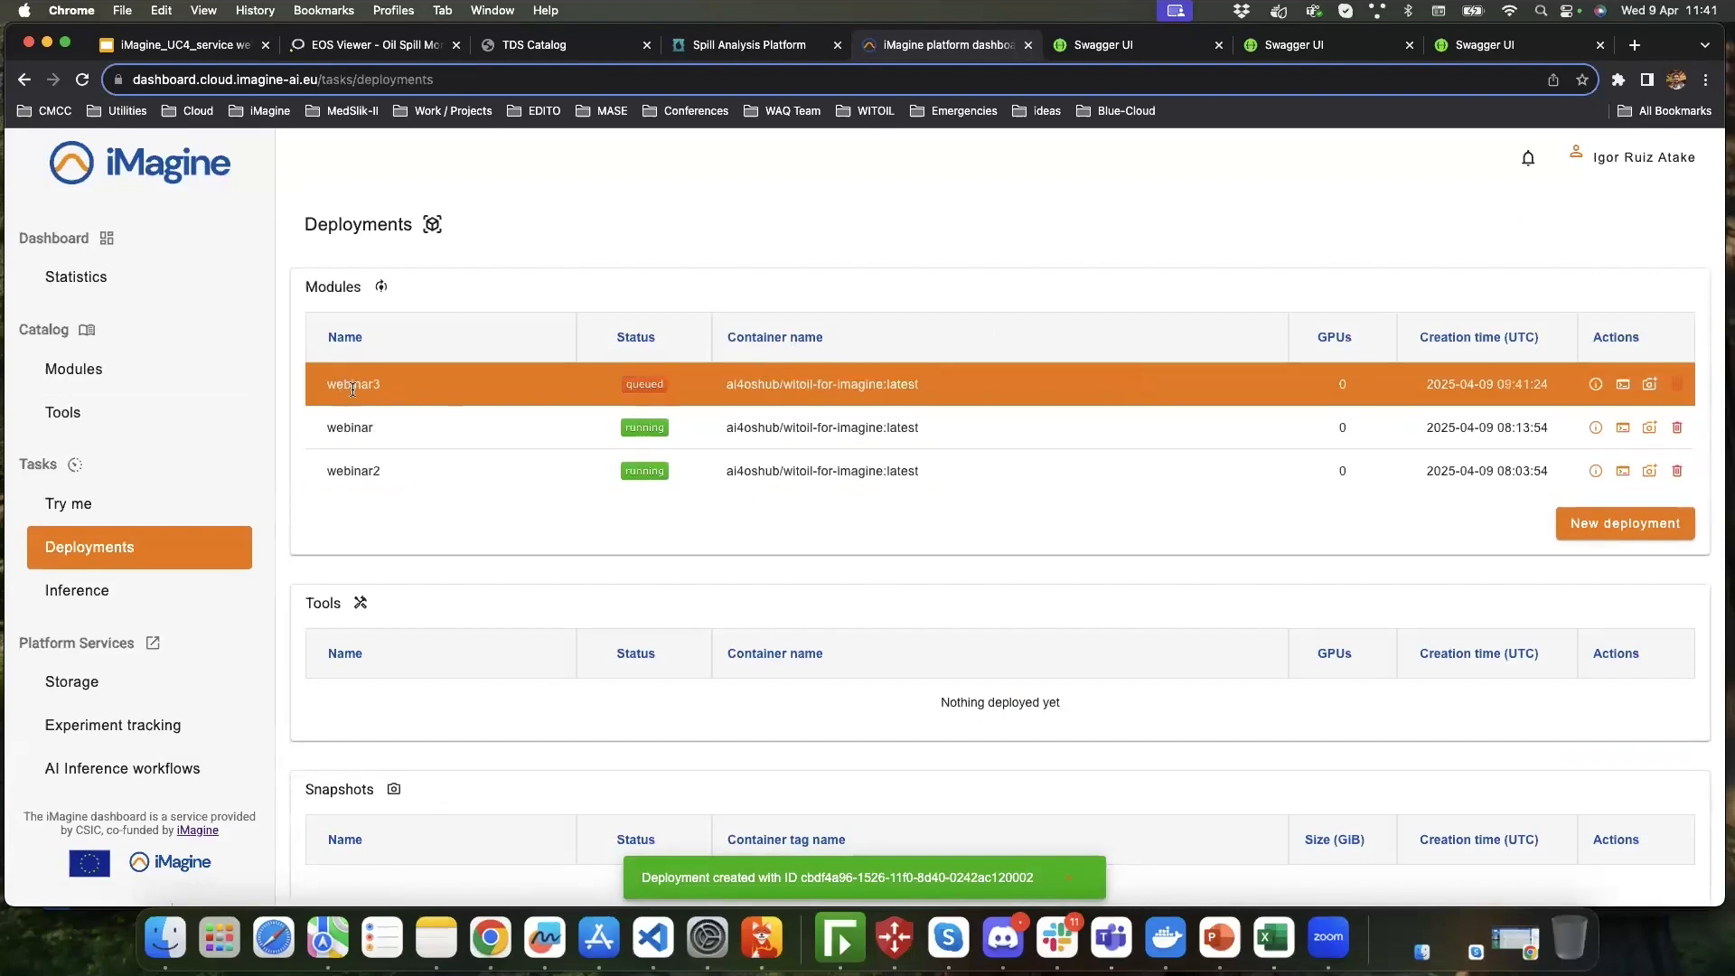
# - Check the webinar3, webinar and webinar2 entries and review webinar3's deployment details
pyautogui.moveTo(325, 388); pyautogui.dragTo(399, 382)
pyautogui.click(459, 413)
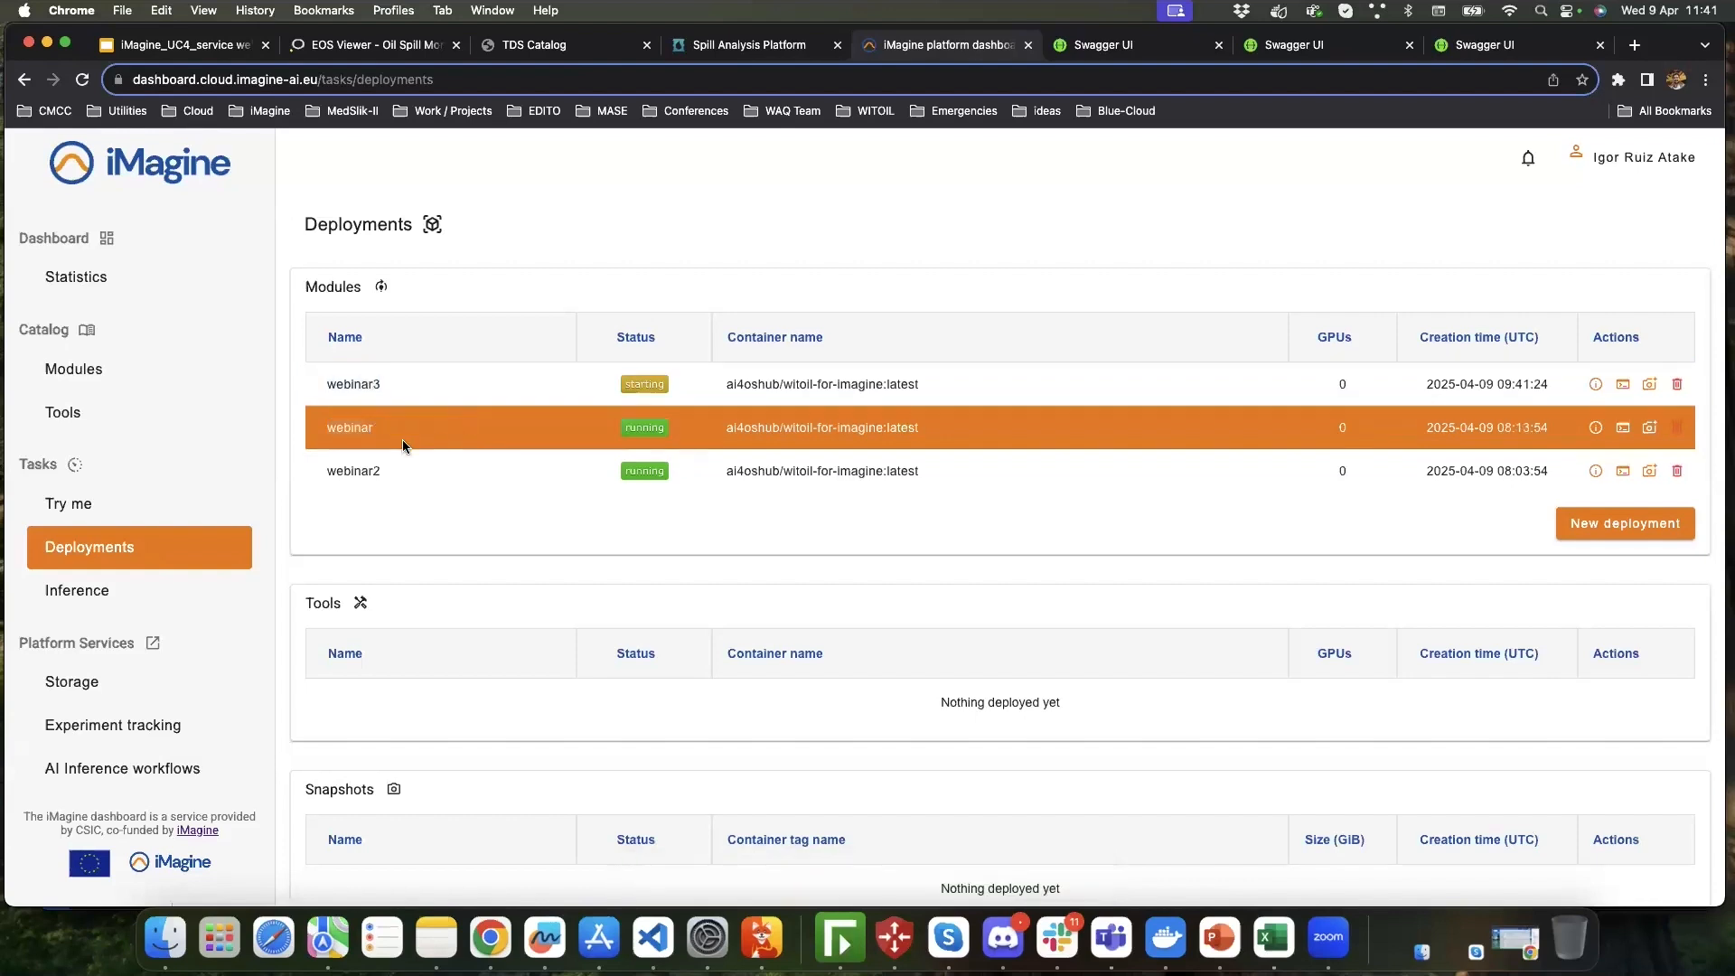
pyautogui.doubleClick(326, 427)
pyautogui.doubleClick(336, 473)
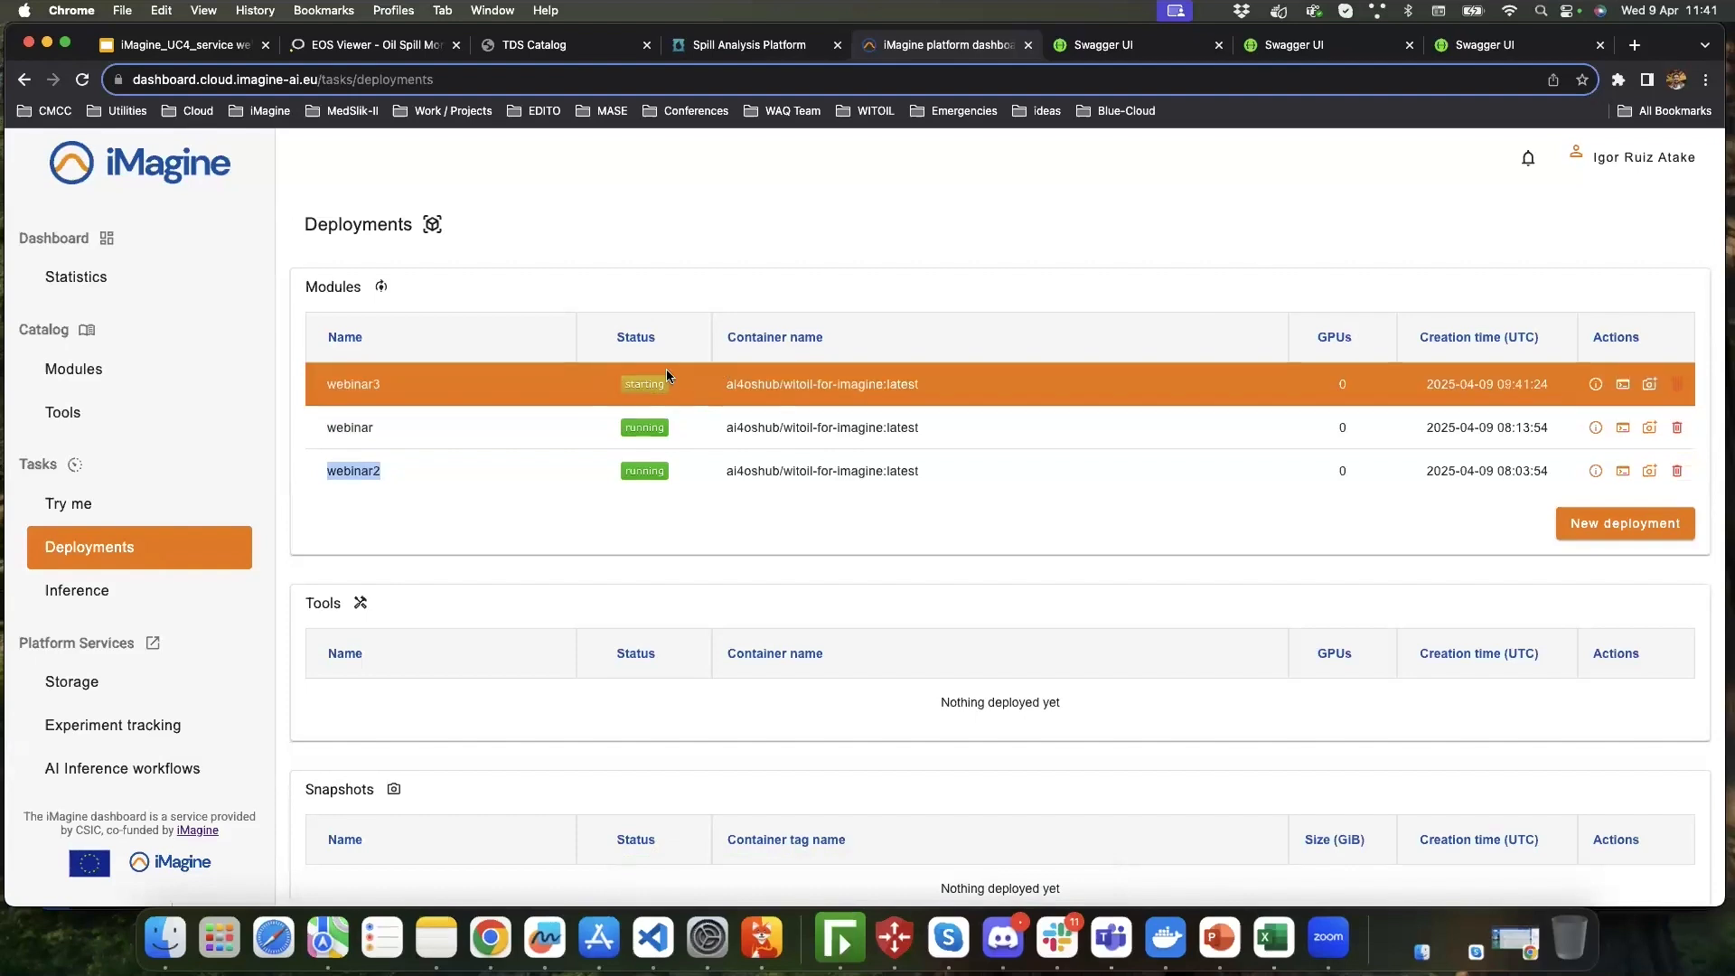
pyautogui.click(1597, 389)
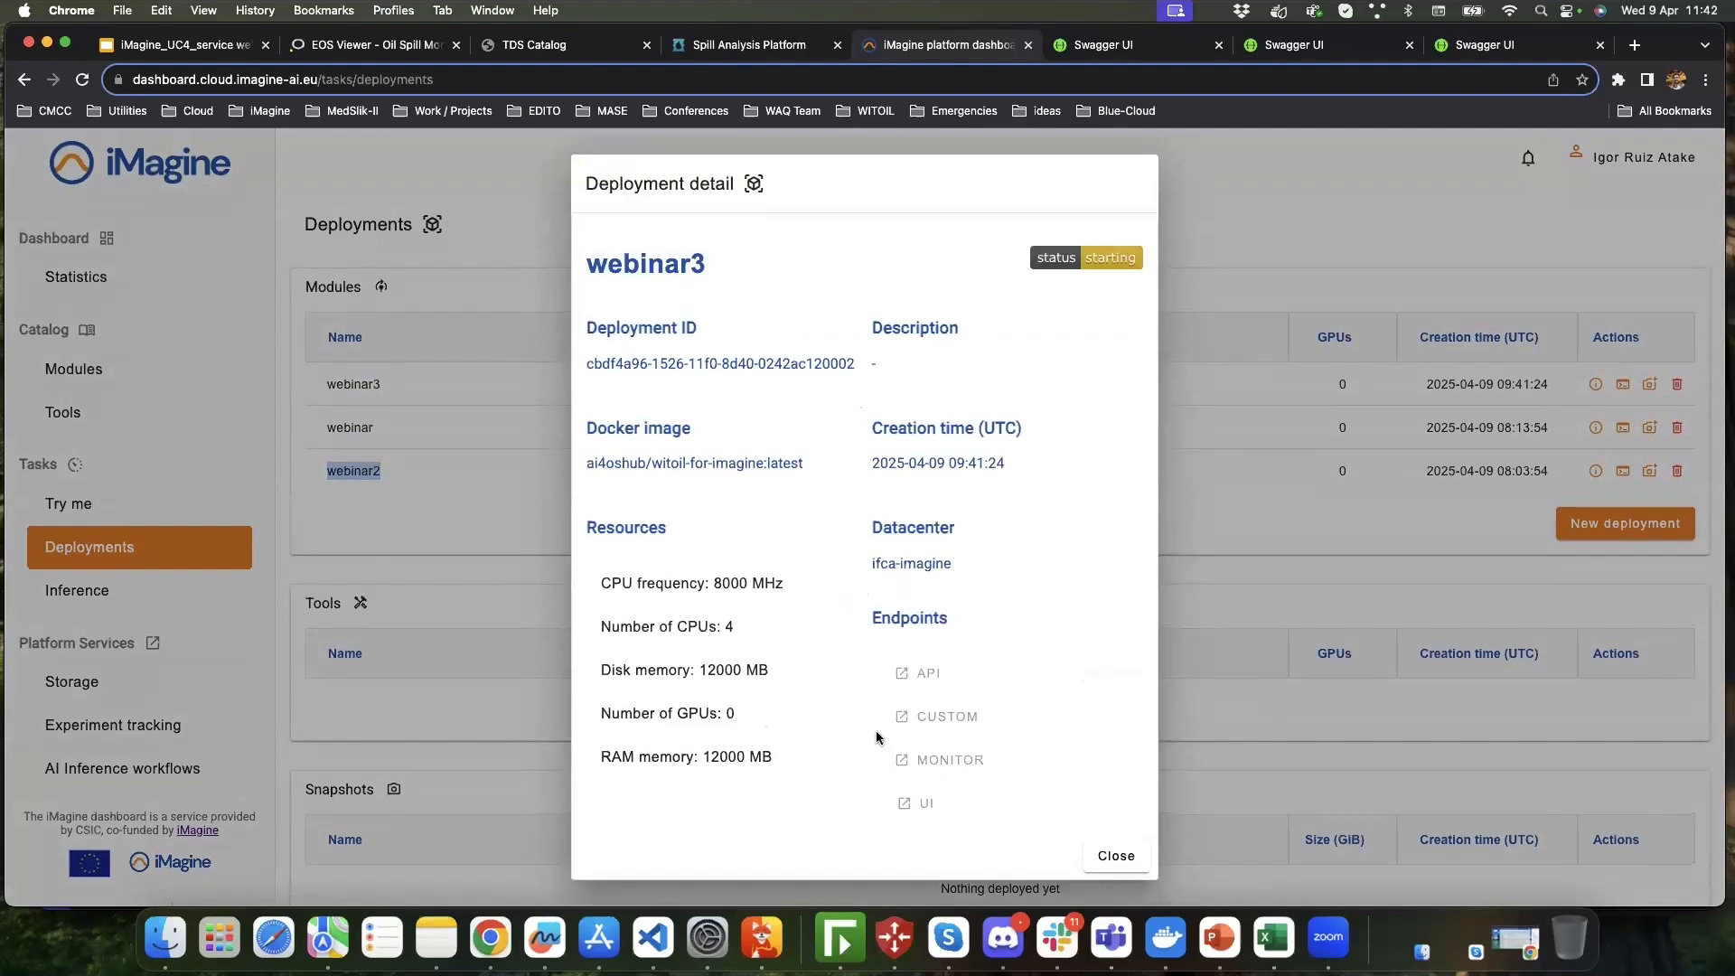
pyautogui.click(1142, 847)
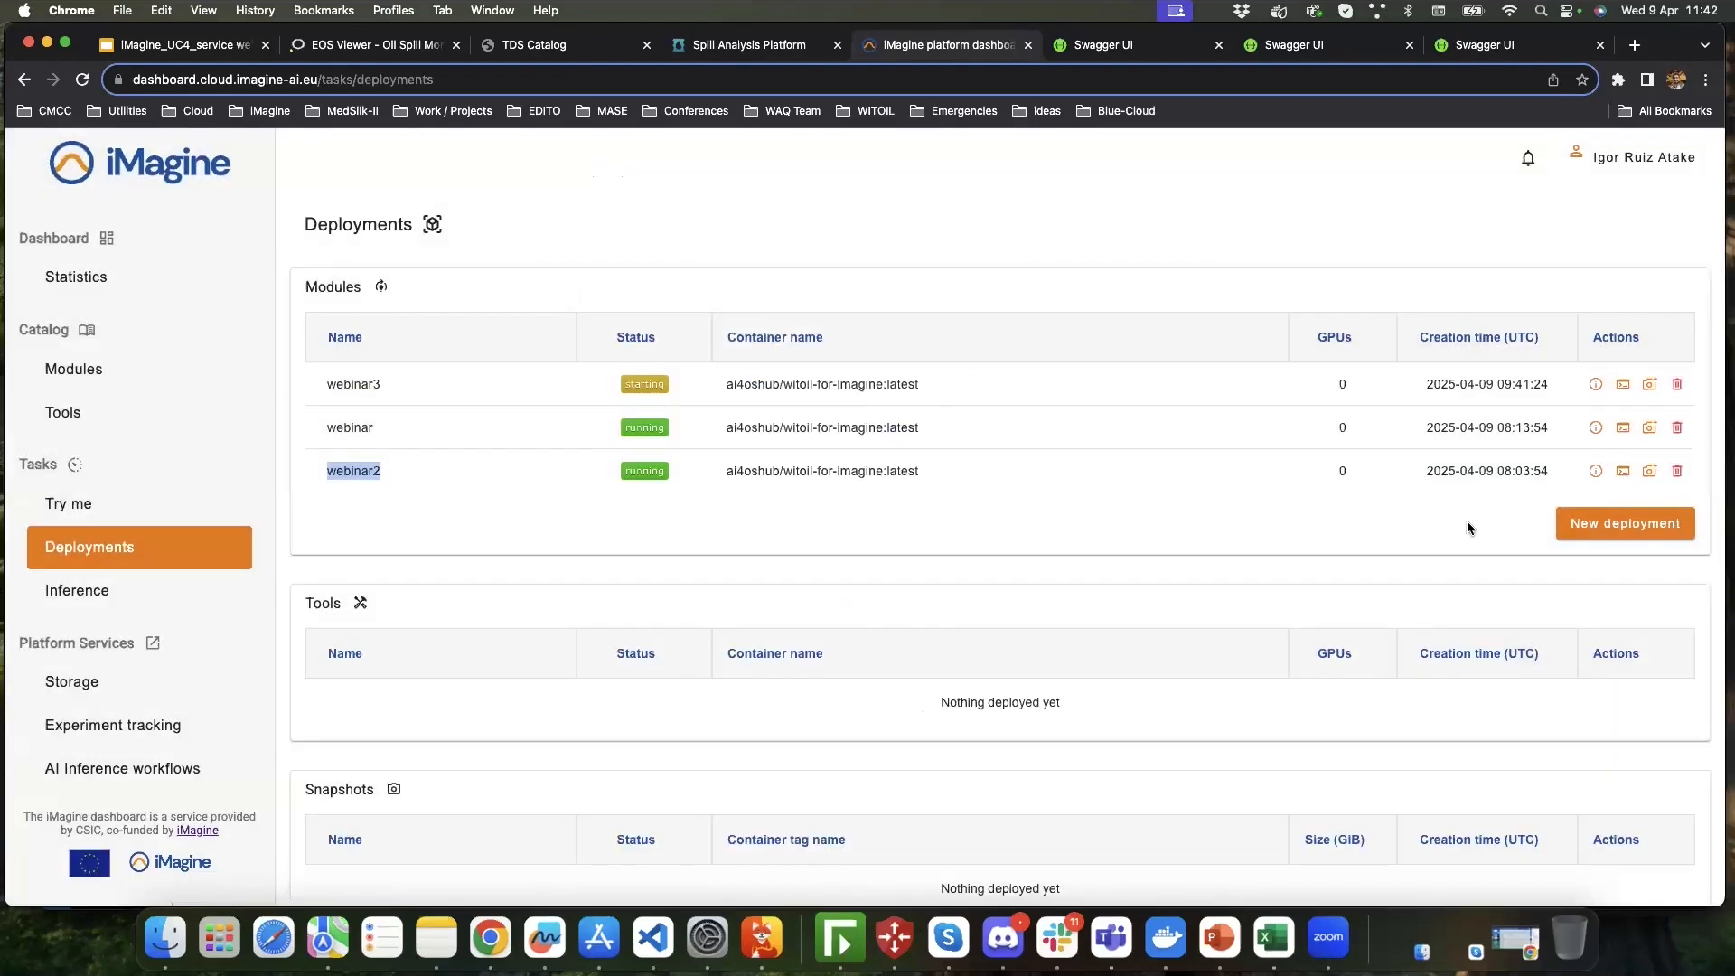
pyautogui.click(526, 432)
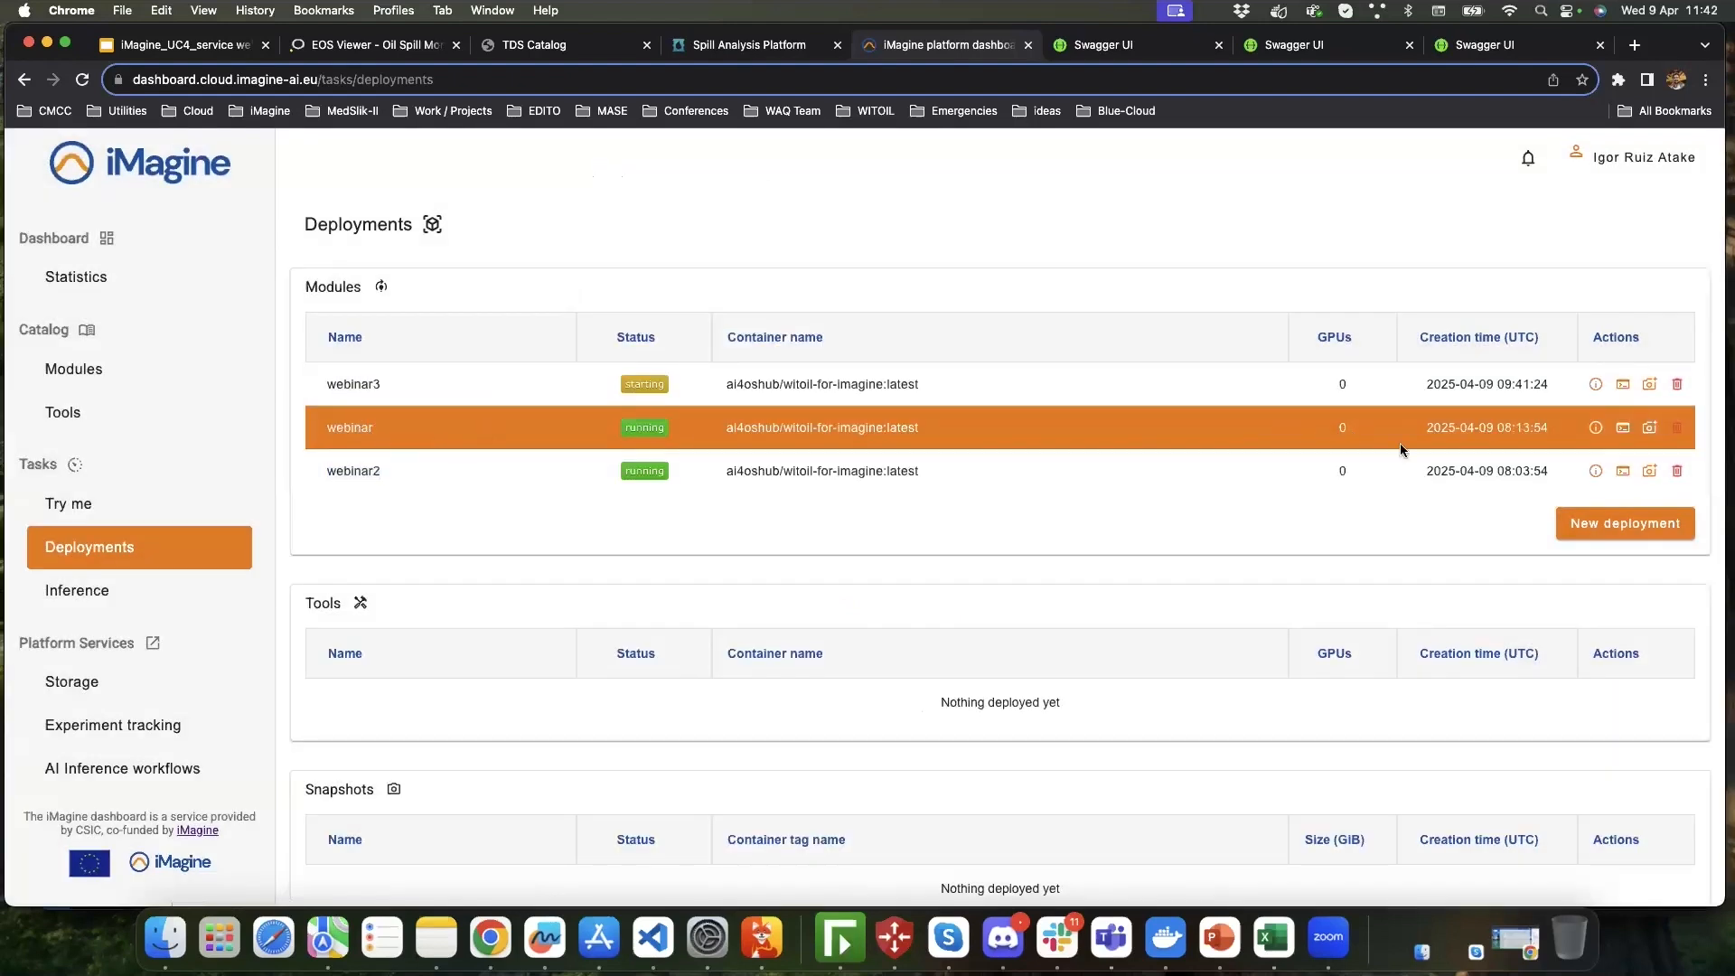
# - Try the webinar deployment's Gradio UI and Swagger API endpoints, then close its details
pyautogui.click(1597, 430)
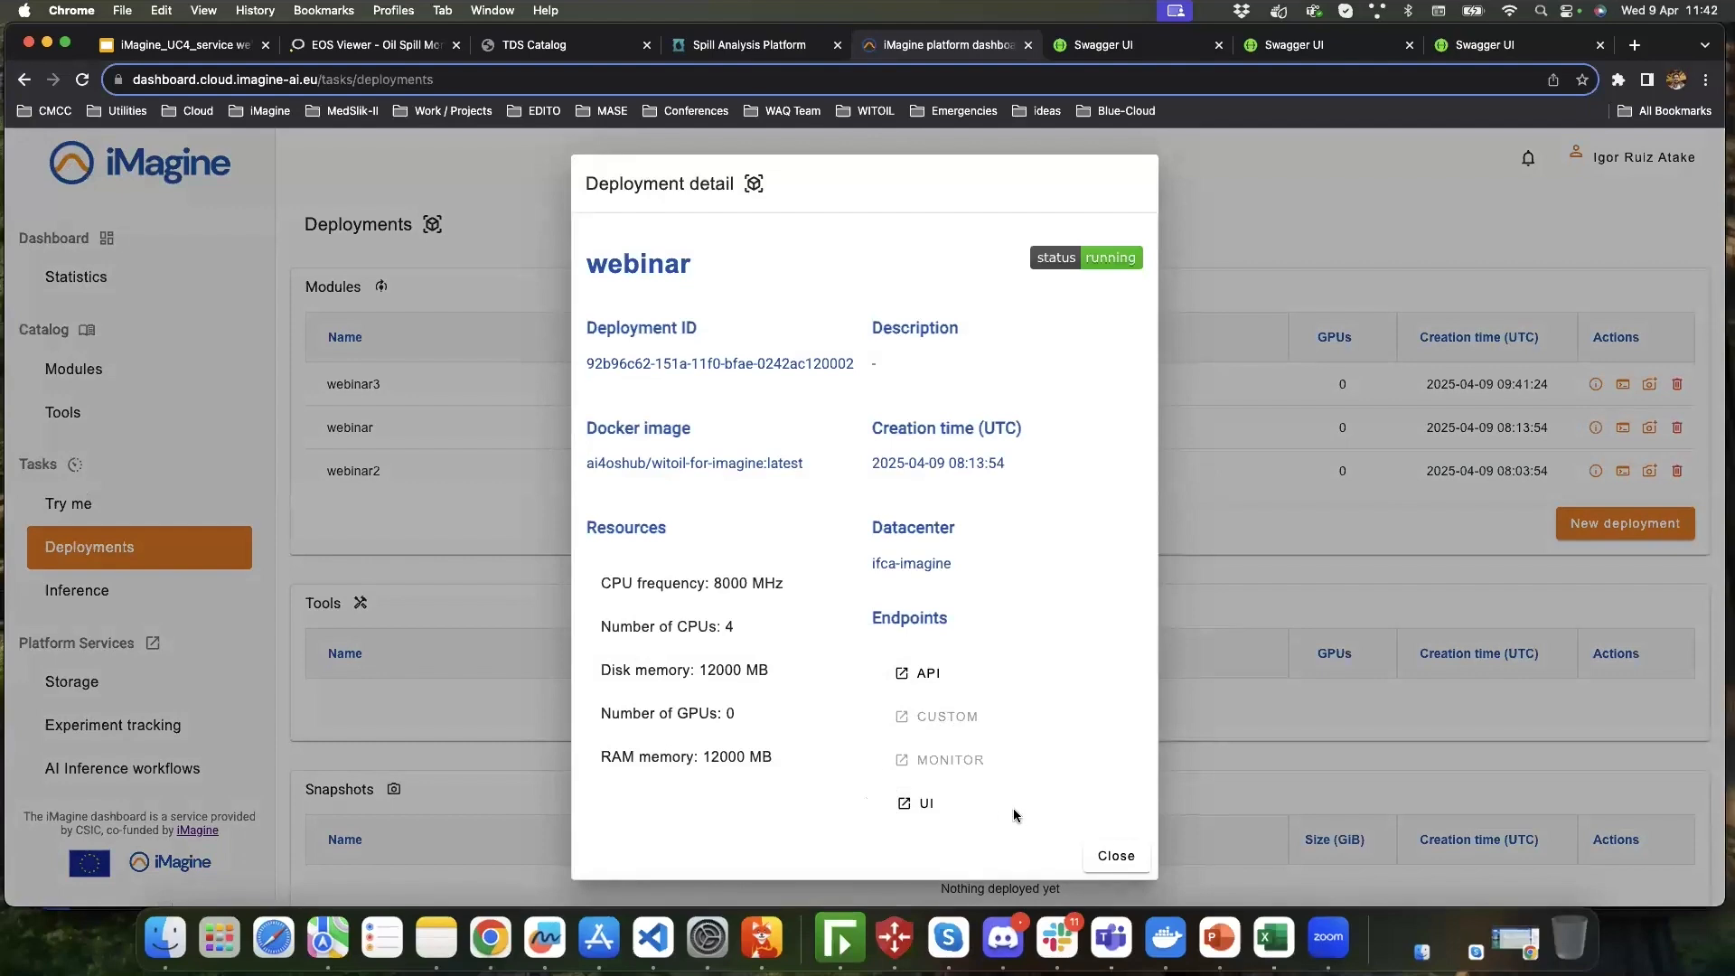
pyautogui.click(916, 805)
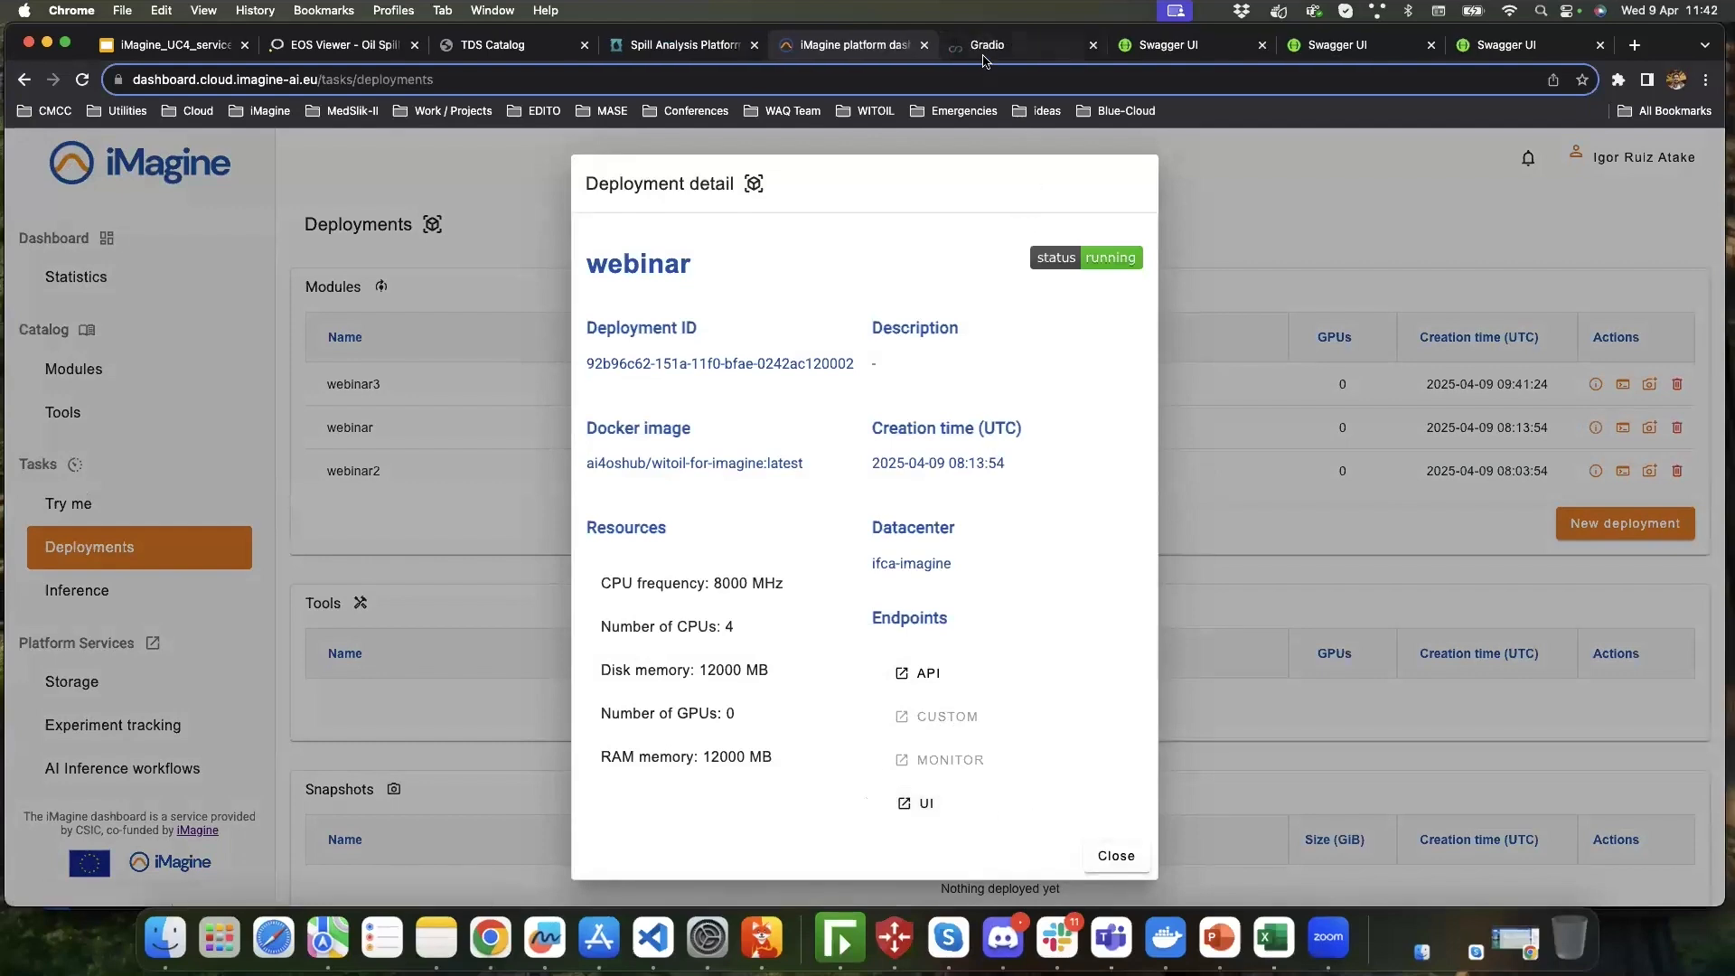
pyautogui.click(985, 58)
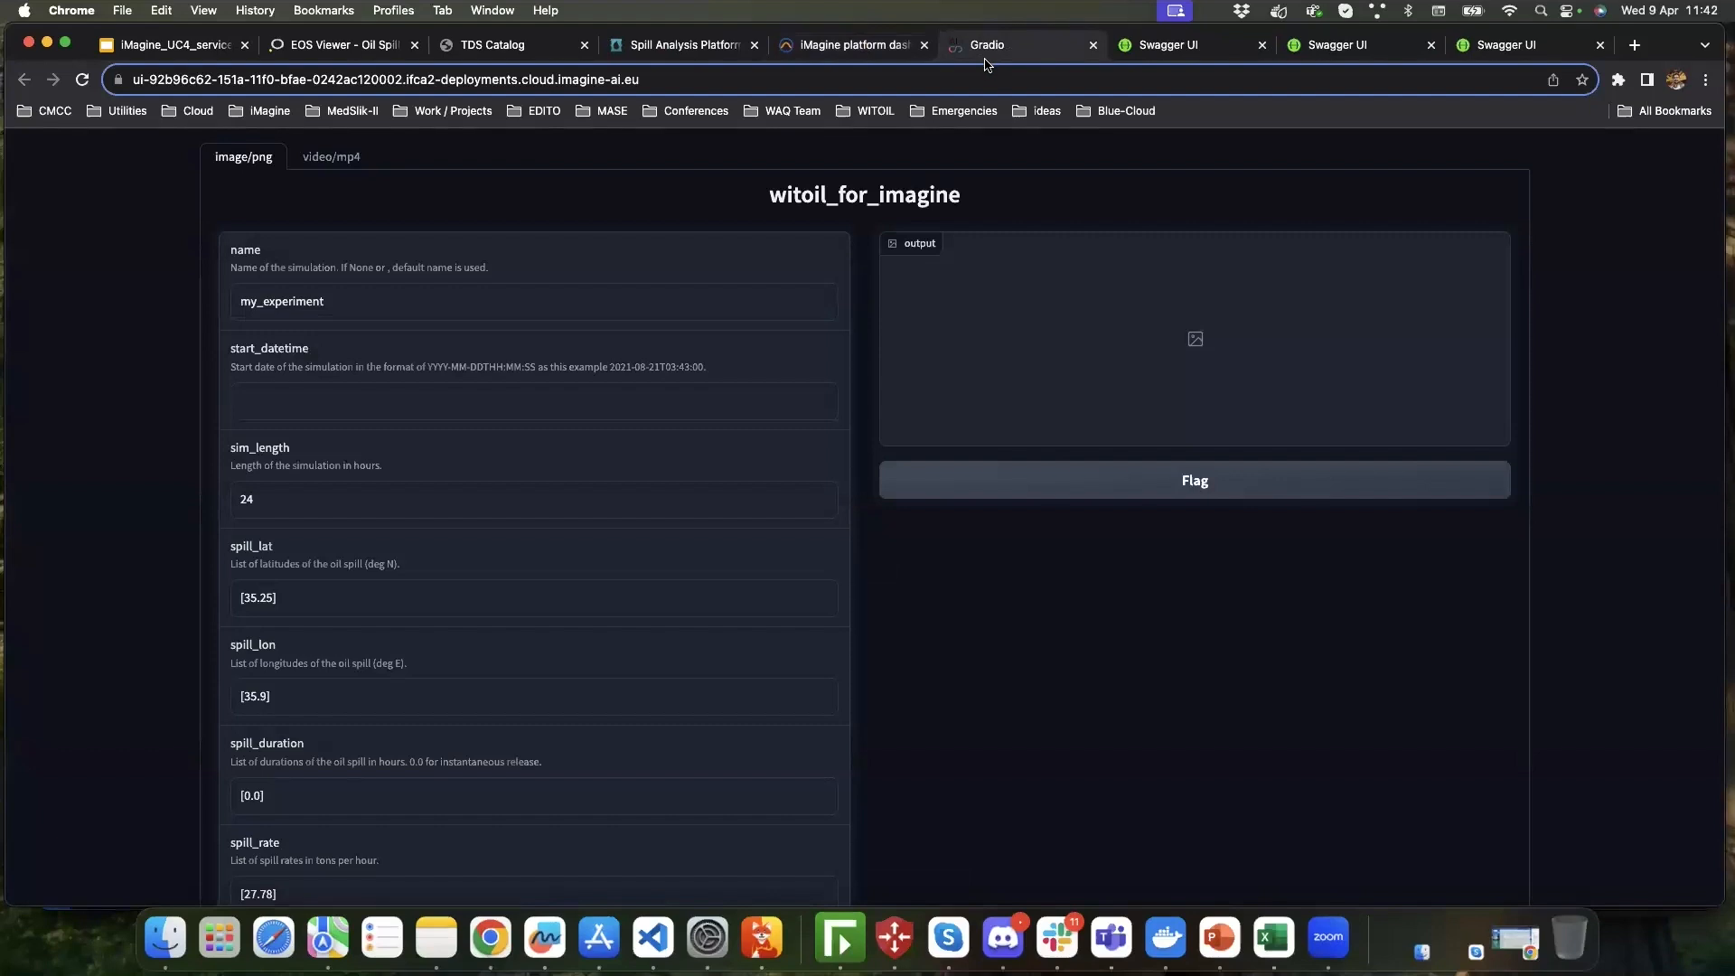
pyautogui.click(1094, 44)
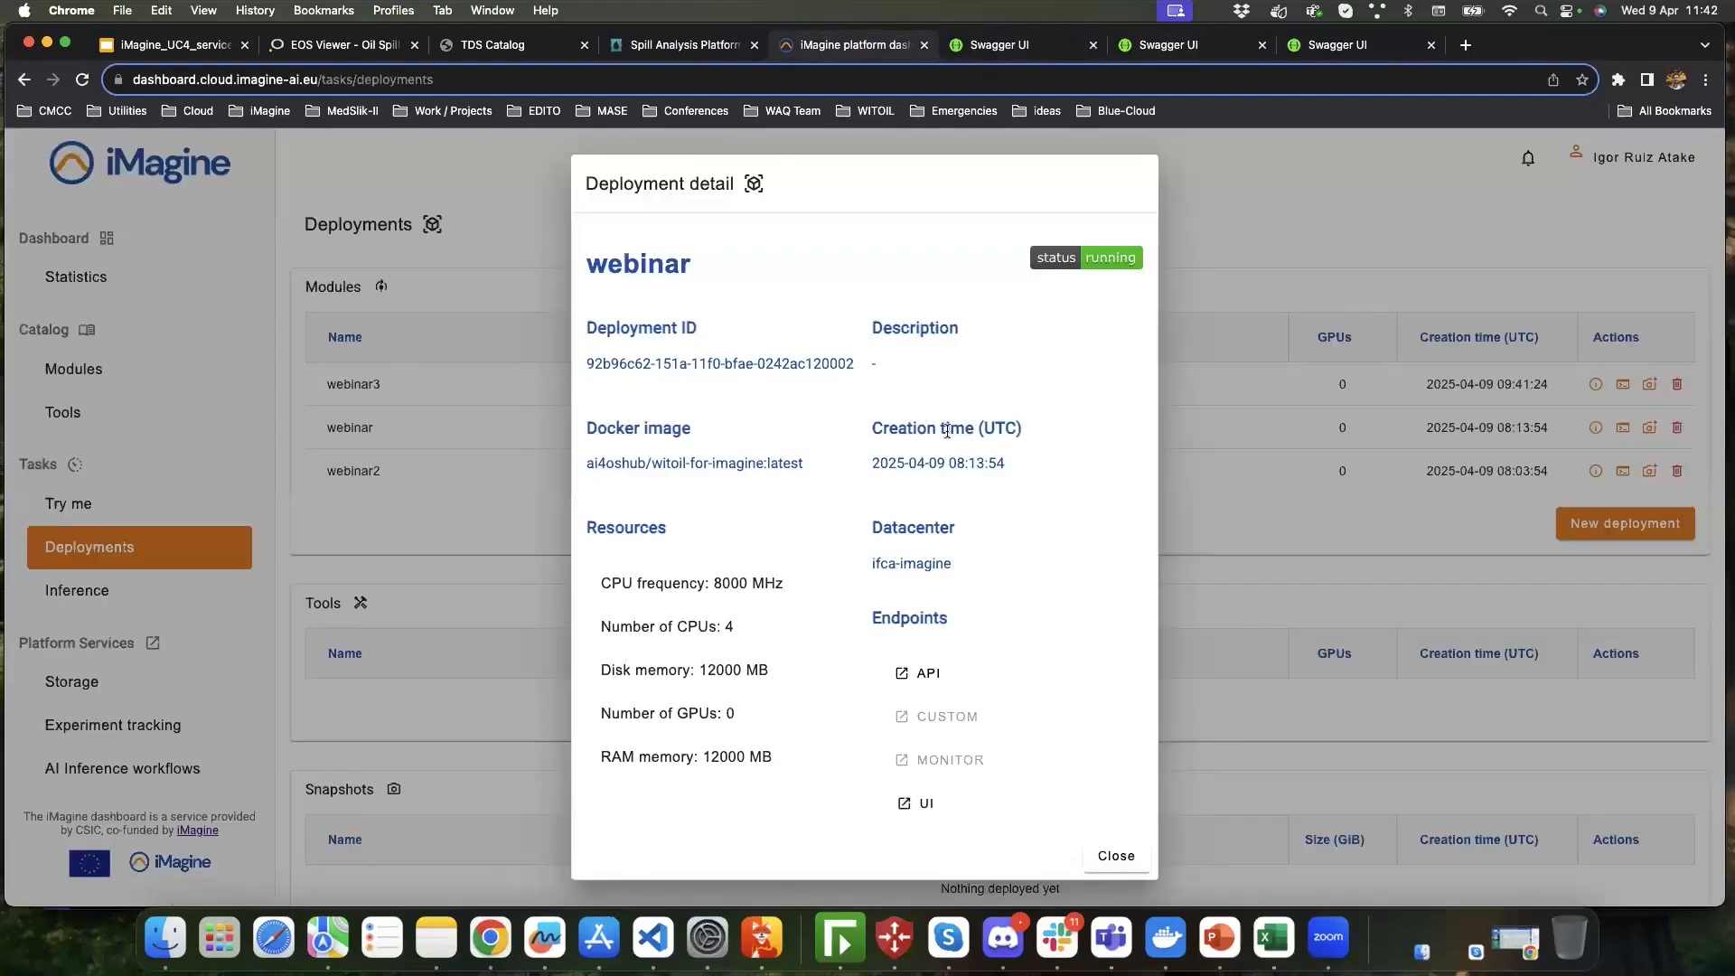
pyautogui.click(925, 672)
pyautogui.click(1006, 41)
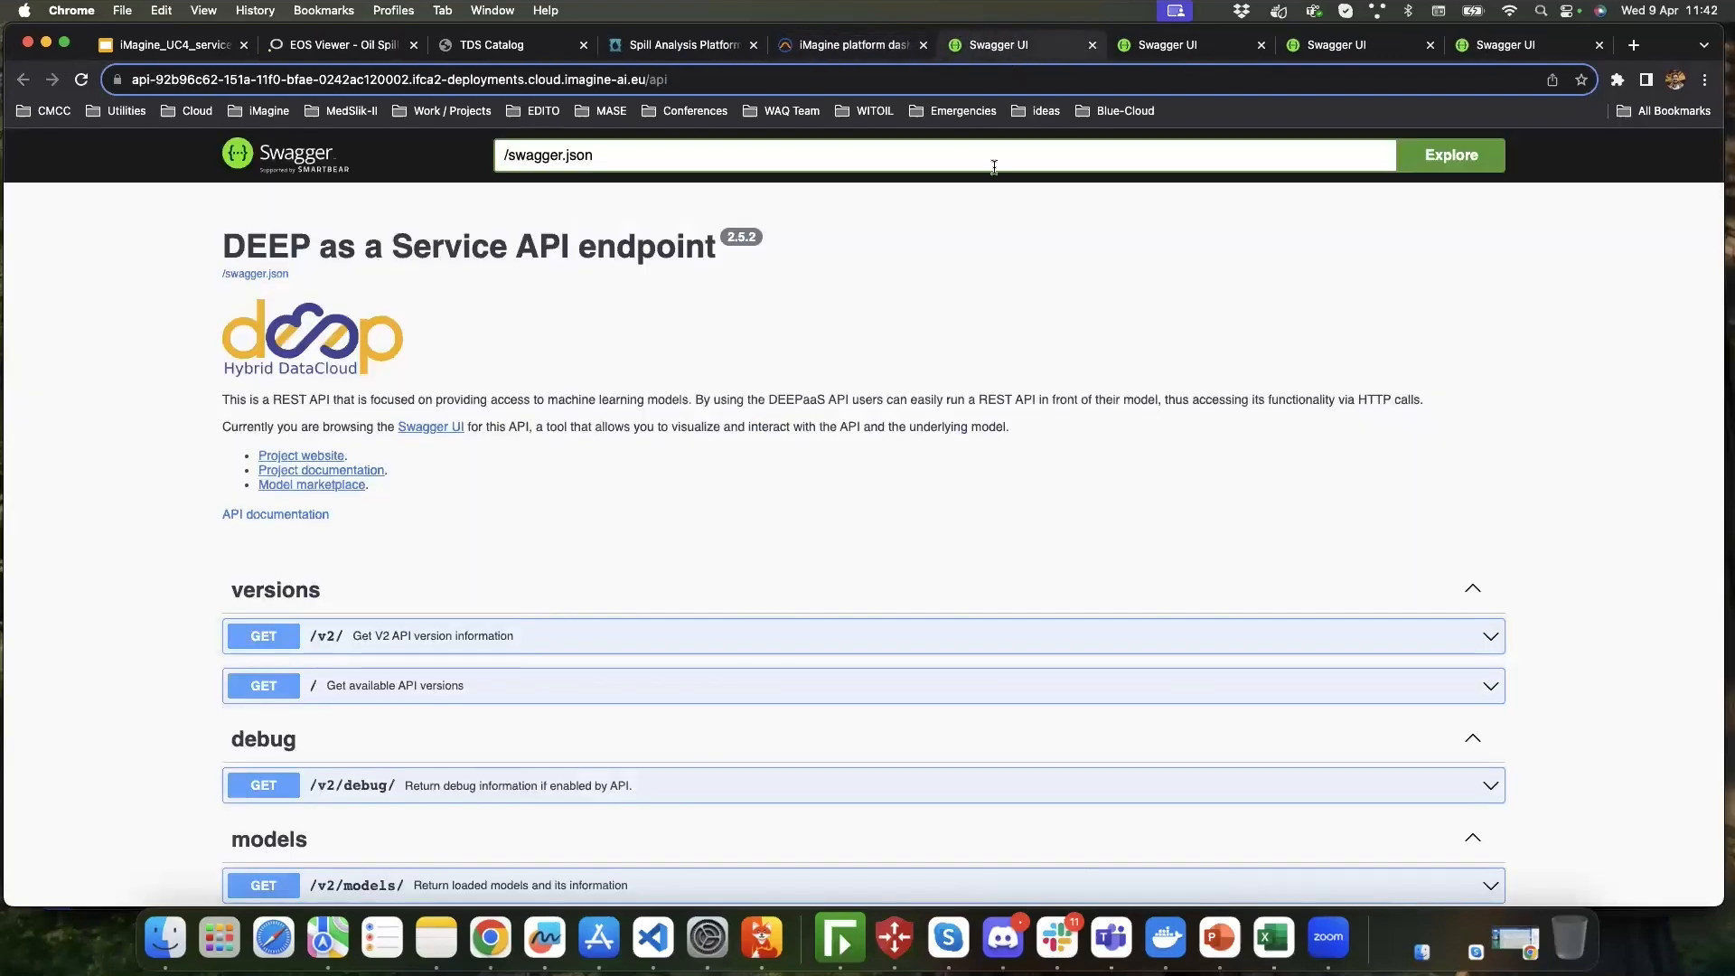
pyautogui.click(882, 50)
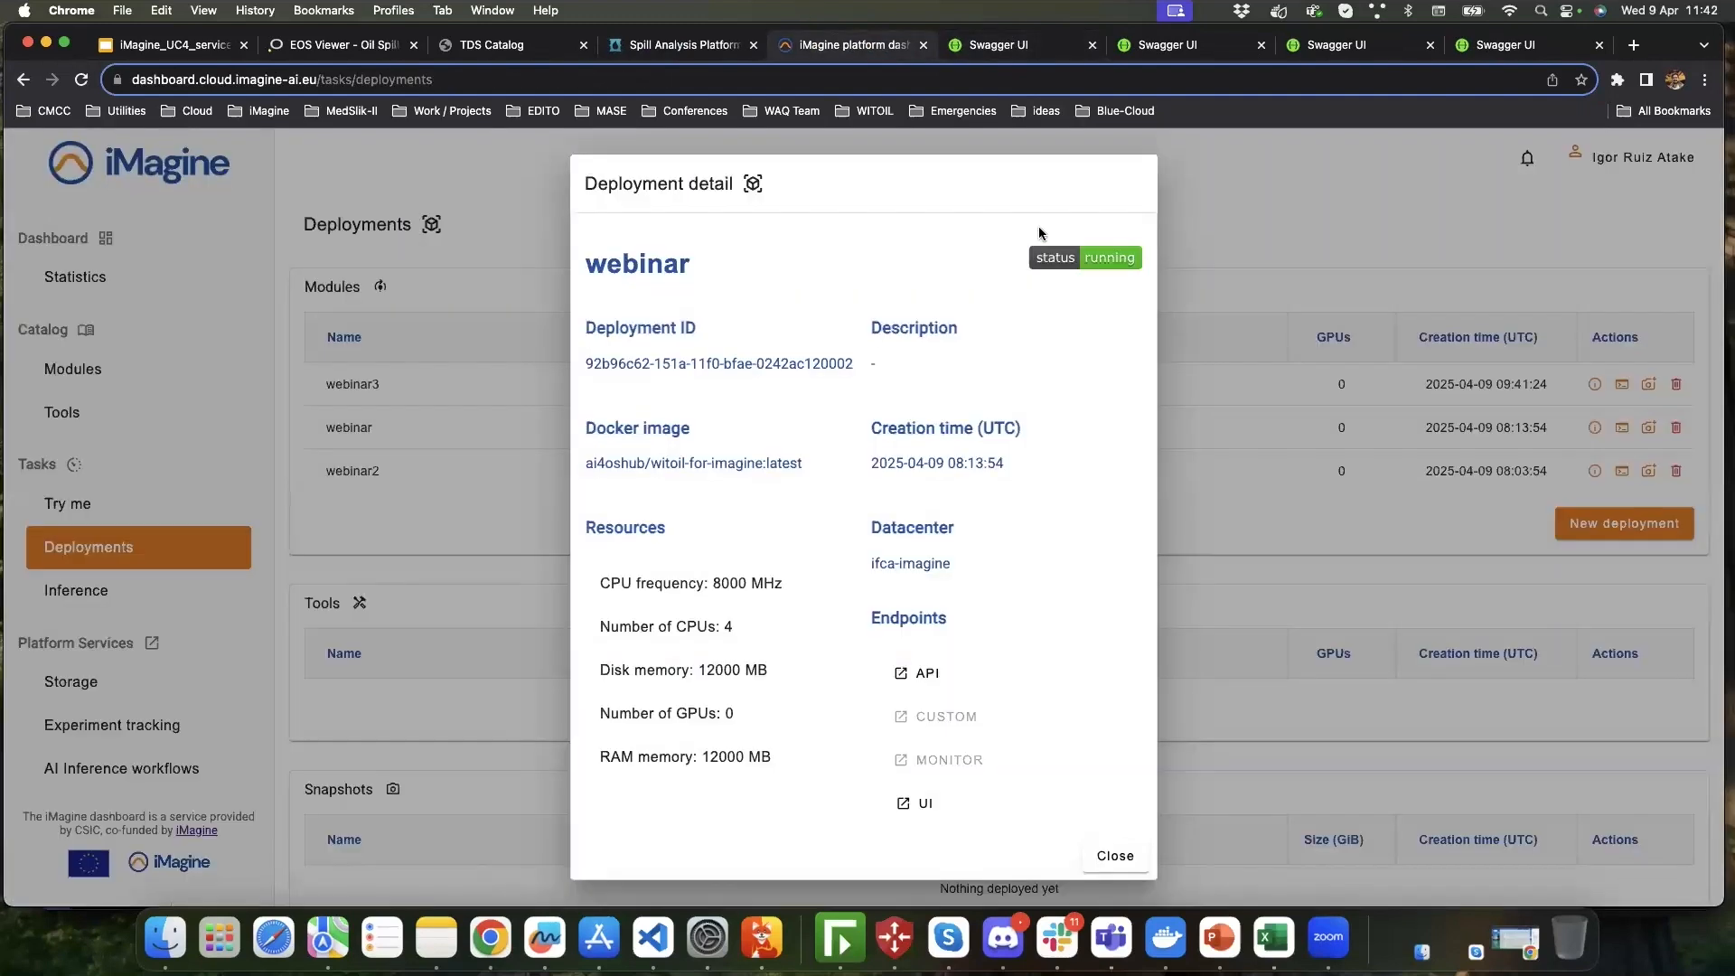
pyautogui.click(1116, 857)
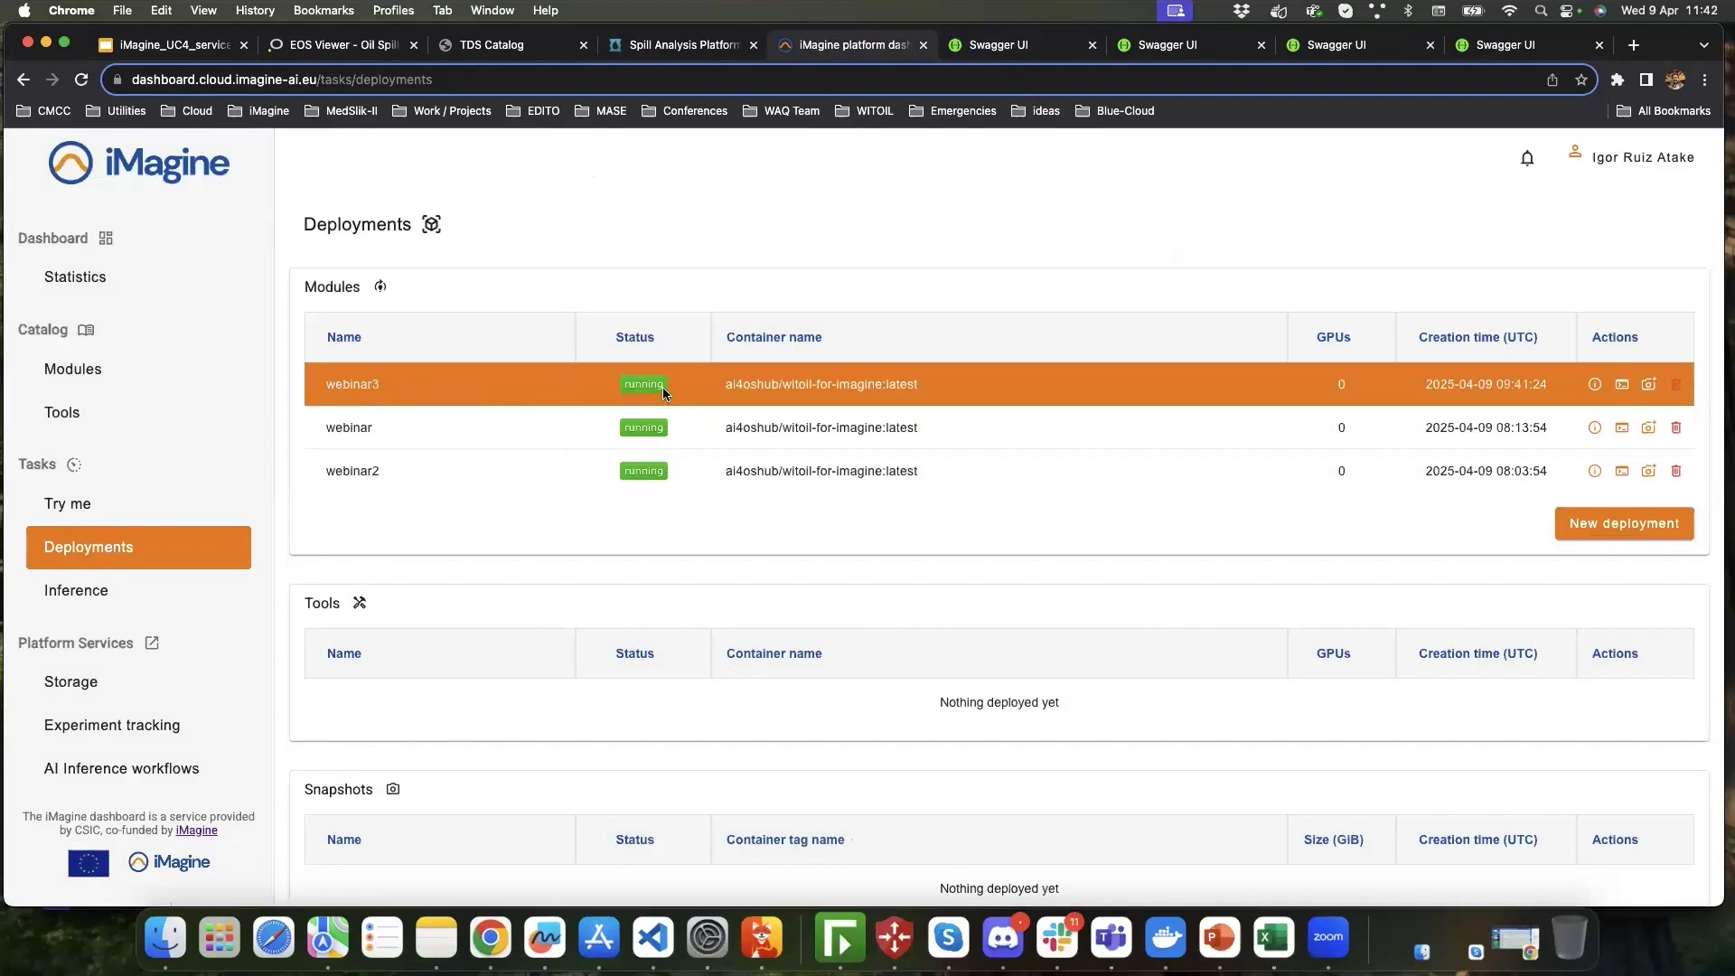
# - Open webinar3's details and launch its API endpoint as the DEEP as a Service Swagger page
pyautogui.click(1597, 389)
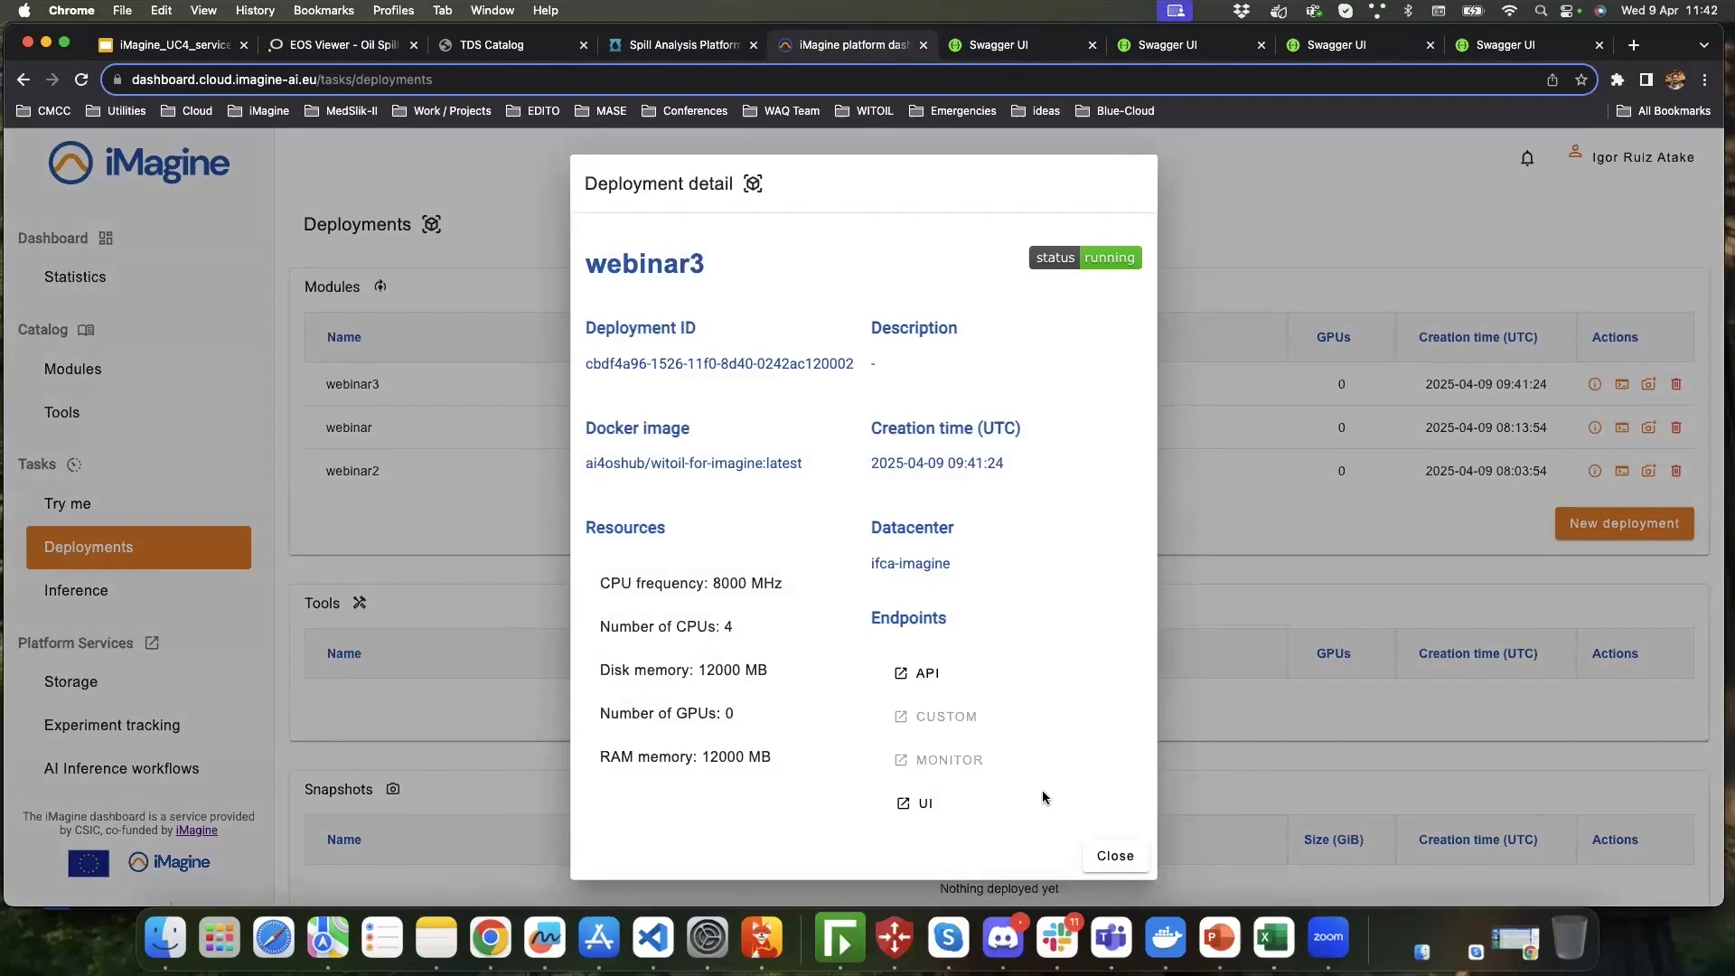
pyautogui.keyDown('super'); pyautogui.click(918, 804); pyautogui.keyUp('super')
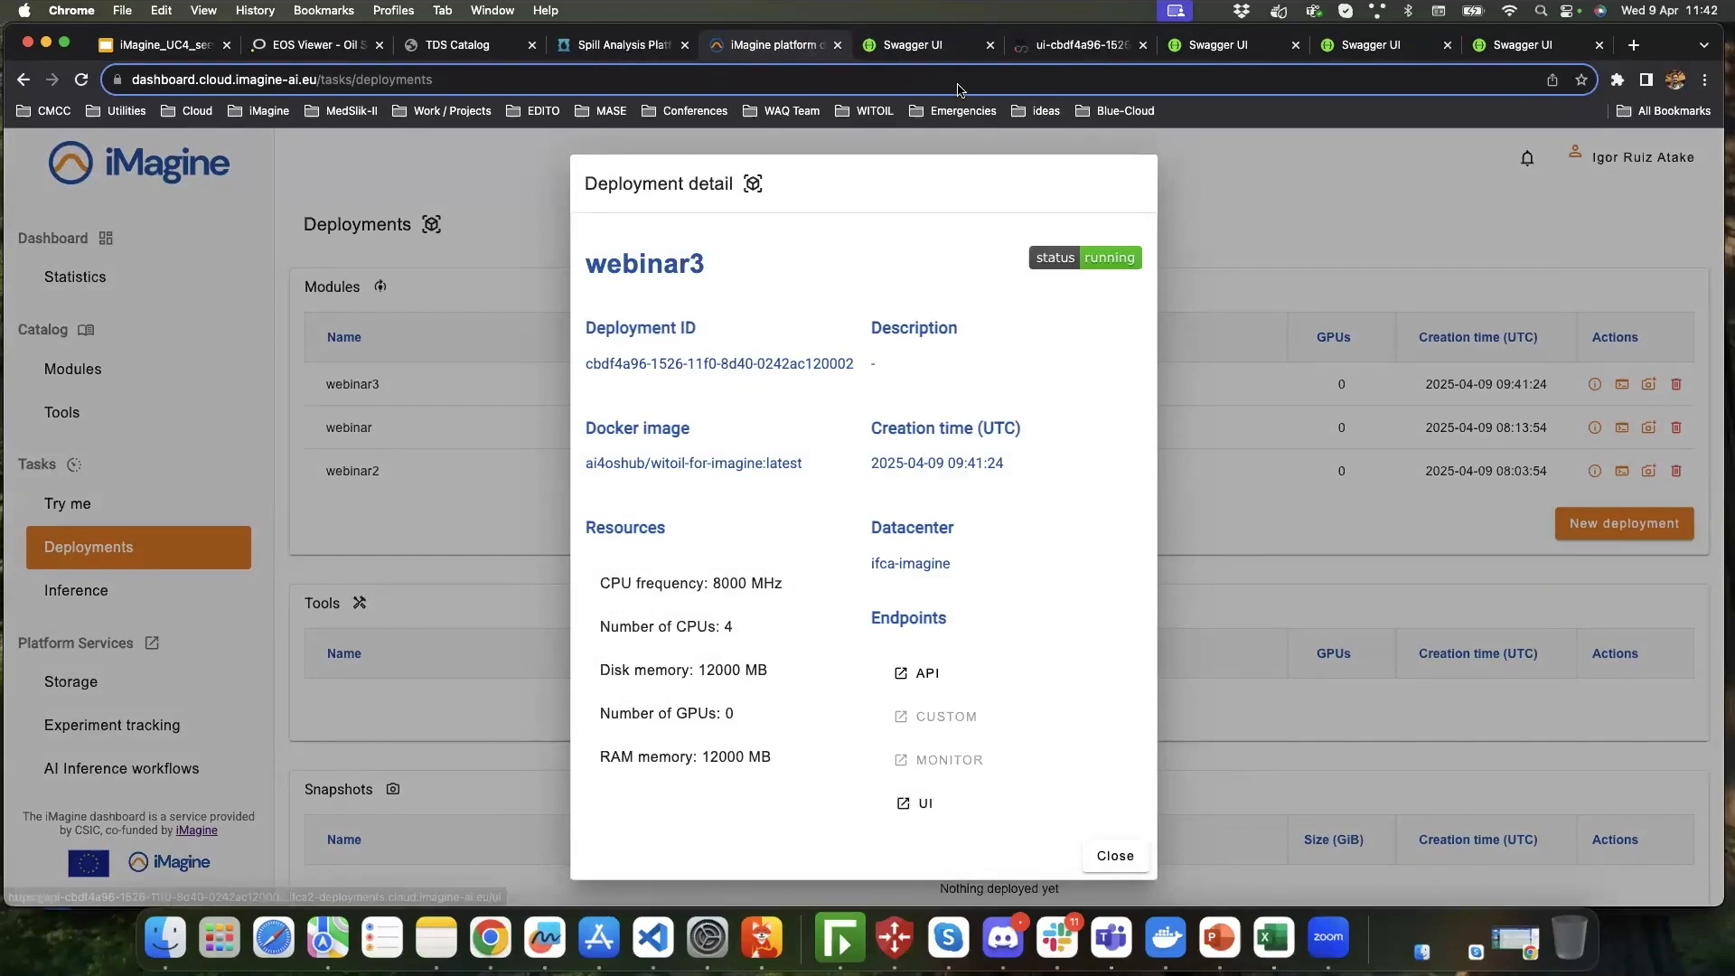
pyautogui.click(960, 47)
pyautogui.click(991, 44)
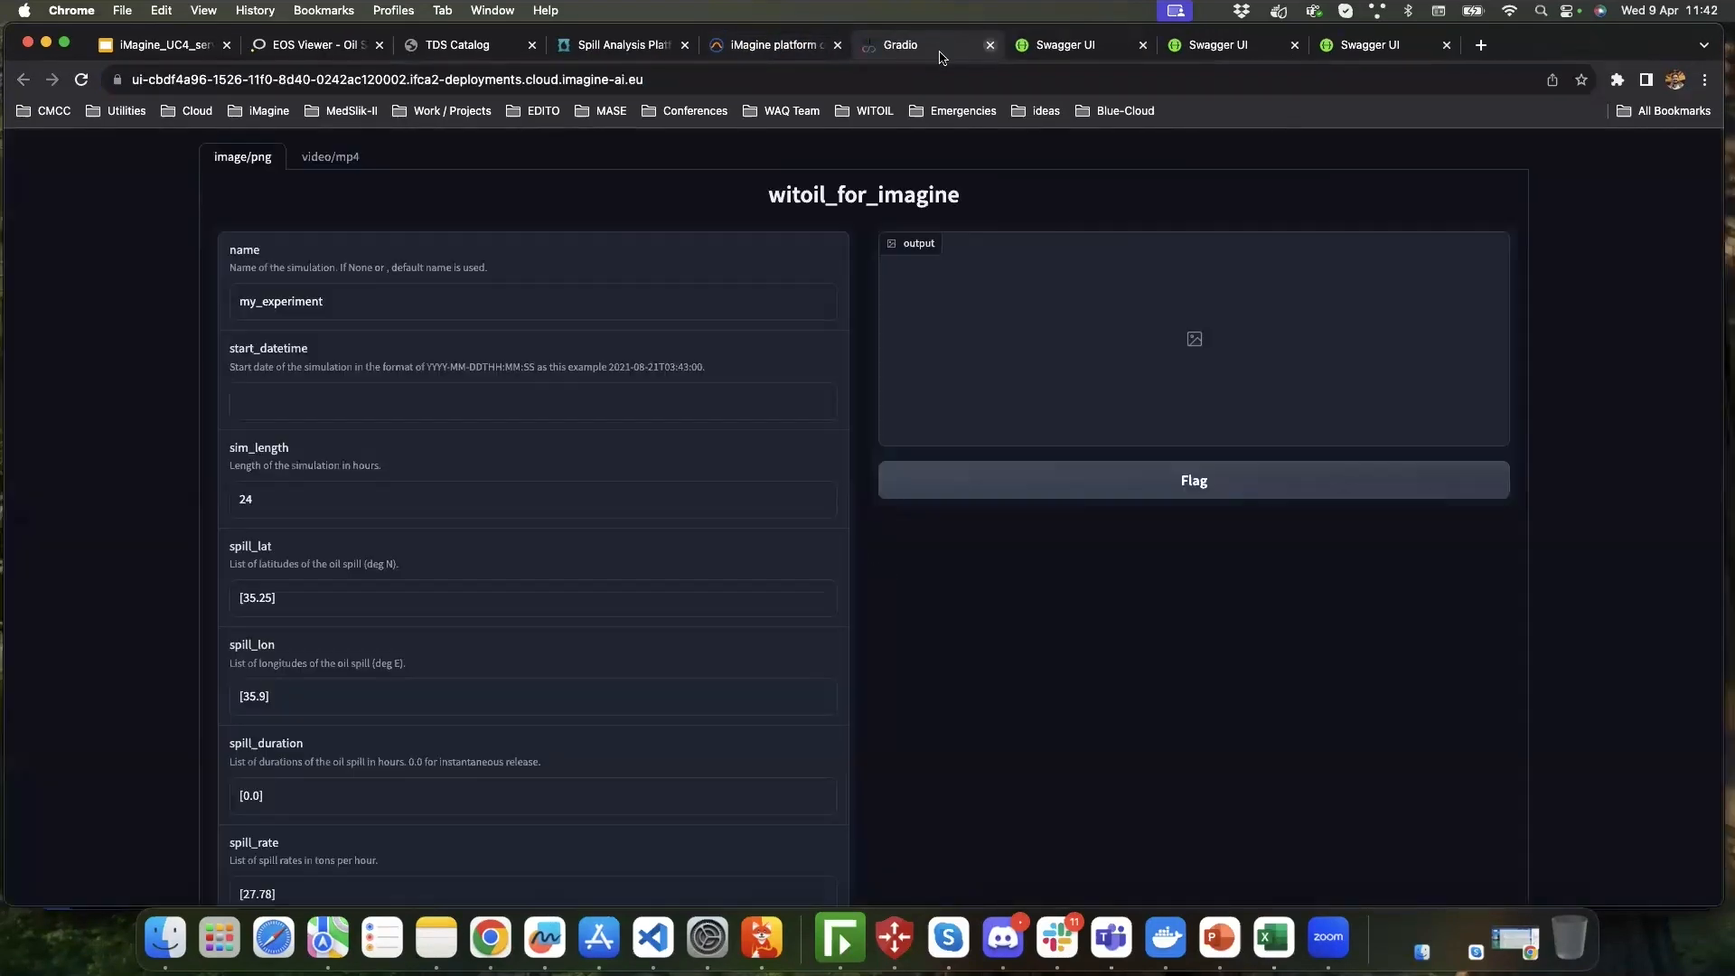
pyautogui.click(991, 44)
pyautogui.keyDown('super'); pyautogui.click(907, 680); pyautogui.keyUp('super')
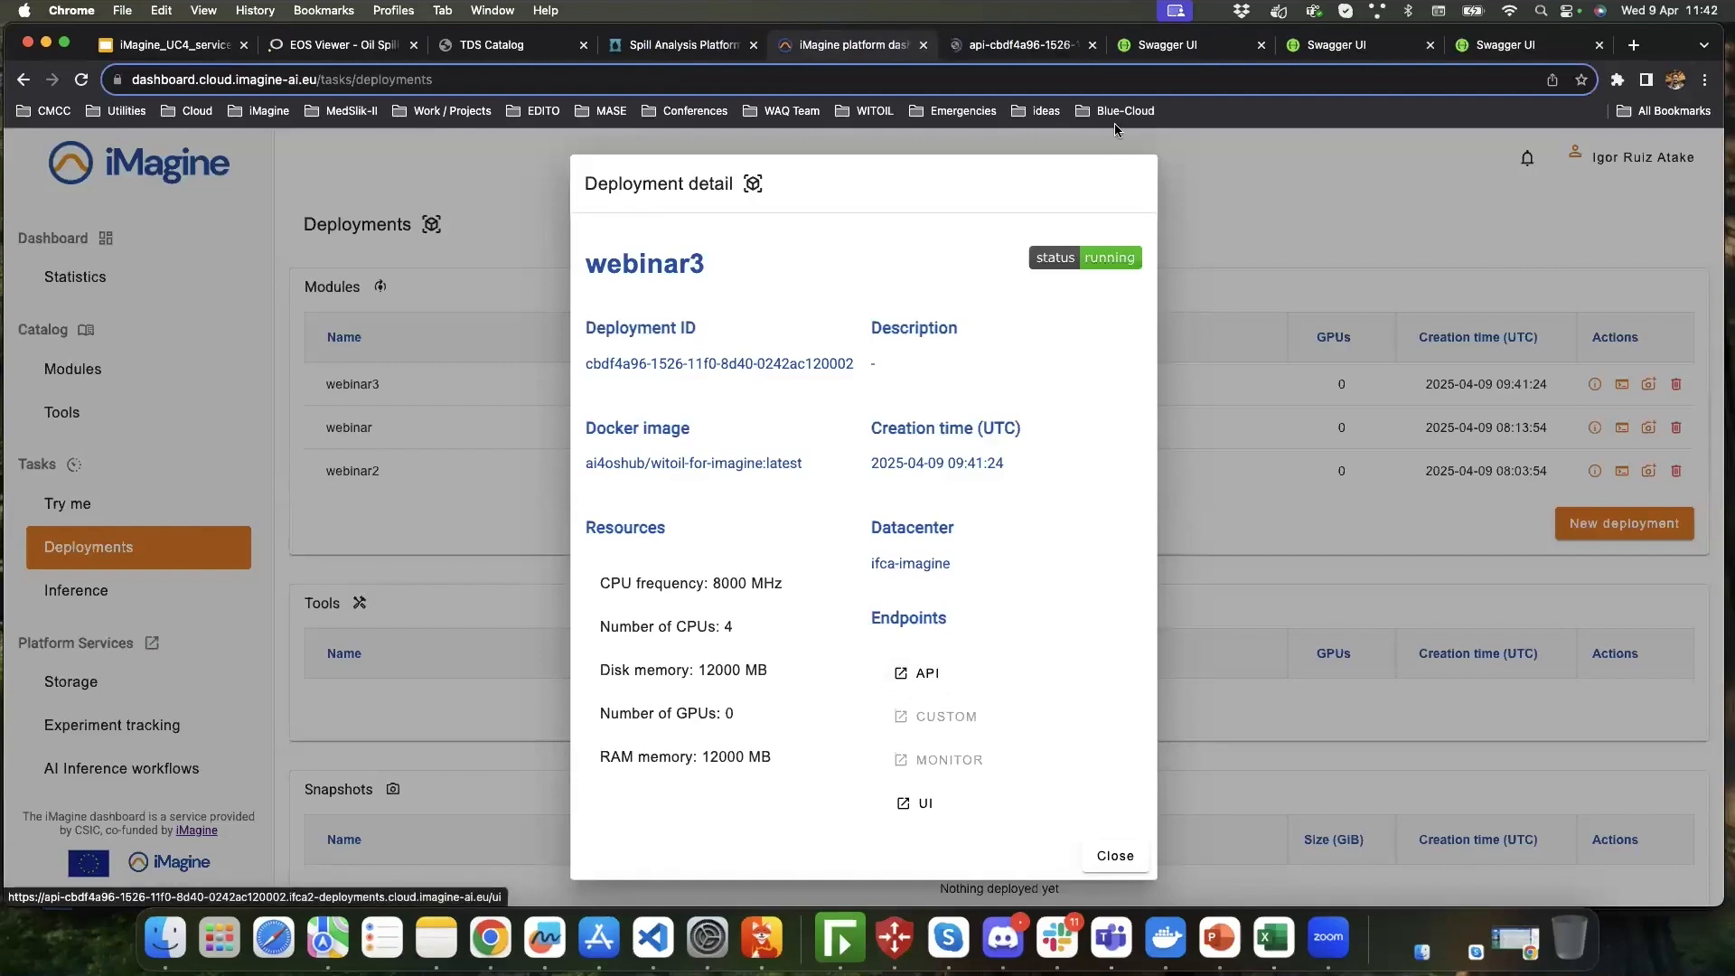
pyautogui.click(1031, 48)
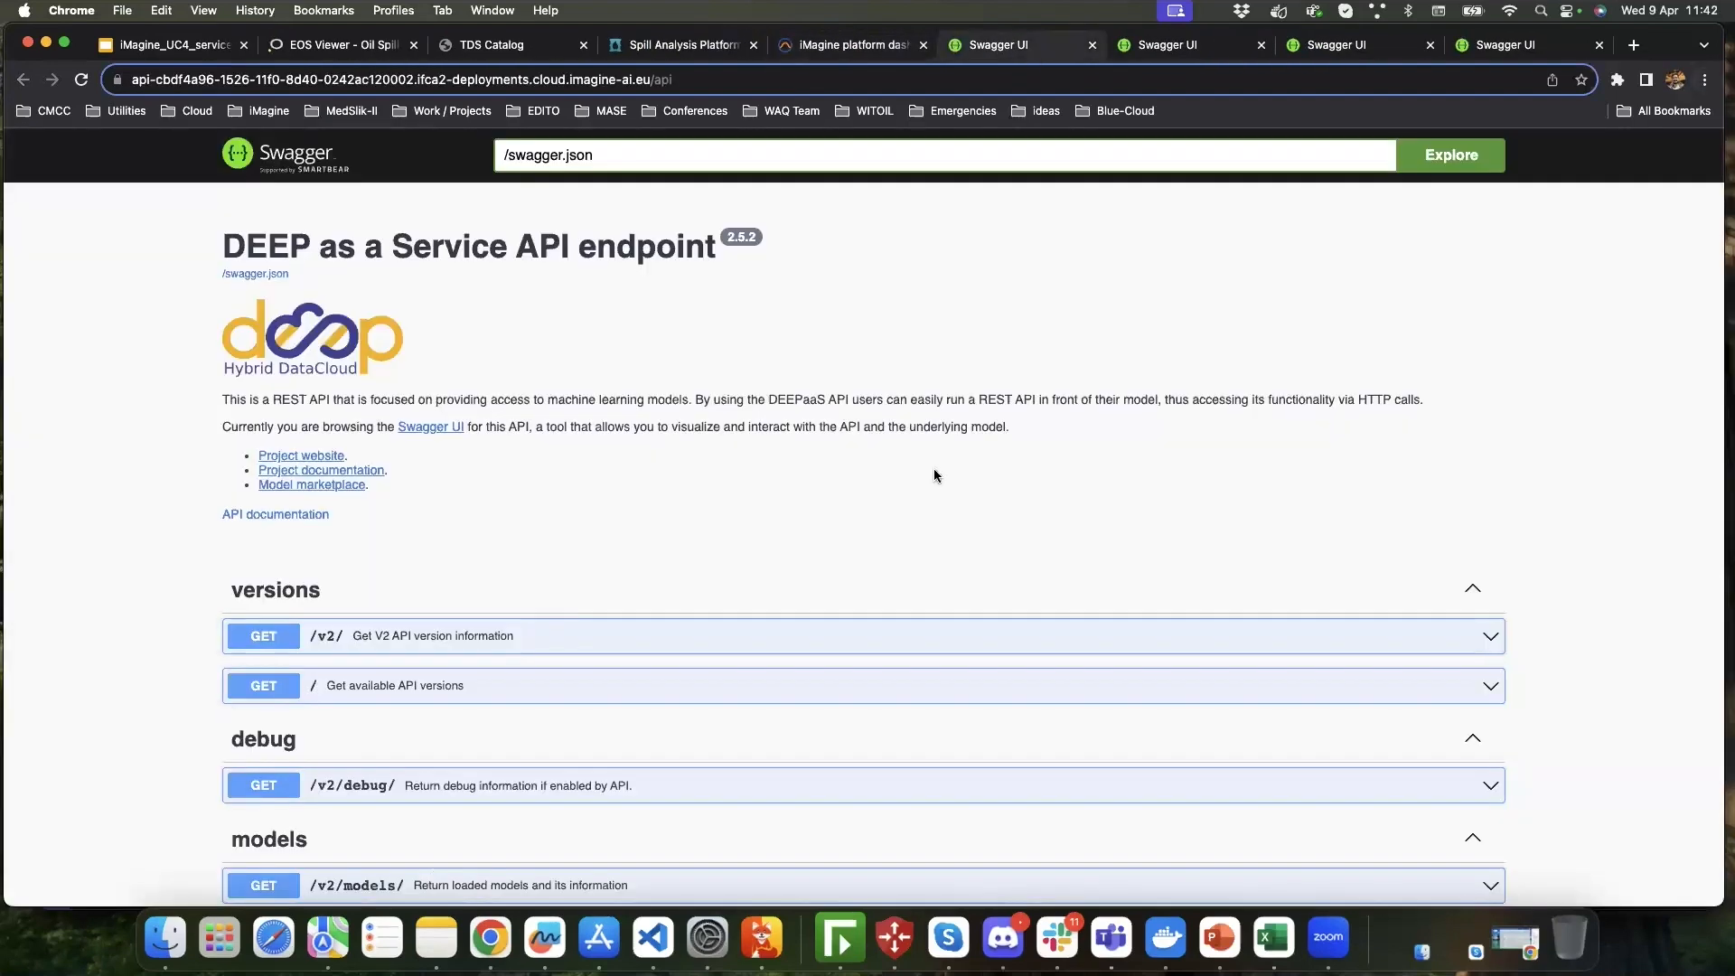
# - Expand the predict endpoint and make its parameters editable with Try it out
pyautogui.scroll(-1, 937, 476)
pyautogui.scroll(1, 1019, 476)
pyautogui.scroll(-3, 1577, 396)
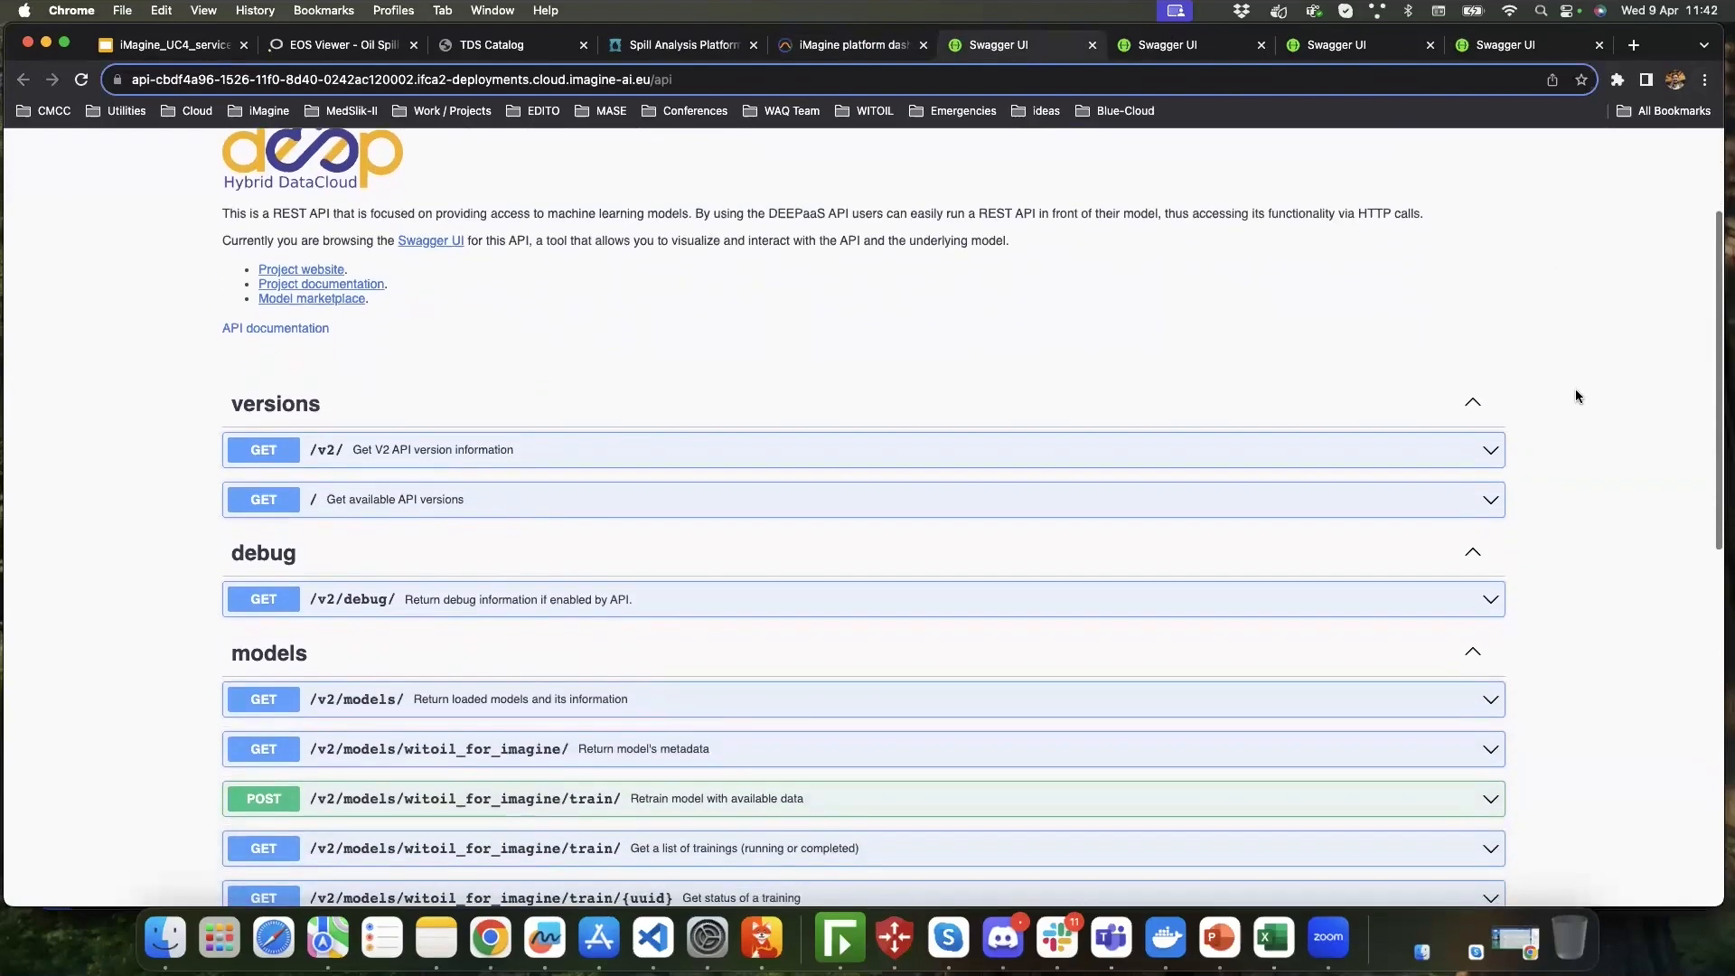
pyautogui.scroll(3, 1577, 396)
pyautogui.scroll(-7, 1578, 396)
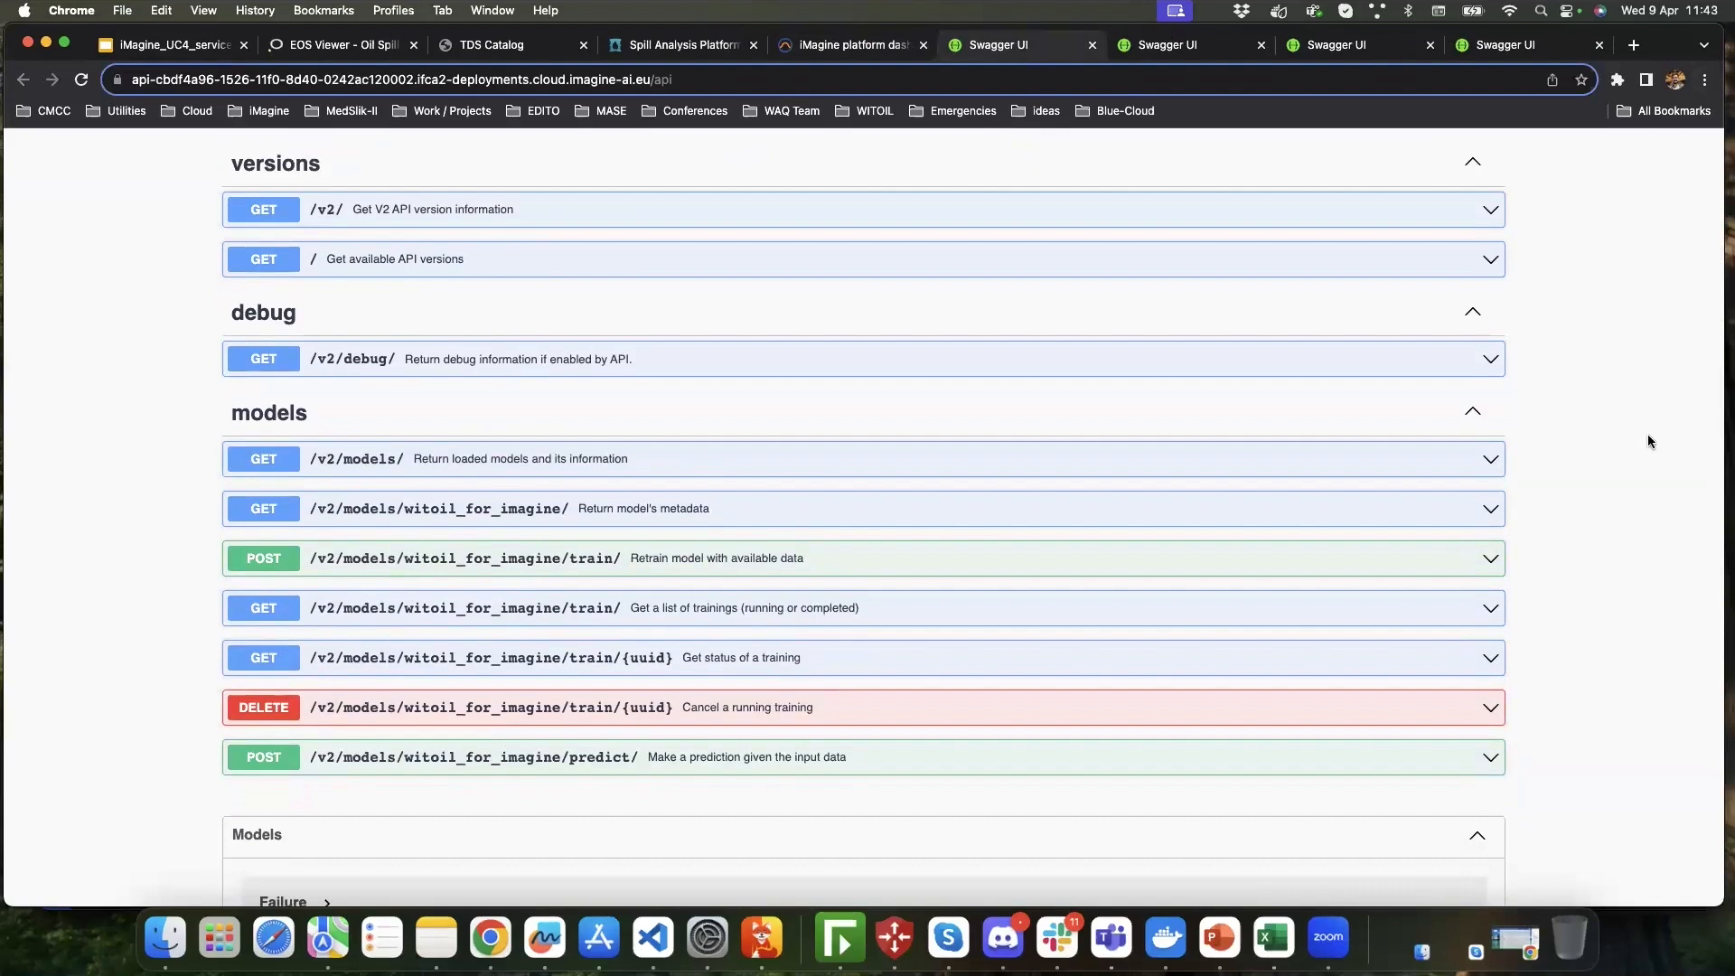
pyautogui.scroll(-5, 1646, 433)
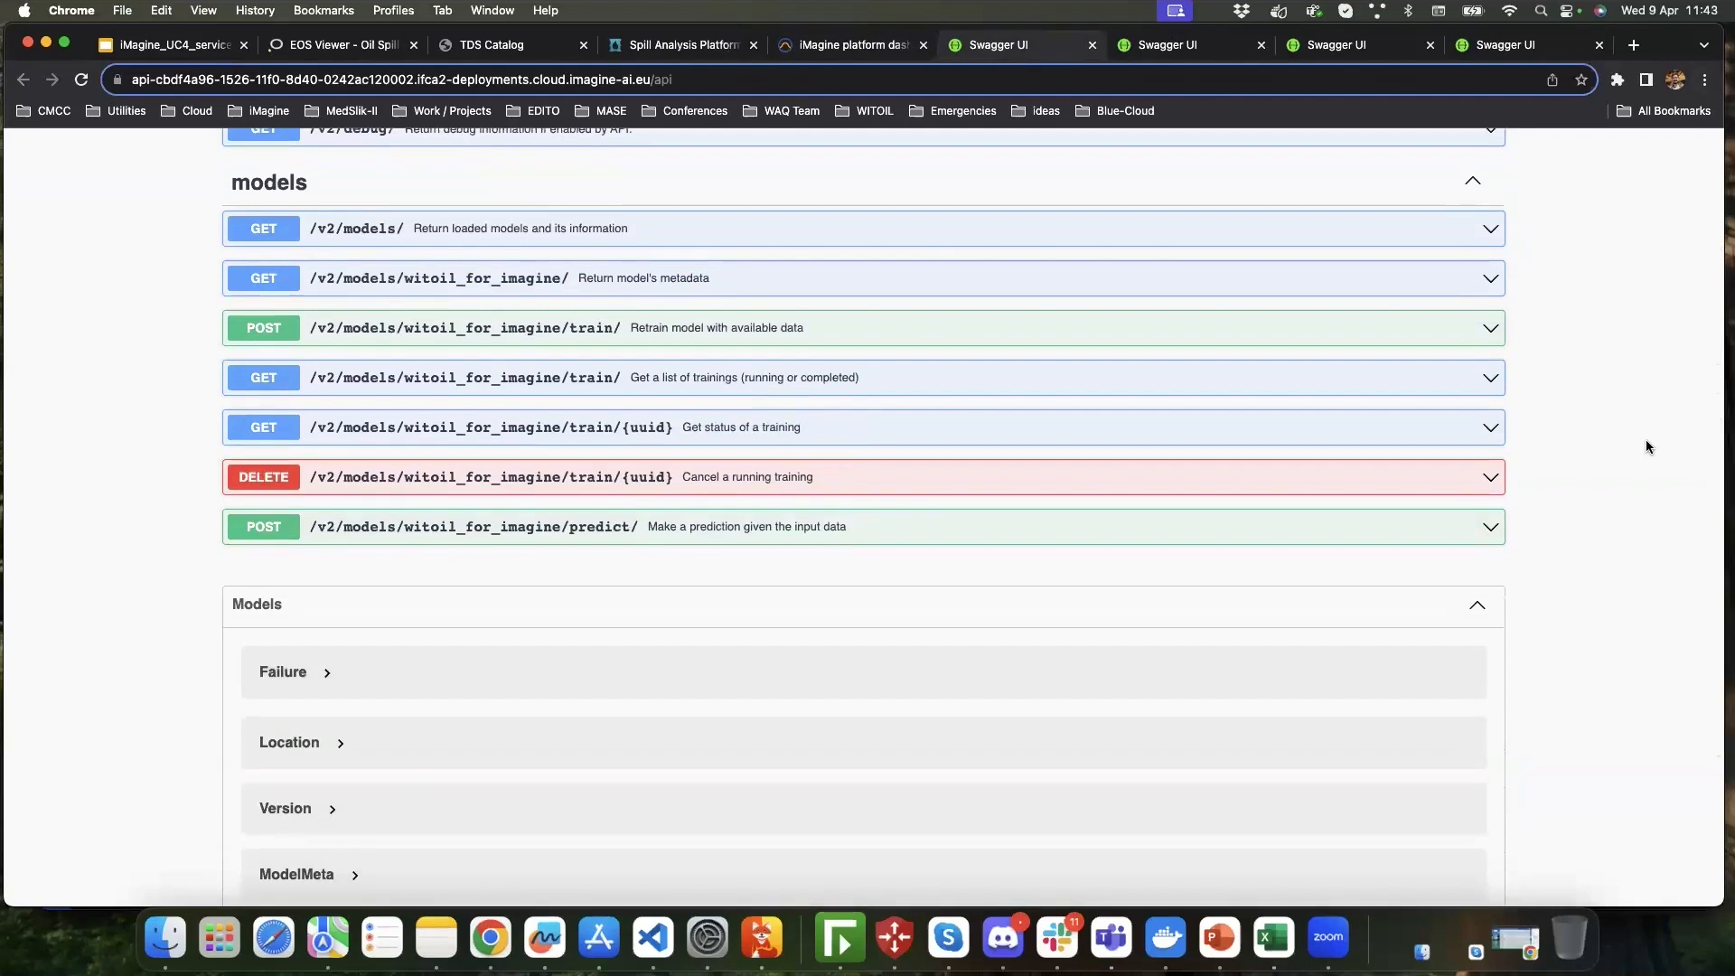
pyautogui.scroll(5, 1634, 439)
pyautogui.scroll(-2, 994, 452)
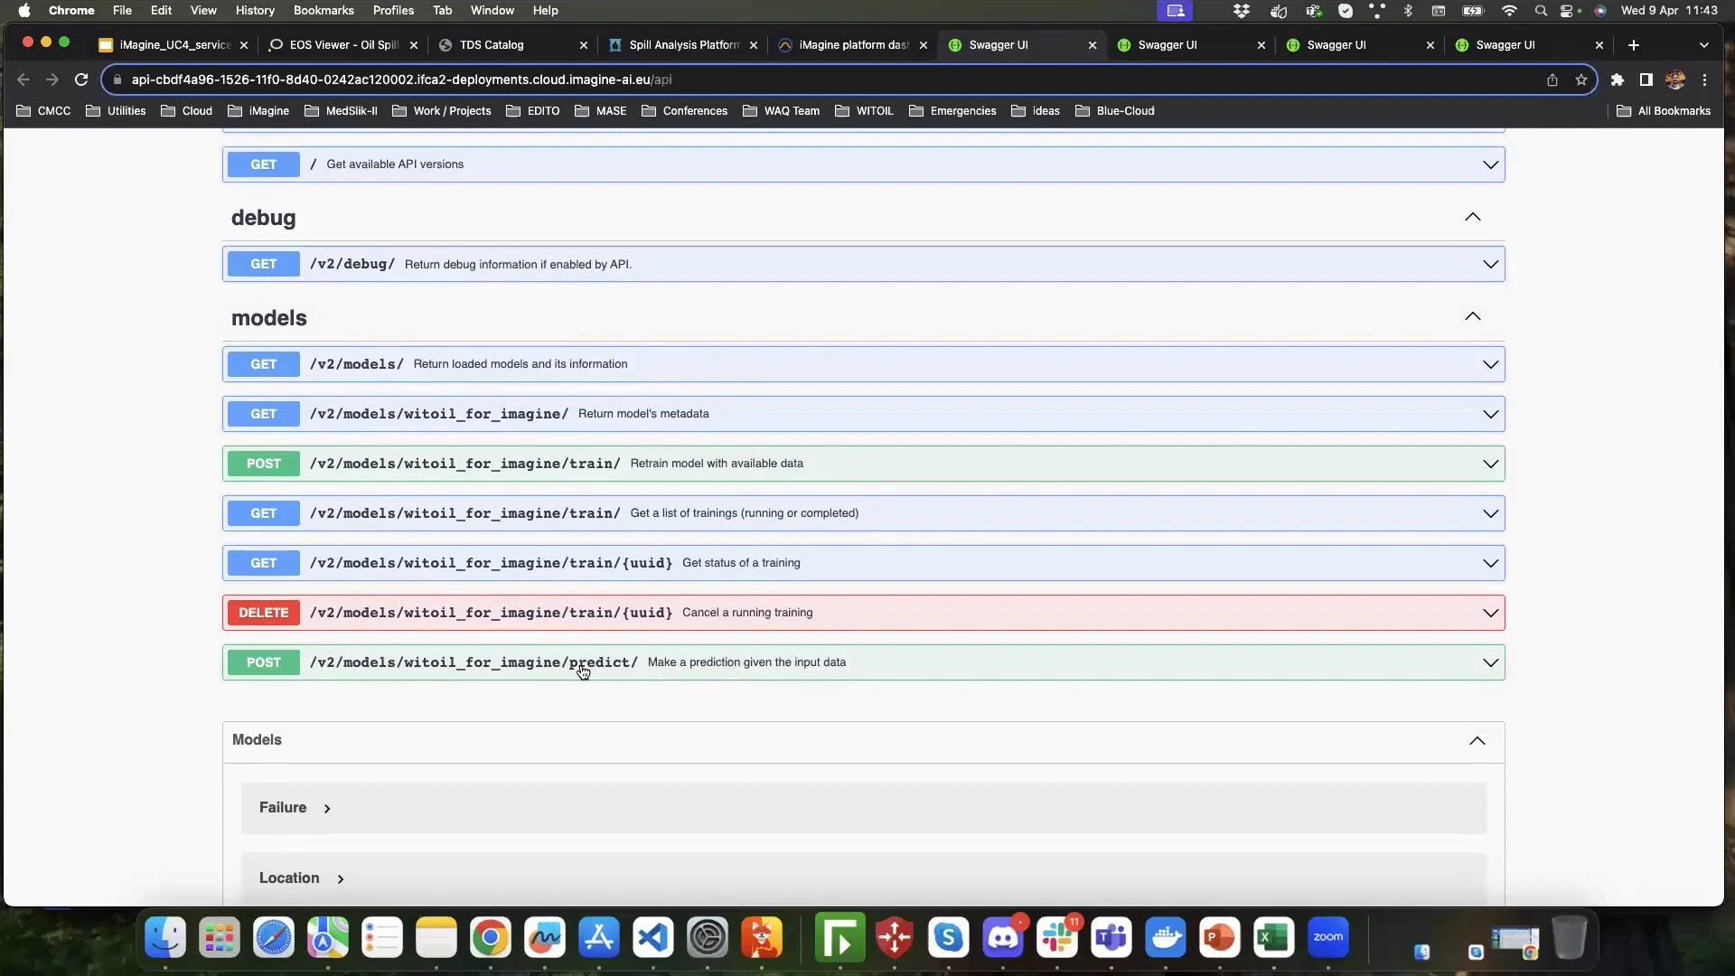
pyautogui.scroll(-1, 1260, 685)
pyautogui.click(1472, 647)
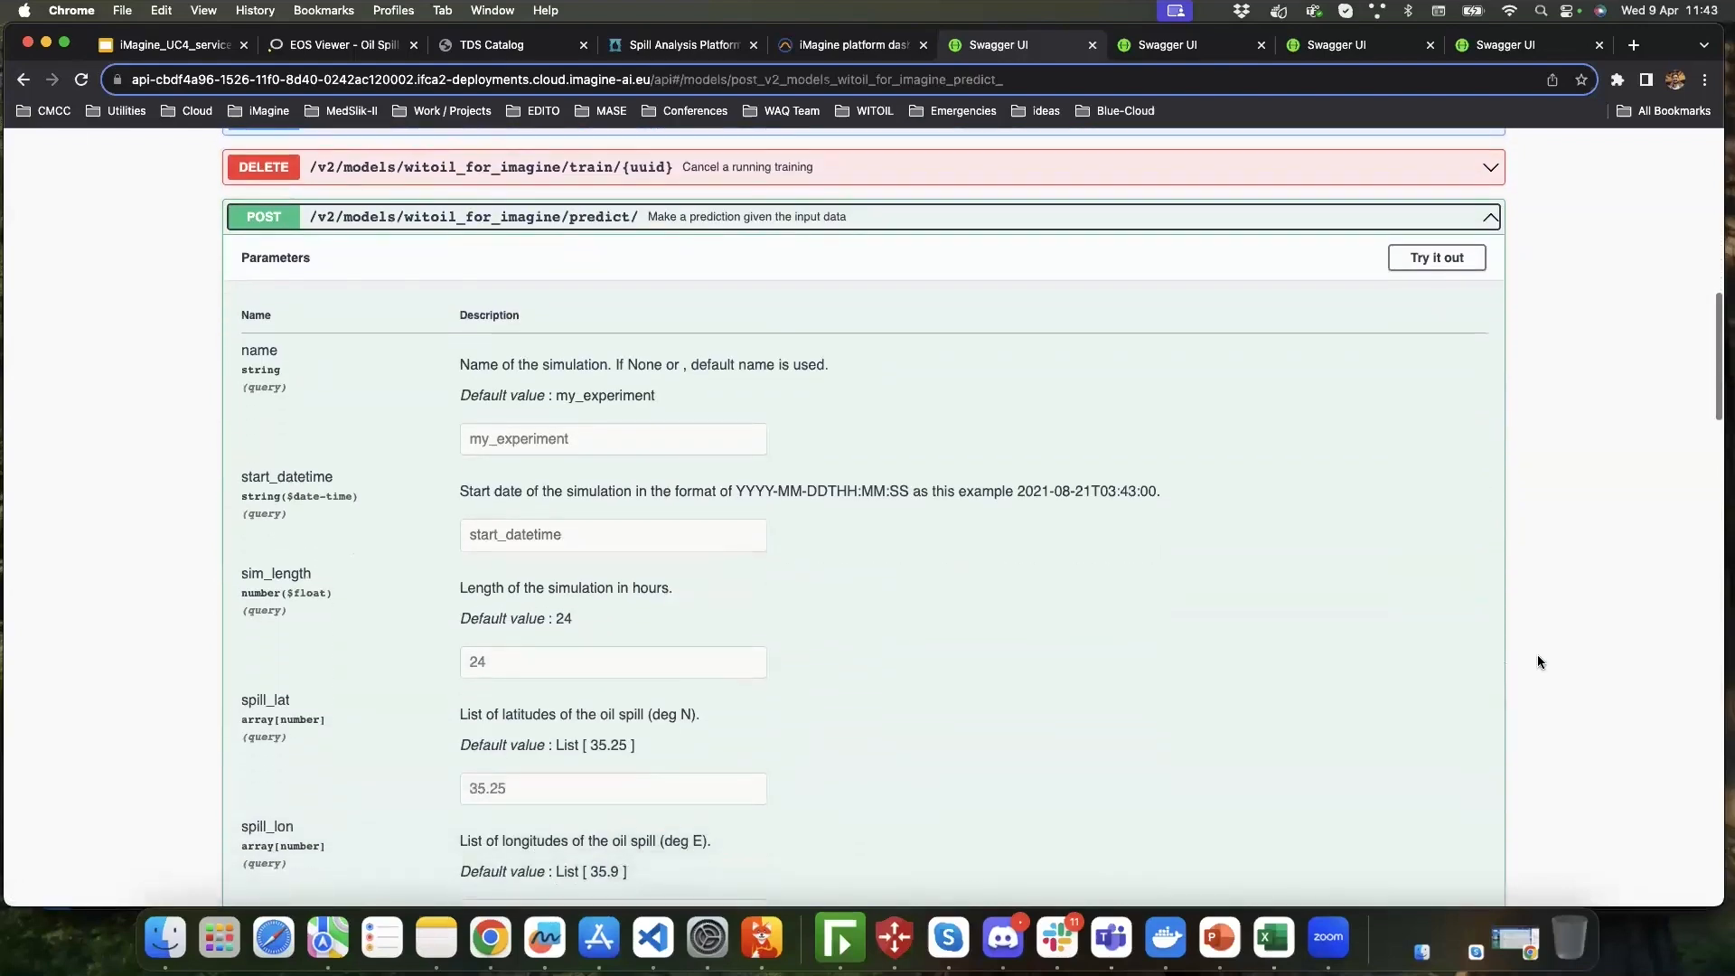
pyautogui.scroll(-5, 1538, 660)
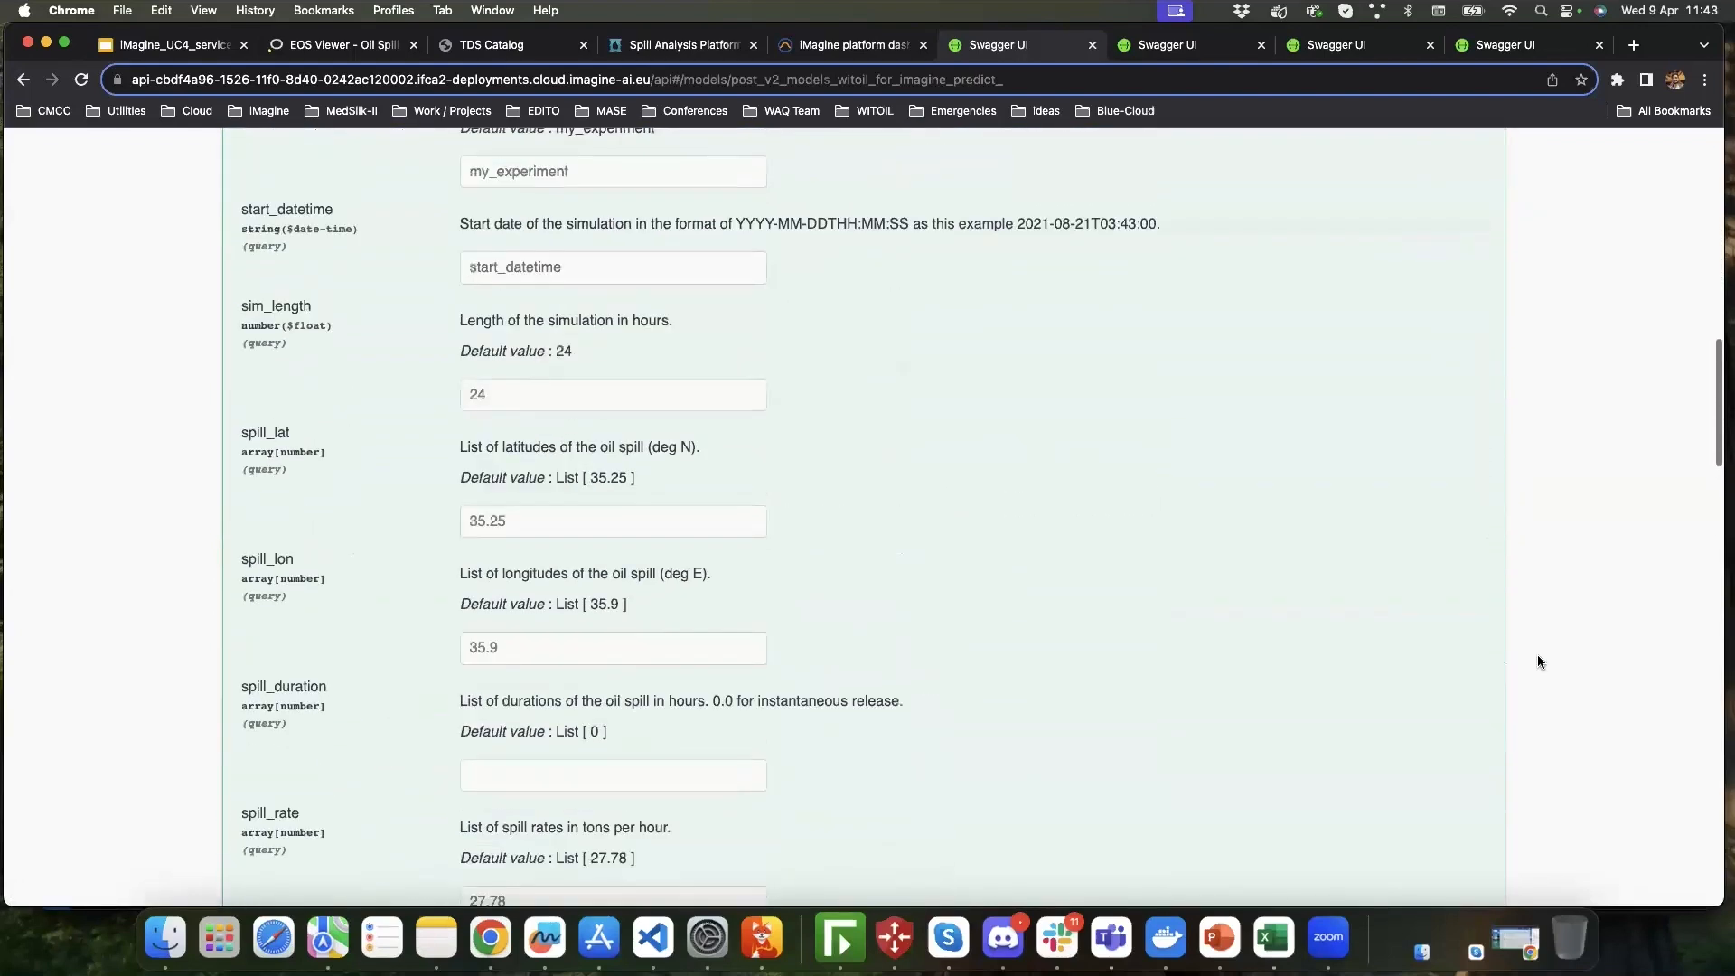
pyautogui.scroll(8, 1538, 661)
pyautogui.click(1444, 387)
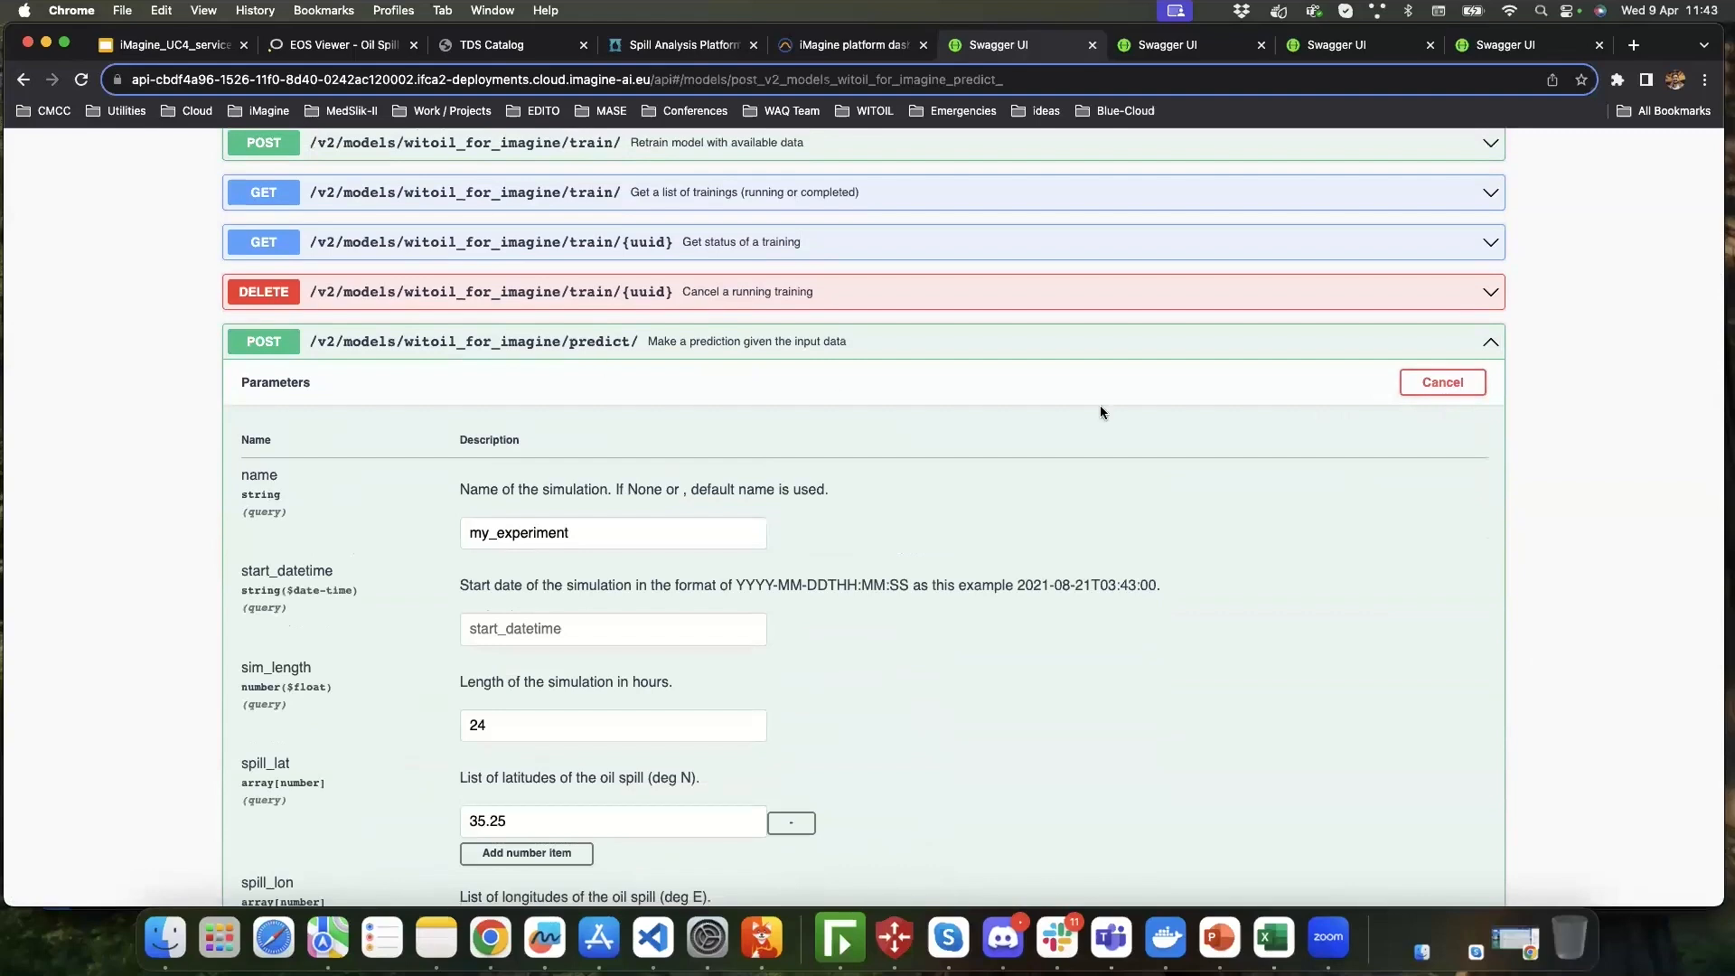
pyautogui.scroll(-1, 1159, 419)
# - Set the simulation name to syria and start_datetime to the example 2021-08-21T03:43:00
pyautogui.doubleClick(620, 477)
pyautogui.write('syria')
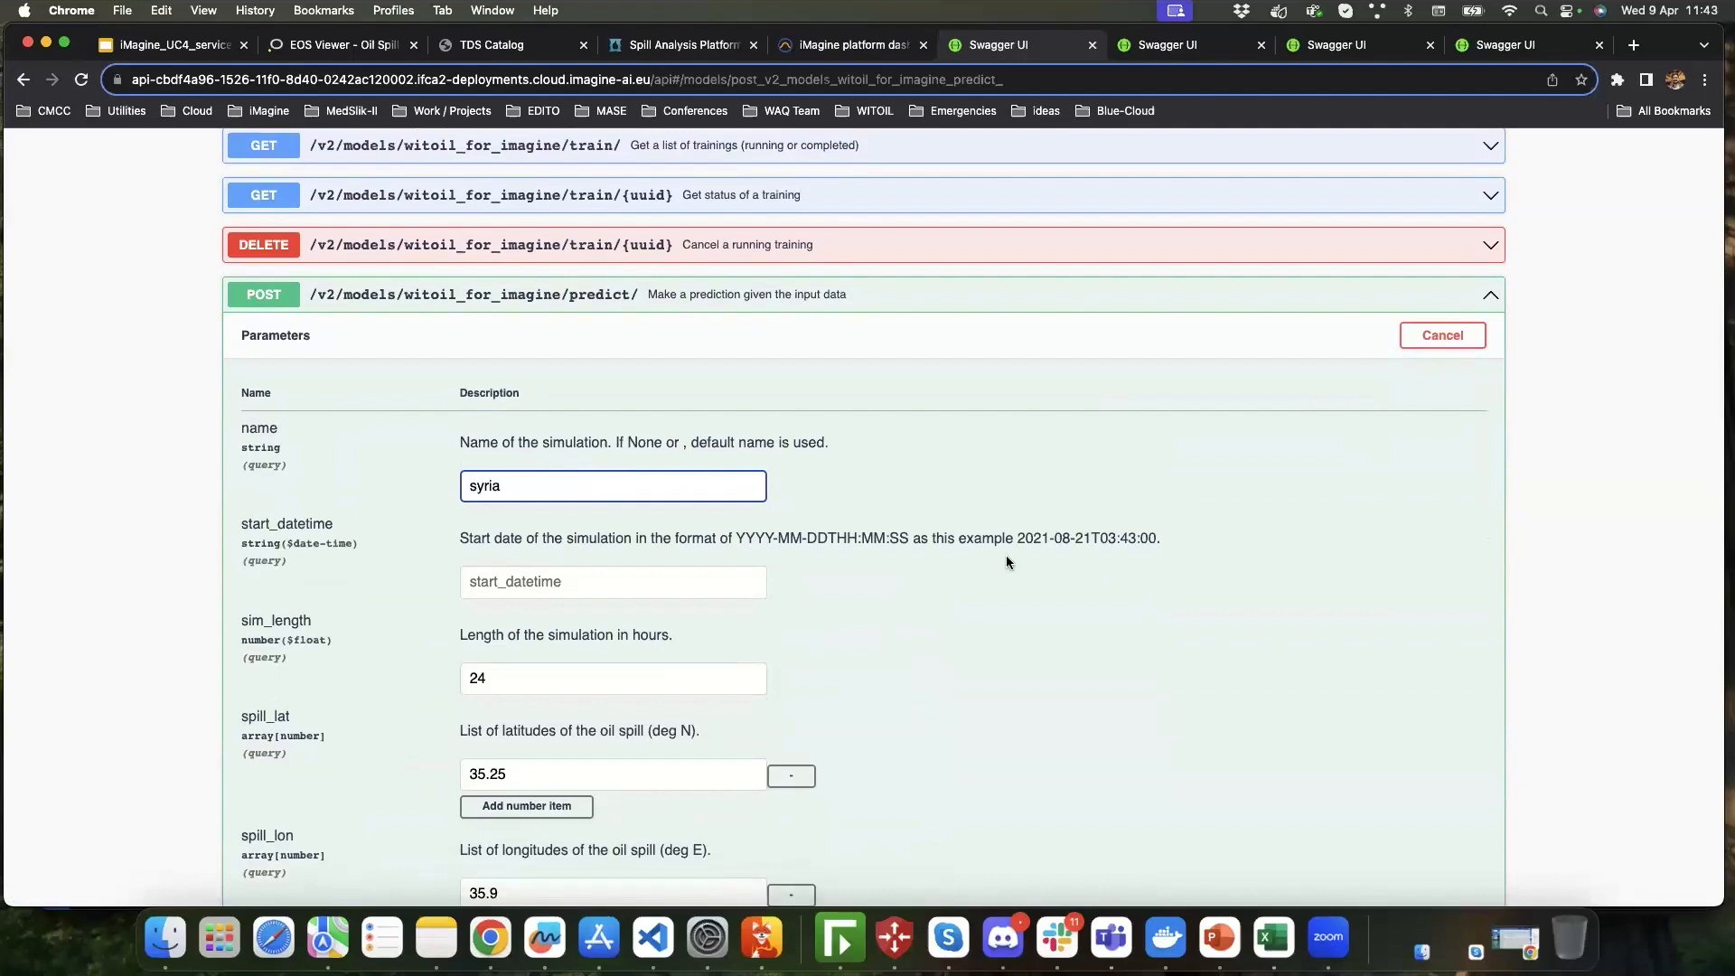
pyautogui.moveTo(1018, 540); pyautogui.dragTo(1157, 543)
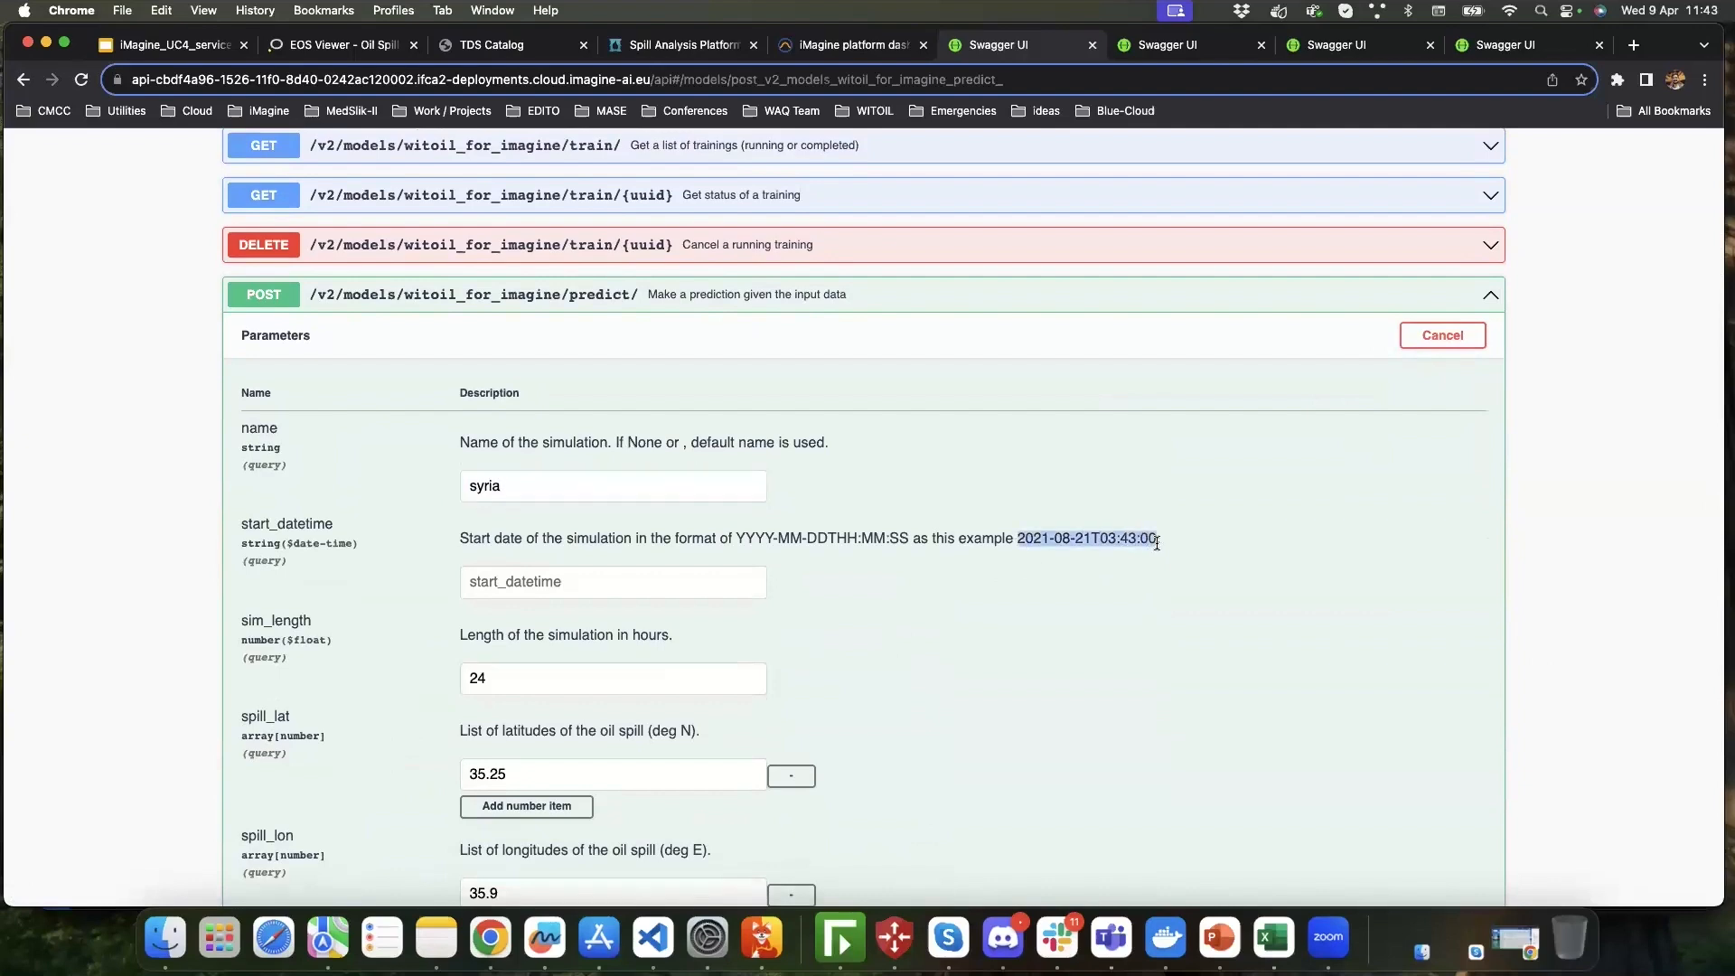
pyautogui.press('super+c')
pyautogui.press('super+v')
pyautogui.click(974, 625)
pyautogui.scroll(-3, 969, 626)
pyautogui.scroll(-3, 745, 575)
pyautogui.click(629, 593)
pyautogui.click(674, 661)
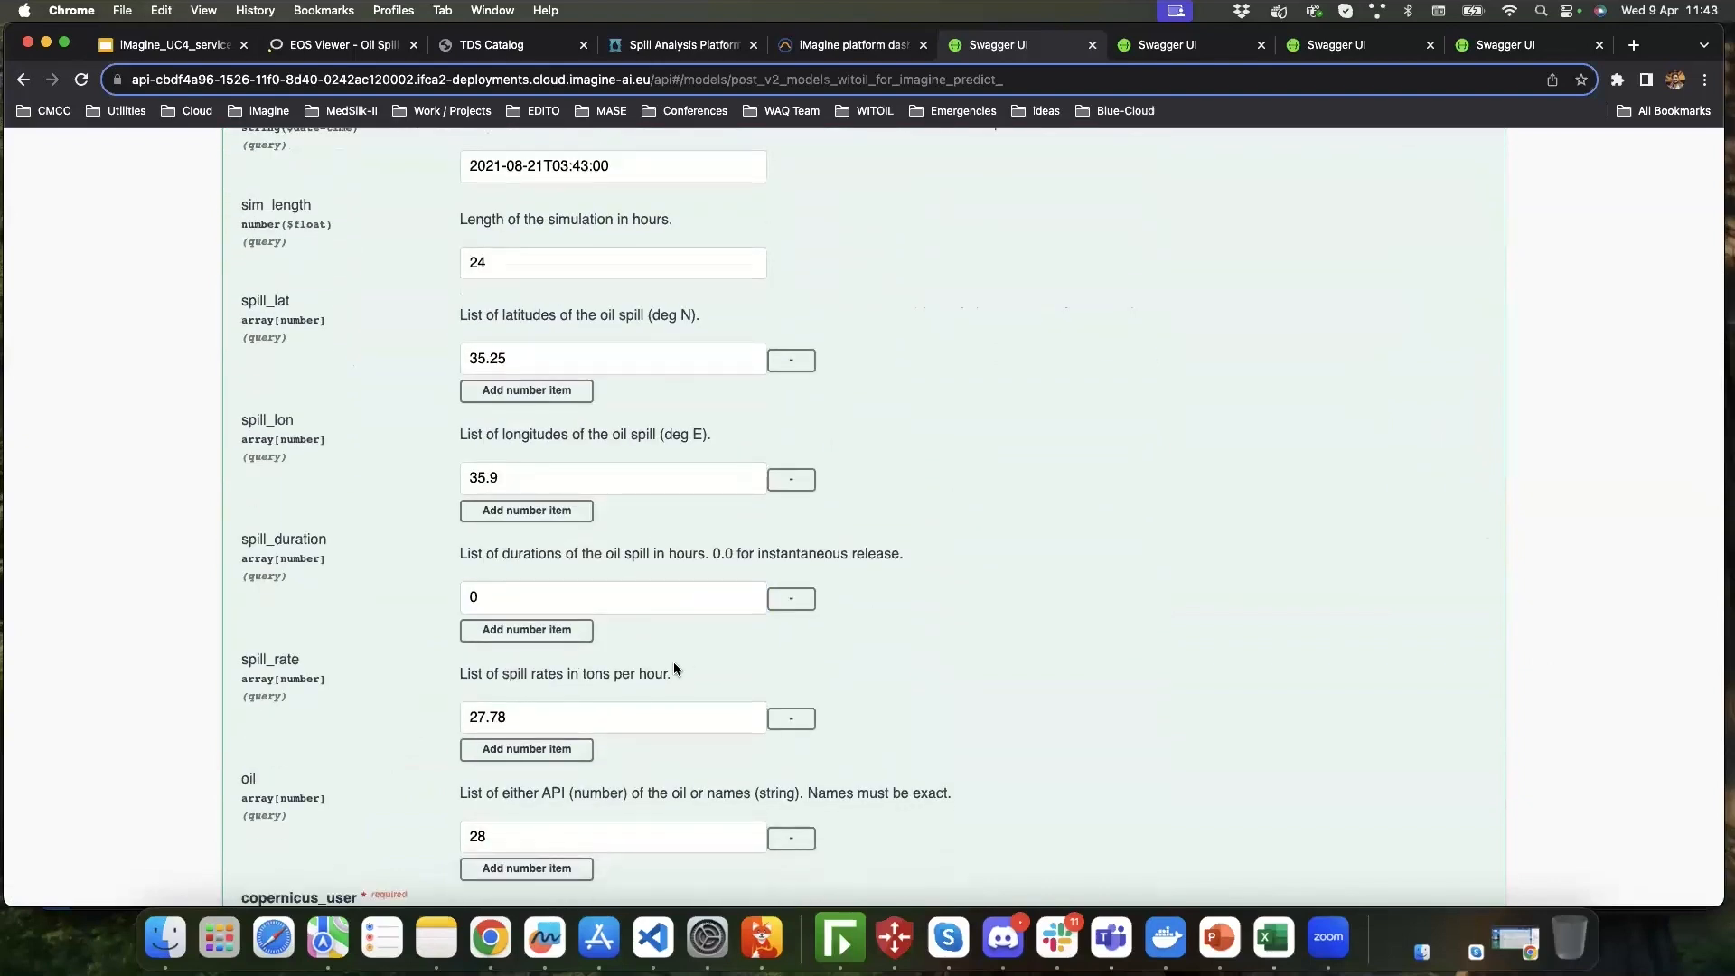
pyautogui.scroll(-6, 691, 660)
# - Fill in the Copernicus username, Copernicus password and CDS token
pyautogui.click(600, 510)
pyautogui.write('iruizatake')
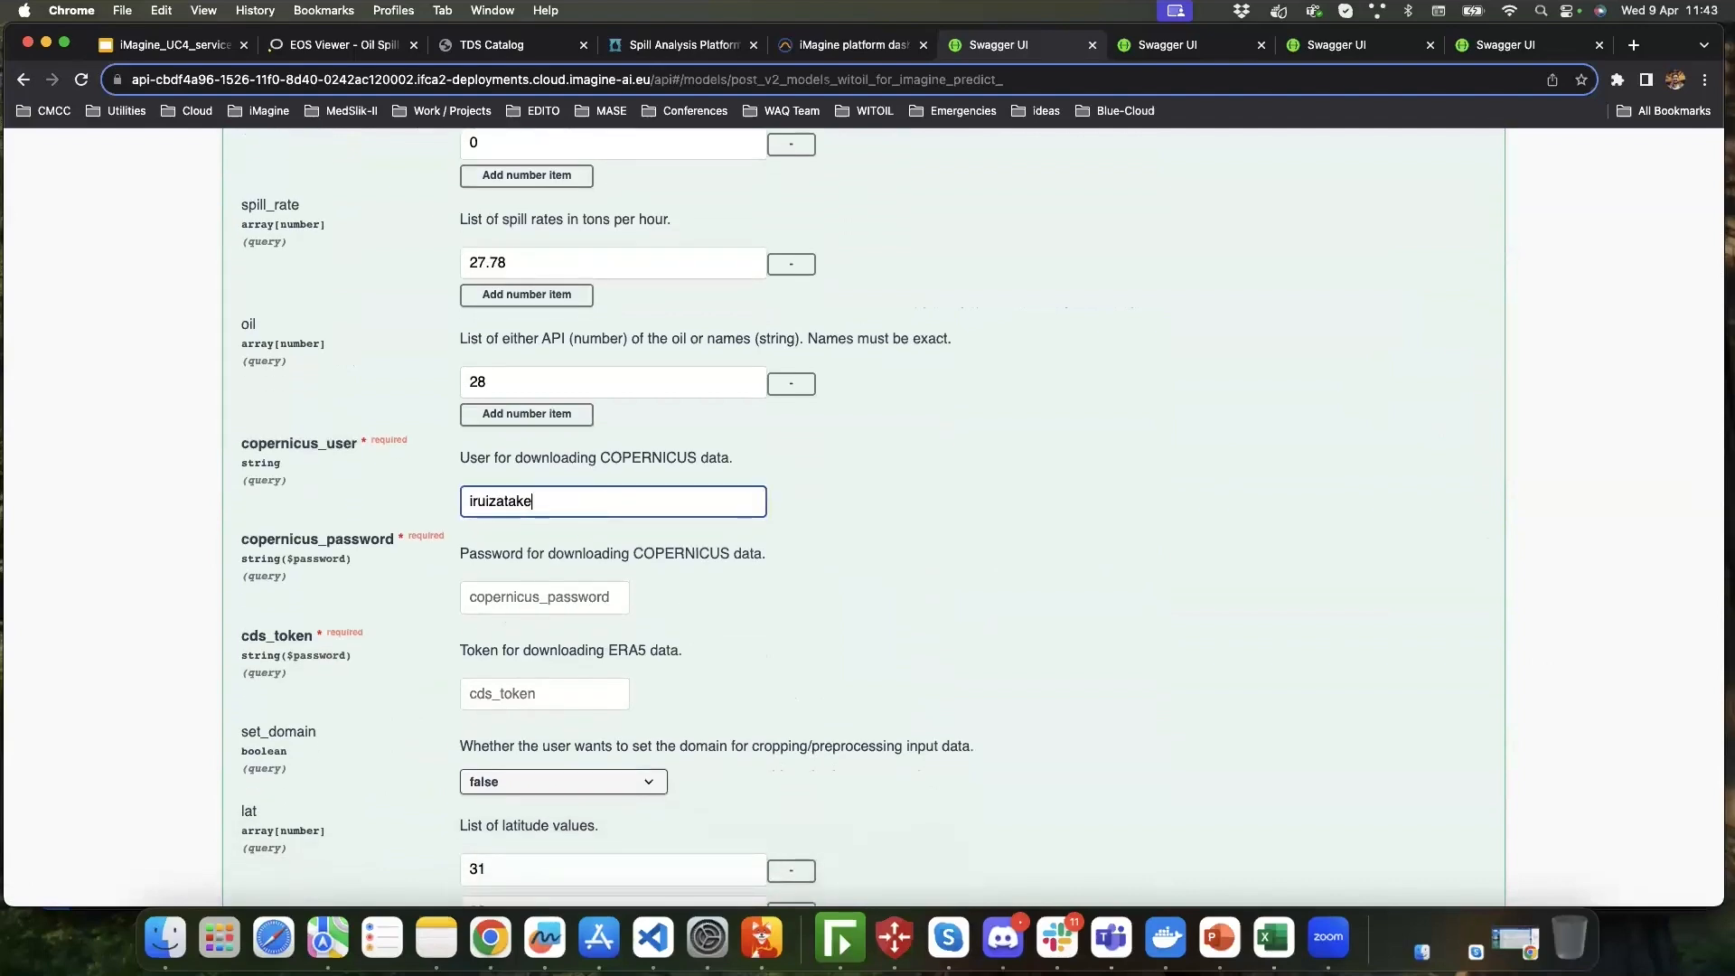
pyautogui.press('Tab')
pyautogui.write('***')
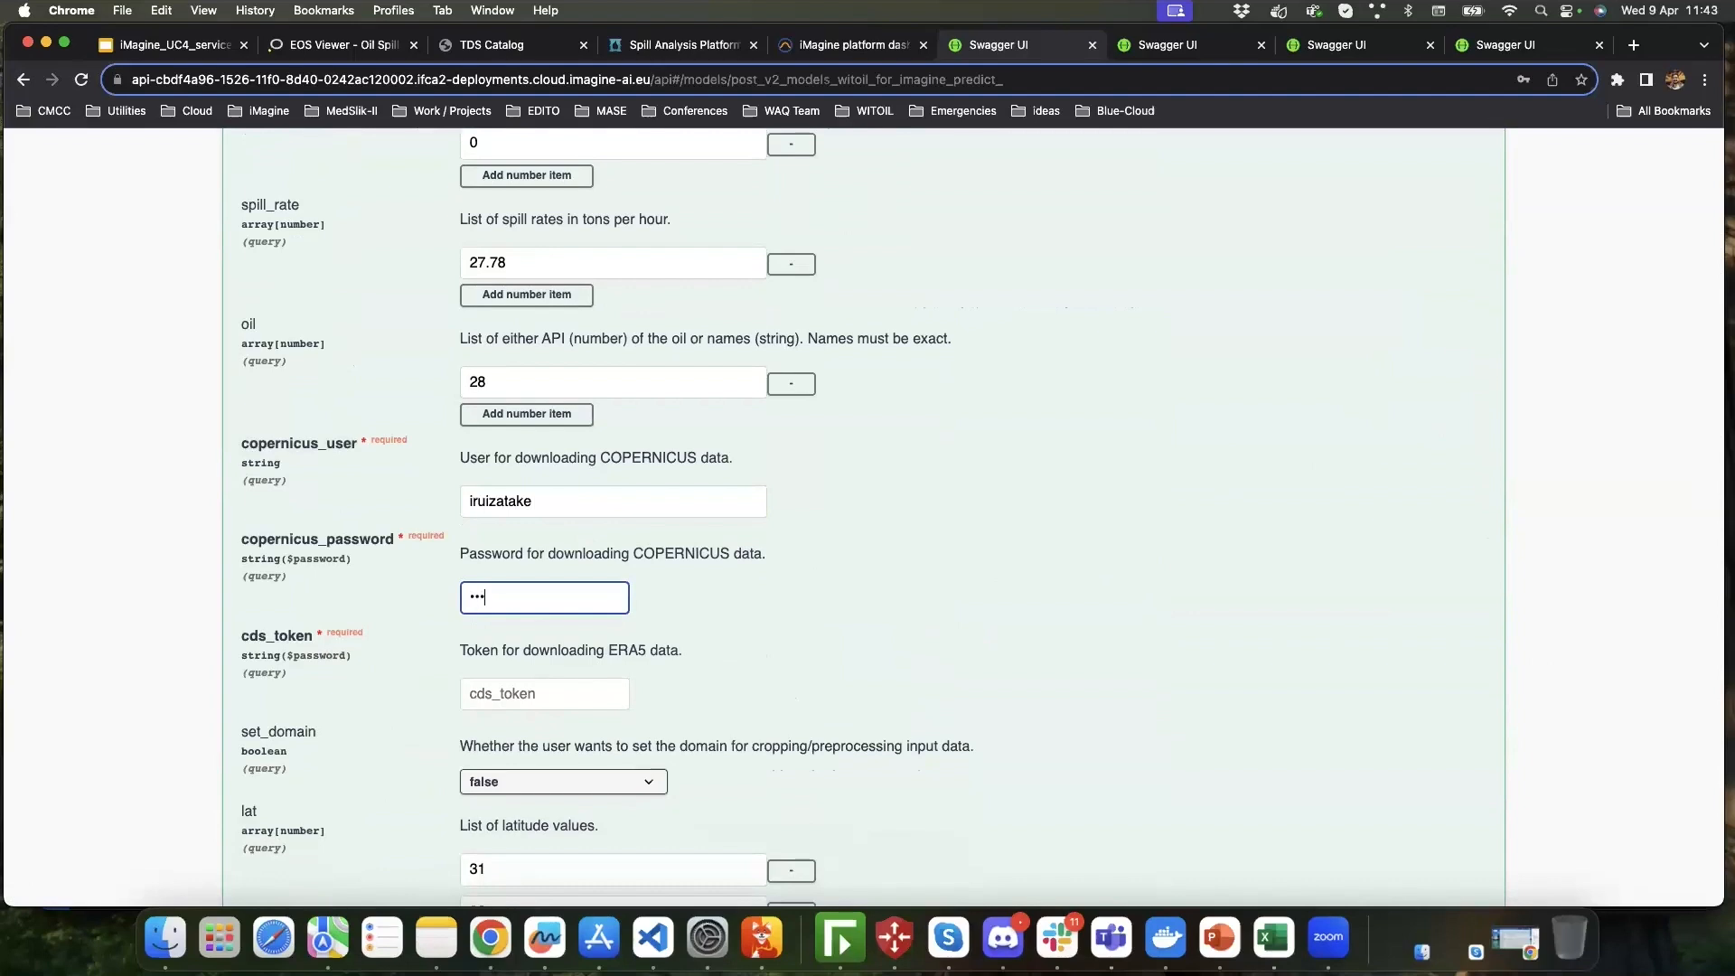
pyautogui.press('Tab')
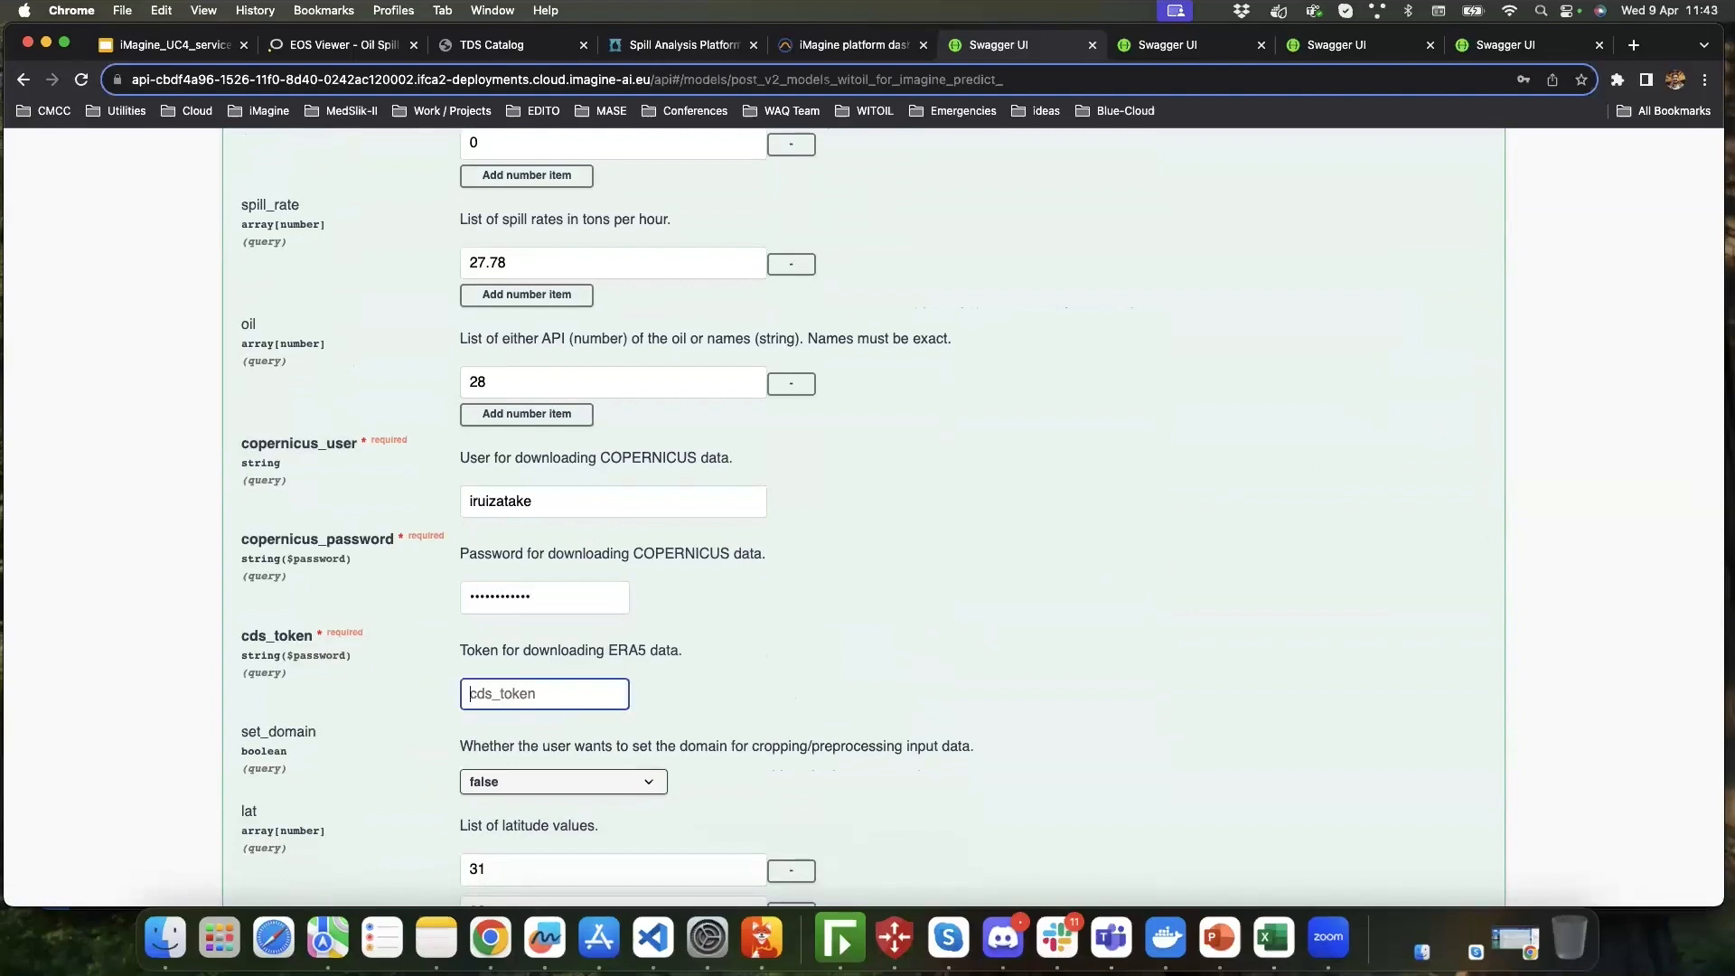
pyautogui.click(446, 931)
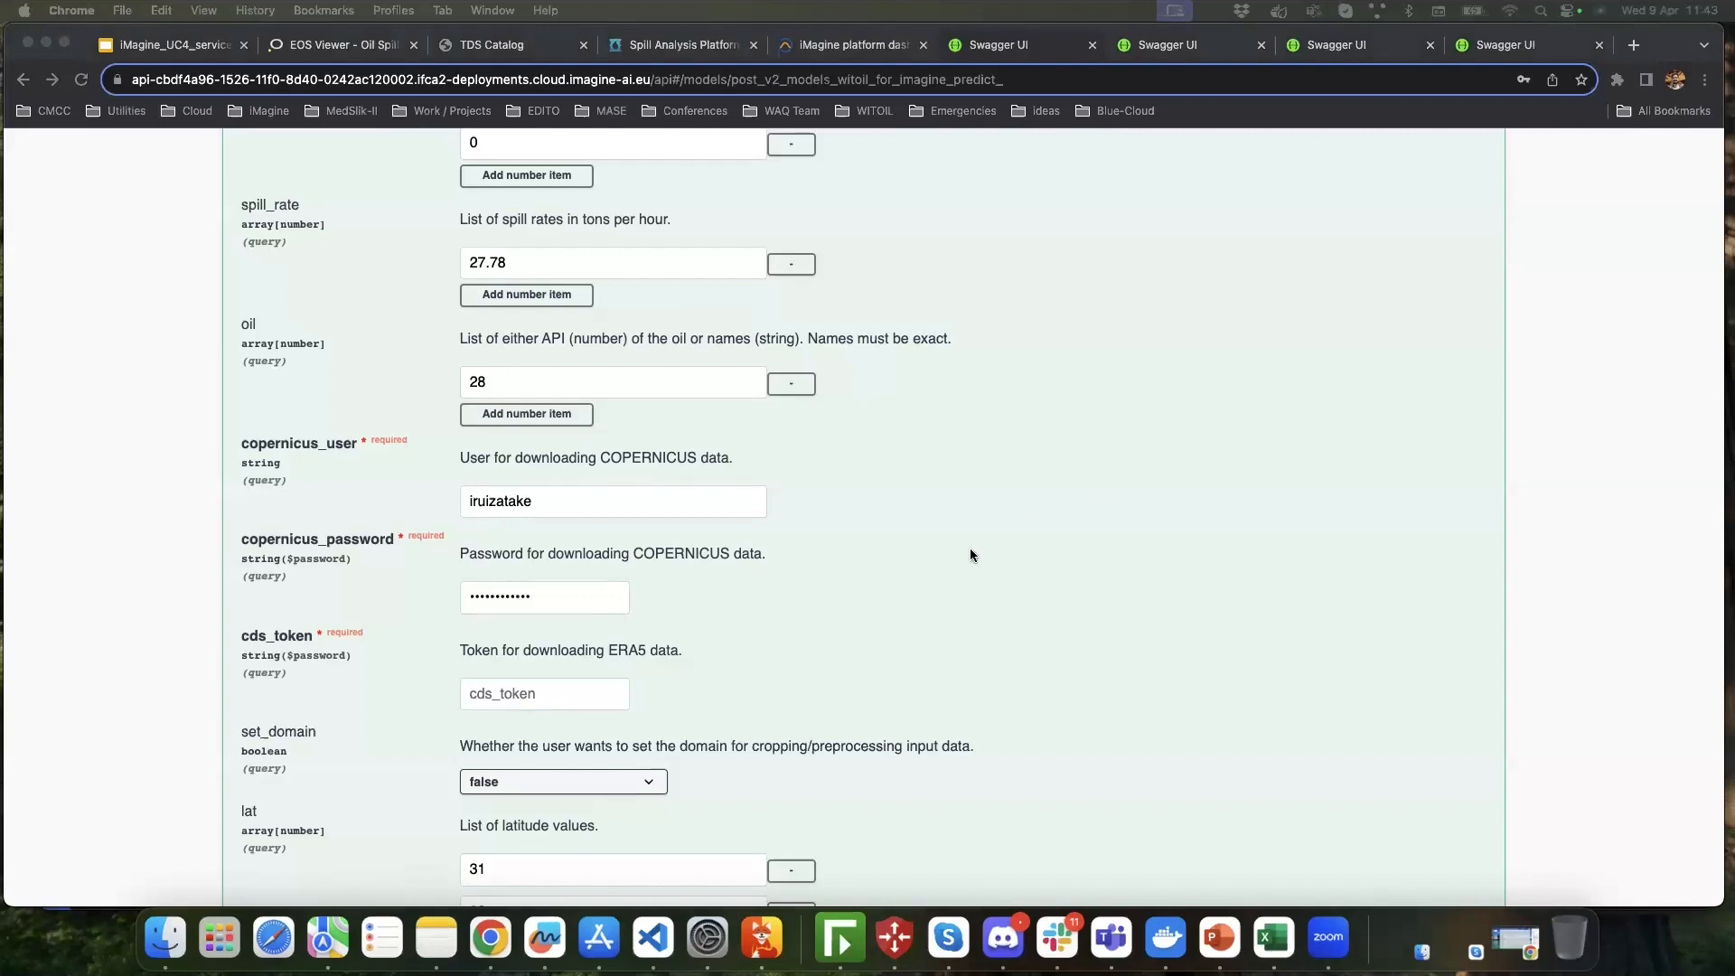
pyautogui.click(571, 702)
pyautogui.scroll(1, 1039, 647)
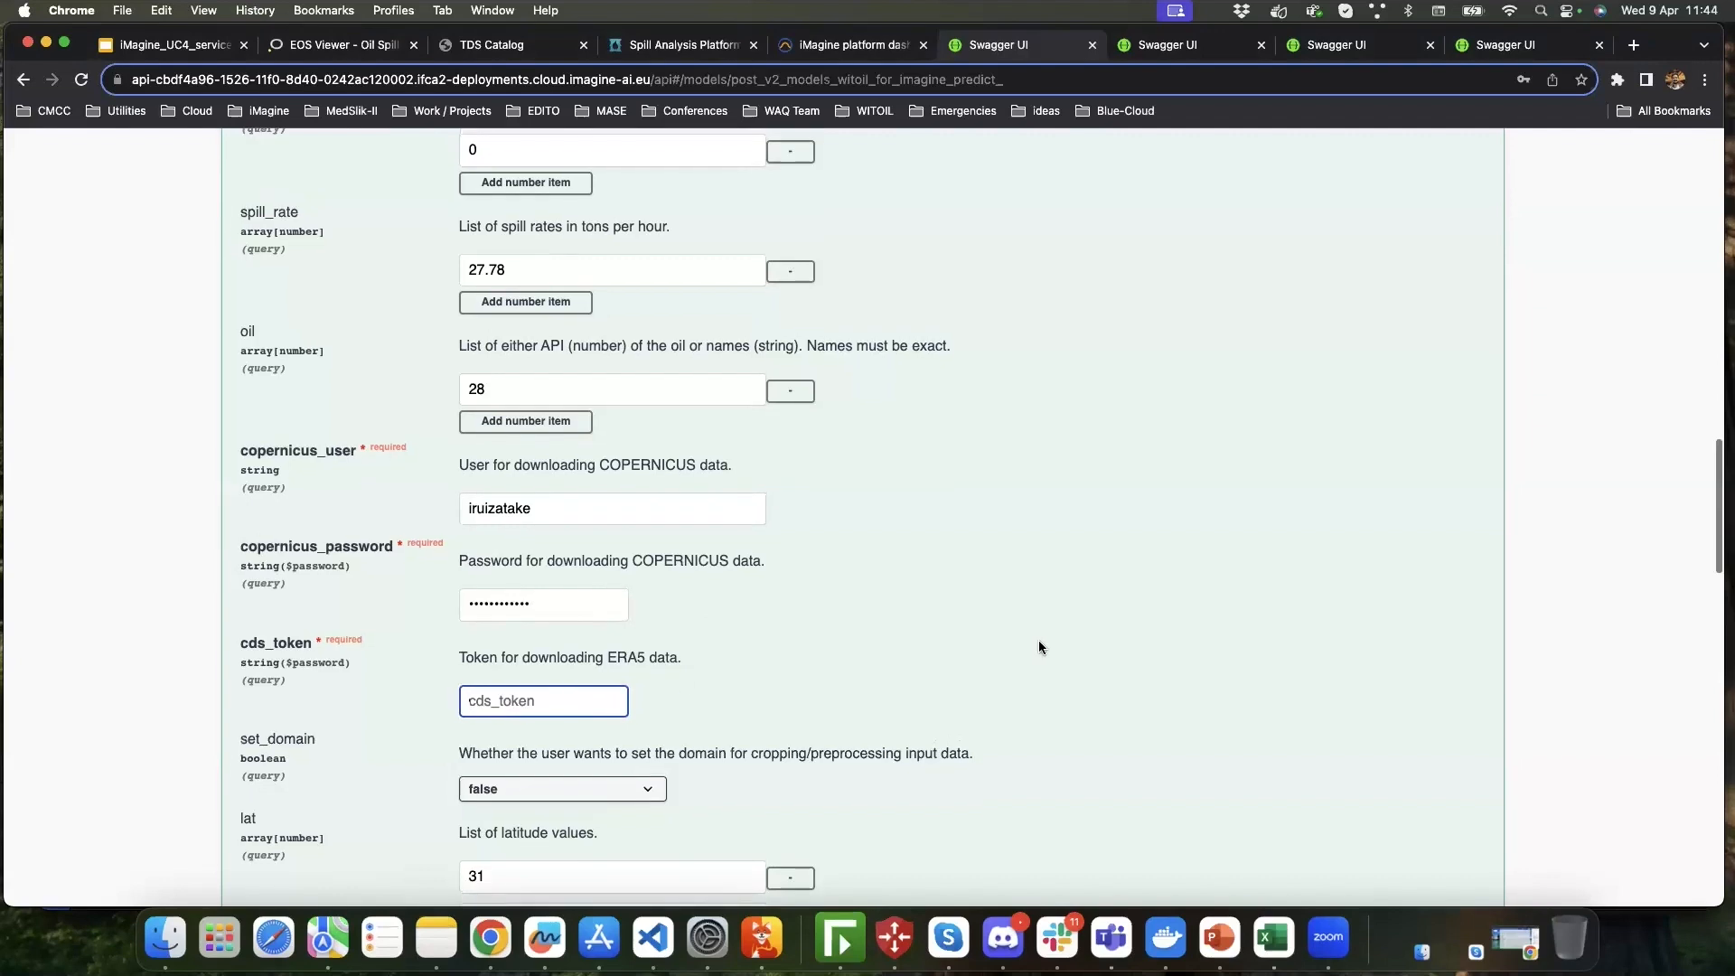
pyautogui.press('super+v')
pyautogui.scroll(-15, 1043, 649)
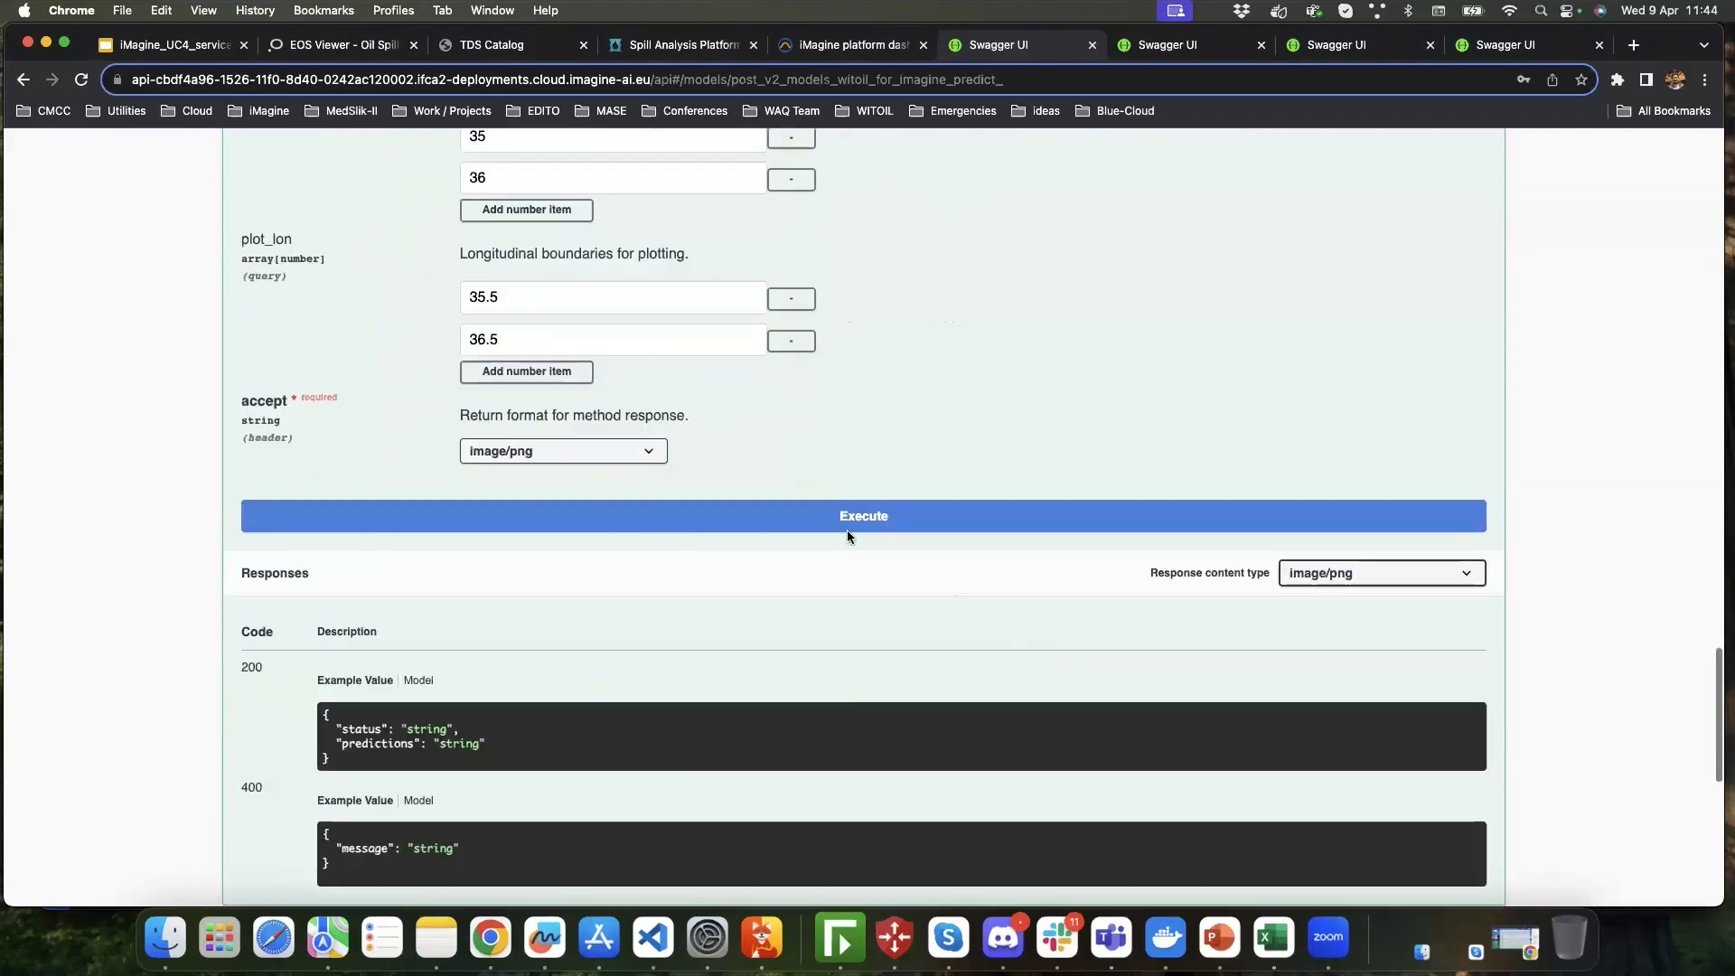
# - Execute the syria prediction request
pyautogui.click(848, 530)
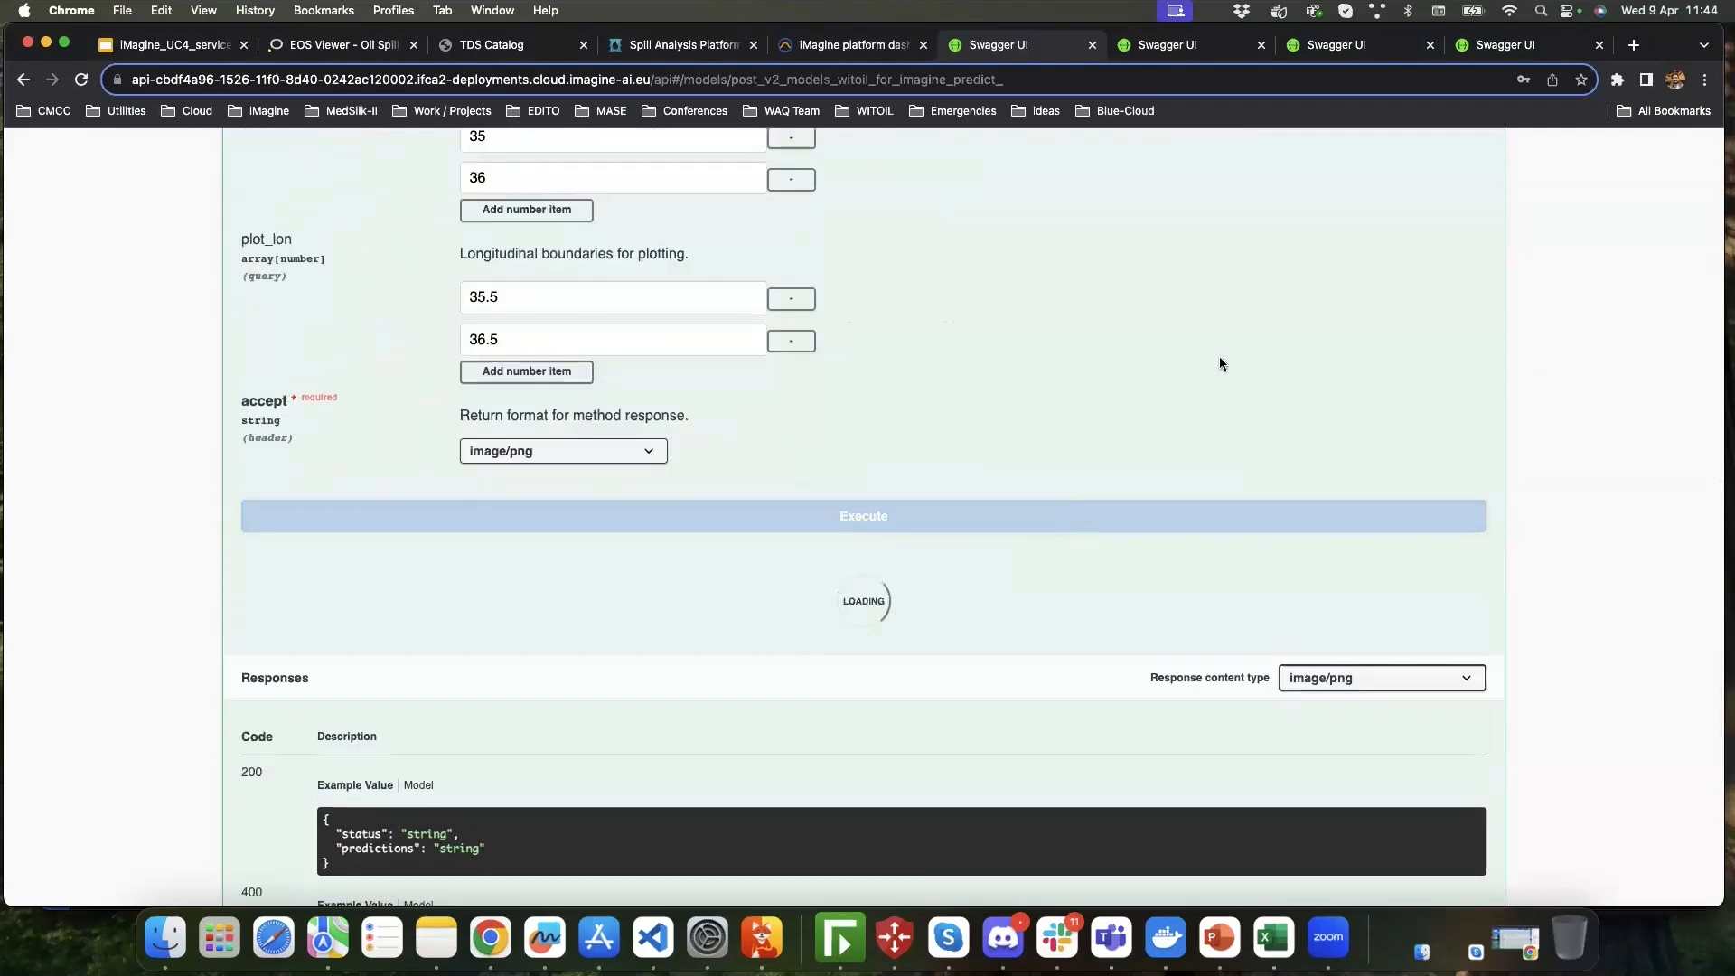
pyautogui.scroll(-2, 1110, 450)
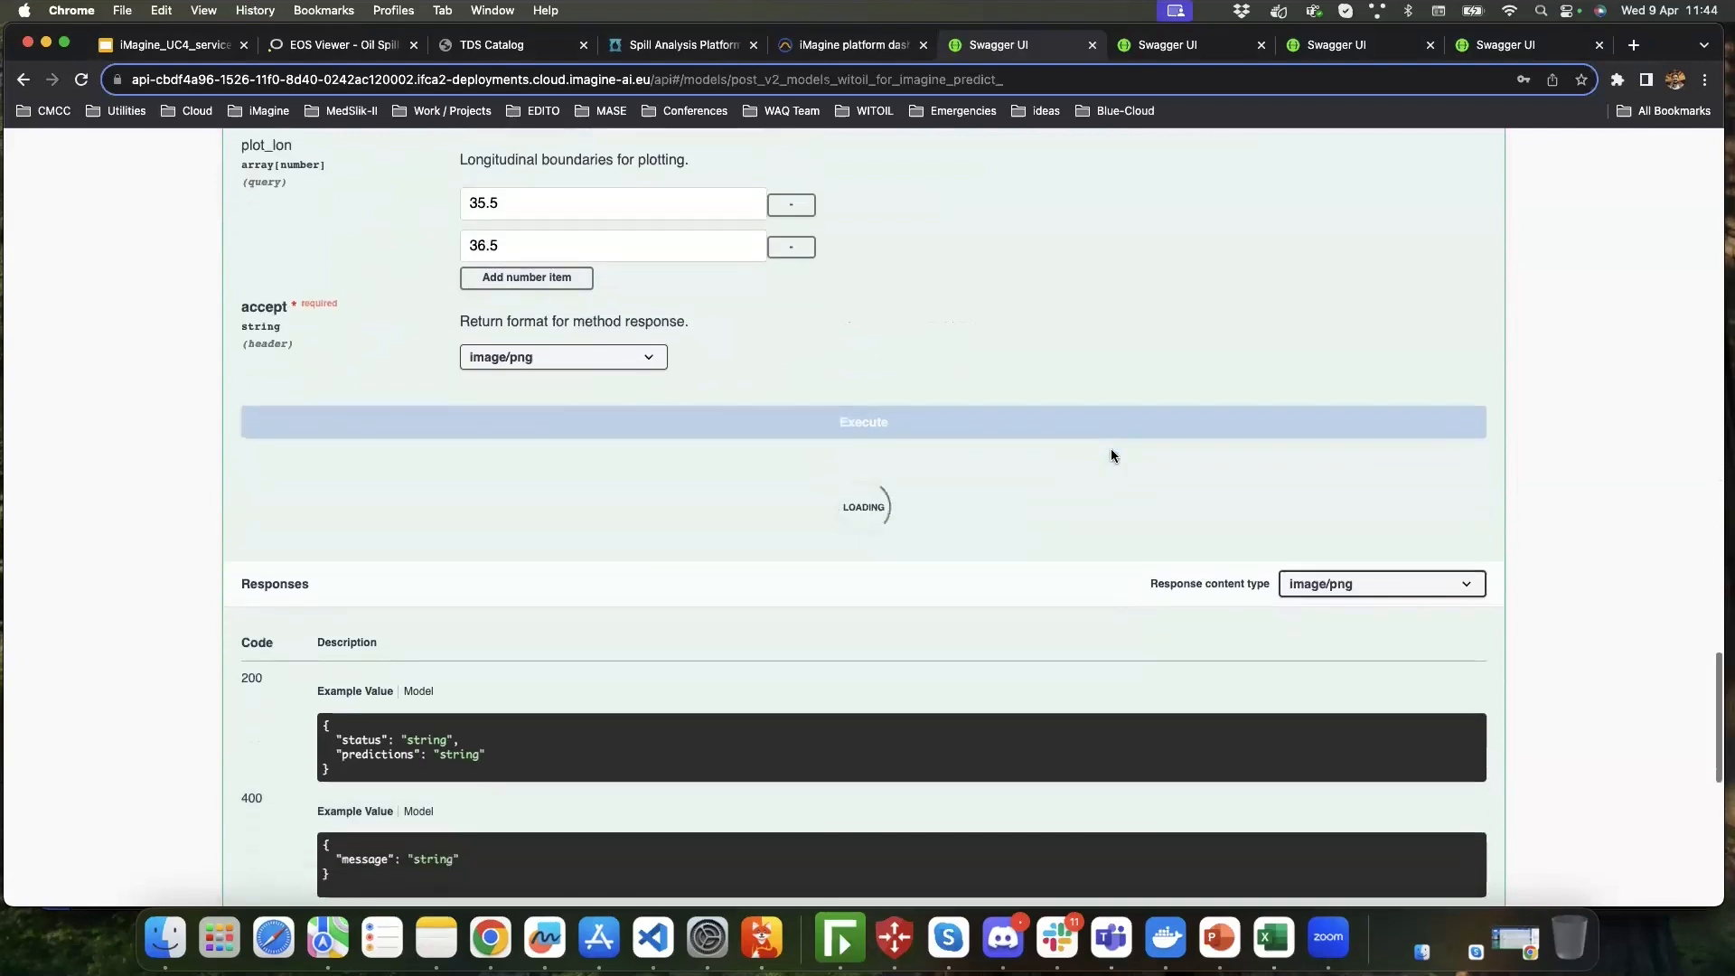
pyautogui.scroll(-1, 1112, 454)
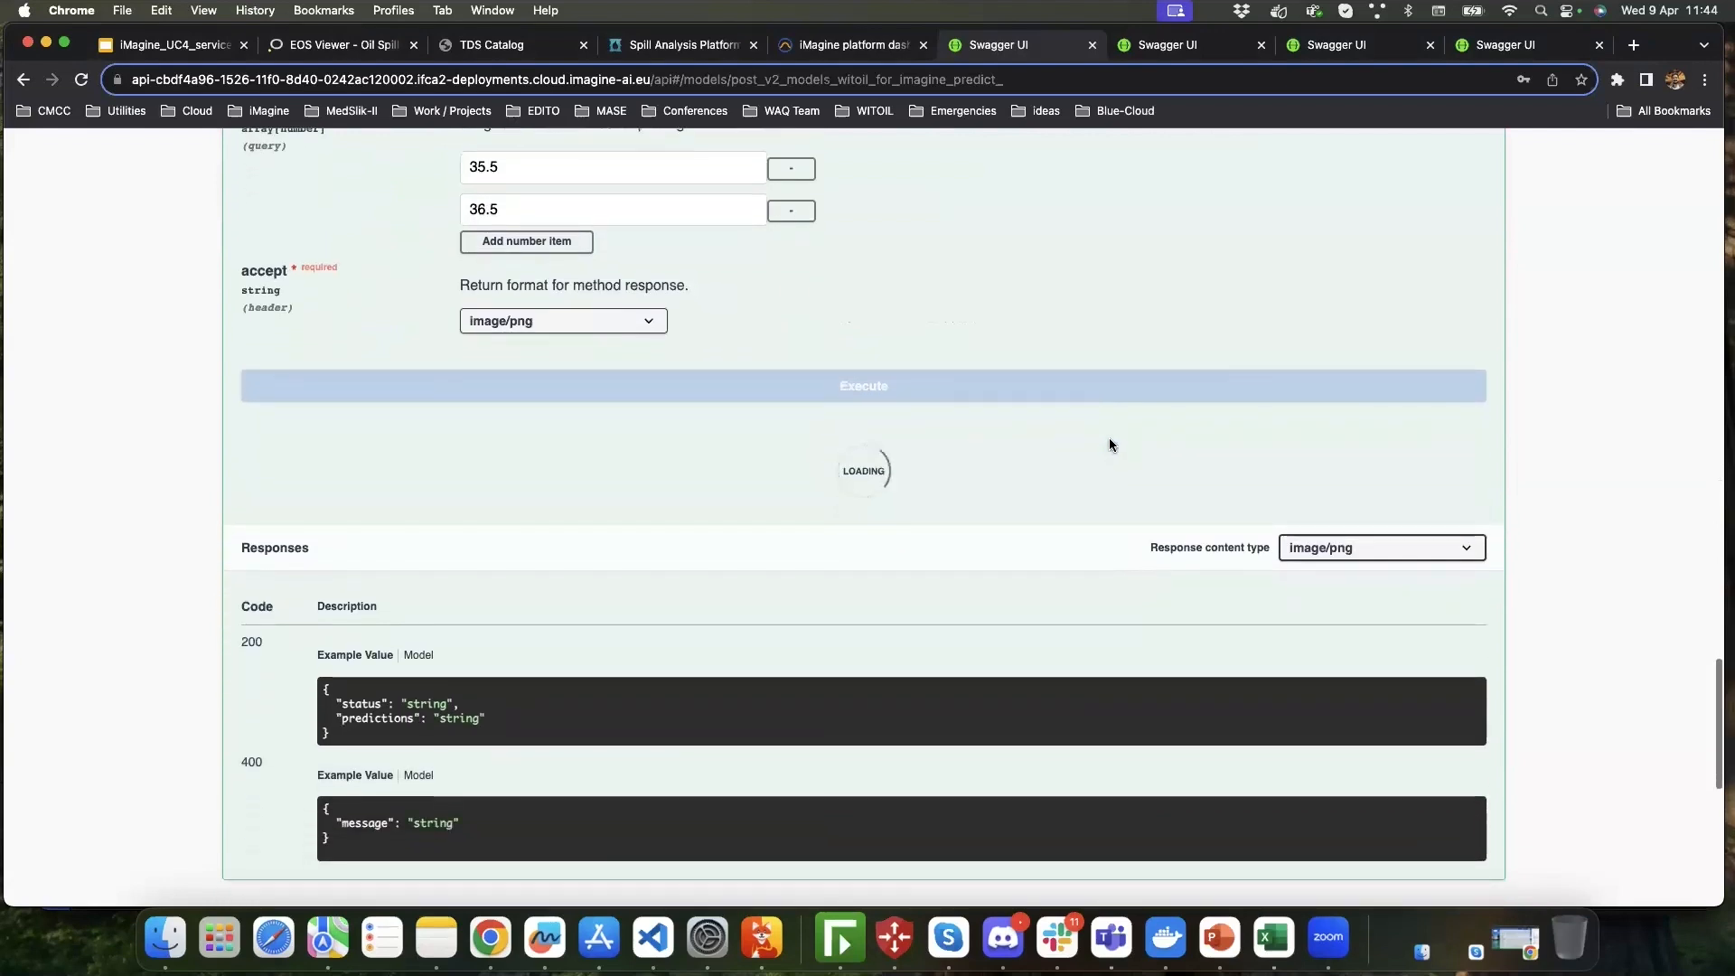
# - Review another deployment's finished surface oil concentration map, then return to the pending syria run
pyautogui.click(1174, 49)
pyautogui.scroll(-15, 1337, 490)
pyautogui.scroll(-15, 1342, 494)
pyautogui.scroll(10, 1343, 493)
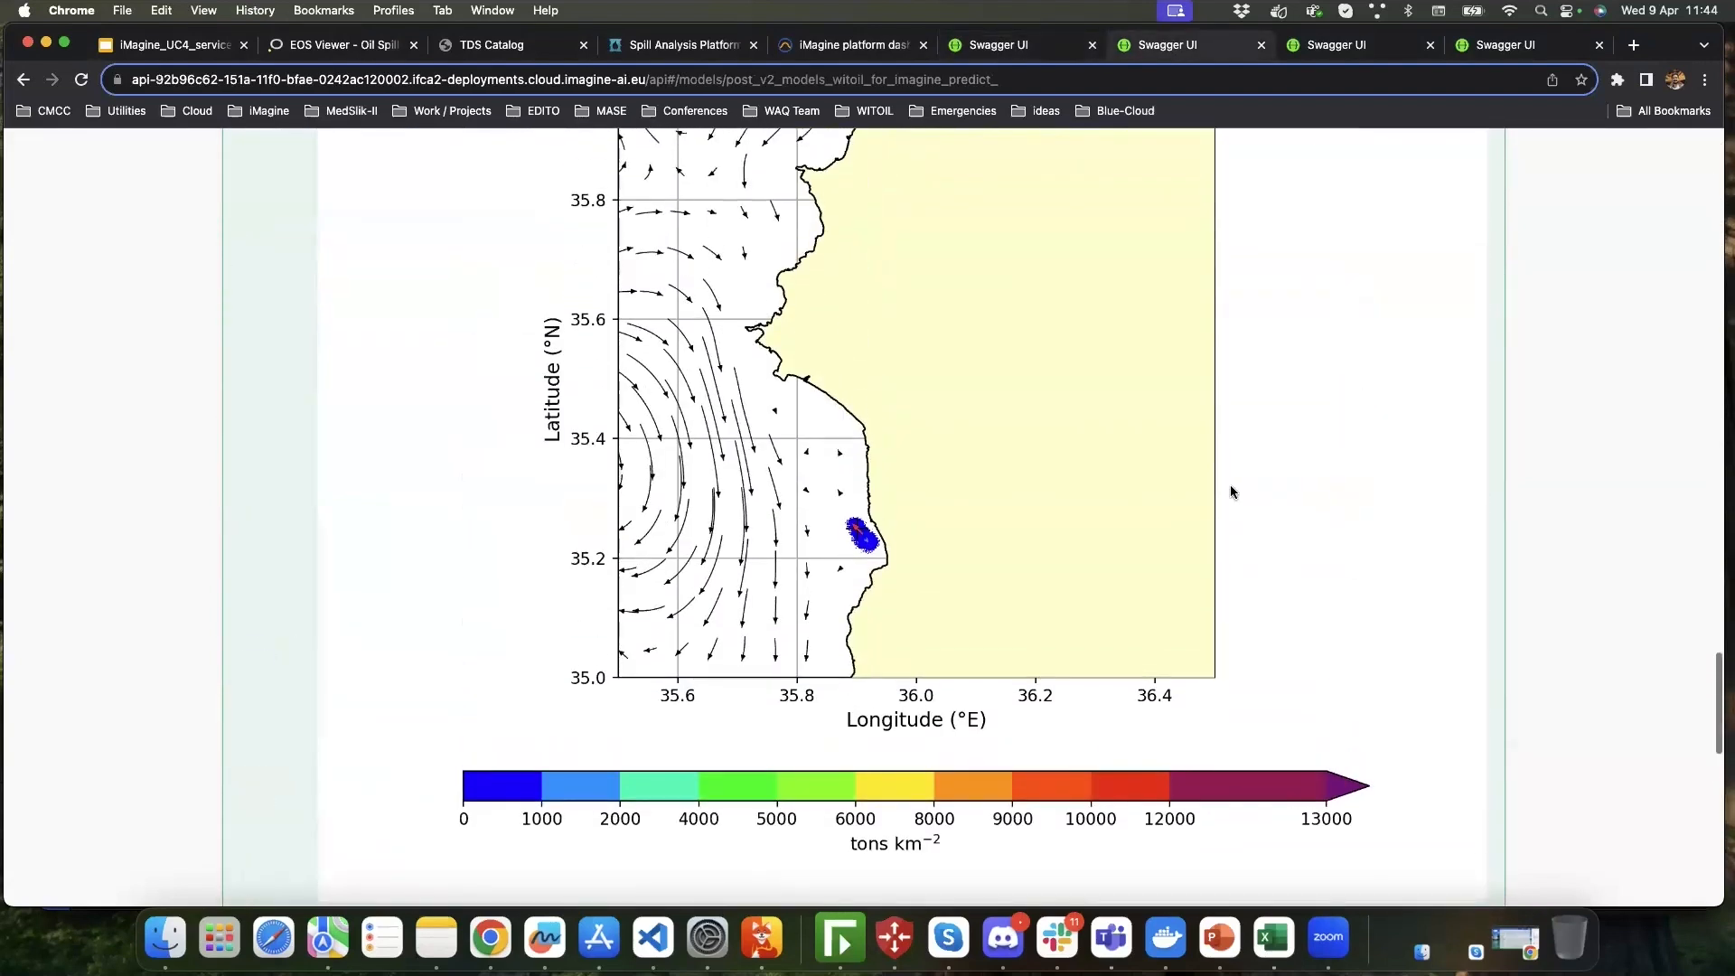
pyautogui.scroll(20, 1284, 504)
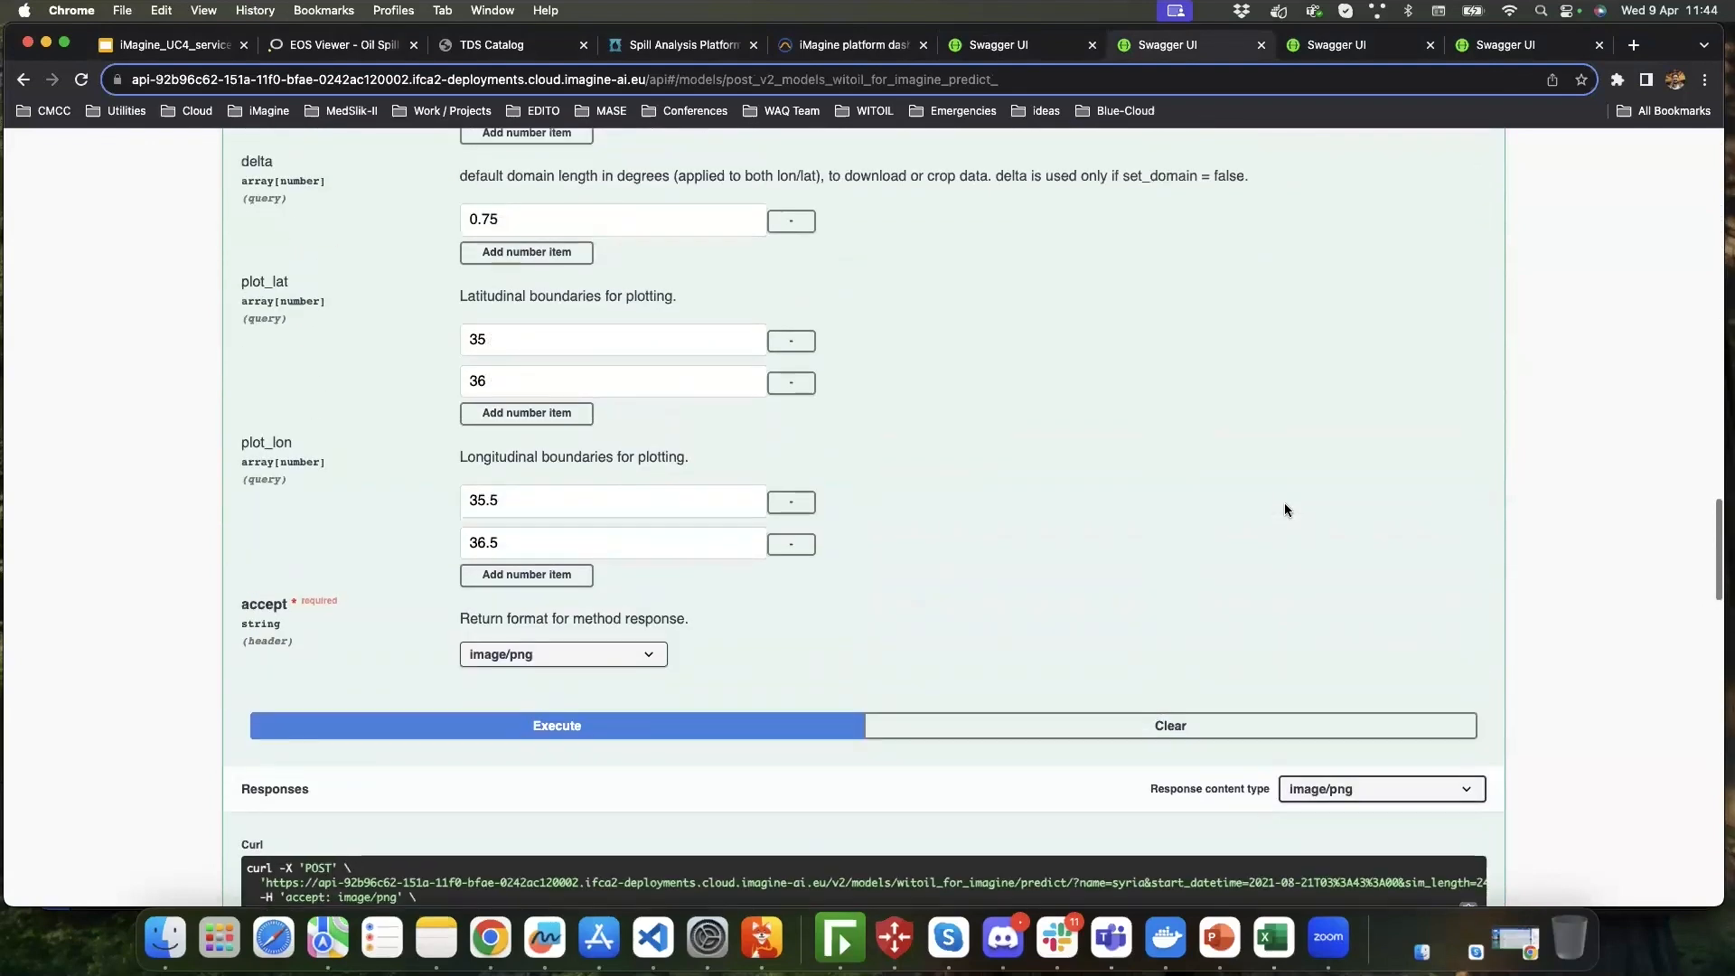
pyautogui.scroll(10, 1287, 503)
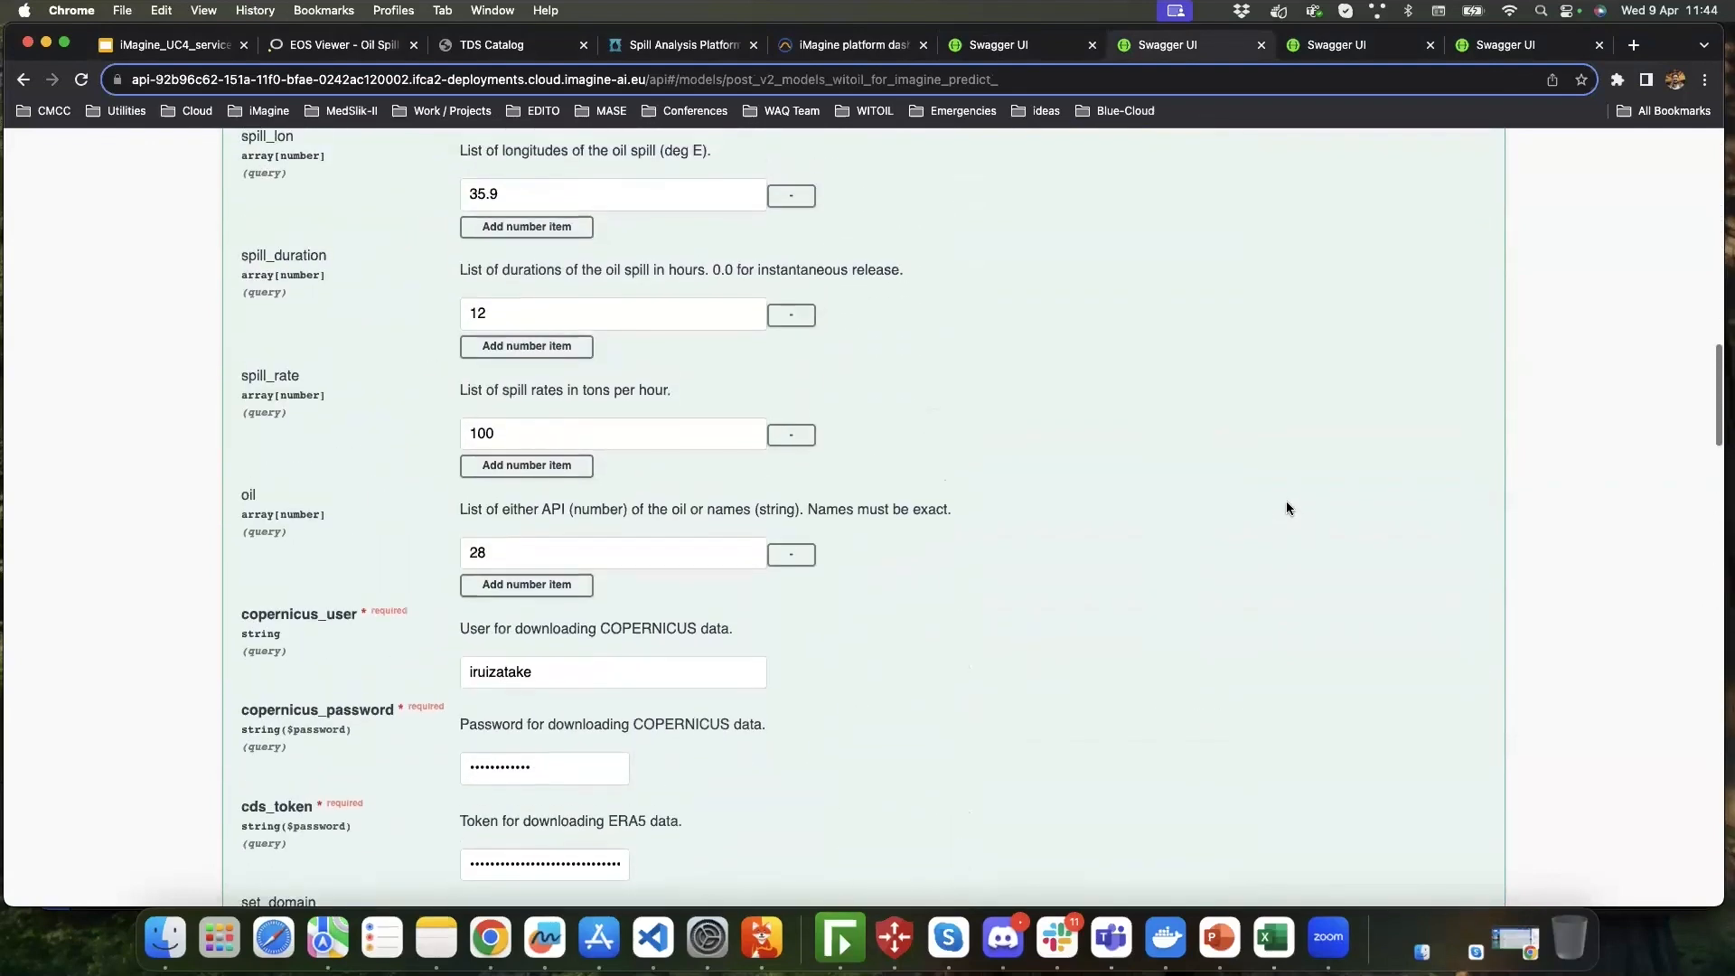
pyautogui.scroll(-1, 633, 380)
pyautogui.moveTo(489, 351); pyautogui.dragTo(458, 352)
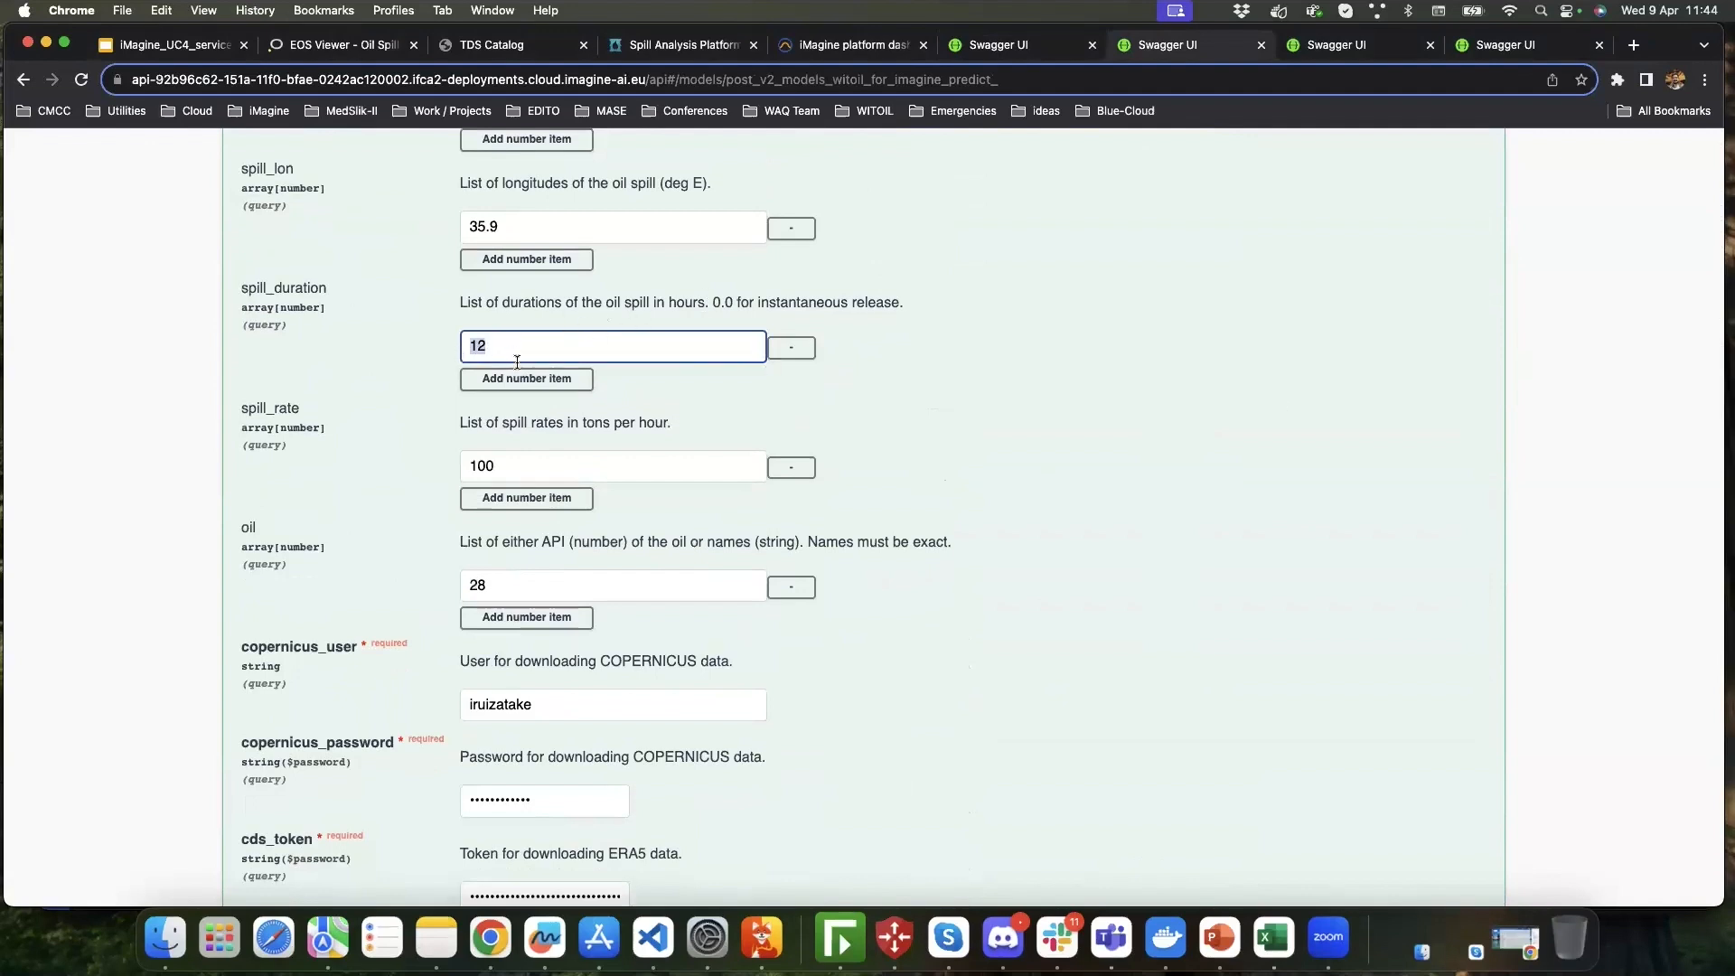
pyautogui.scroll(5, 517, 362)
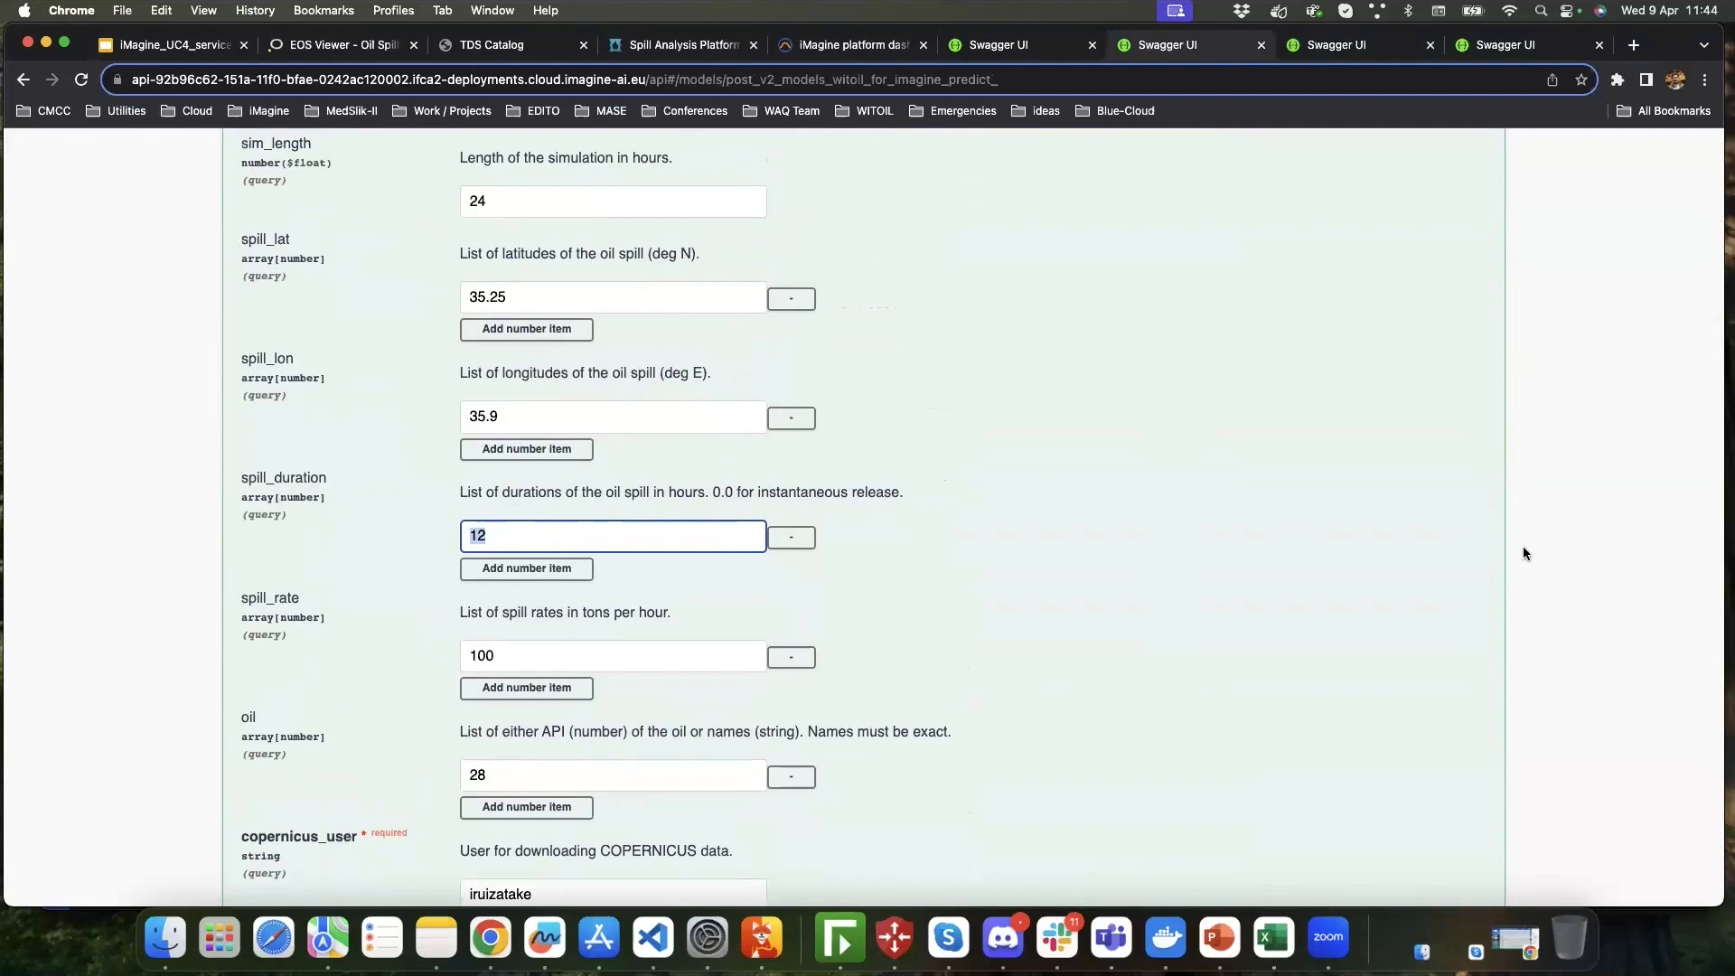
pyautogui.scroll(-20, 1436, 575)
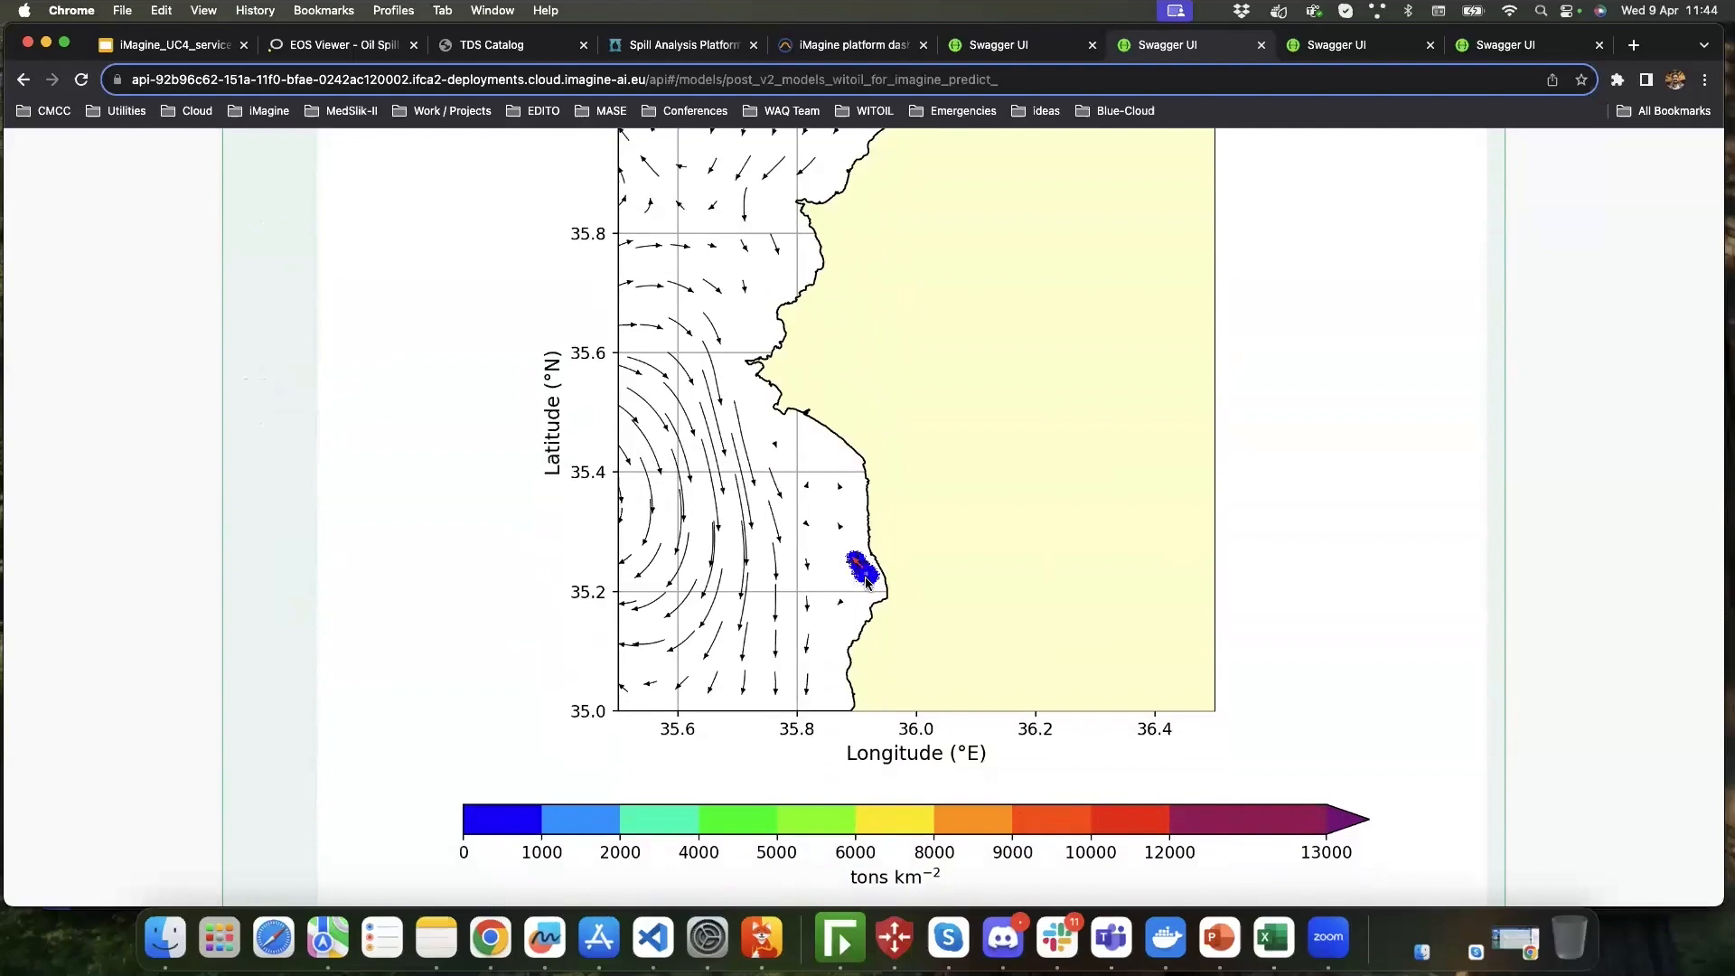
pyautogui.scroll(2, 664, 539)
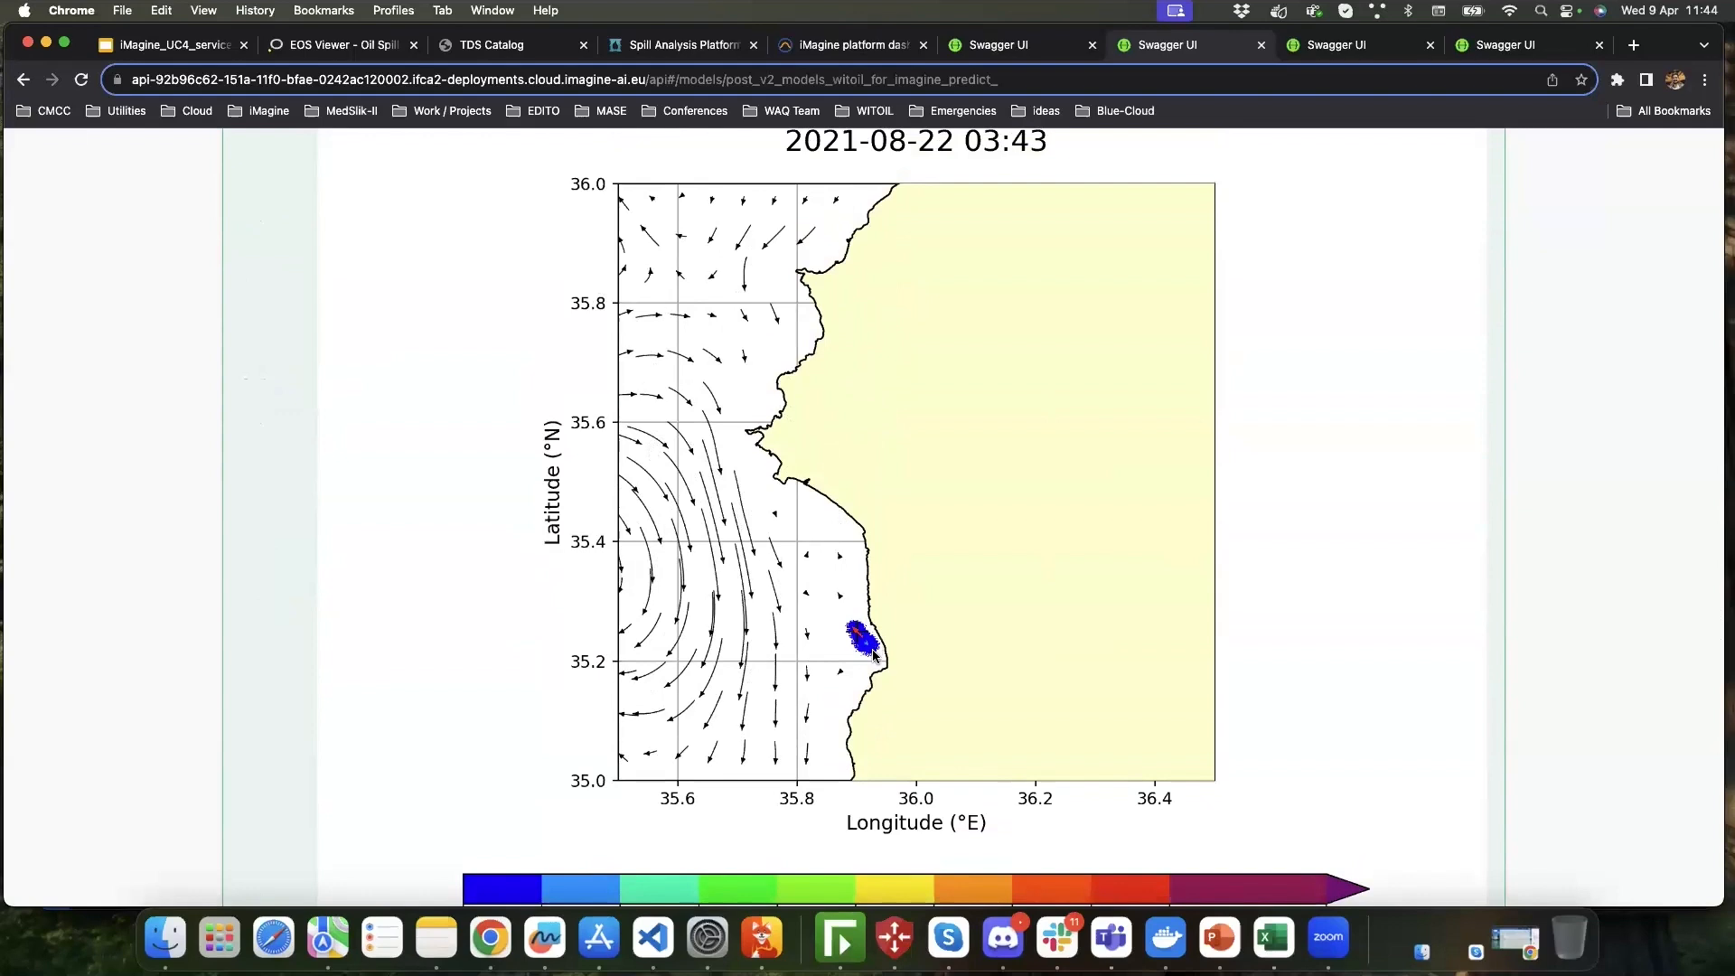
pyautogui.scroll(-1, 868, 637)
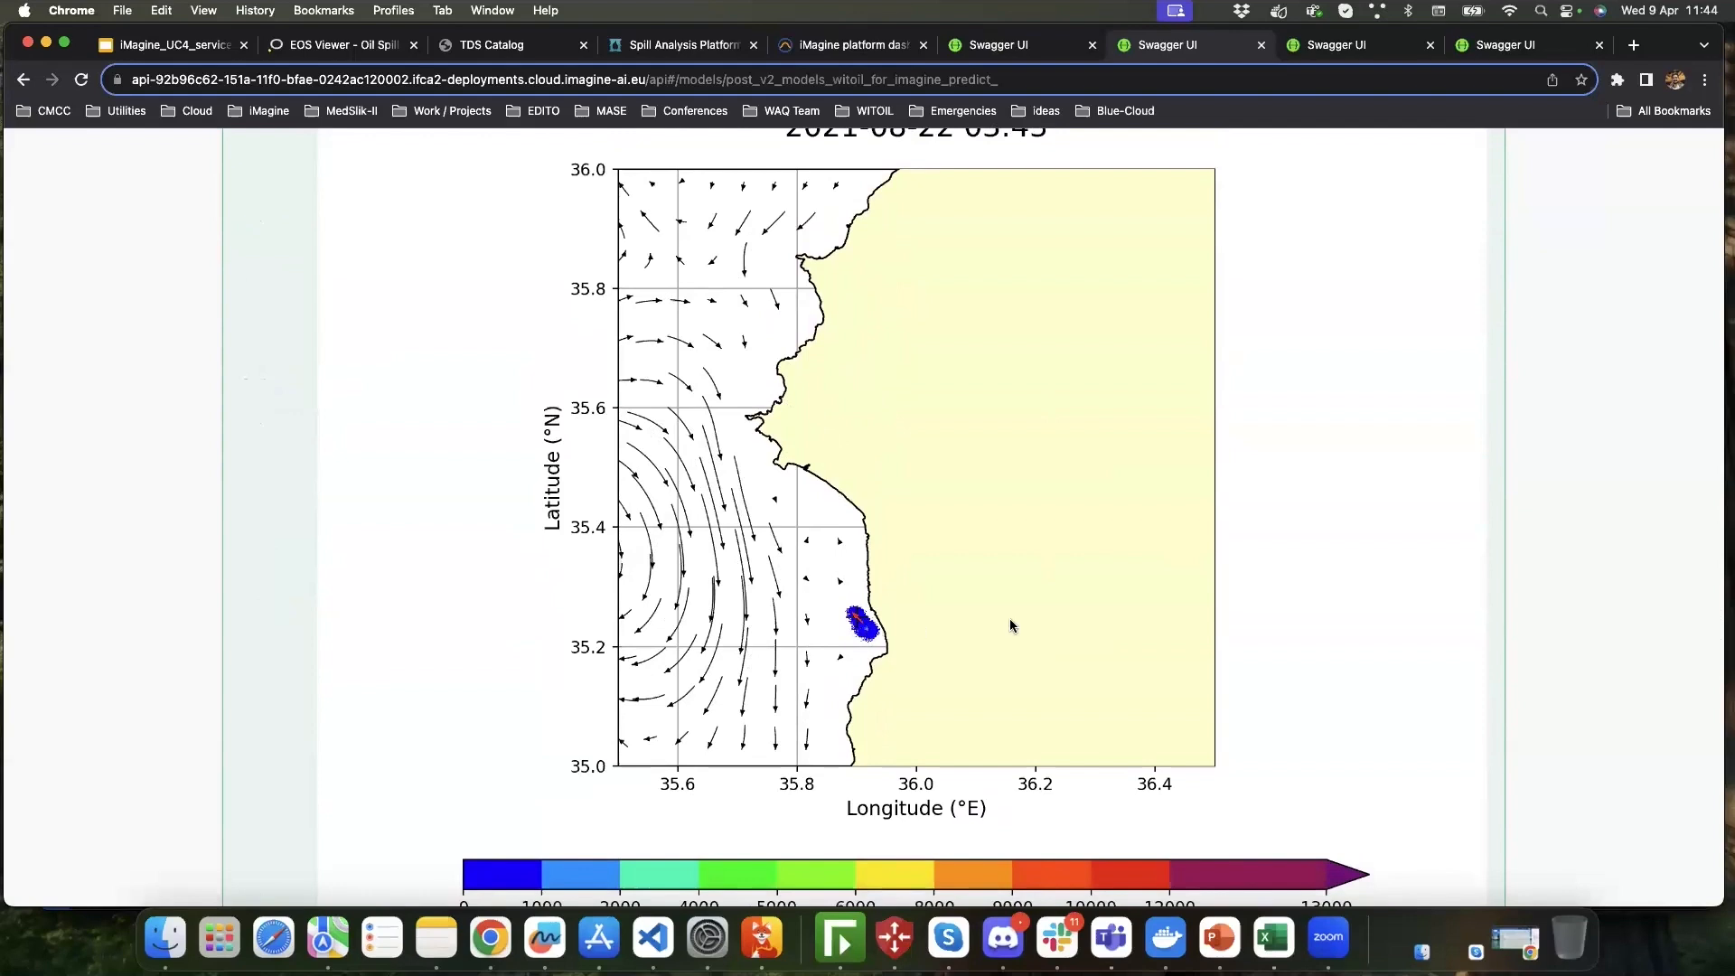
pyautogui.scroll(-3, 1168, 622)
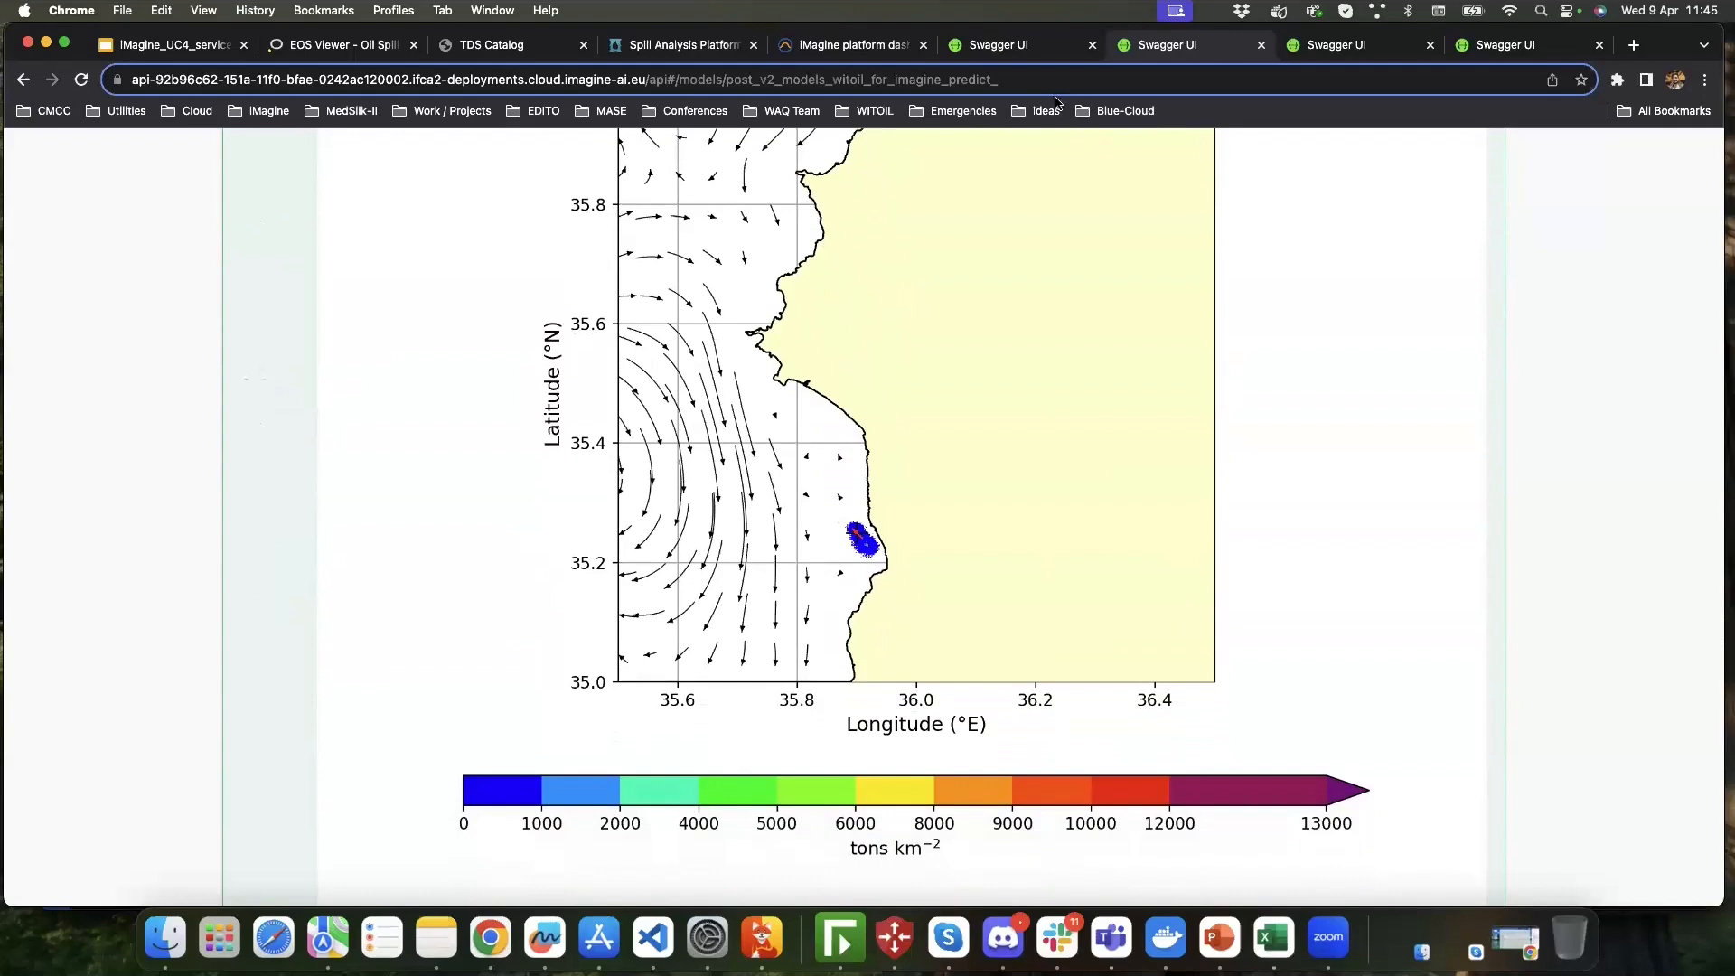
pyautogui.click(1058, 45)
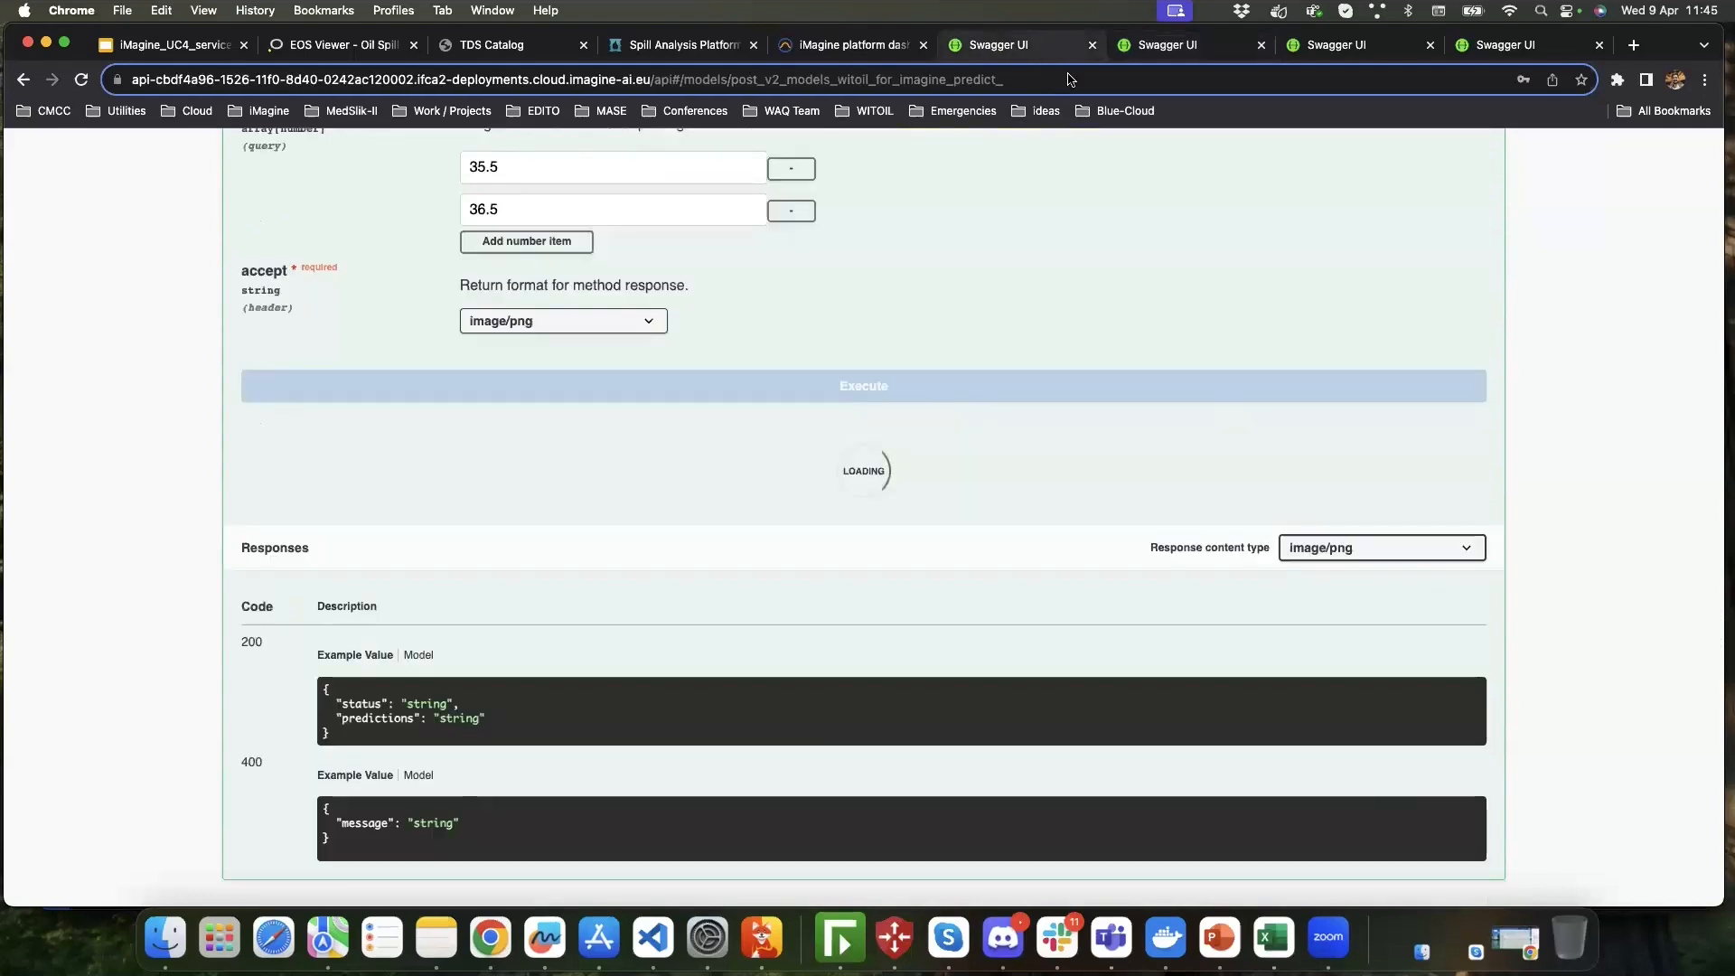
# - Browse the other deployments' API tabs and scroll through the lecce run's oil concentration map
pyautogui.click(1370, 47)
pyautogui.scroll(10, 1320, 258)
pyautogui.scroll(15, 1320, 268)
pyautogui.scroll(-7, 1320, 268)
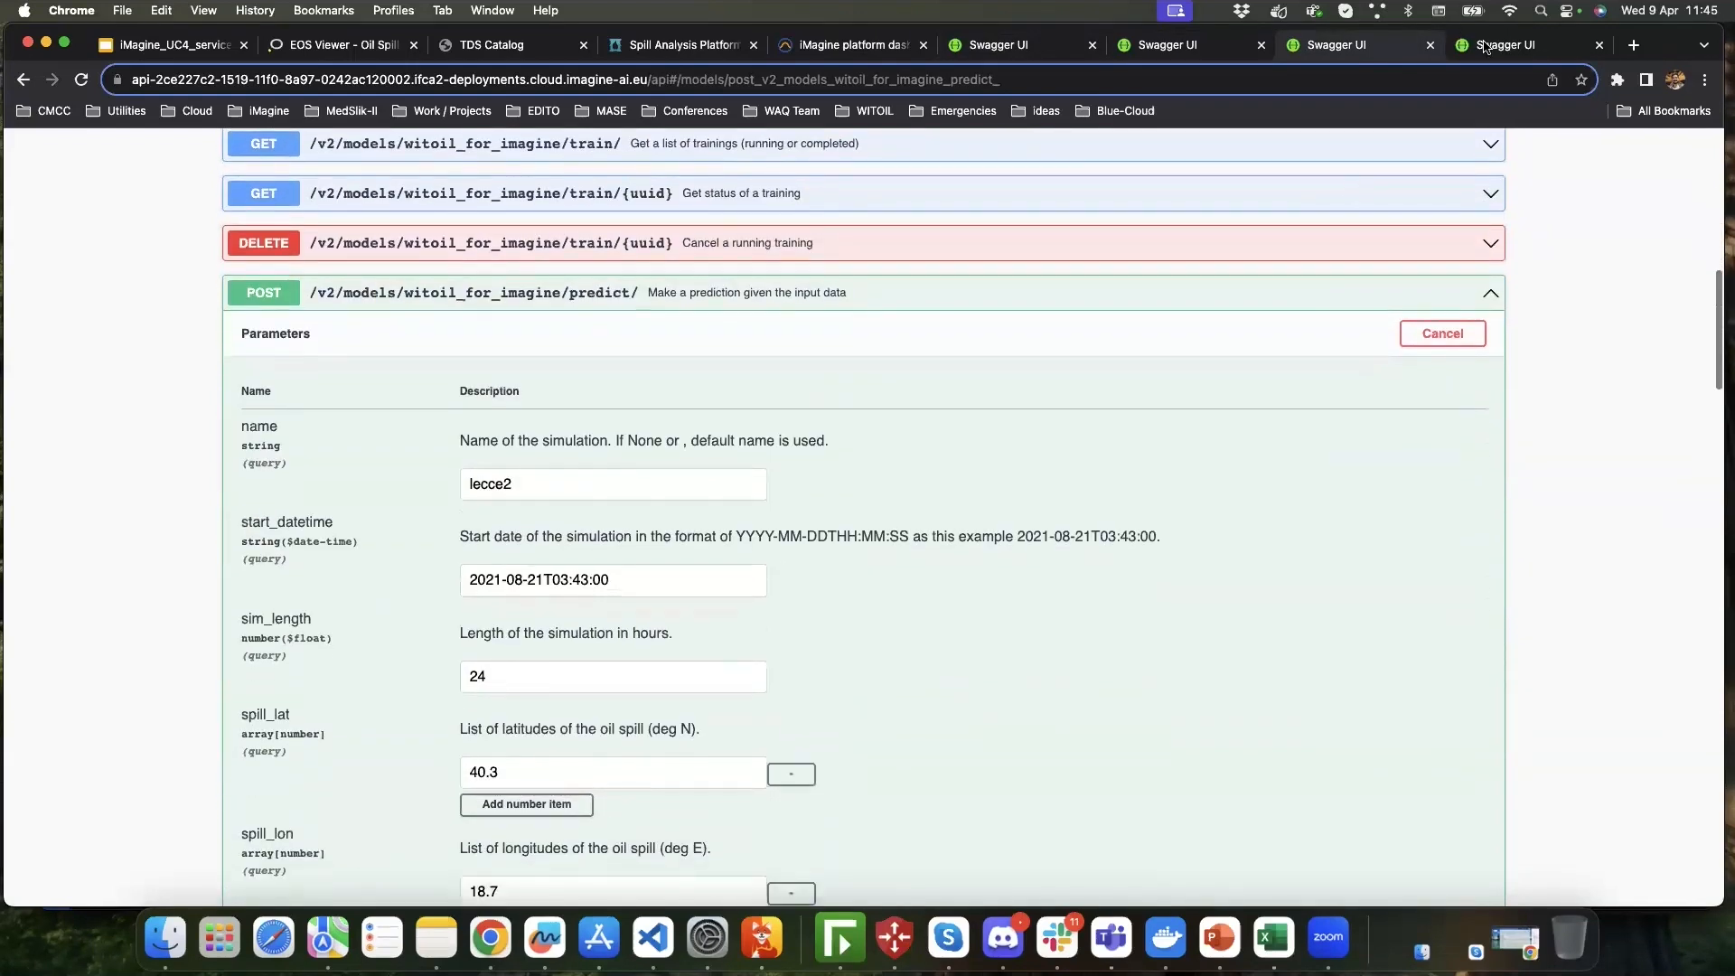
pyautogui.click(1485, 45)
pyautogui.scroll(-10, 1429, 336)
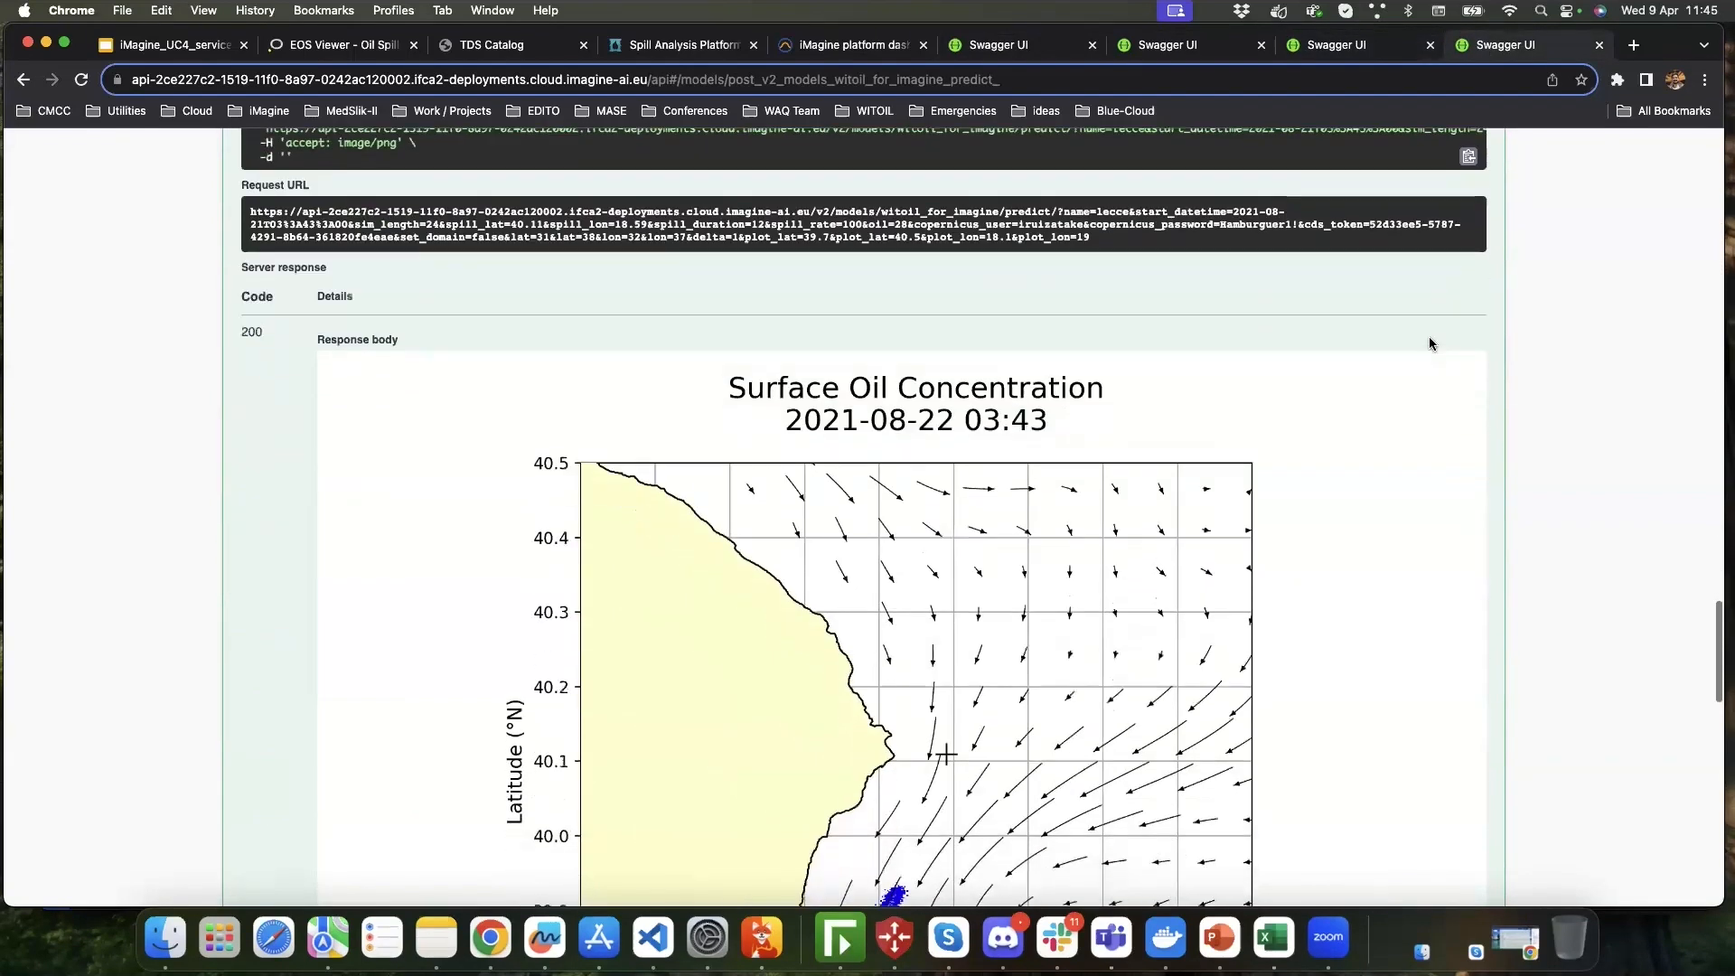
pyautogui.scroll(-5, 1429, 337)
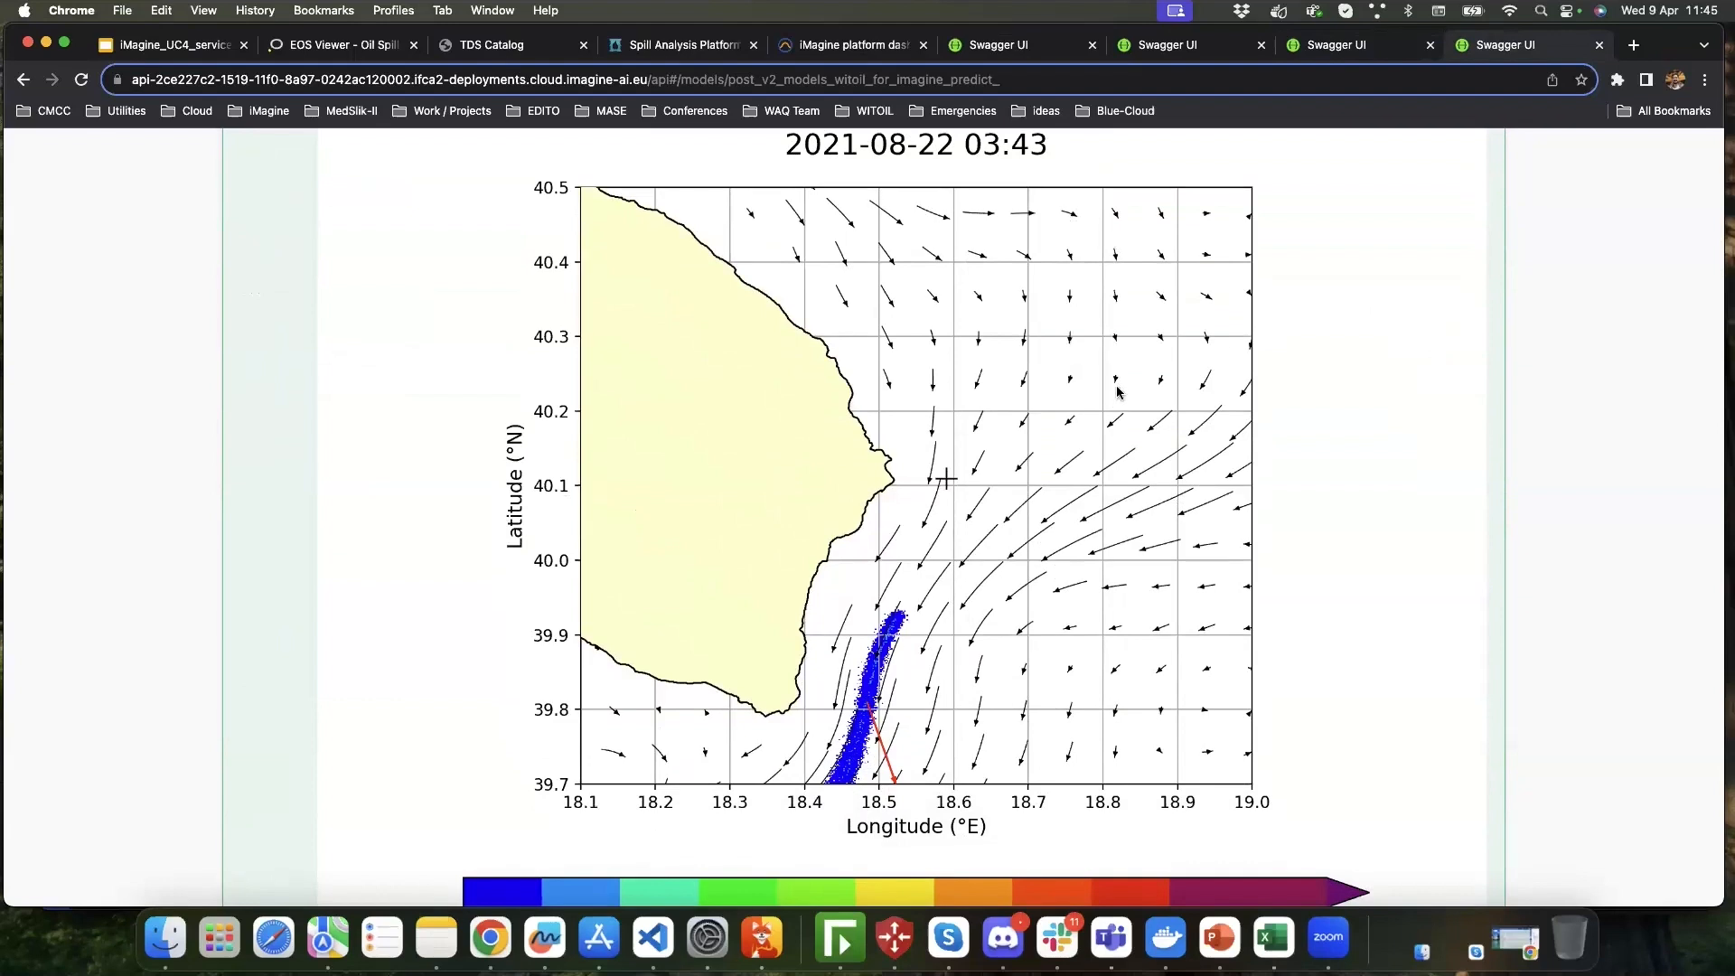
pyautogui.scroll(3, 1119, 398)
pyautogui.scroll(-4, 1047, 525)
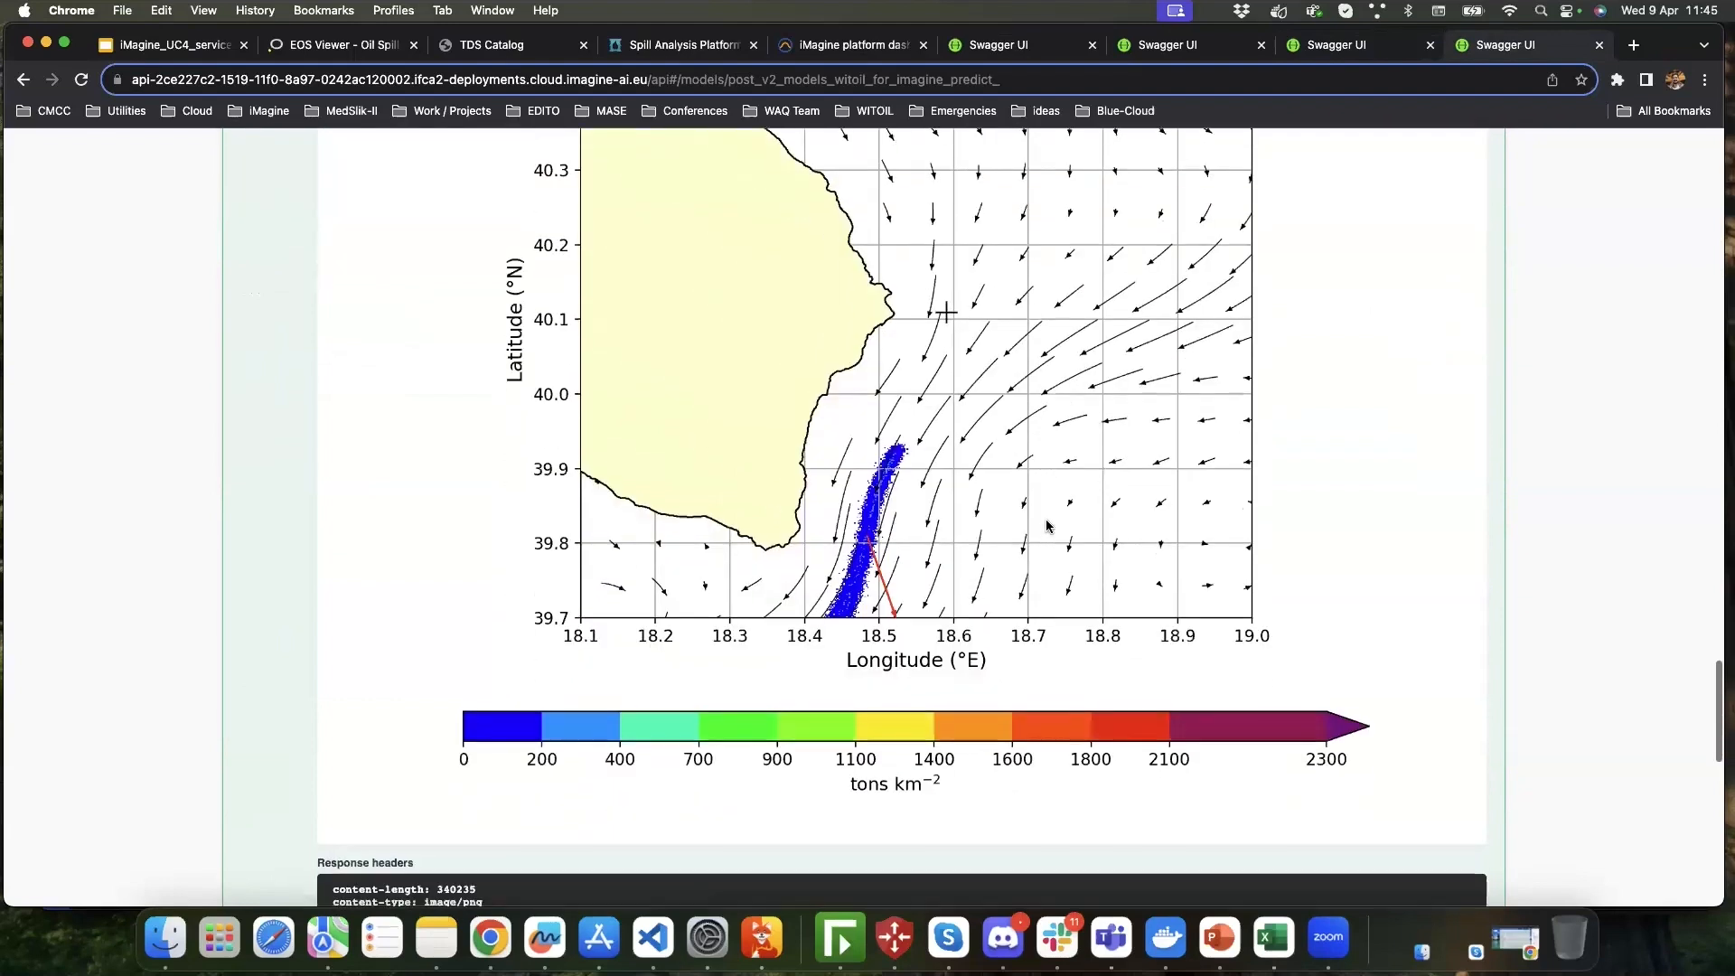
pyautogui.scroll(2, 1046, 525)
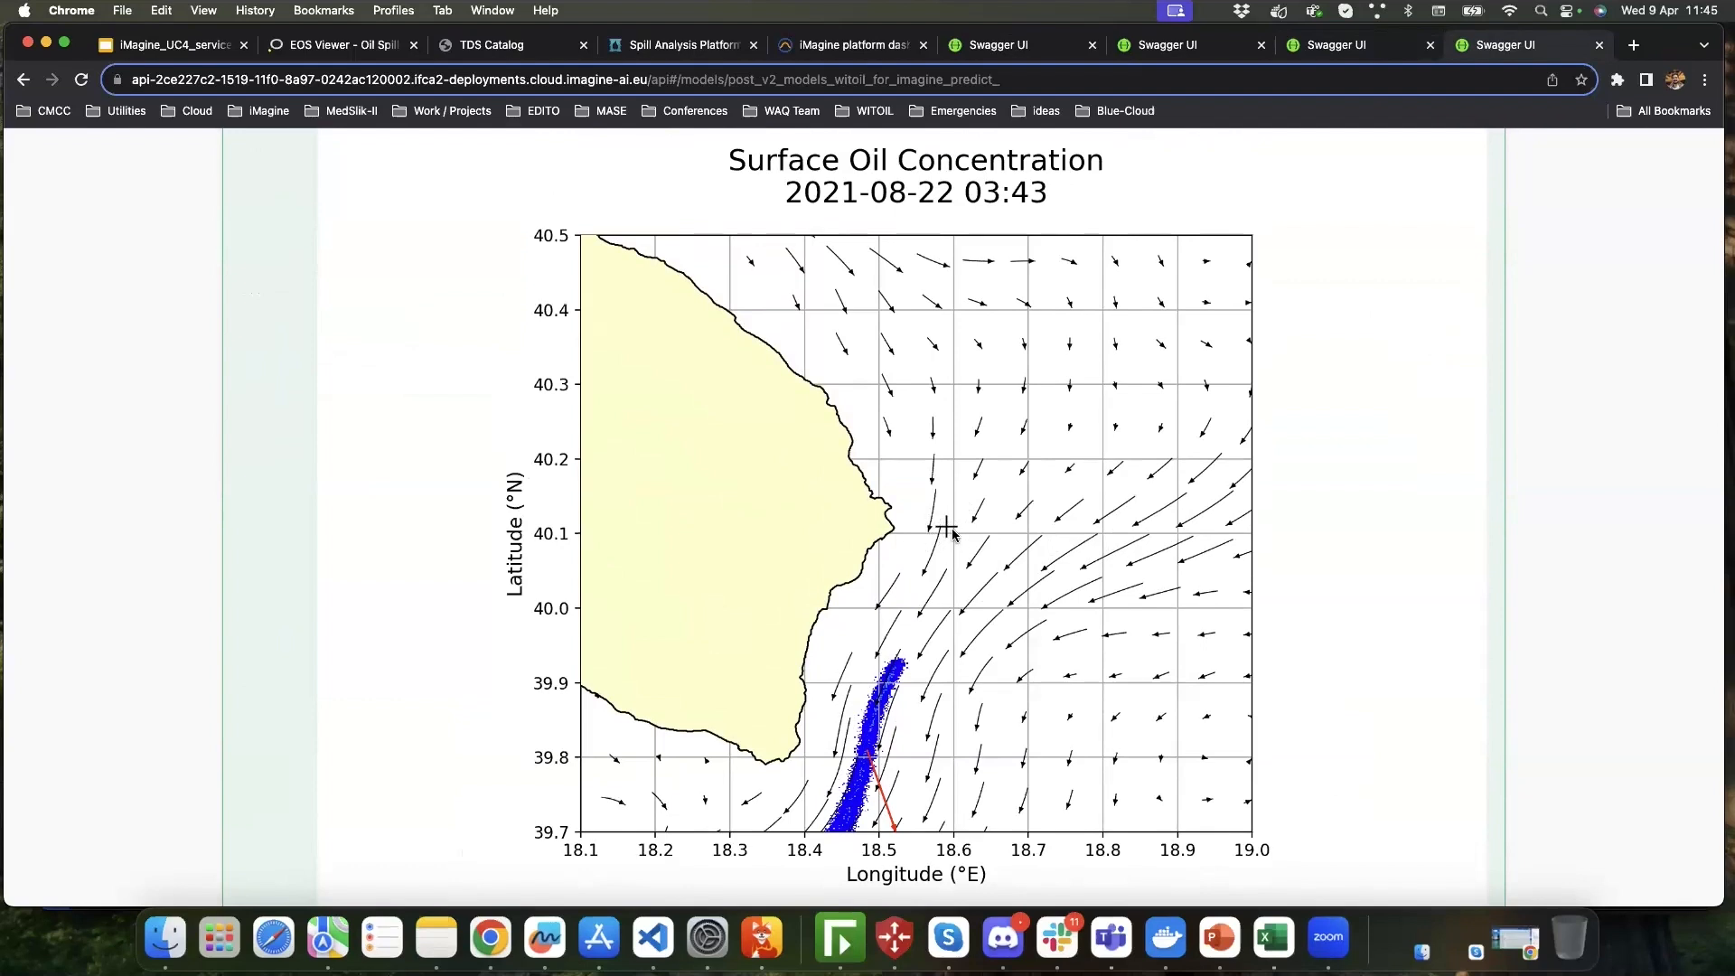
pyautogui.scroll(-1, 906, 678)
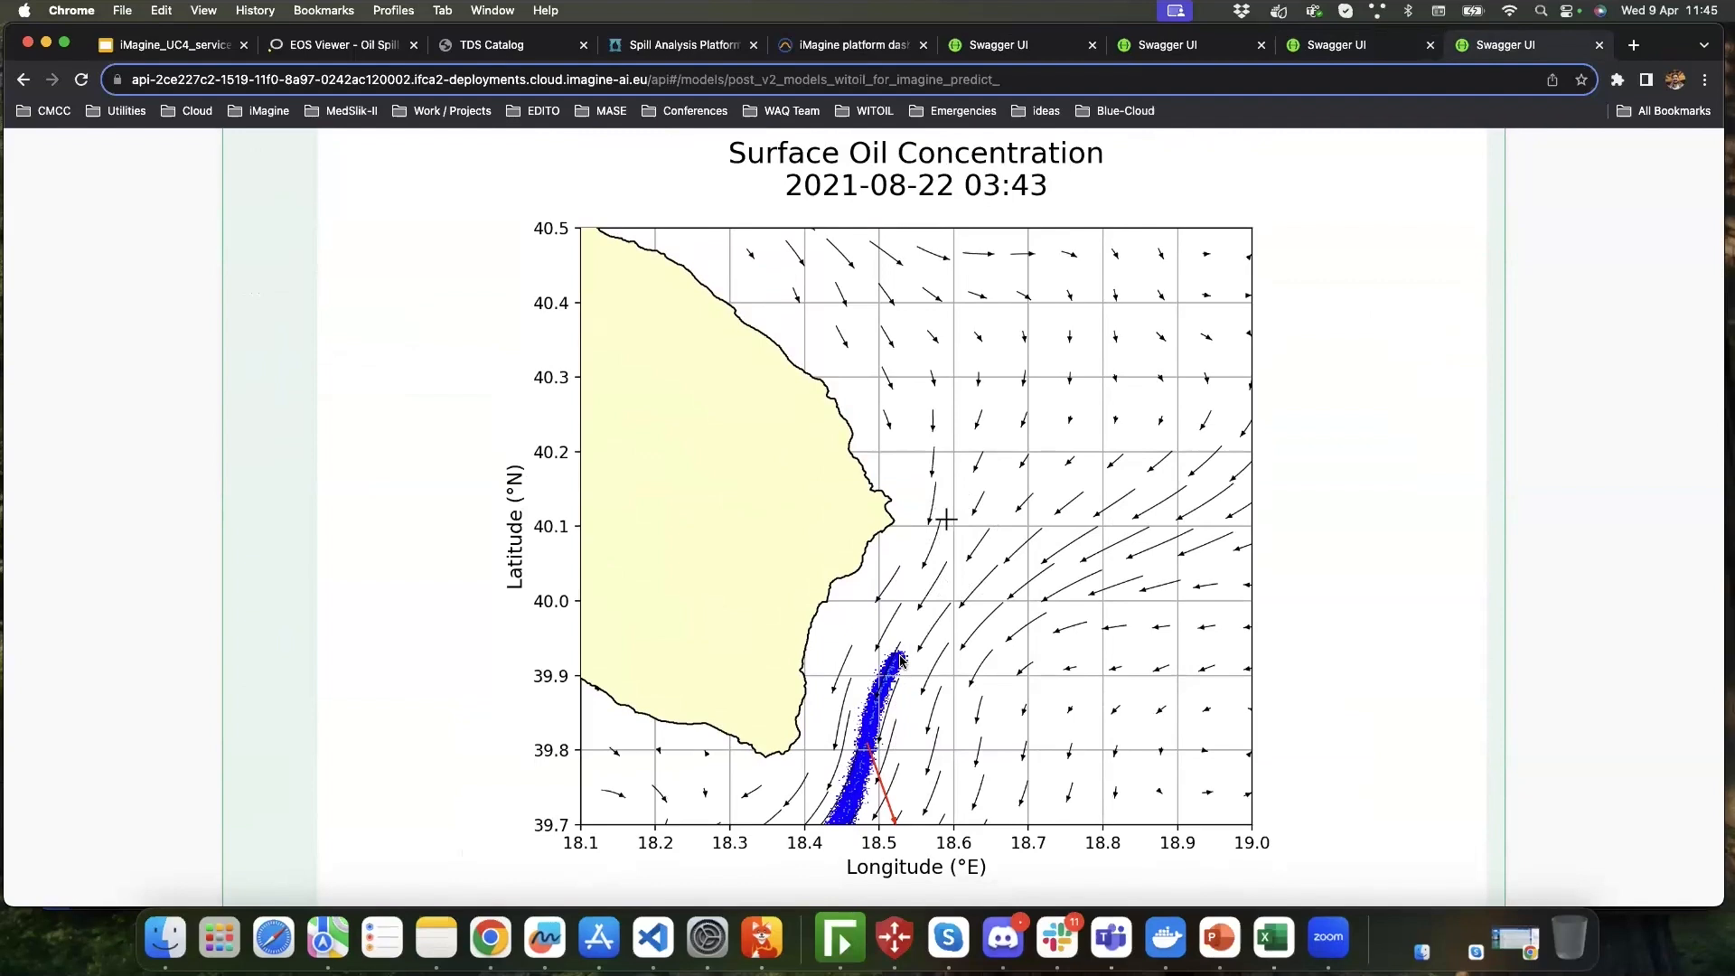
pyautogui.scroll(2, 1038, 593)
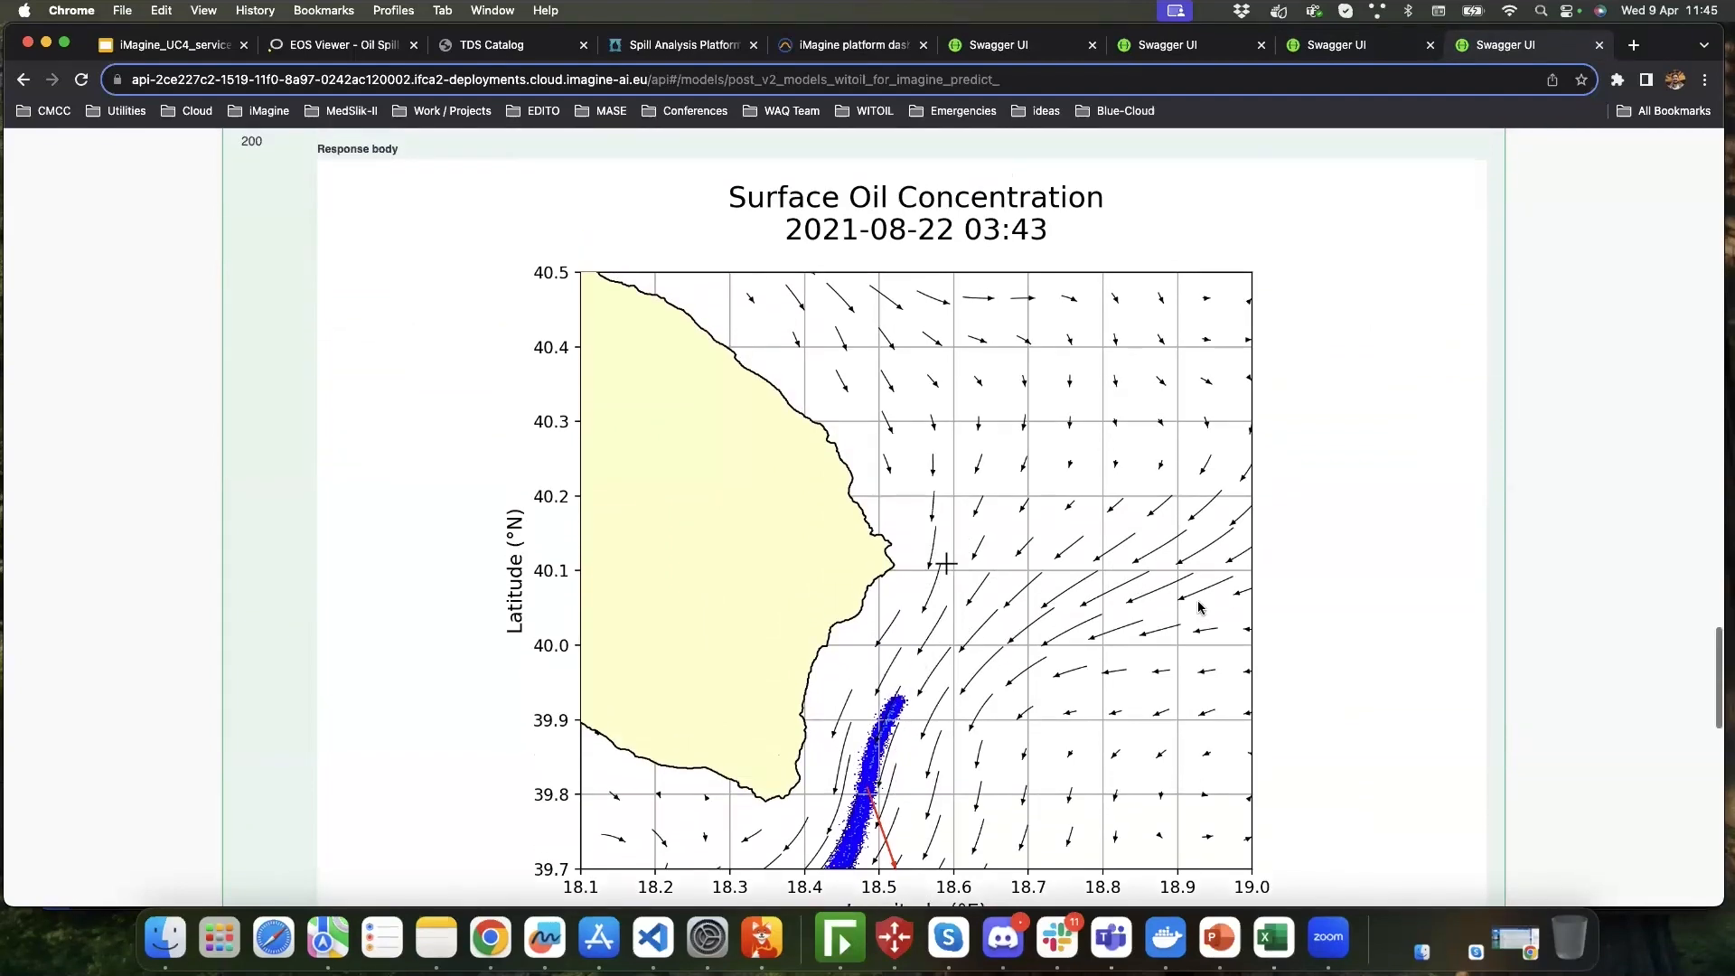
pyautogui.scroll(3, 1341, 558)
pyautogui.scroll(-5, 1360, 463)
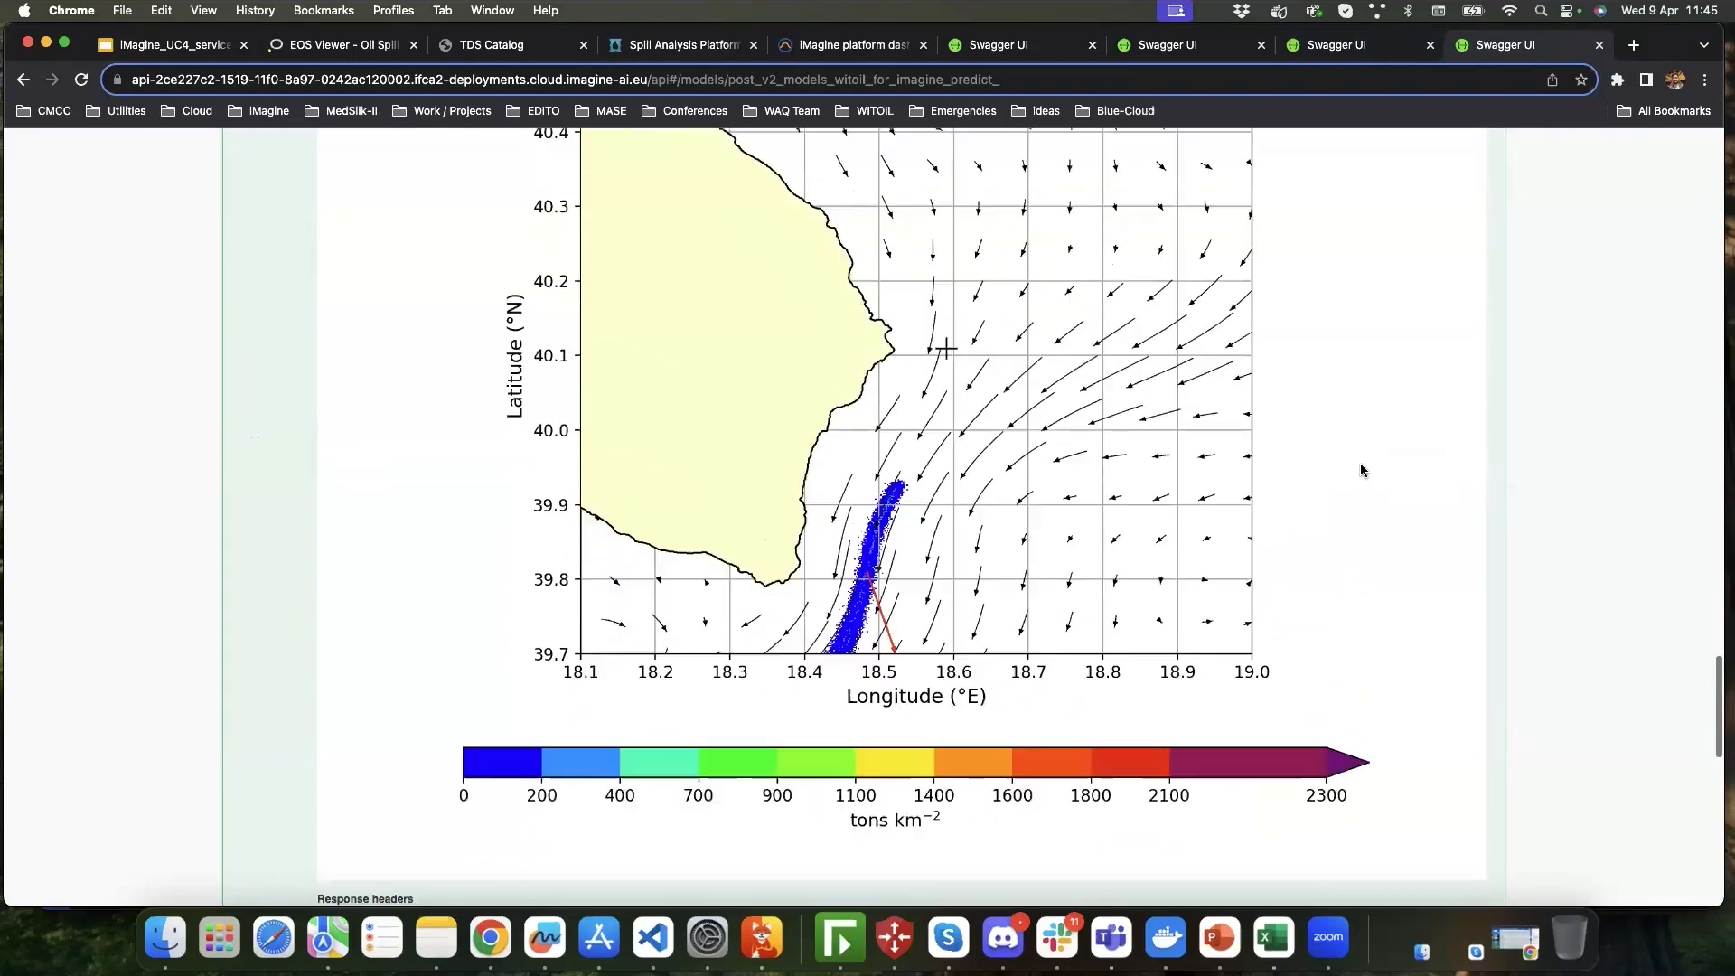
pyautogui.scroll(3, 1358, 471)
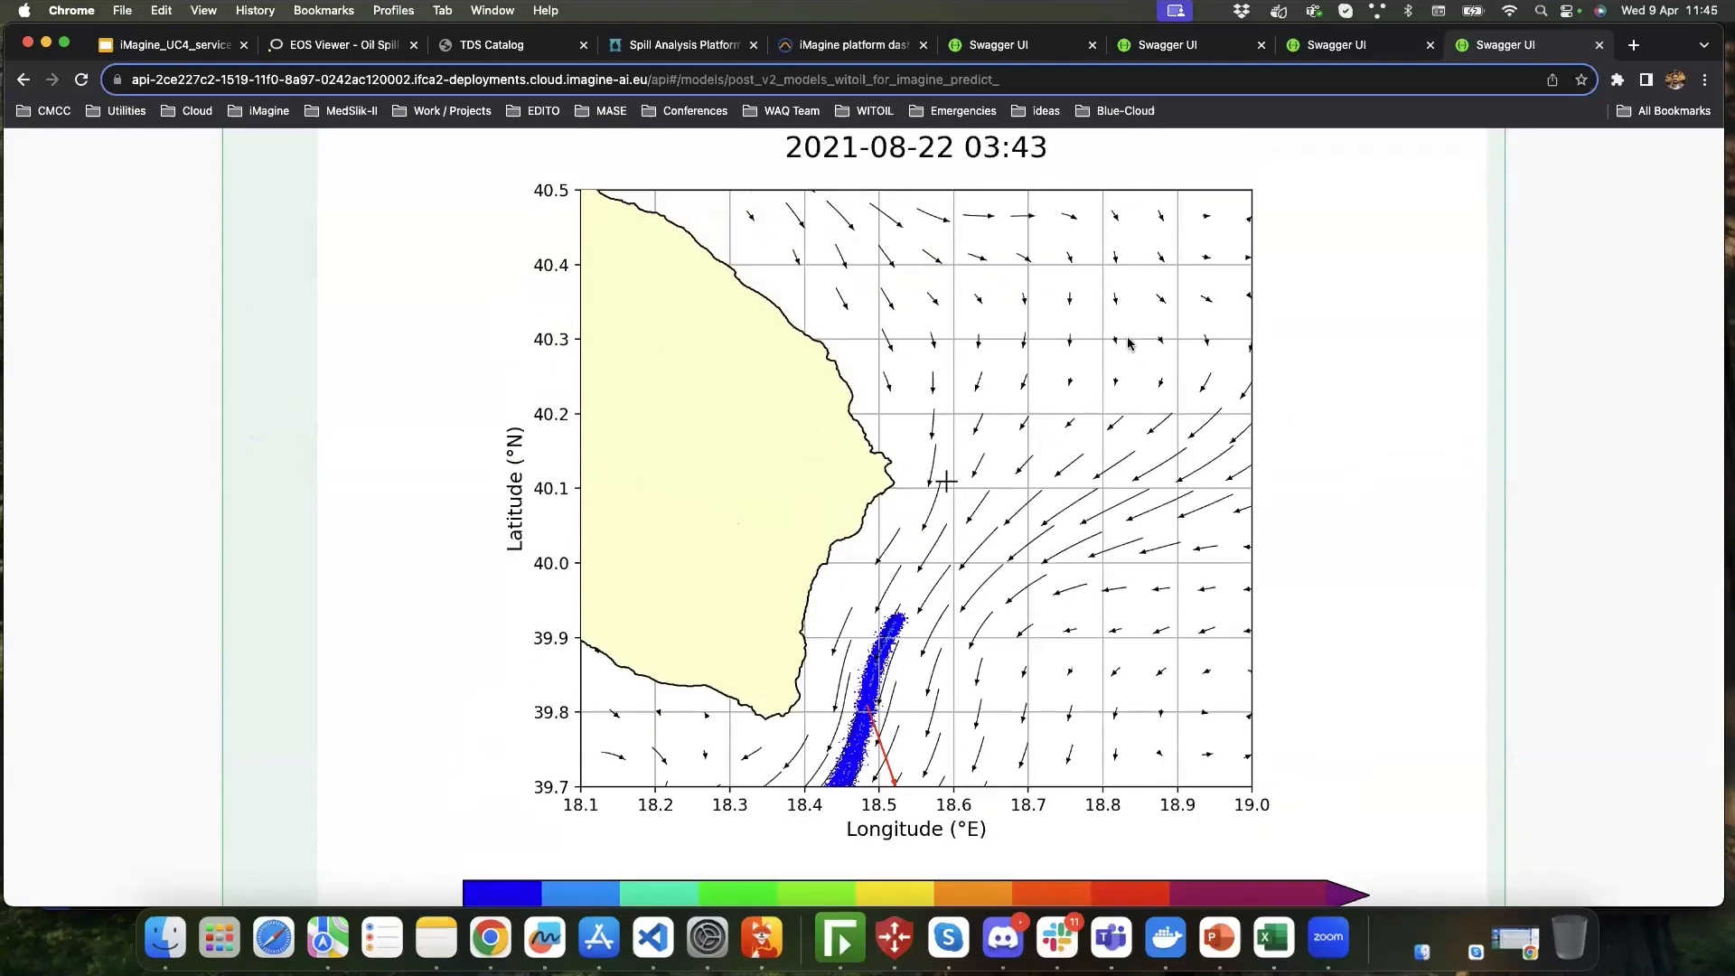
pyautogui.scroll(5, 814, 446)
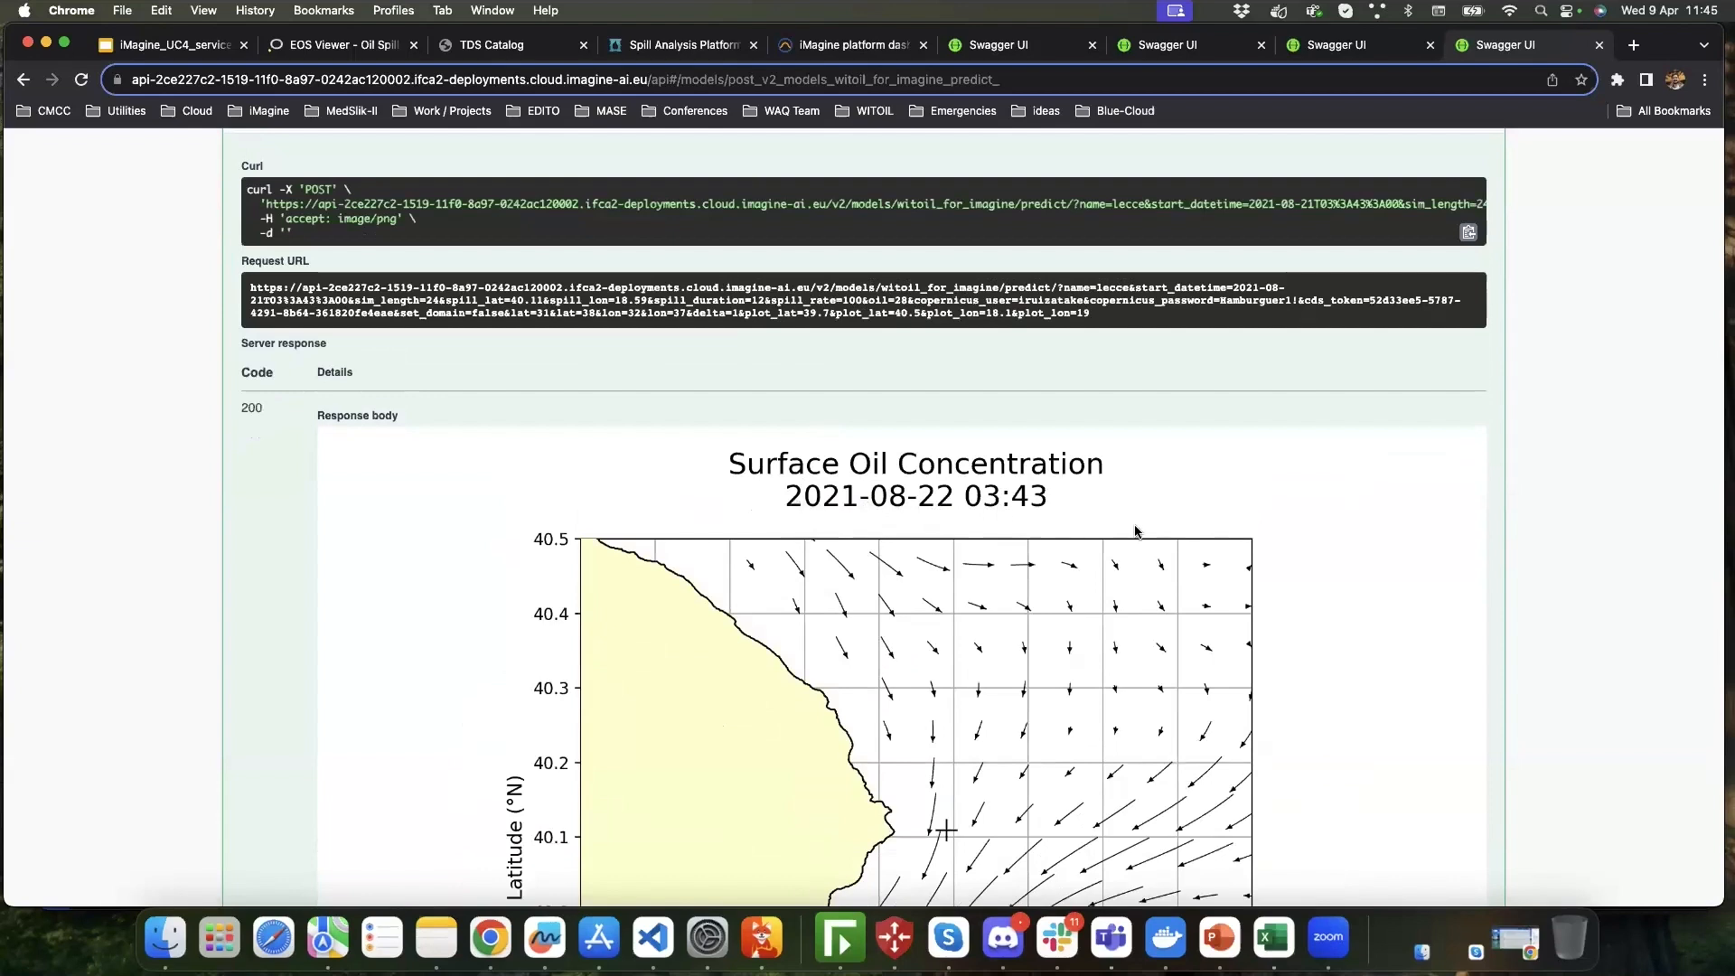
pyautogui.scroll(-2, 1141, 534)
# - Look over the lecce2 predict parameters with latitude 35–36 and longitude 18.1–19 bounds
pyautogui.click(1376, 45)
pyautogui.scroll(-15, 1483, 441)
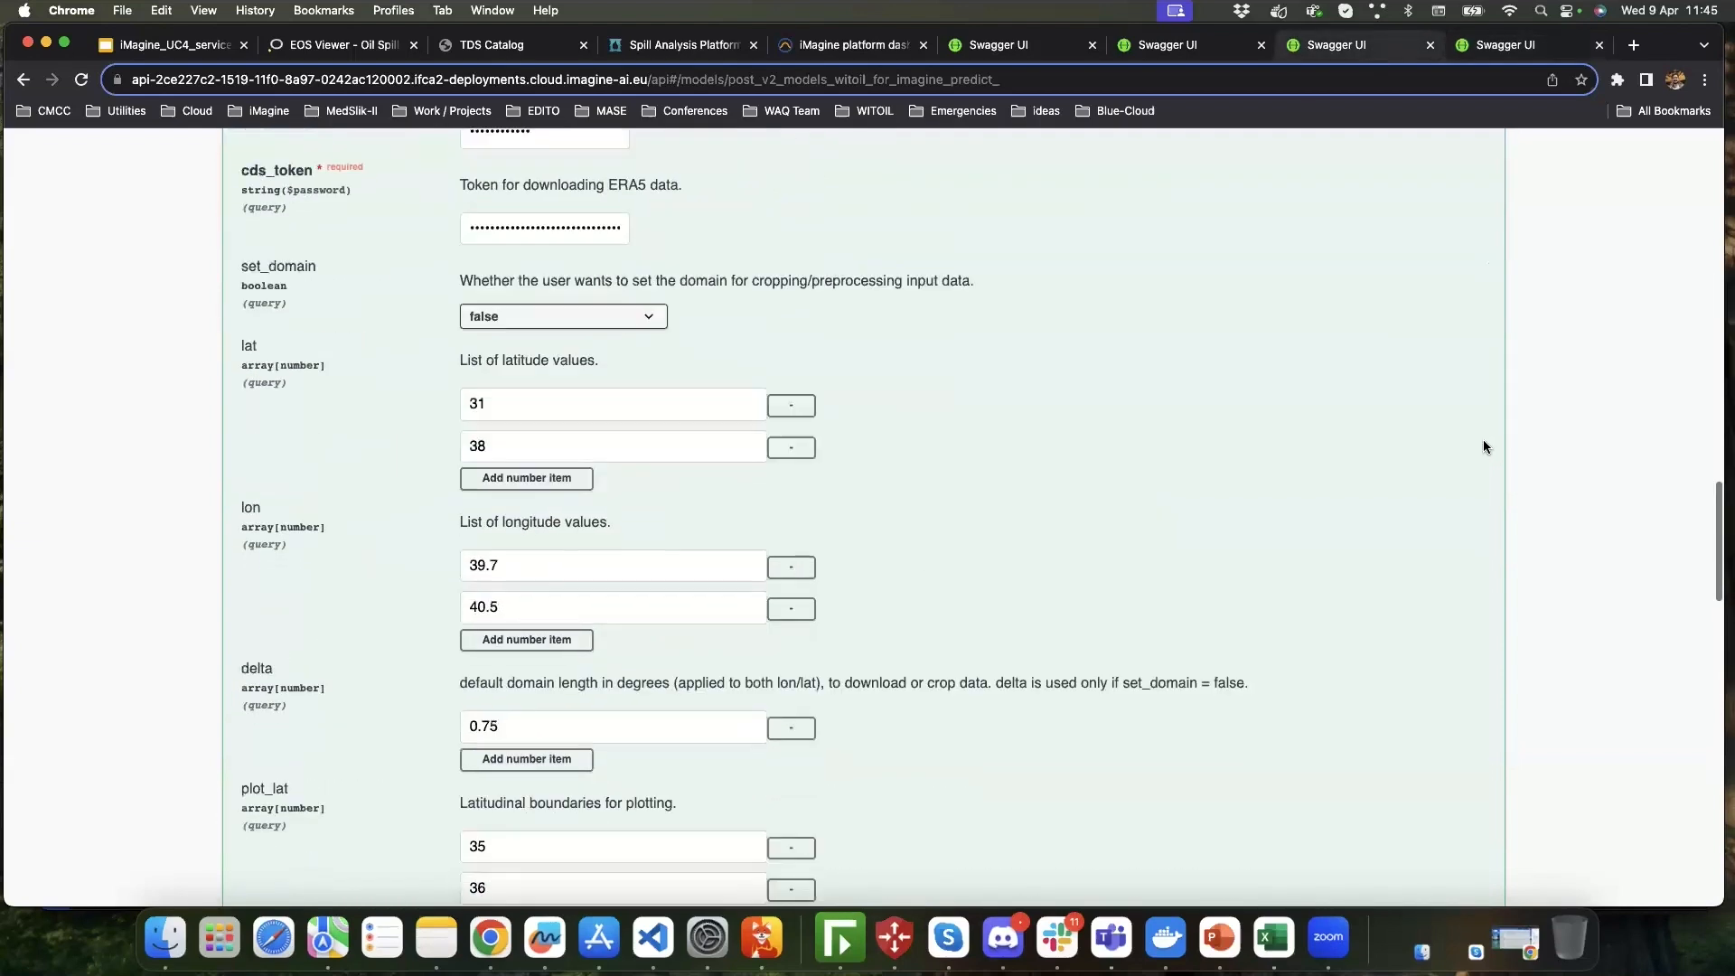
pyautogui.scroll(-2, 1484, 441)
pyautogui.scroll(10, 1480, 447)
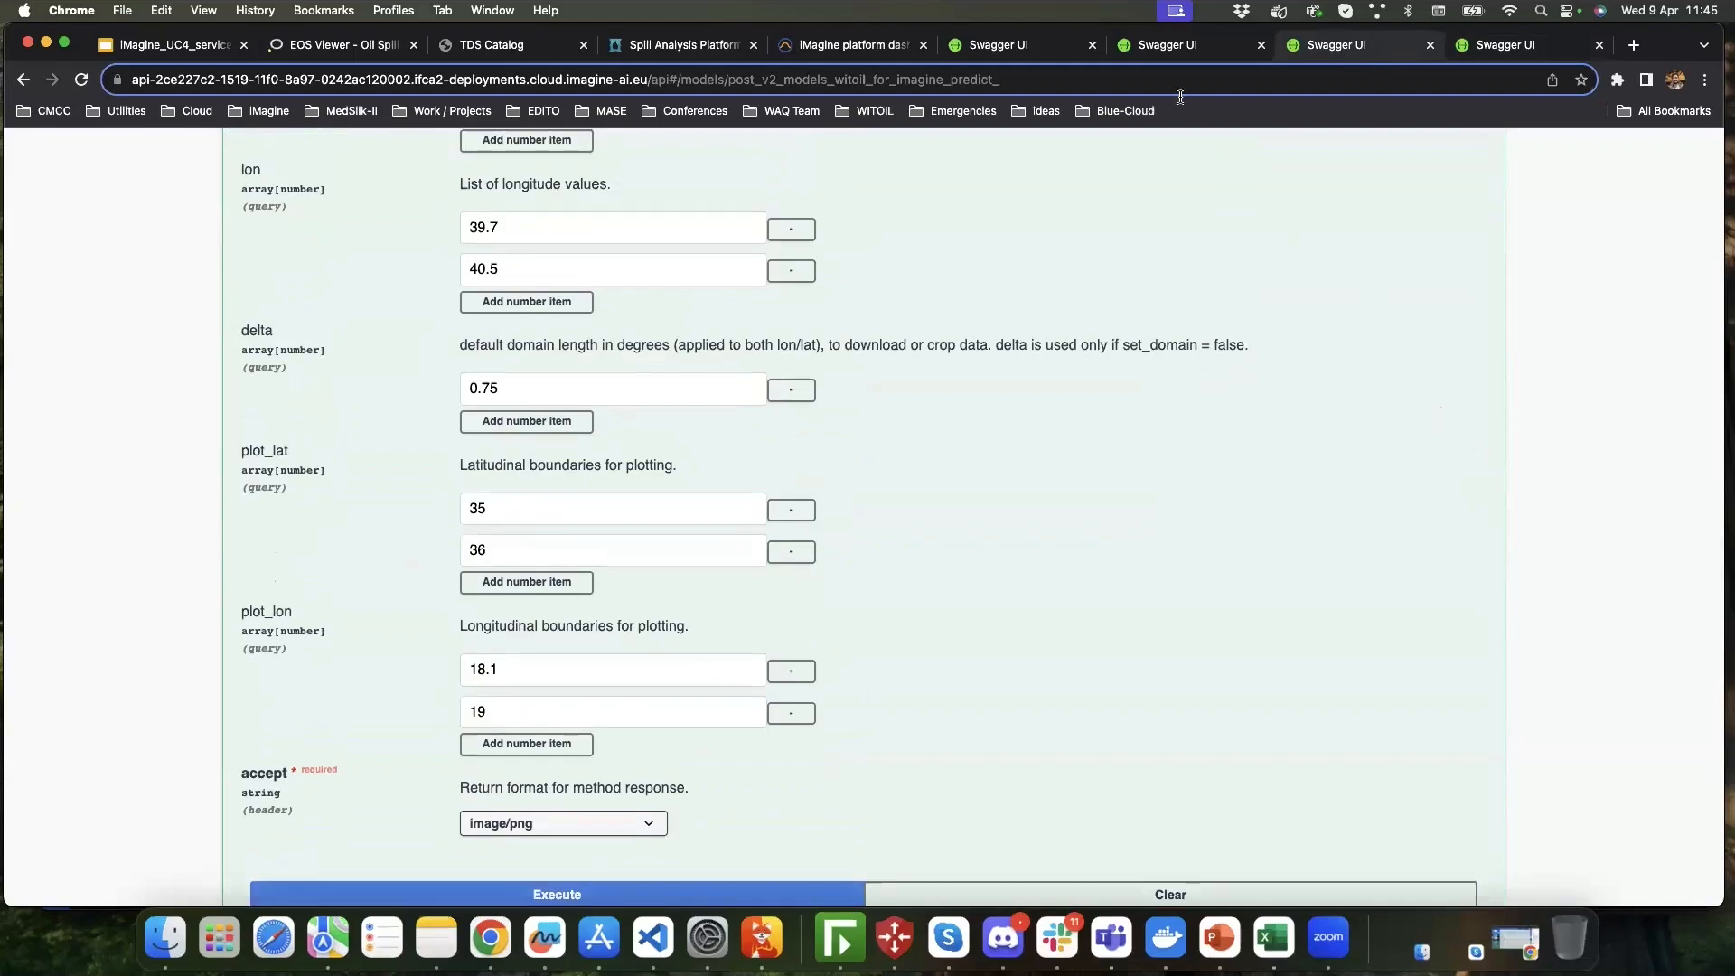
pyautogui.click(1075, 45)
pyautogui.click(1076, 45)
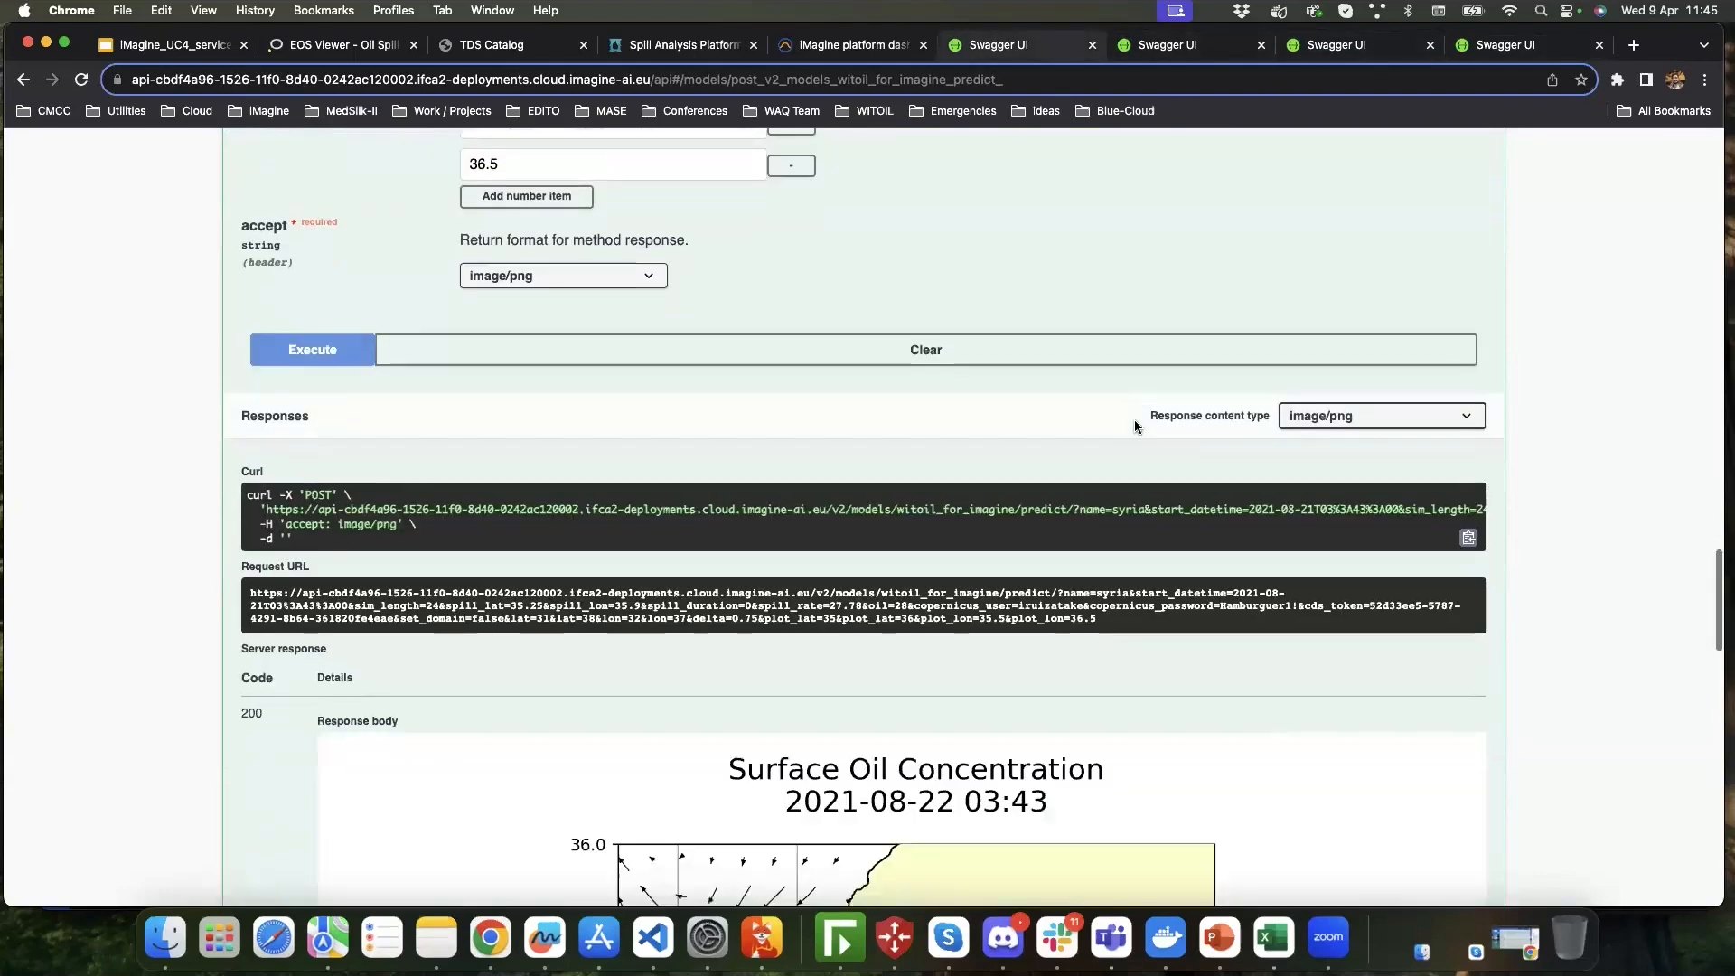
pyautogui.scroll(-15, 1272, 445)
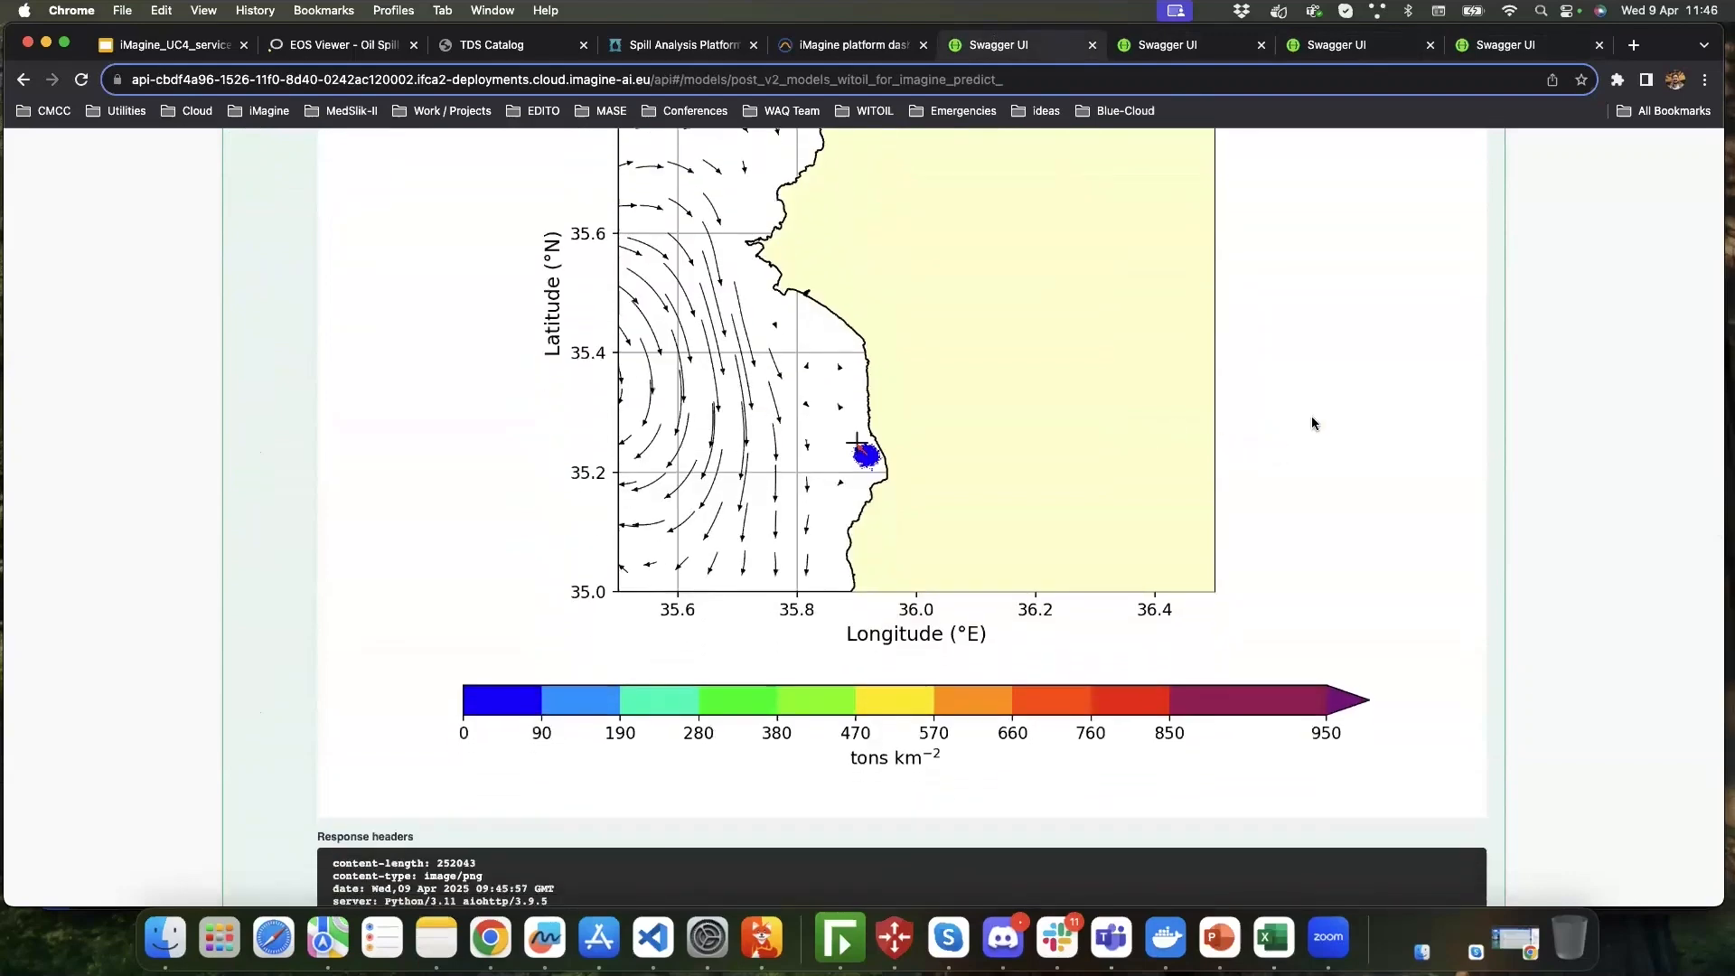
pyautogui.scroll(3, 1311, 420)
pyautogui.scroll(1, 1313, 423)
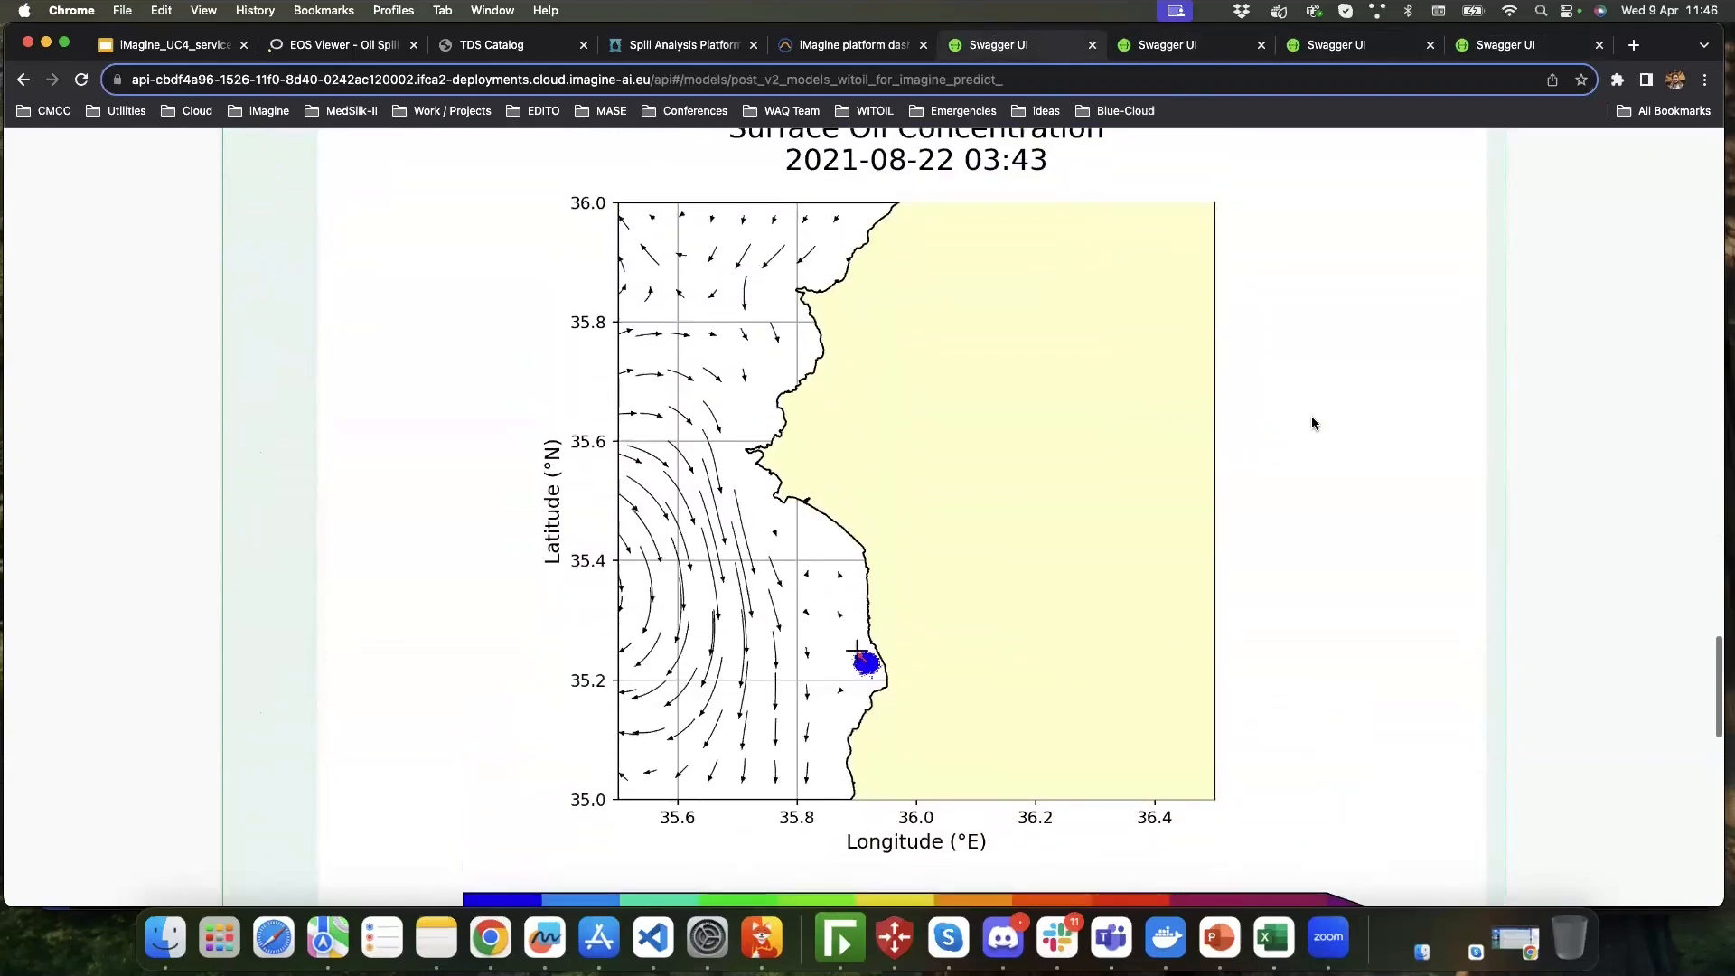
pyautogui.scroll(-1, 1313, 432)
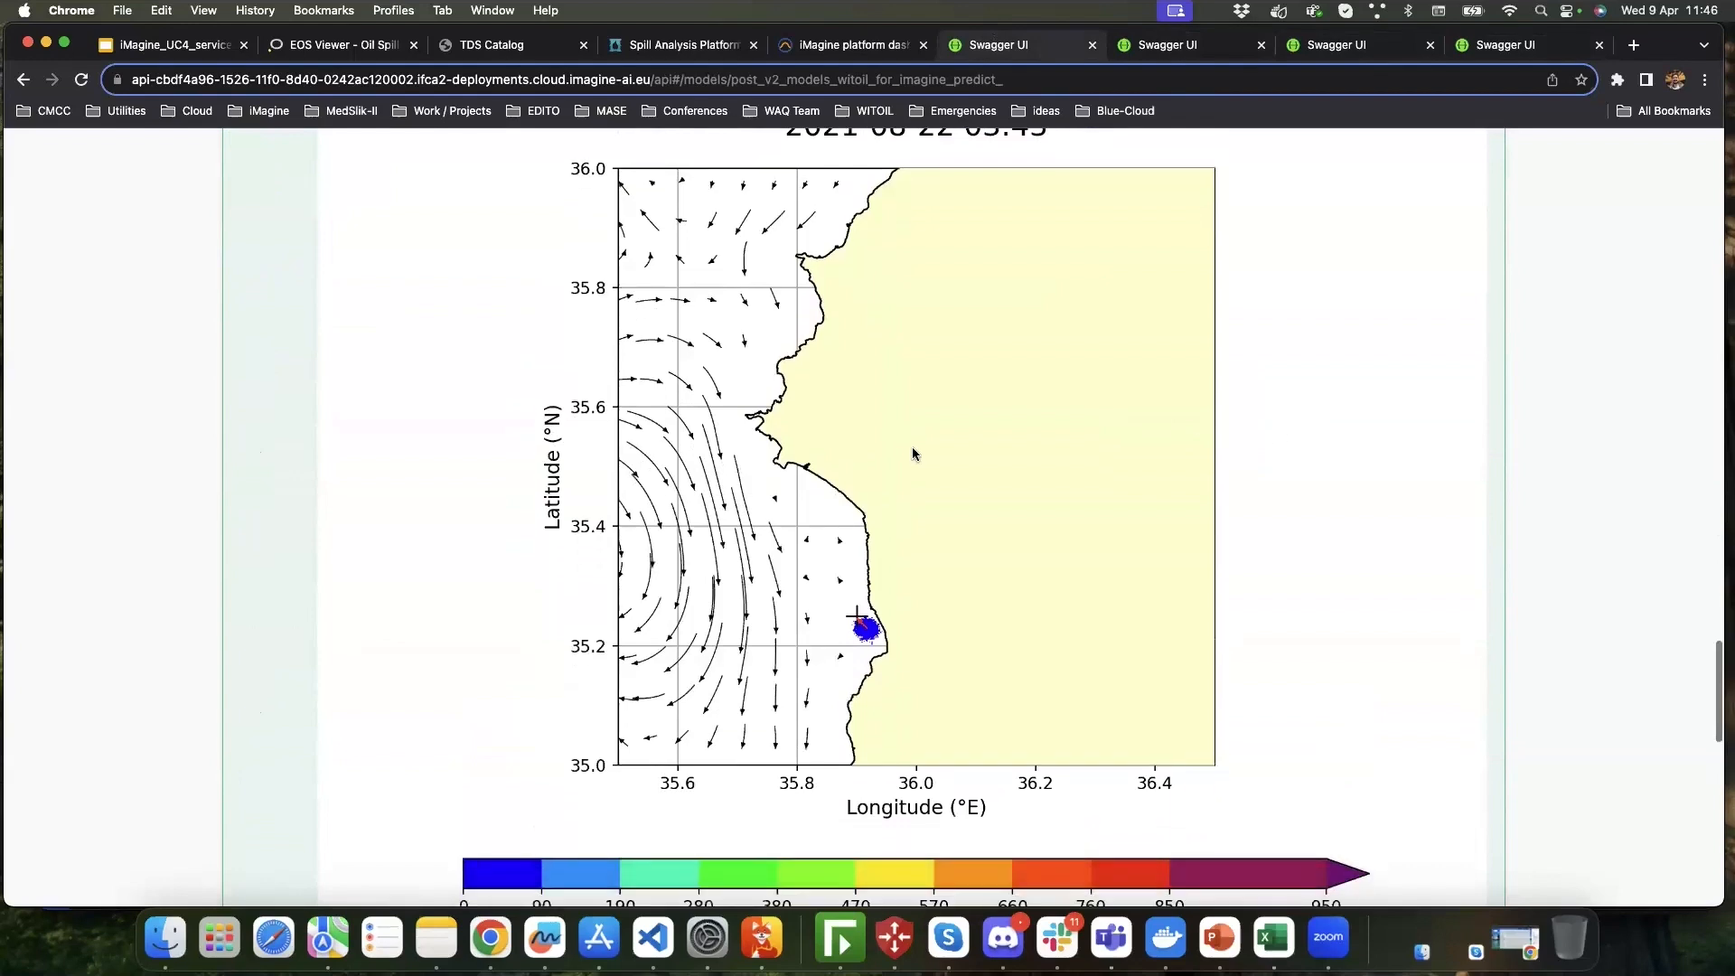
pyautogui.scroll(-2, 892, 633)
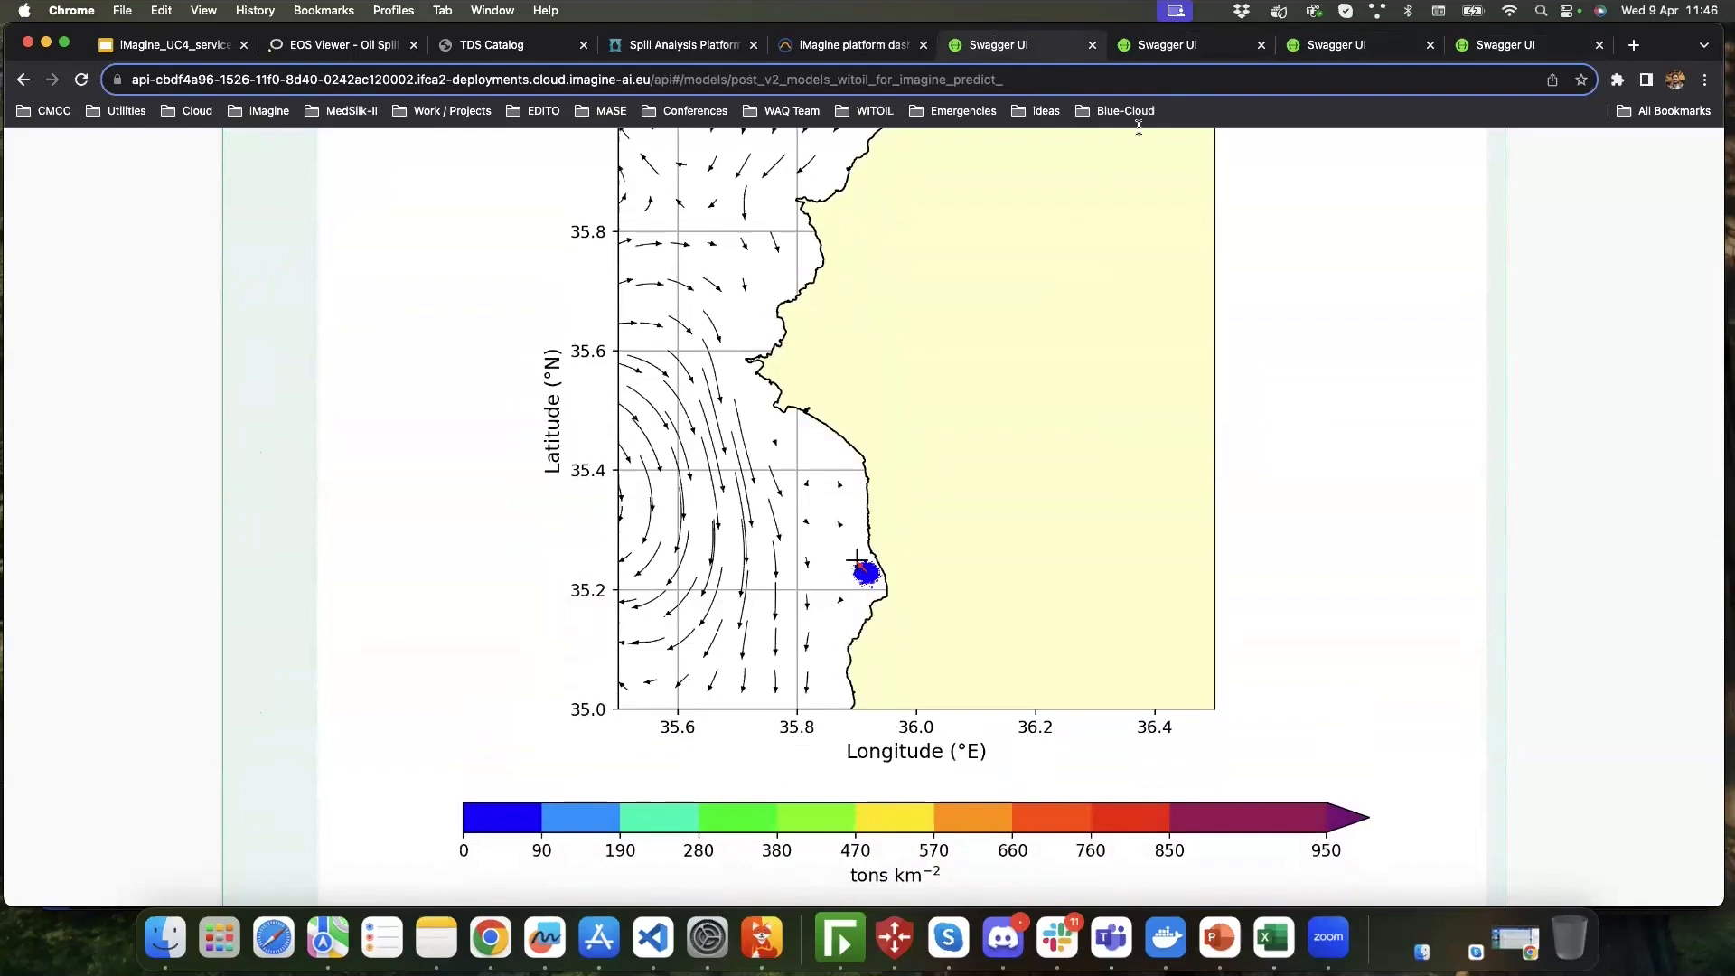
pyautogui.click(1215, 56)
pyautogui.scroll(-1, 1348, 527)
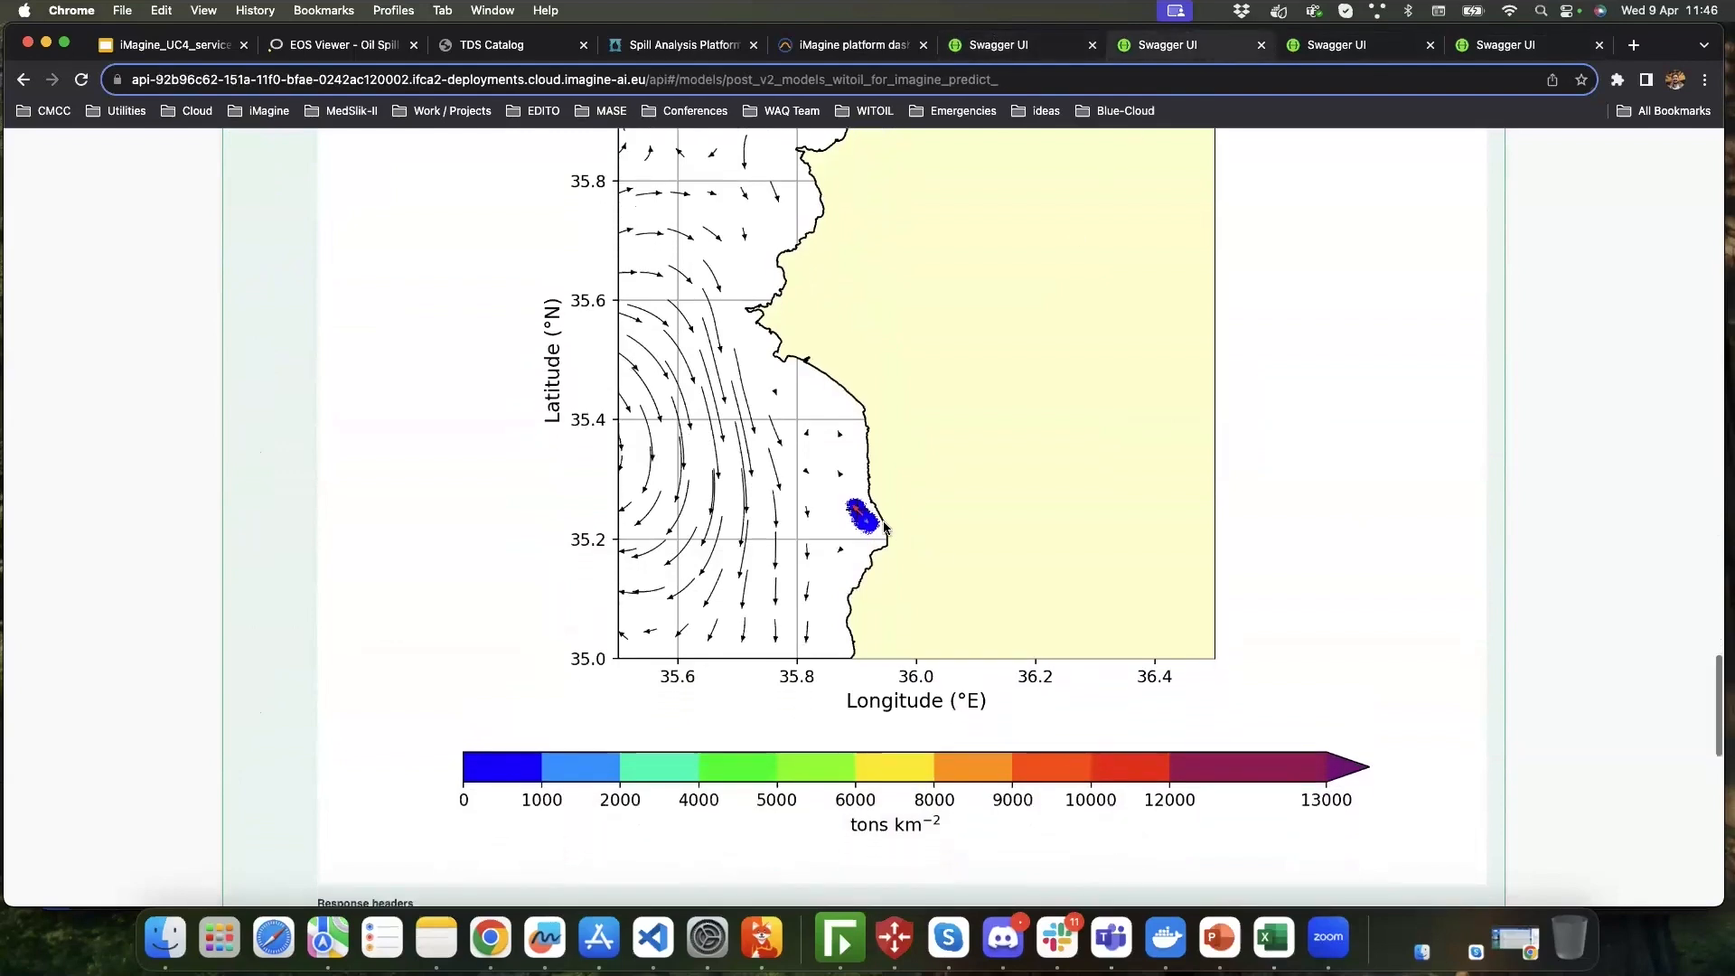
pyautogui.click(1008, 47)
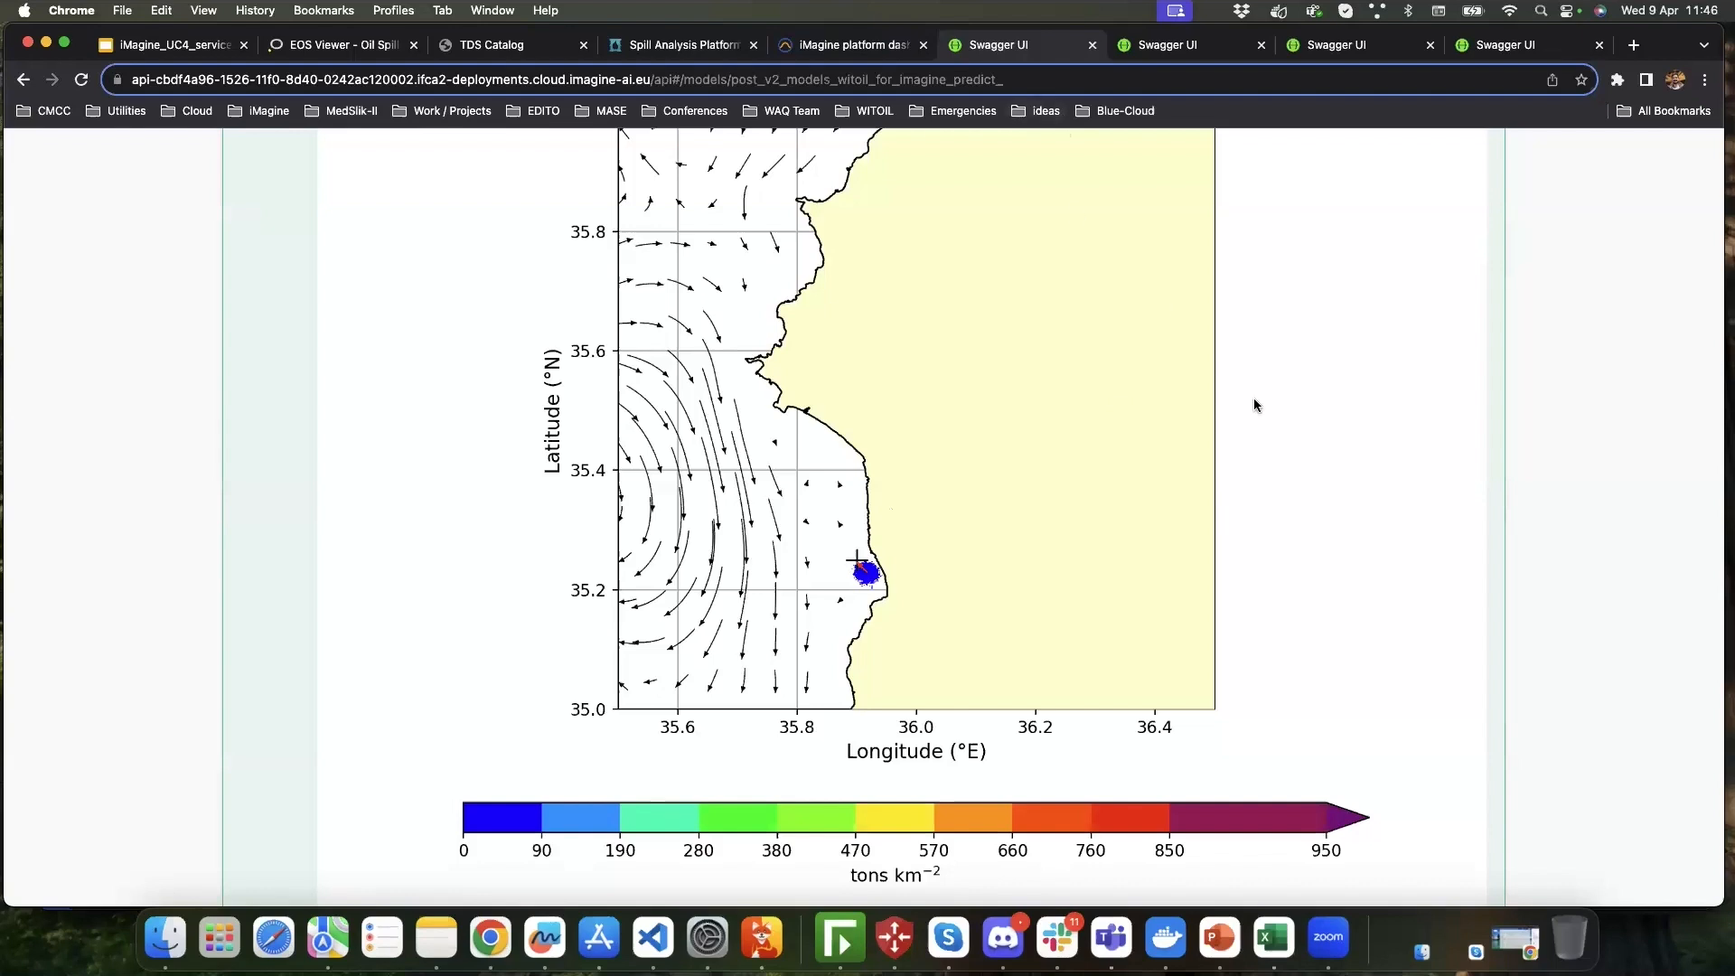
# - Scroll back up to the syria predict parameters
pyautogui.scroll(10, 1255, 404)
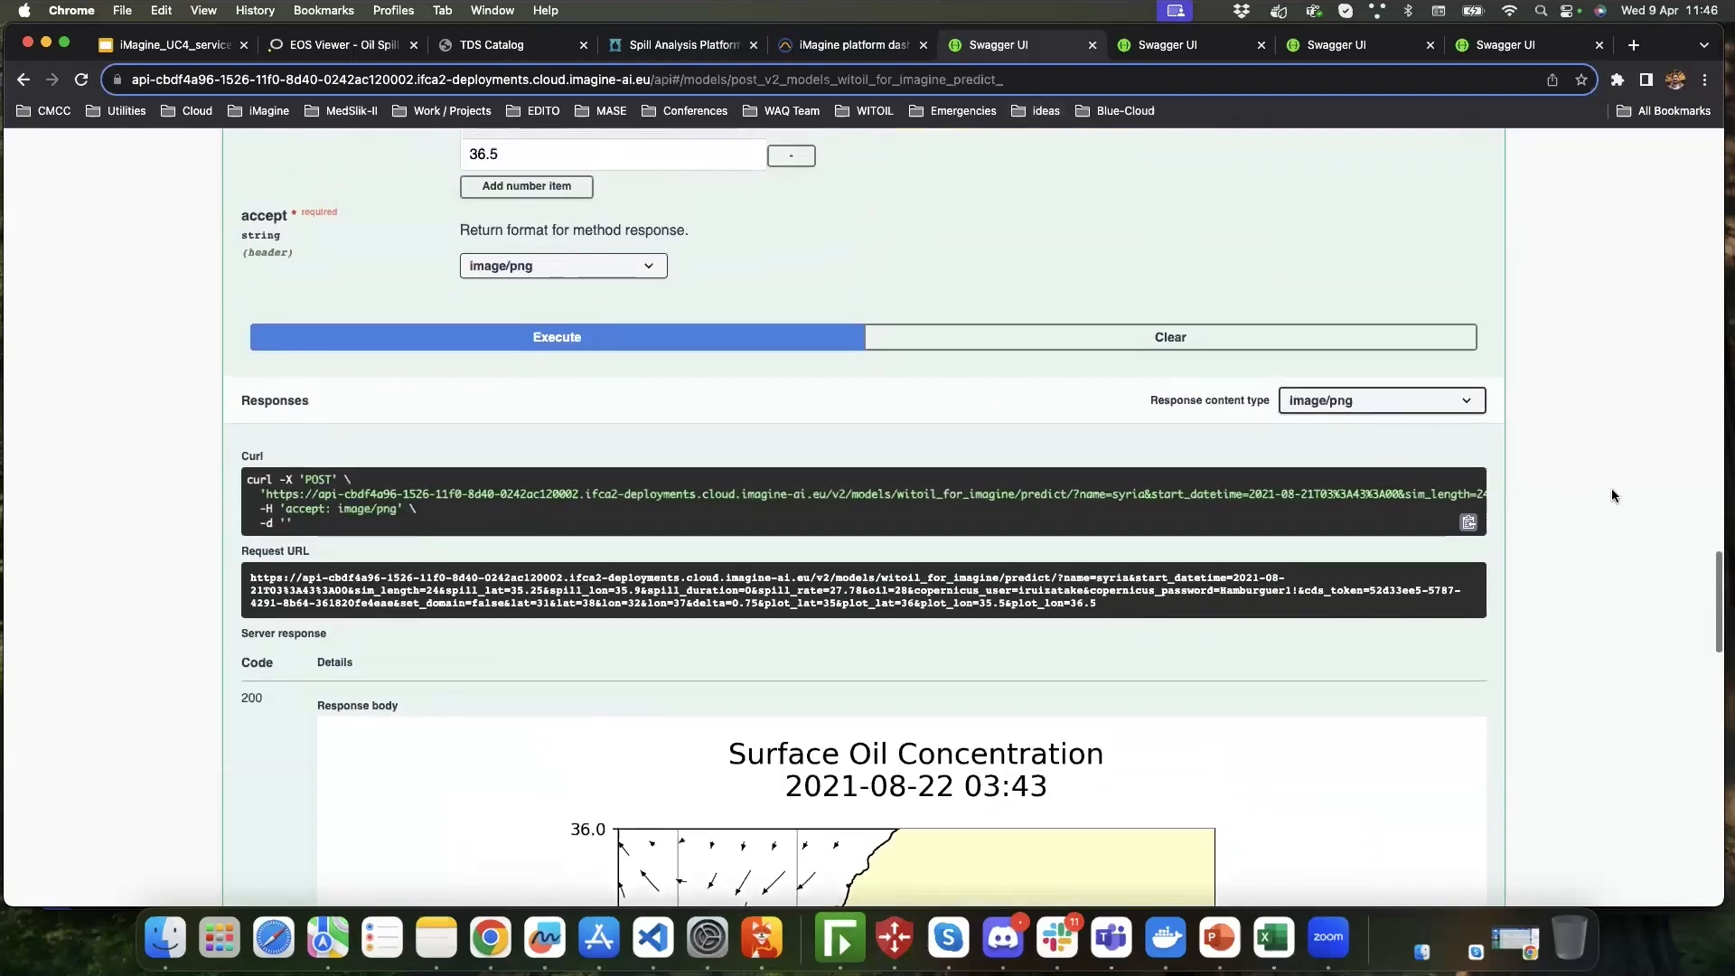
pyautogui.scroll(-3, 1596, 574)
pyautogui.scroll(-5, 1587, 571)
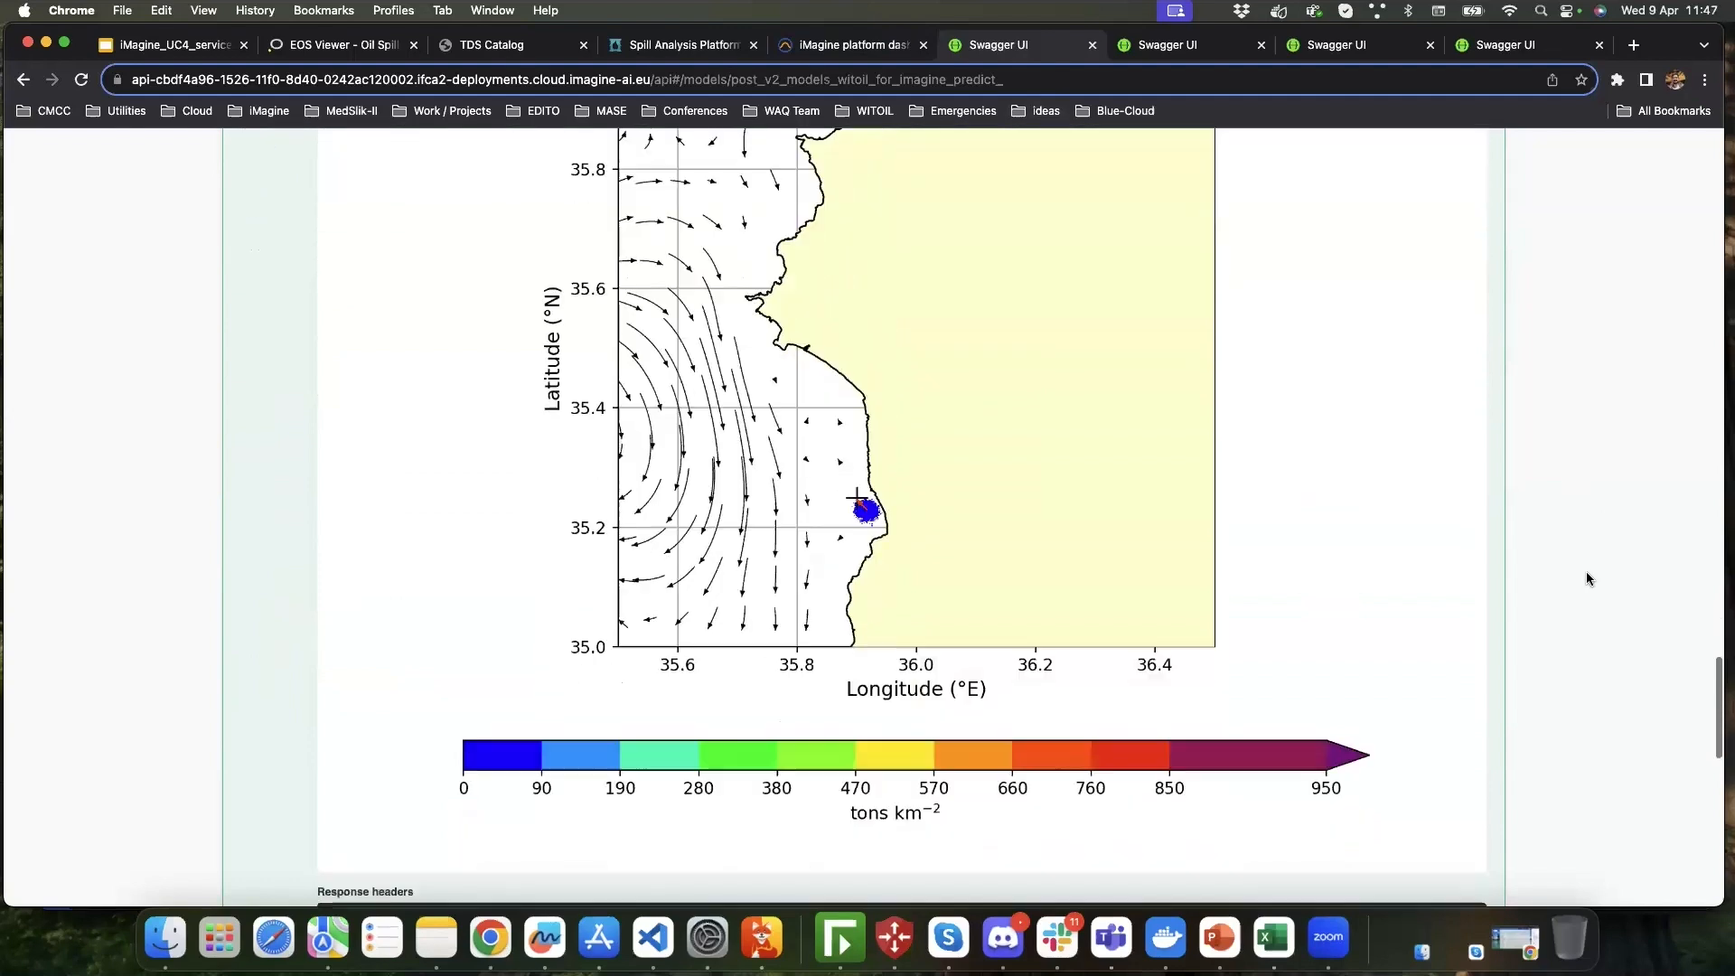
pyautogui.scroll(15, 1251, 506)
pyautogui.scroll(20, 1253, 513)
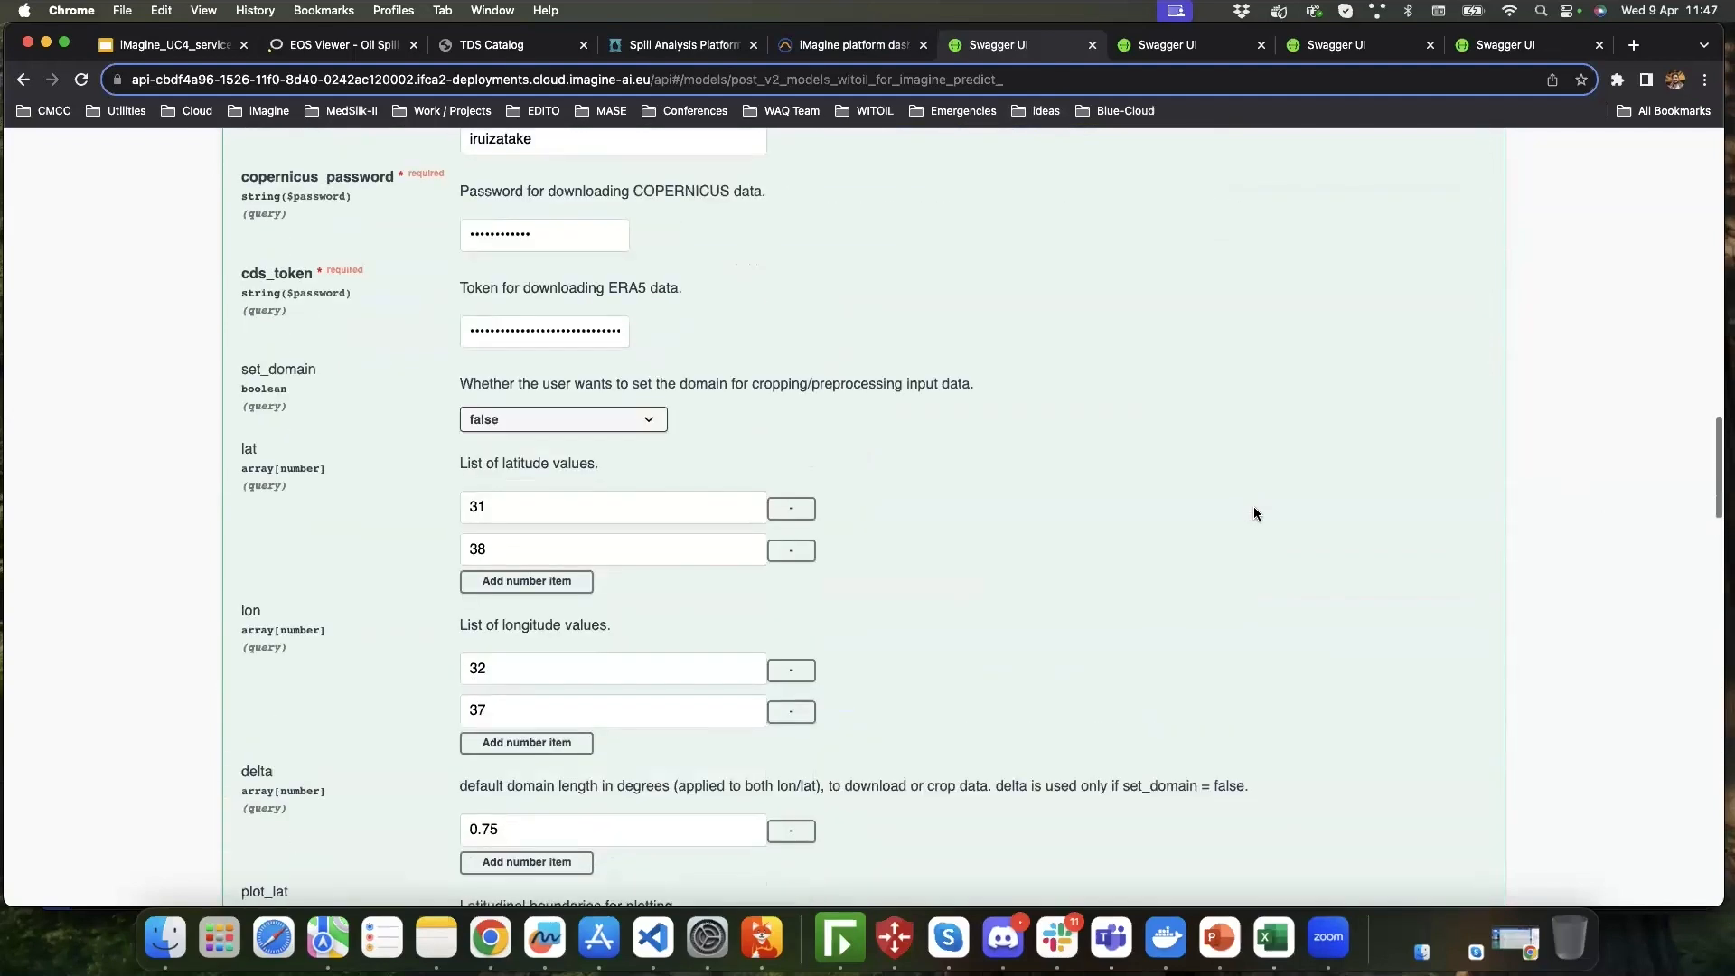
pyautogui.scroll(-5, 1254, 513)
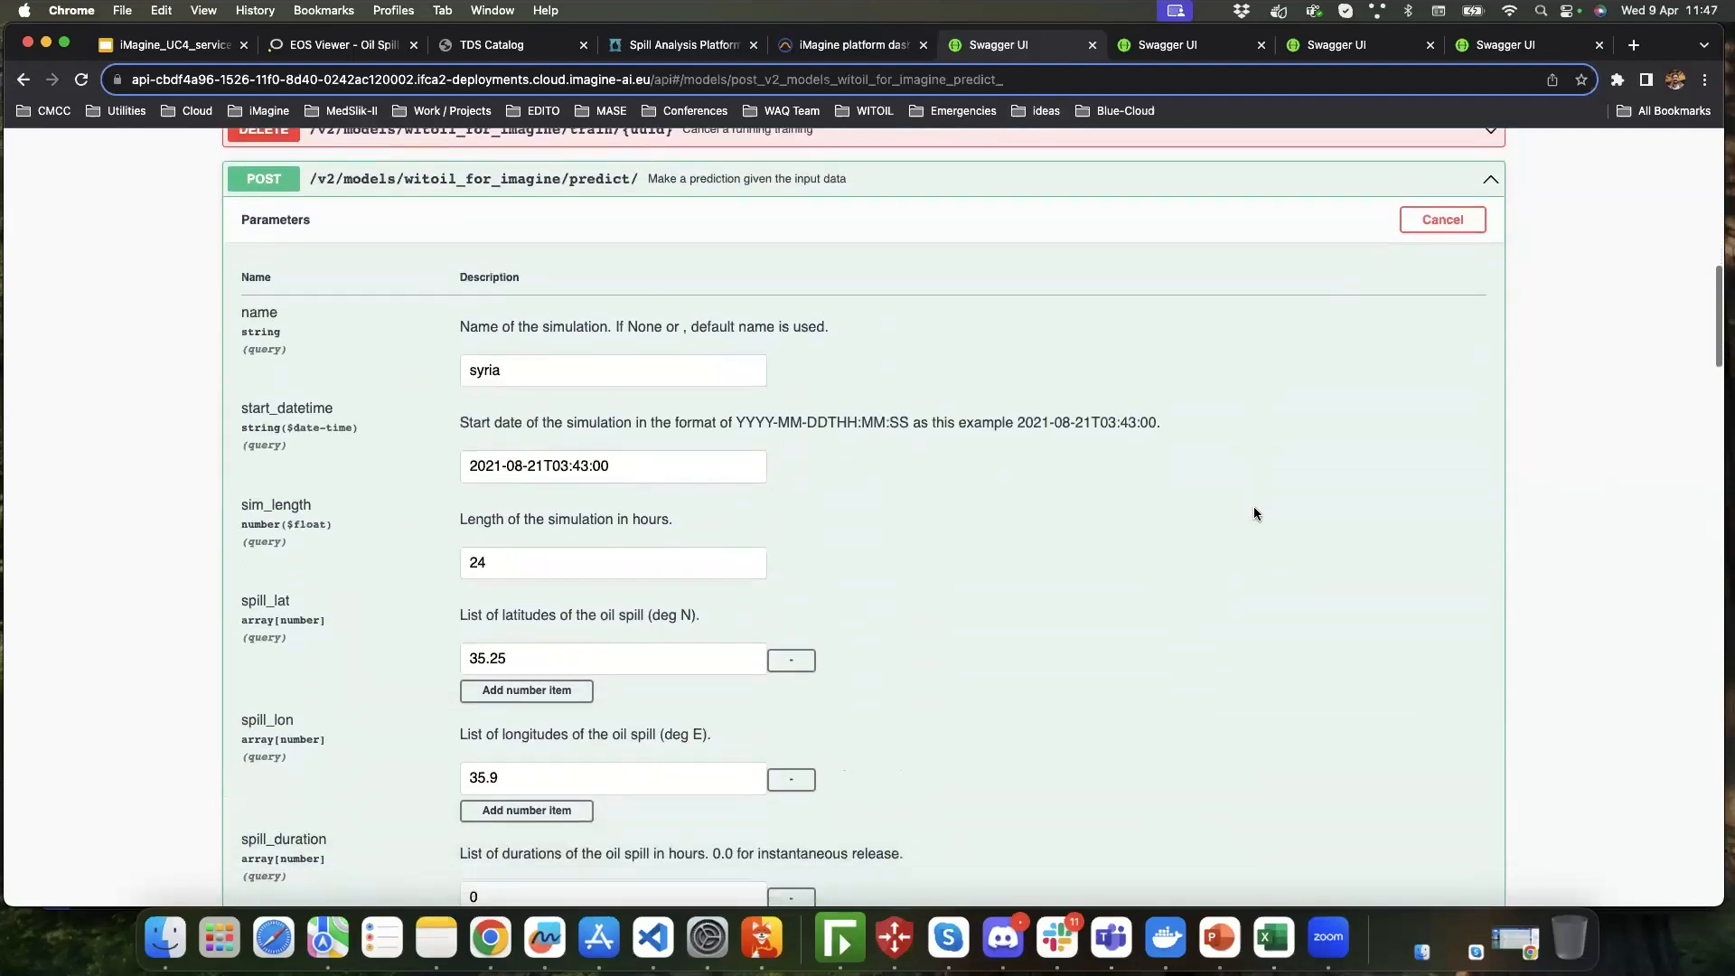
# - Rename the run to lecce2 and set start_datetime to 2024-06-21T12:43:00
pyautogui.doubleClick(566, 279)
pyautogui.write('lecce2')
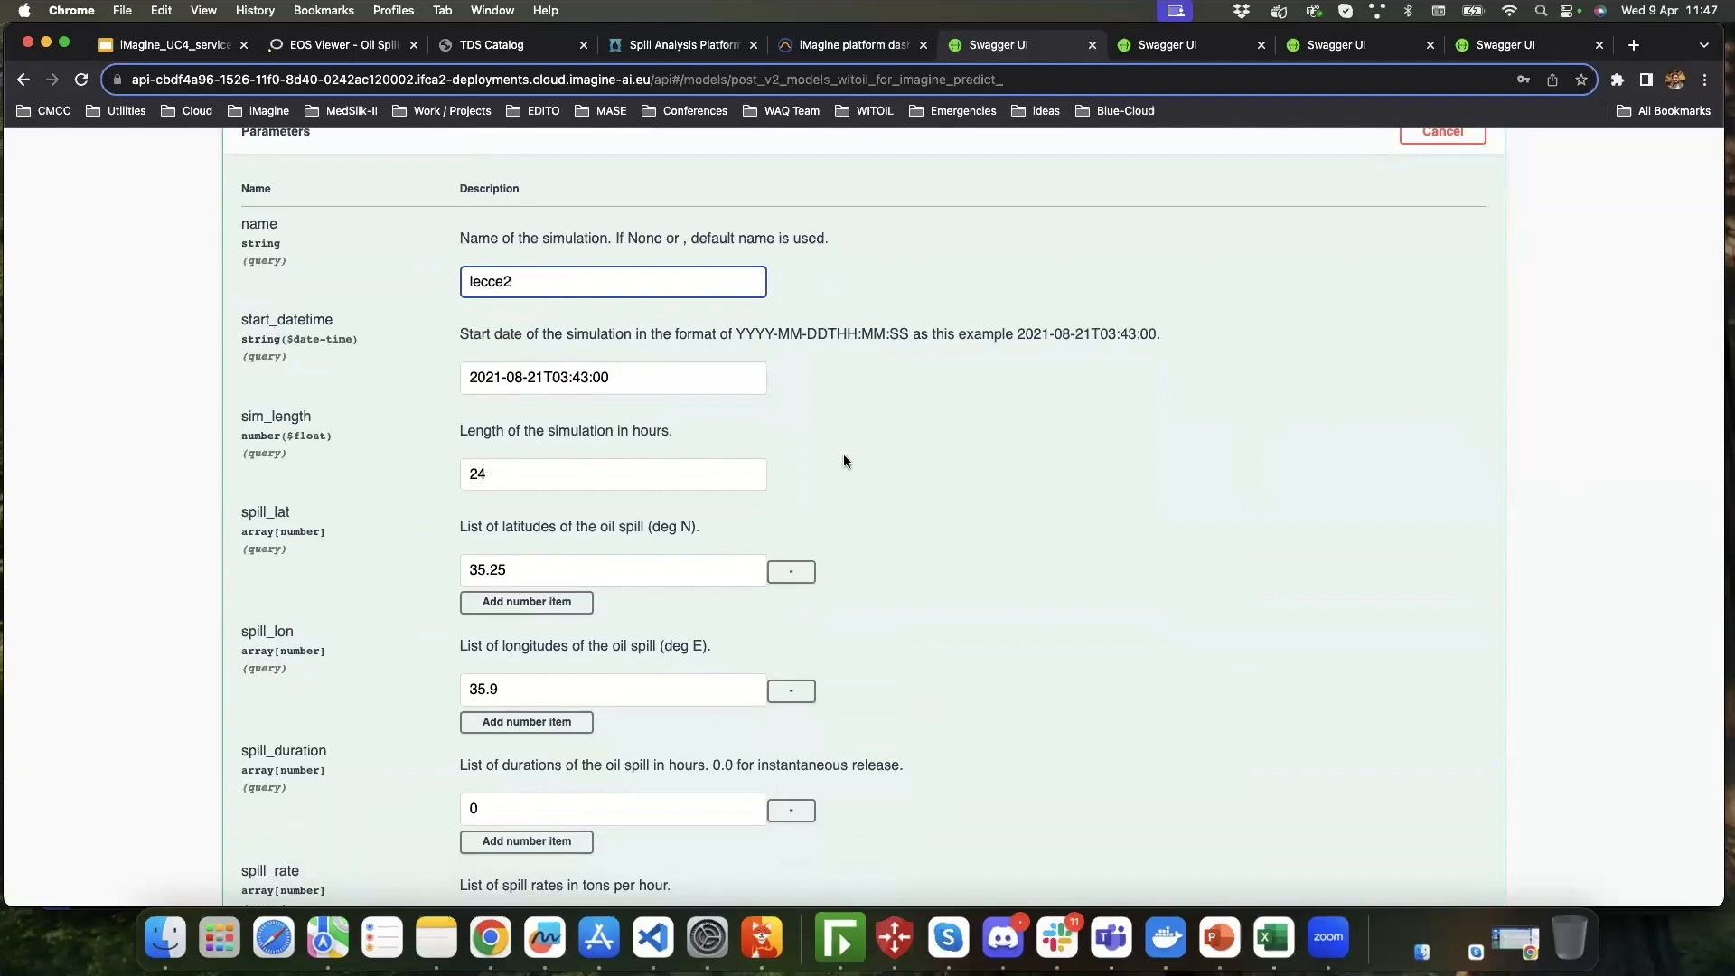
pyautogui.scroll(-2, 393, 300)
pyautogui.scroll(2, 702, 408)
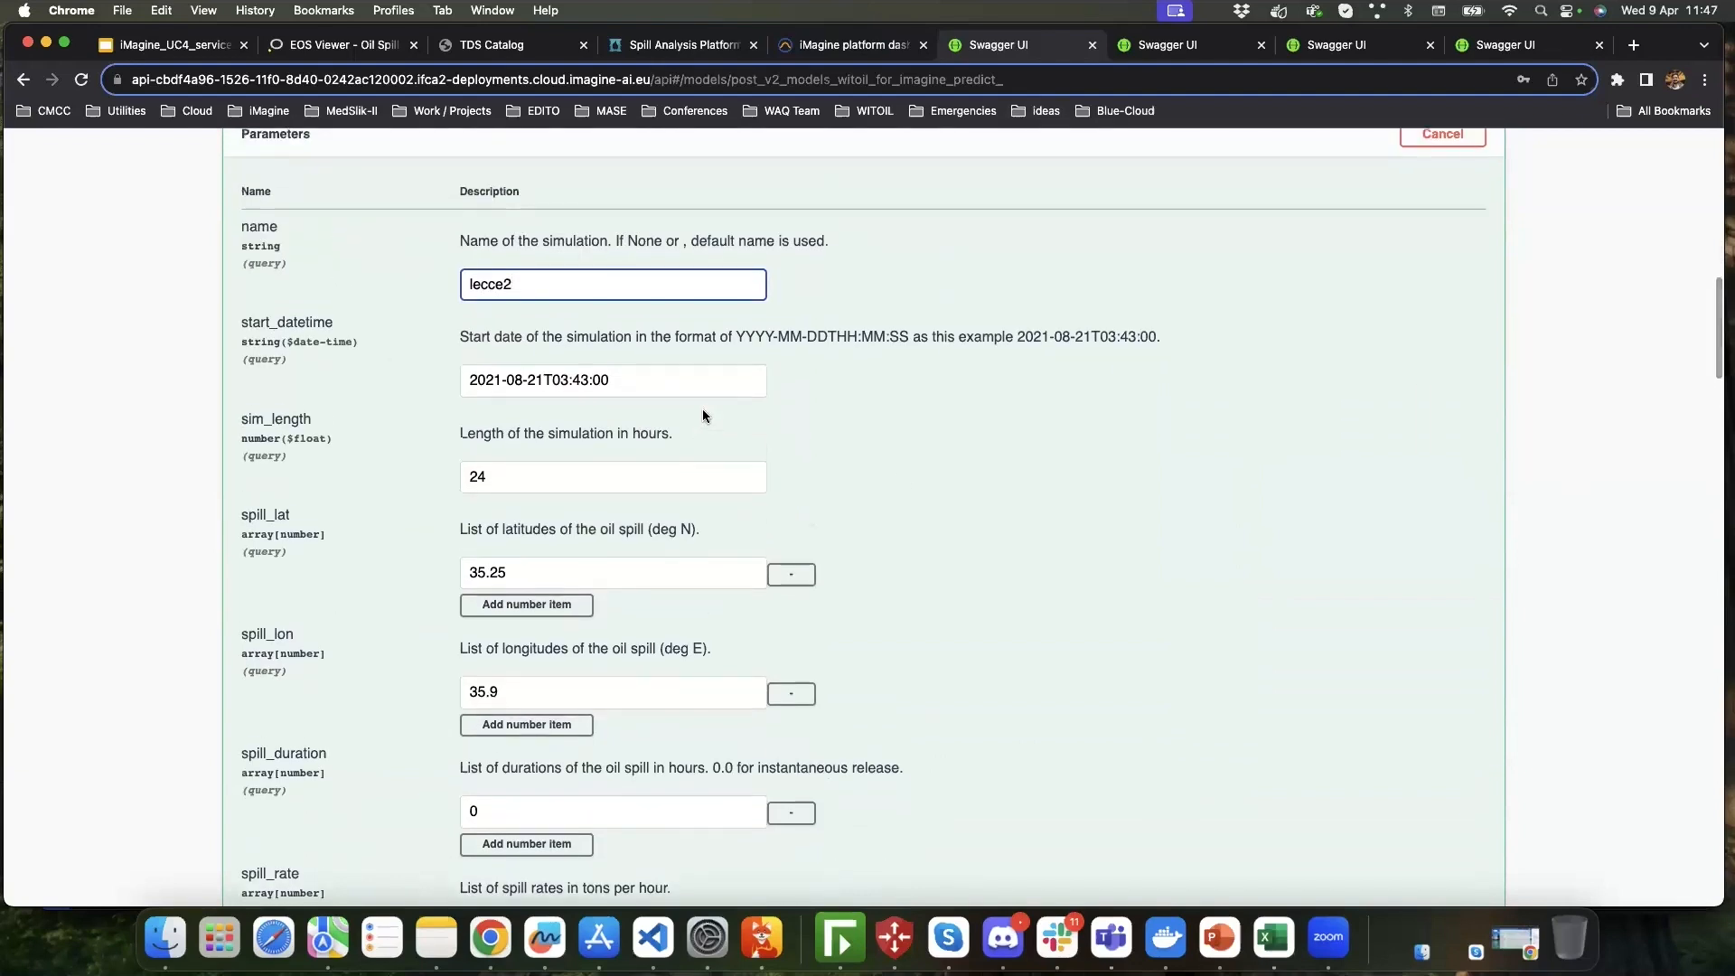
pyautogui.scroll(1, 702, 408)
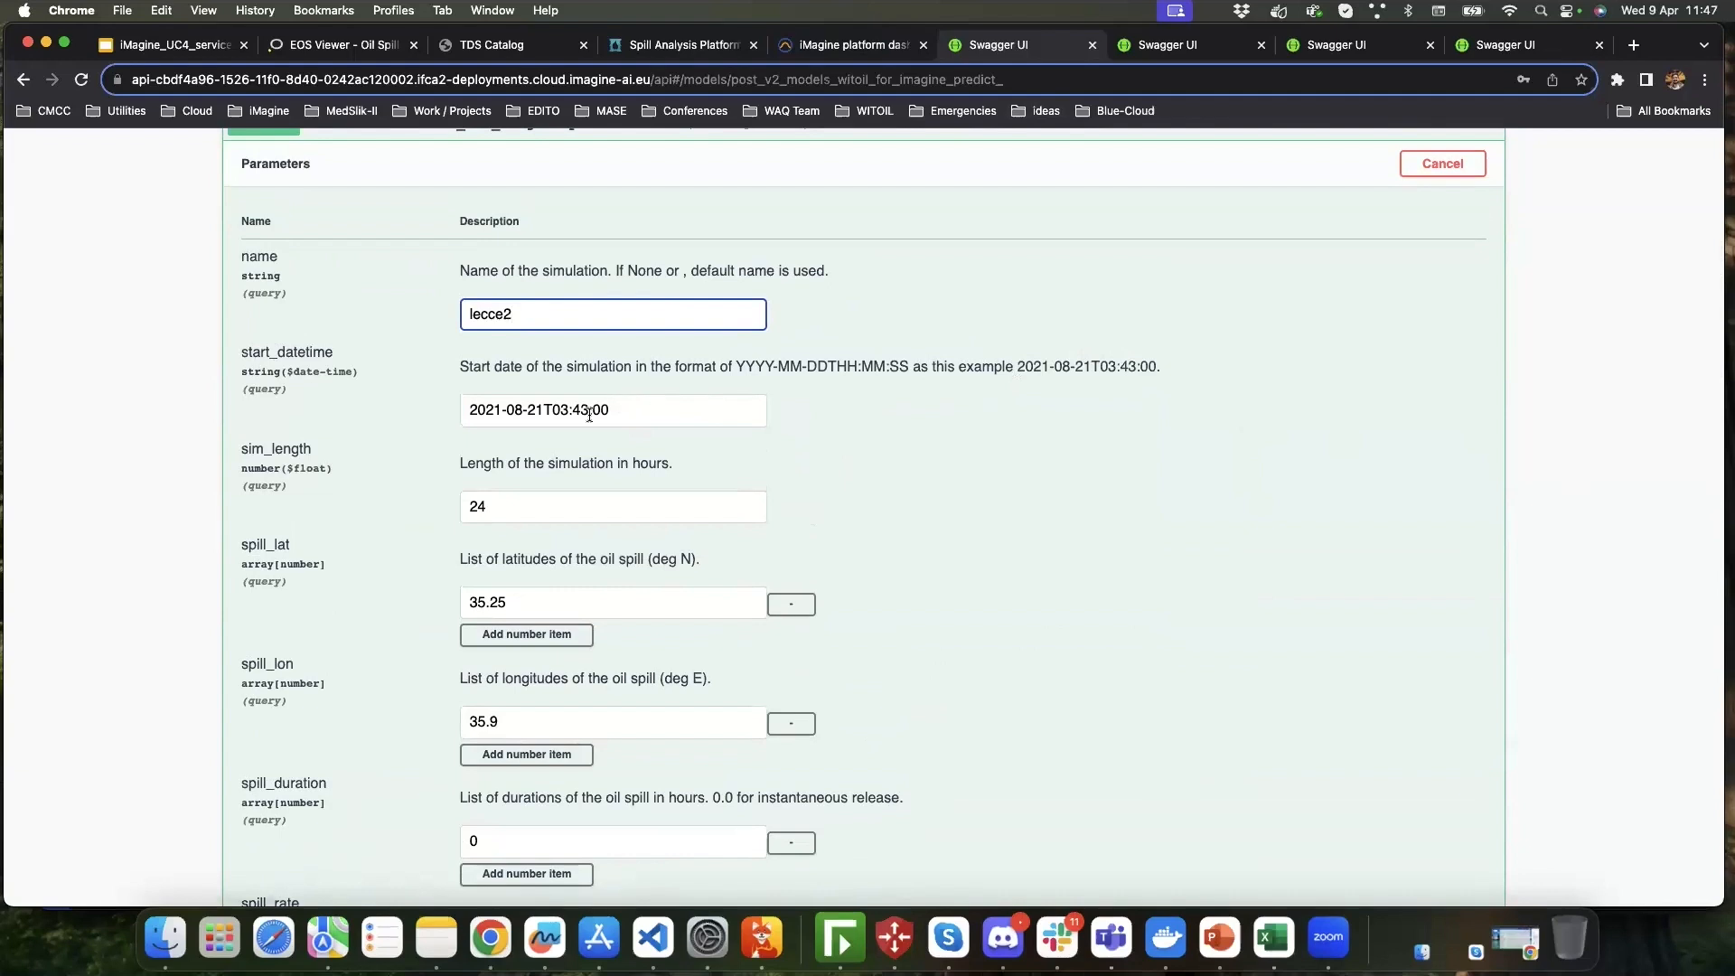
pyautogui.click(495, 409)
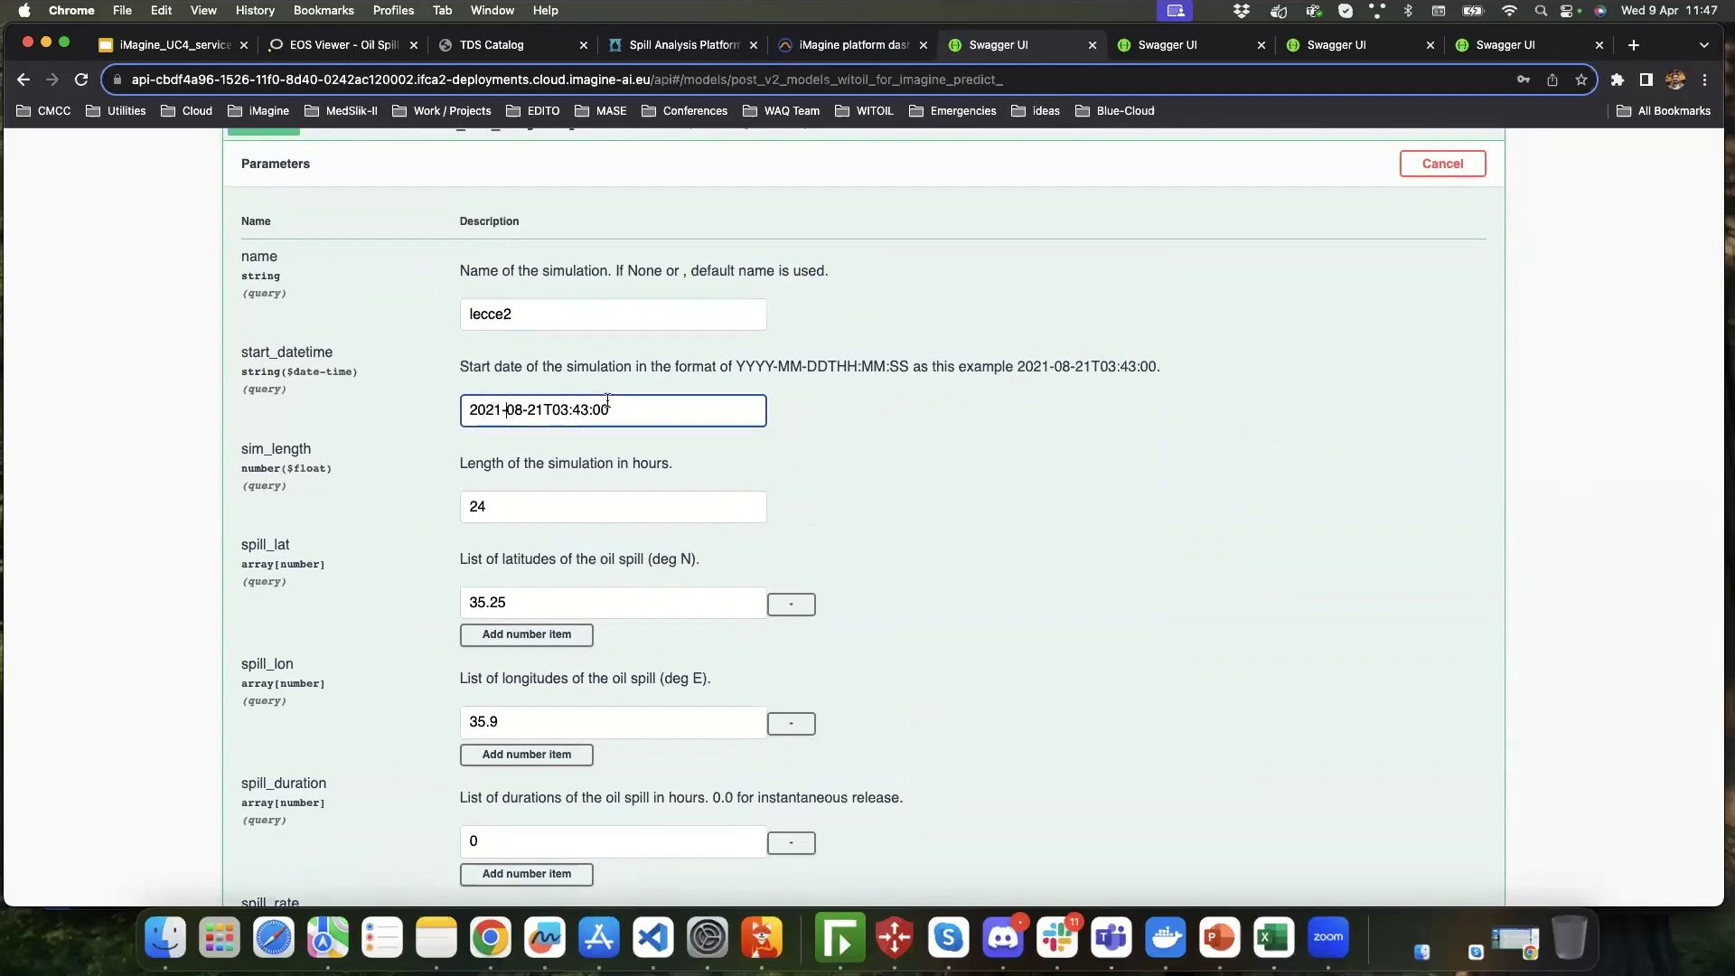
pyautogui.press('Delete')
pyautogui.write('4')
pyautogui.press('Right')
pyautogui.press('Right')
pyautogui.press('Right')
pyautogui.click(569, 410)
pyautogui.press('BackSpace')
pyautogui.press('BackSpace')
pyautogui.write('12')
pyautogui.click(903, 459)
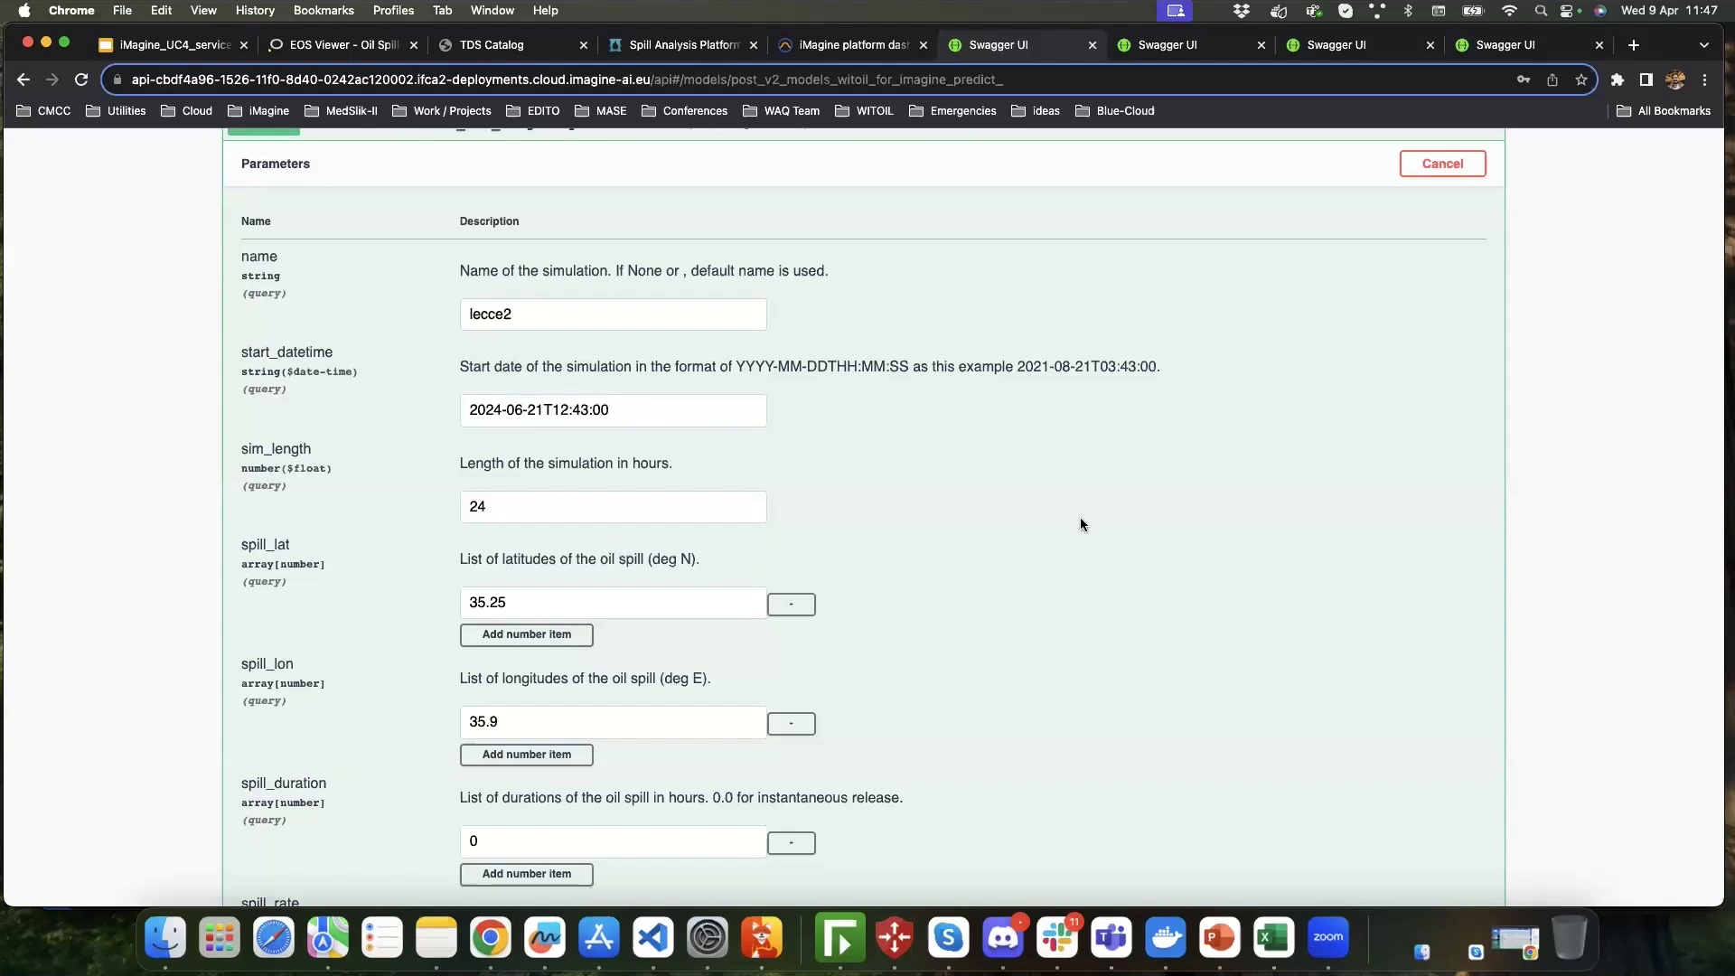
# - Set the spill position to latitude 40.18 and longitude 19.2
pyautogui.scroll(-5, 1079, 519)
pyautogui.doubleClick(557, 386)
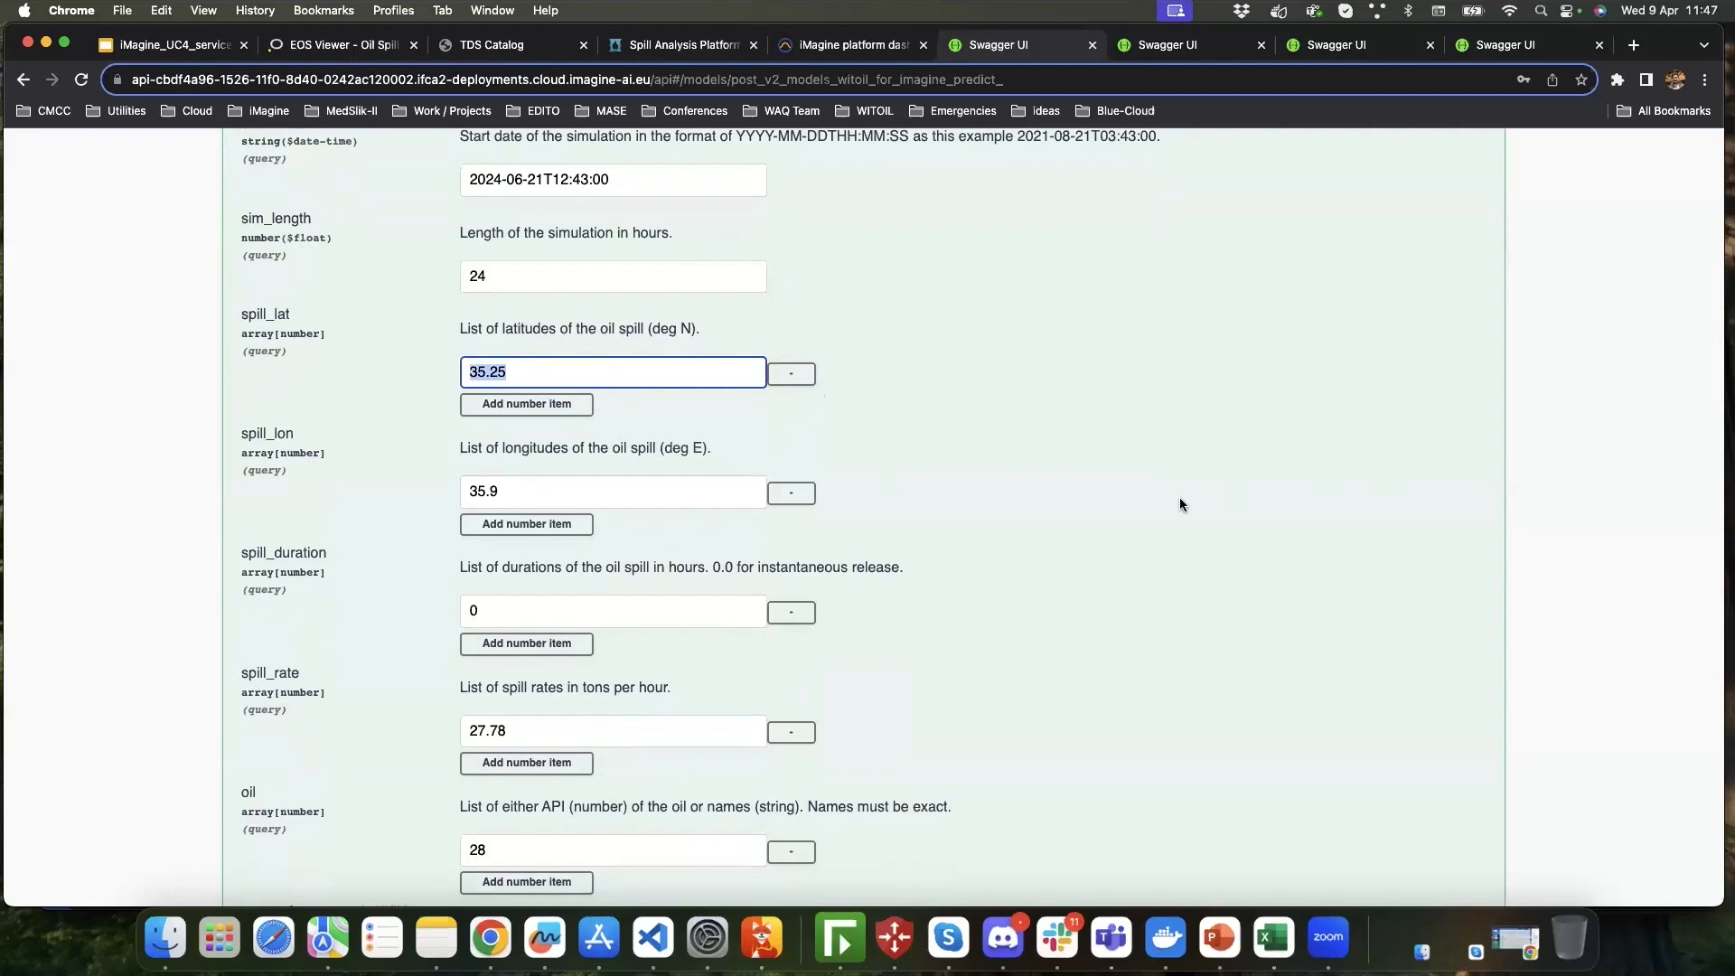
pyautogui.write('40')
pyautogui.write('.11')
pyautogui.write('8')
pyautogui.doubleClick(540, 491)
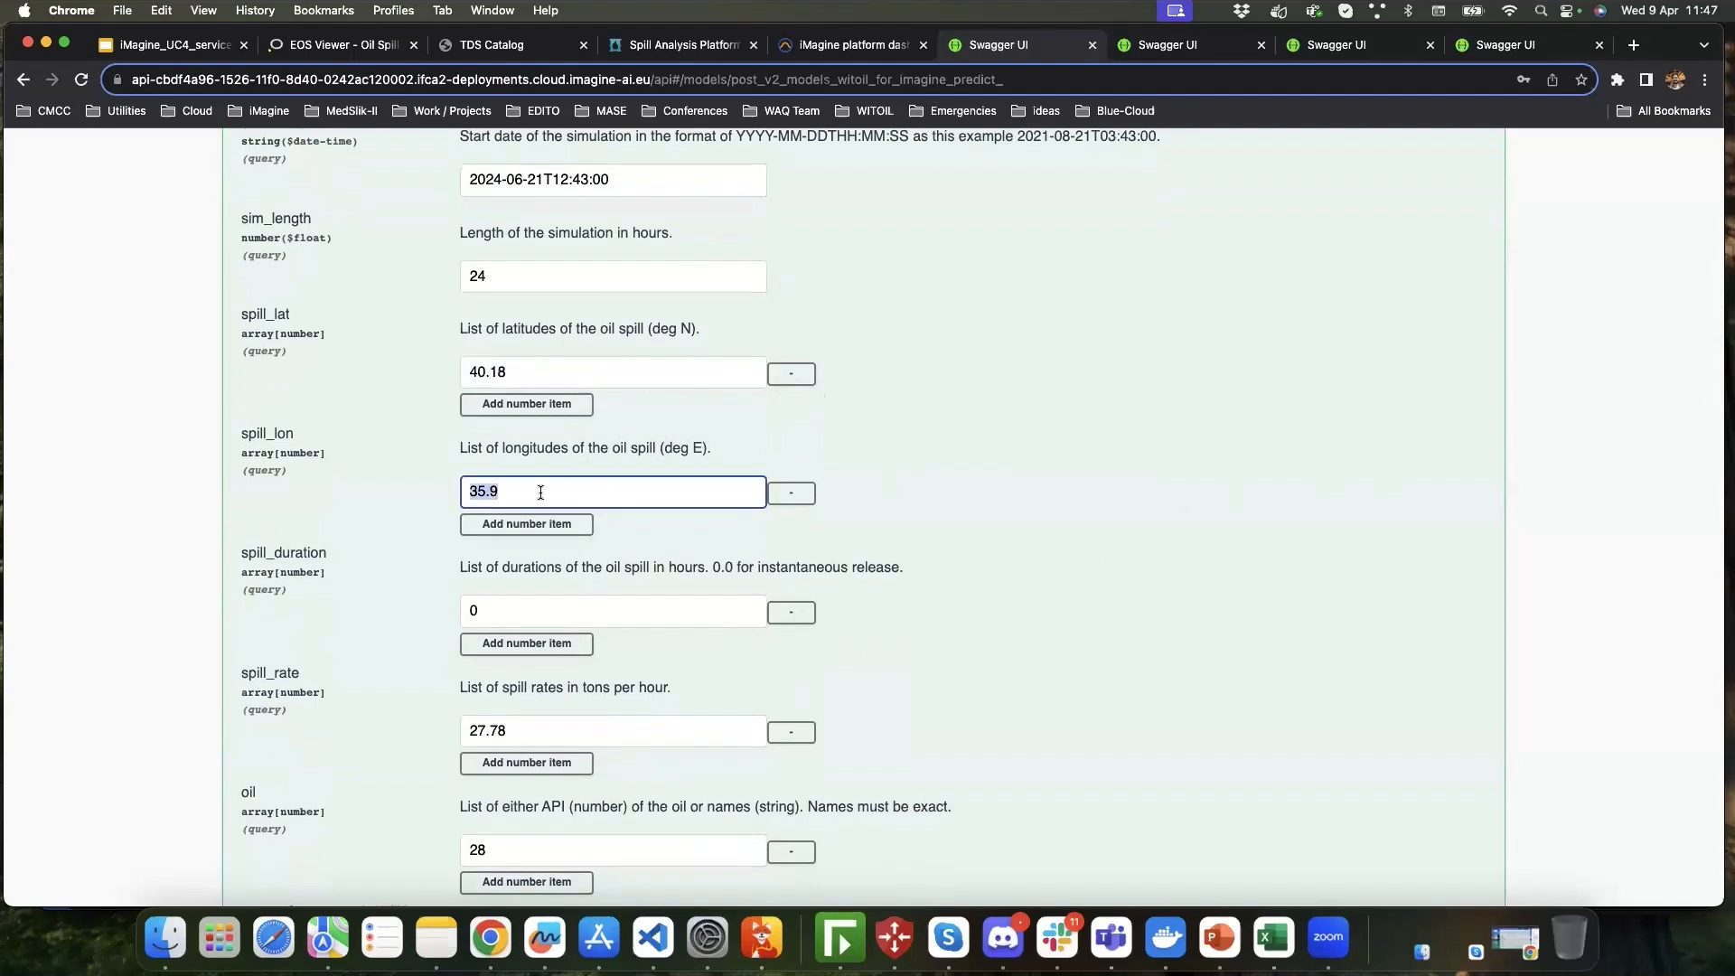
pyautogui.write('19.21')
# - Confirm the spill longitude and set the spill rate to 100 tons per hour
pyautogui.click(1032, 436)
pyautogui.scroll(-3, 1085, 470)
pyautogui.scroll(2, 1084, 470)
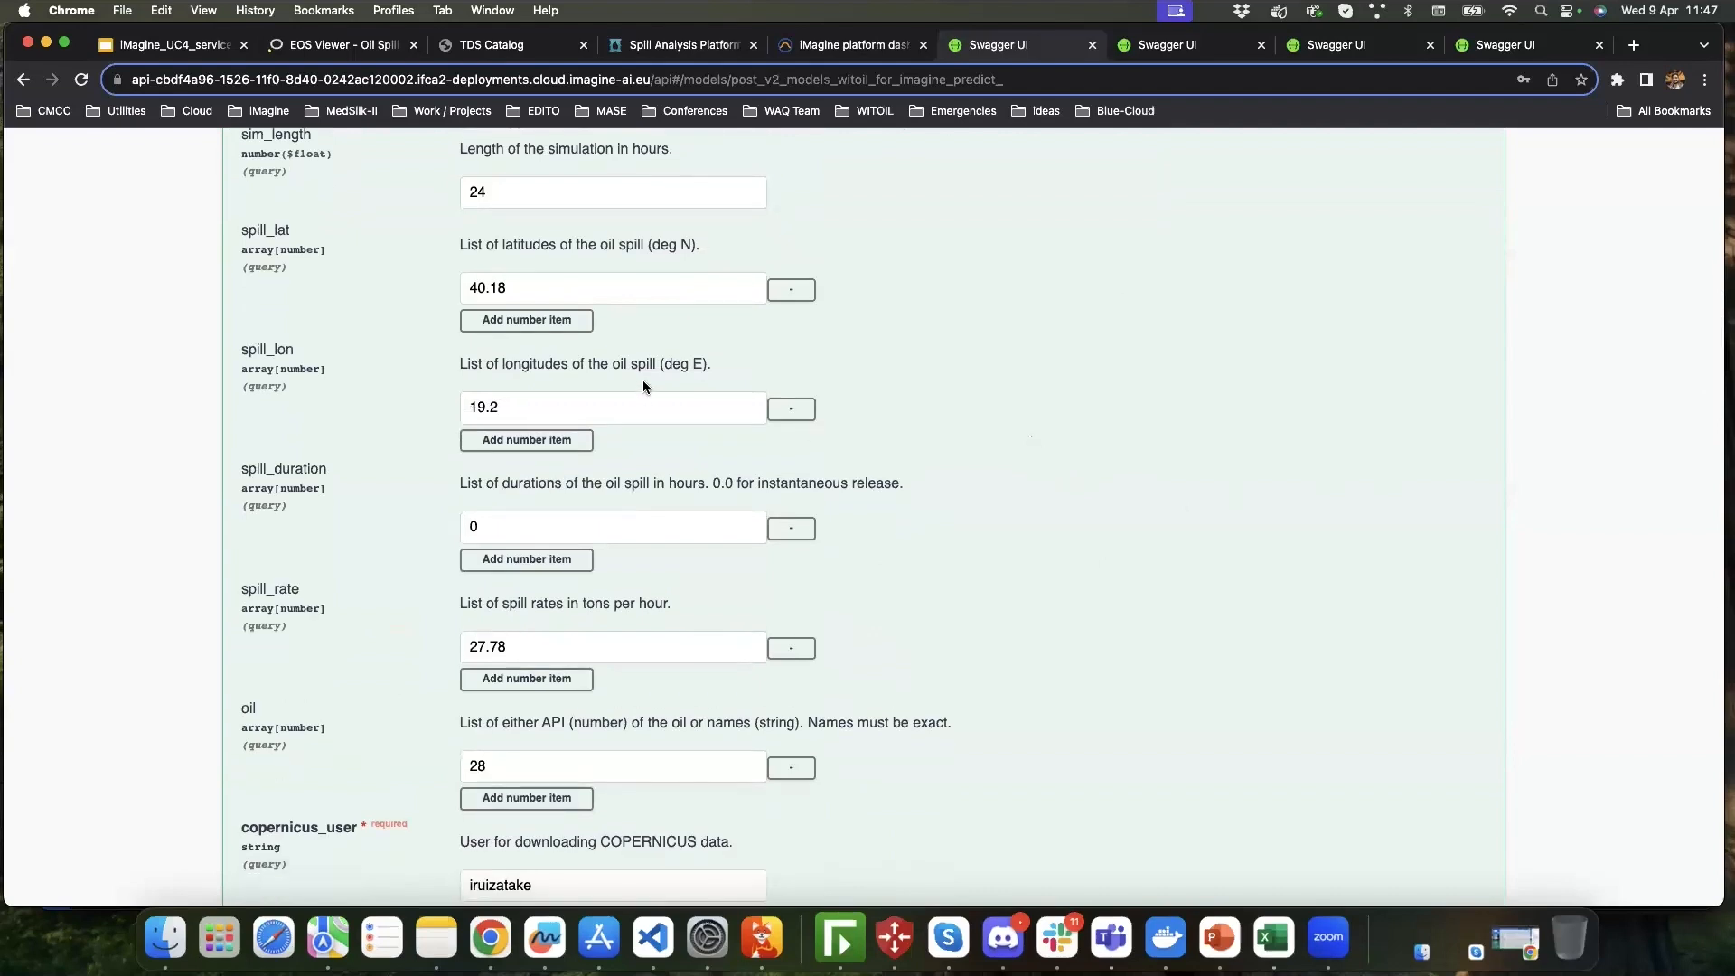
pyautogui.scroll(-1, 1060, 470)
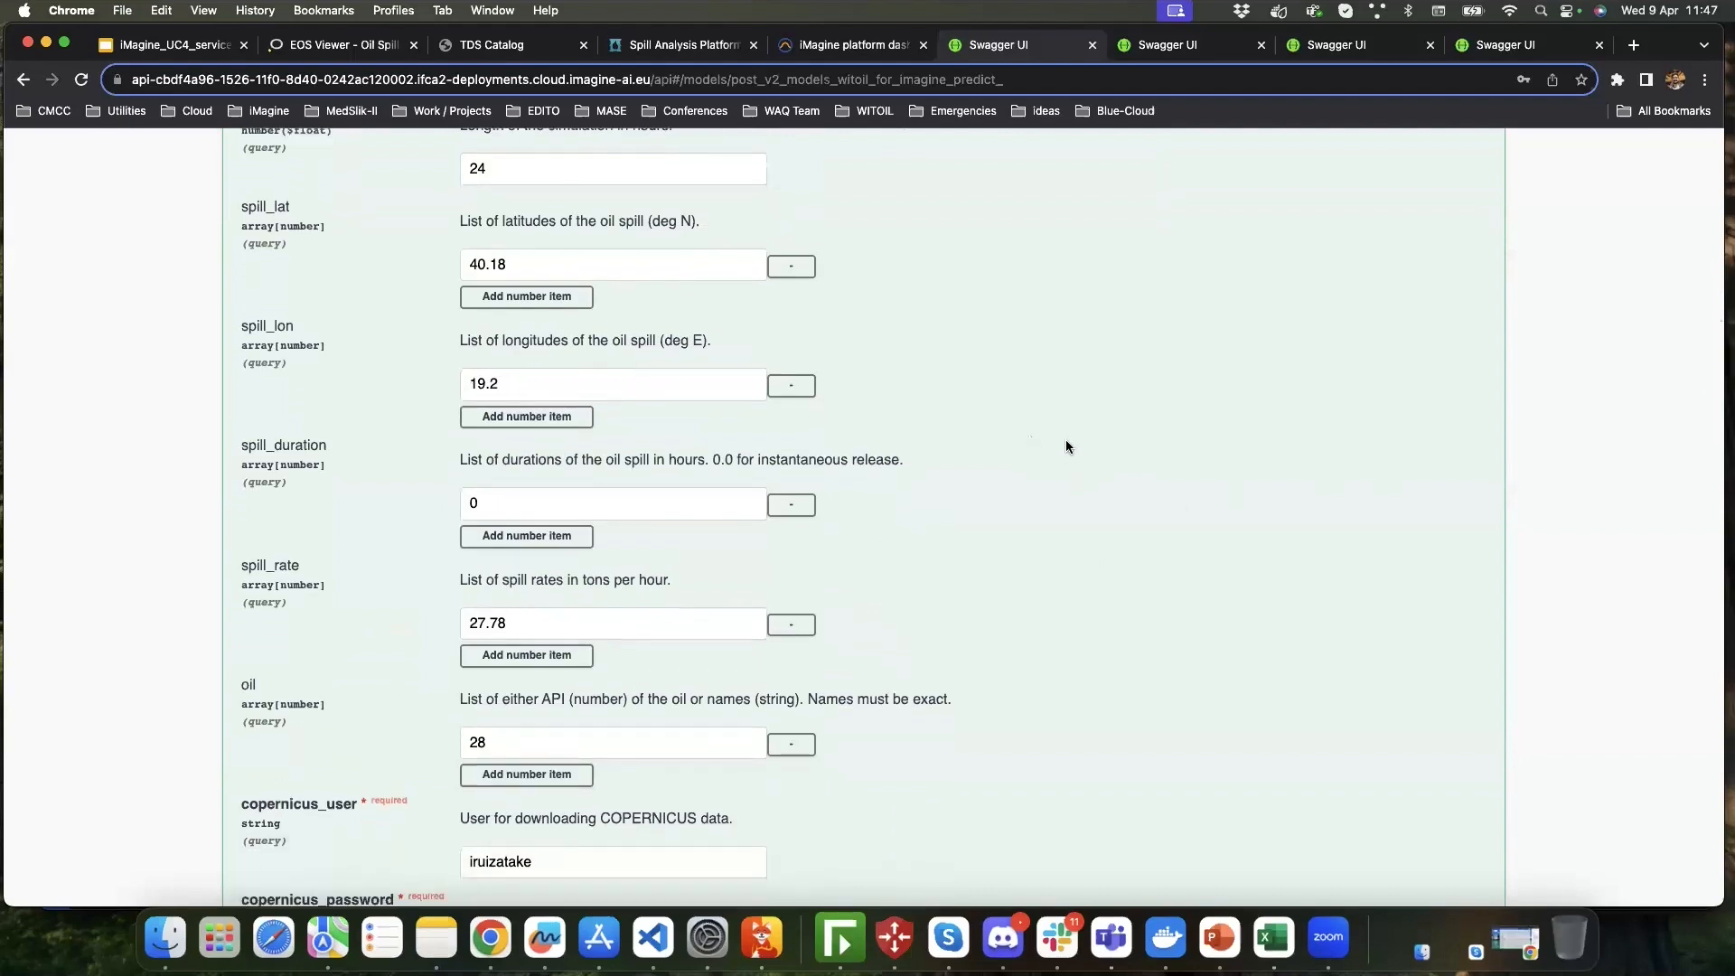
pyautogui.scroll(-5, 972, 466)
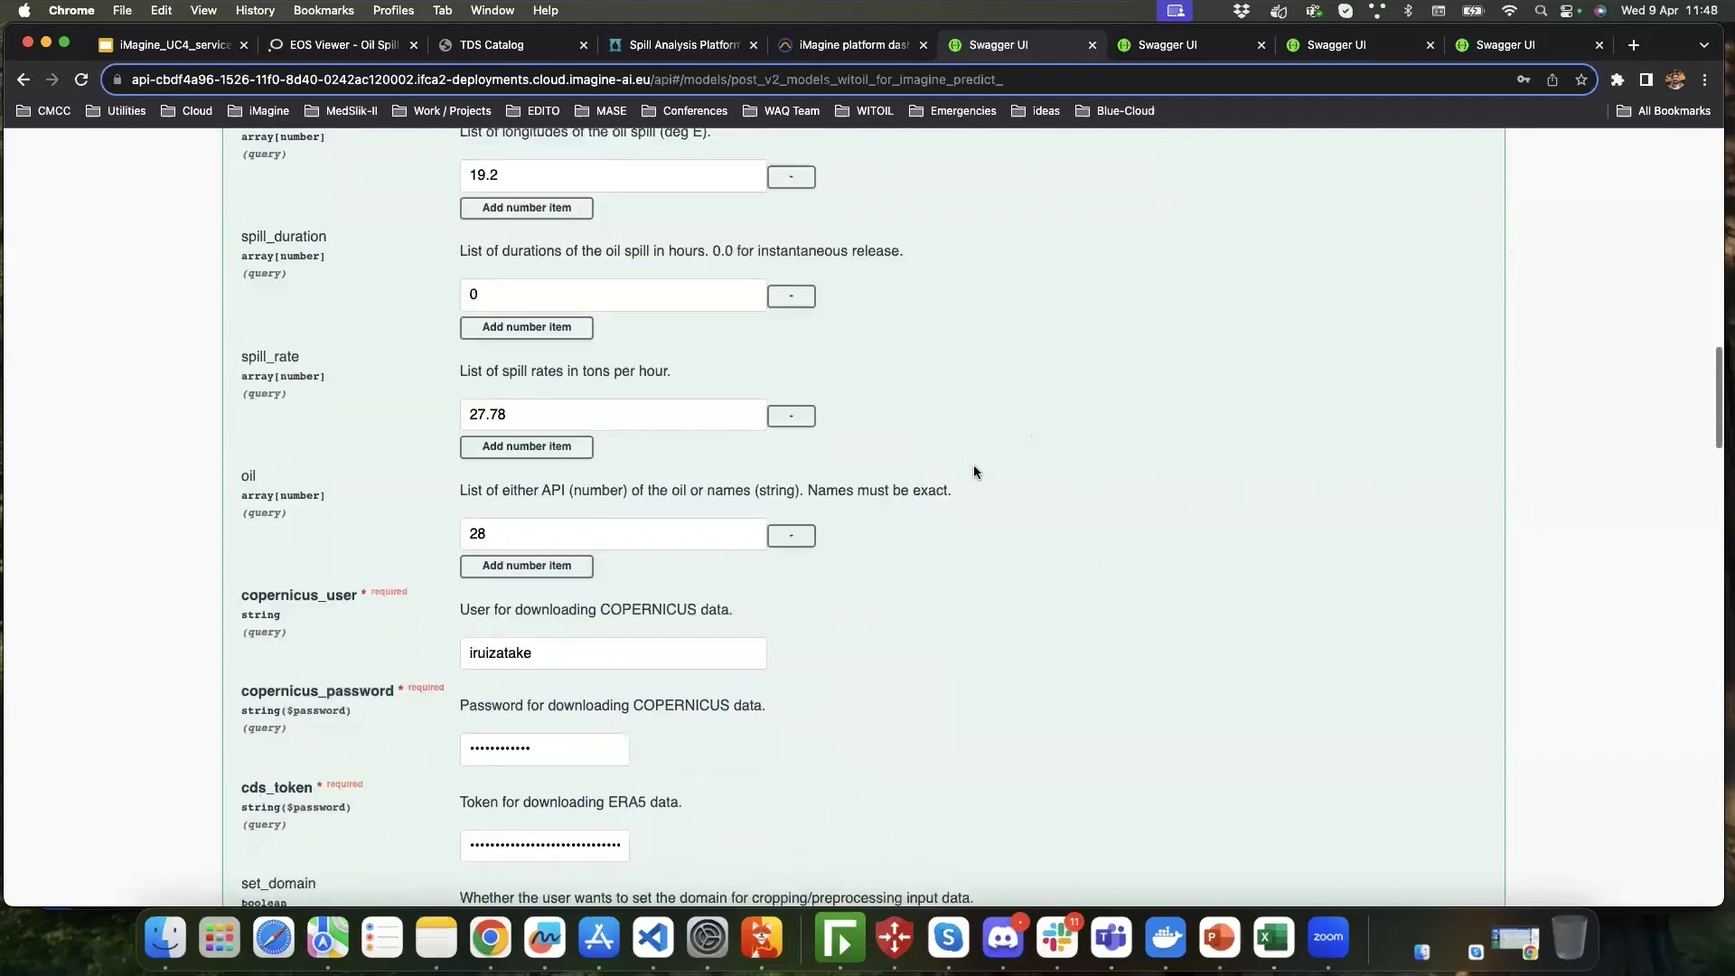
pyautogui.scroll(-1, 524, 411)
pyautogui.doubleClick(553, 379)
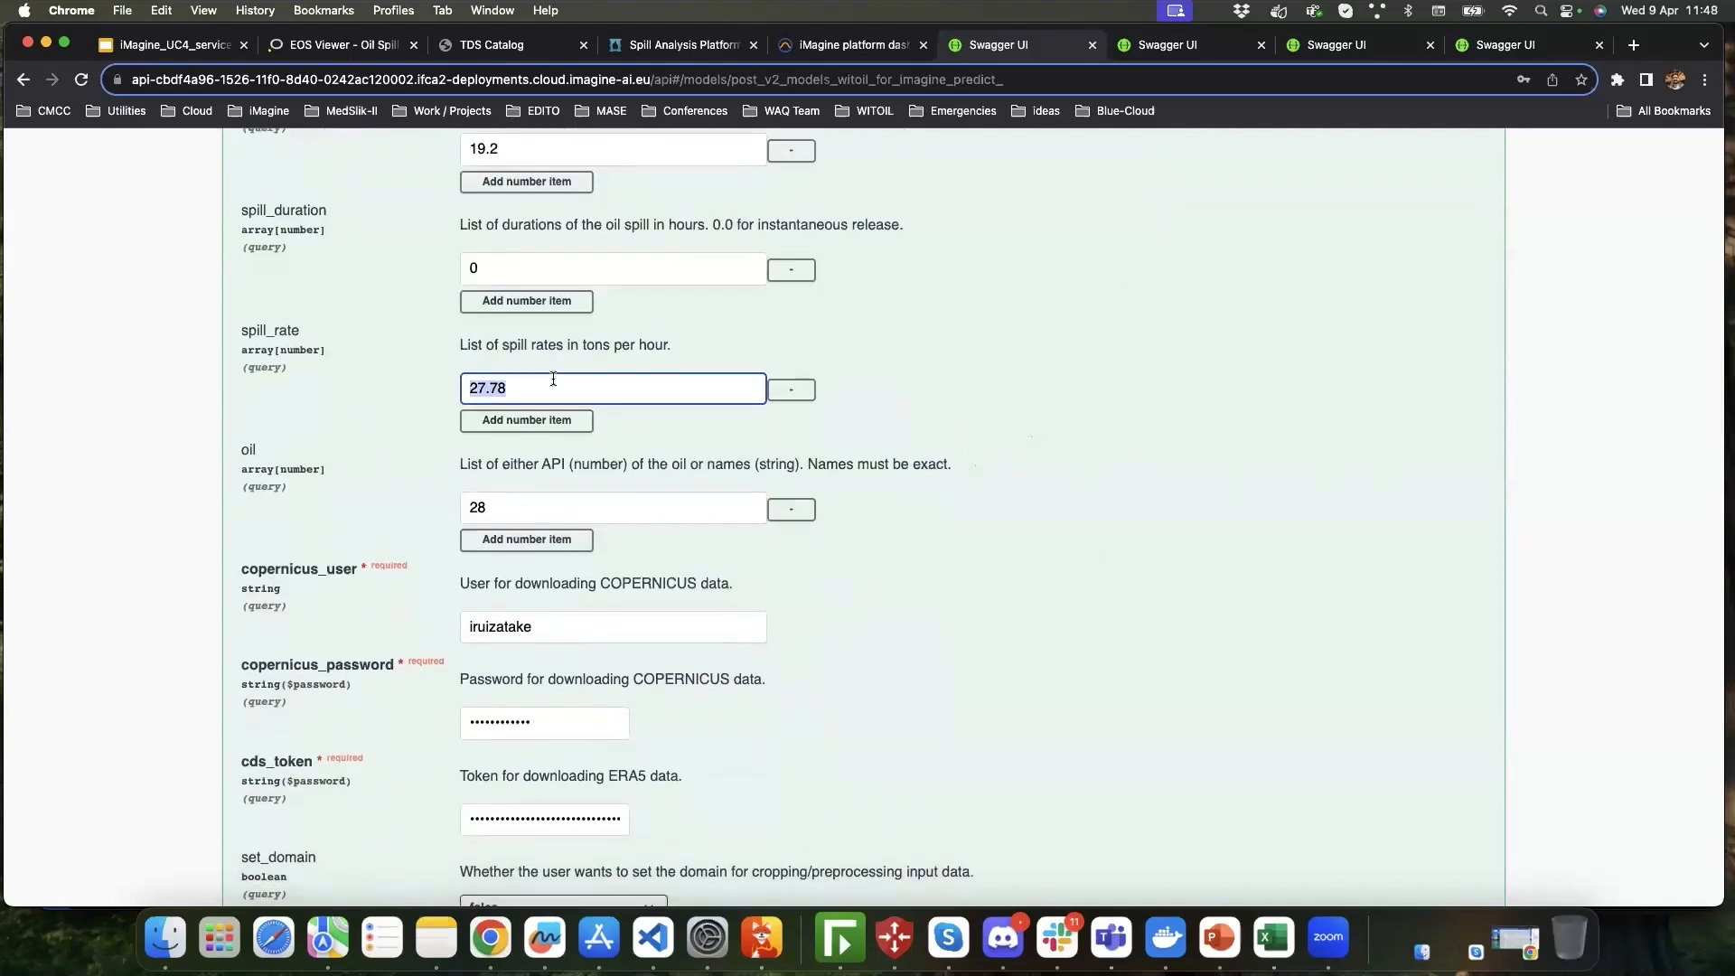
pyautogui.write('100')
pyautogui.click(1018, 358)
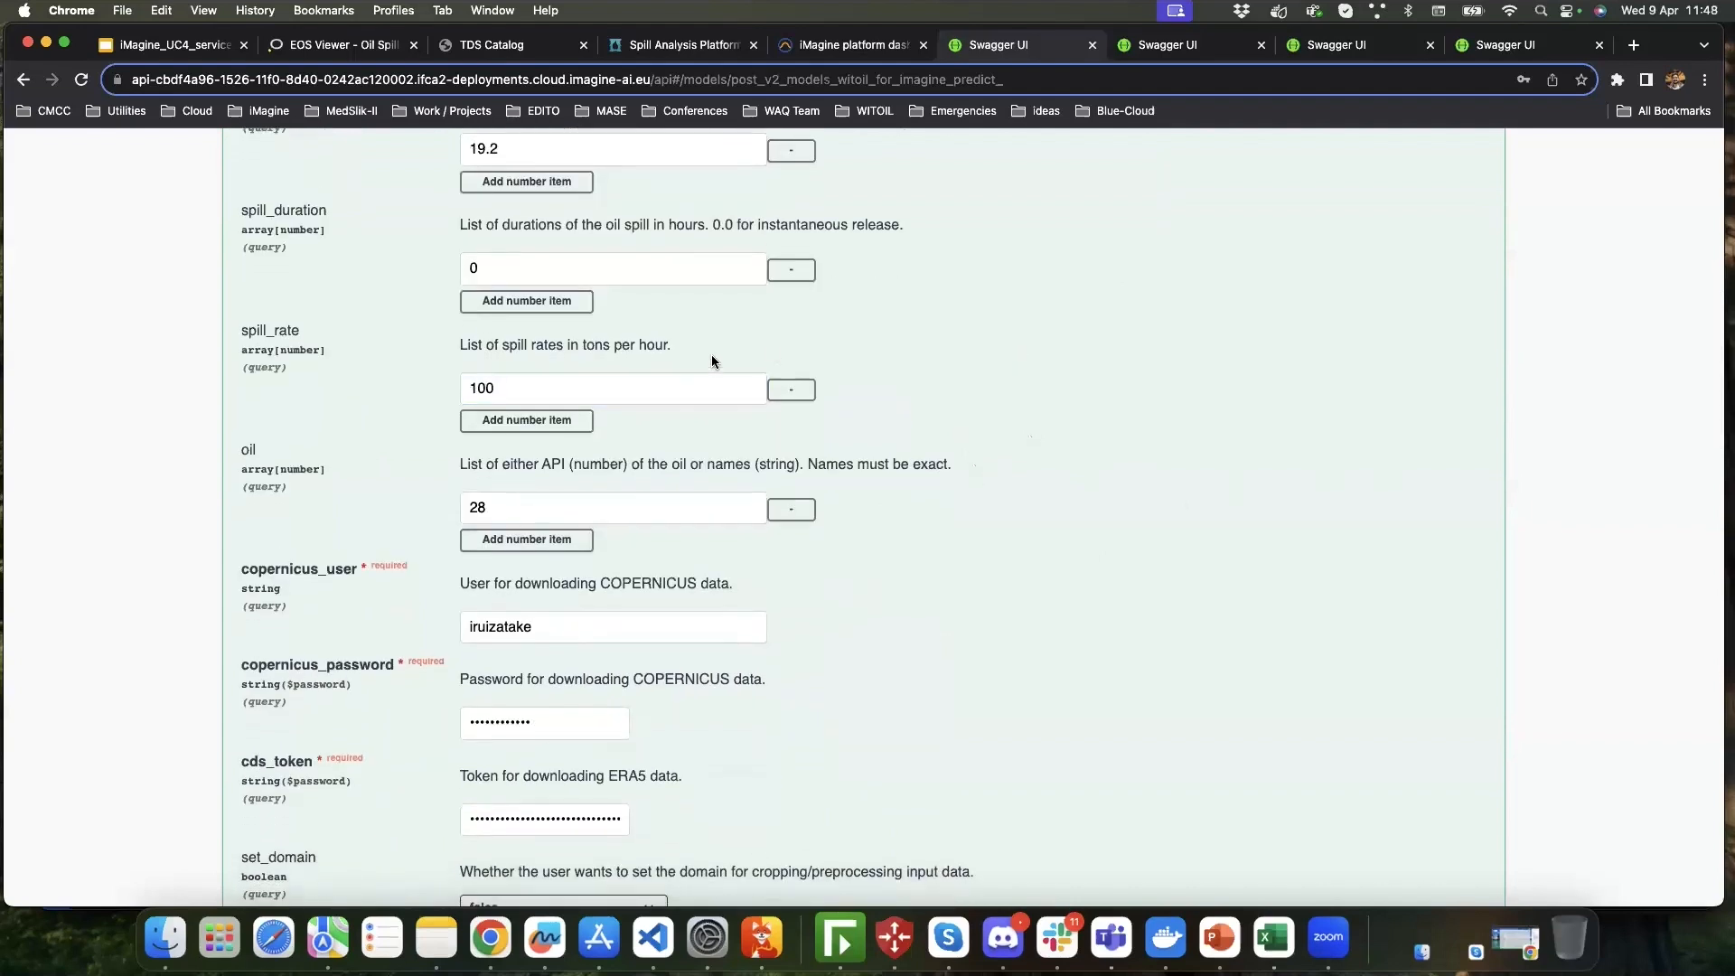
# - Change the oil API value from 28 to 22 and review the remaining fields
pyautogui.scroll(2, 734, 408)
pyautogui.scroll(-2, 1077, 421)
pyautogui.scroll(-6, 1076, 421)
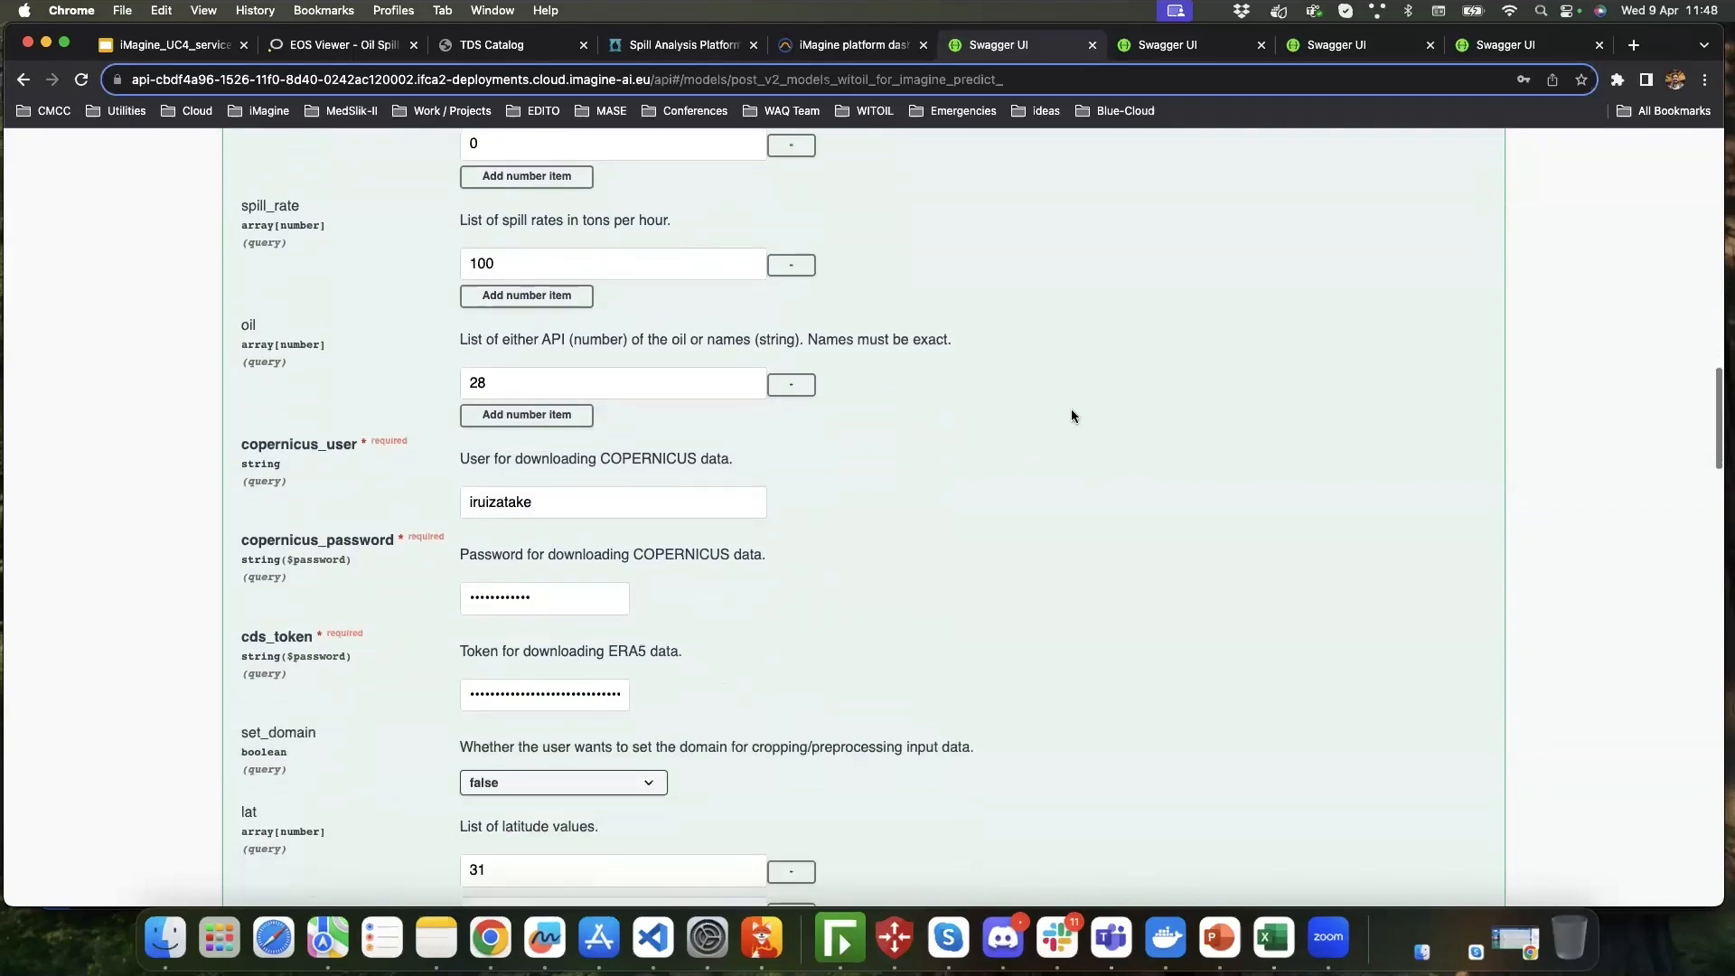
pyautogui.click(554, 358)
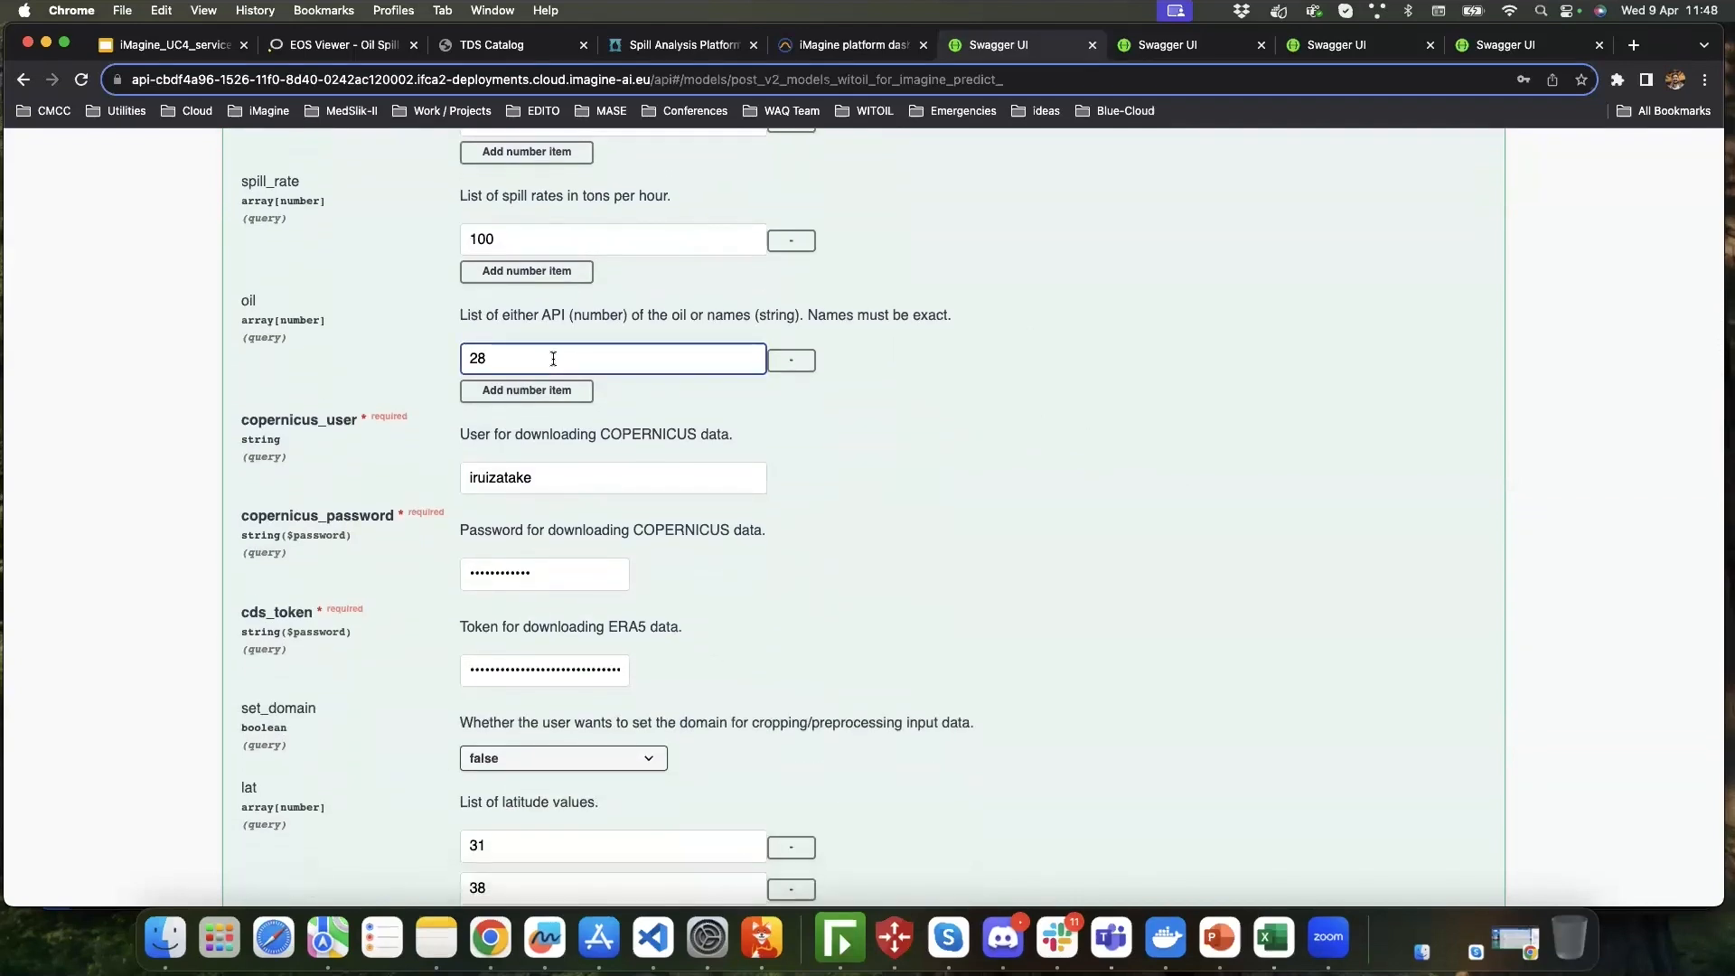
pyautogui.press('BackSpace')
pyautogui.write('2')
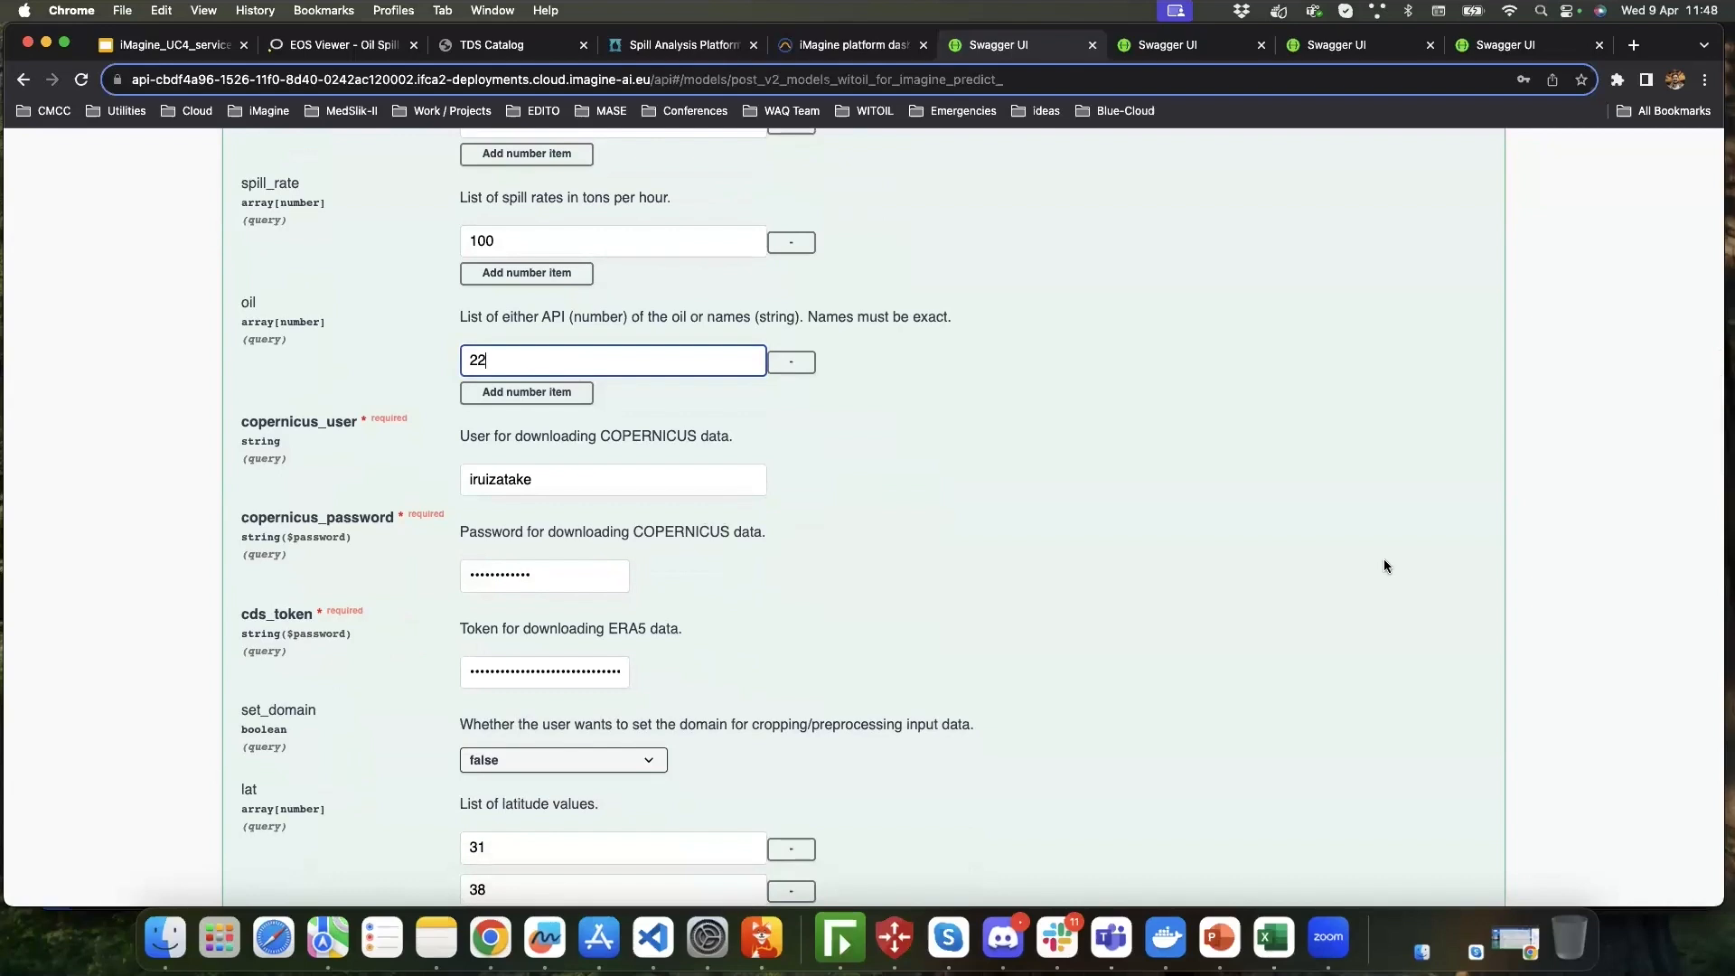
pyautogui.click(1384, 559)
pyautogui.scroll(-3, 1187, 512)
pyautogui.scroll(-1, 1186, 513)
pyautogui.click(644, 313)
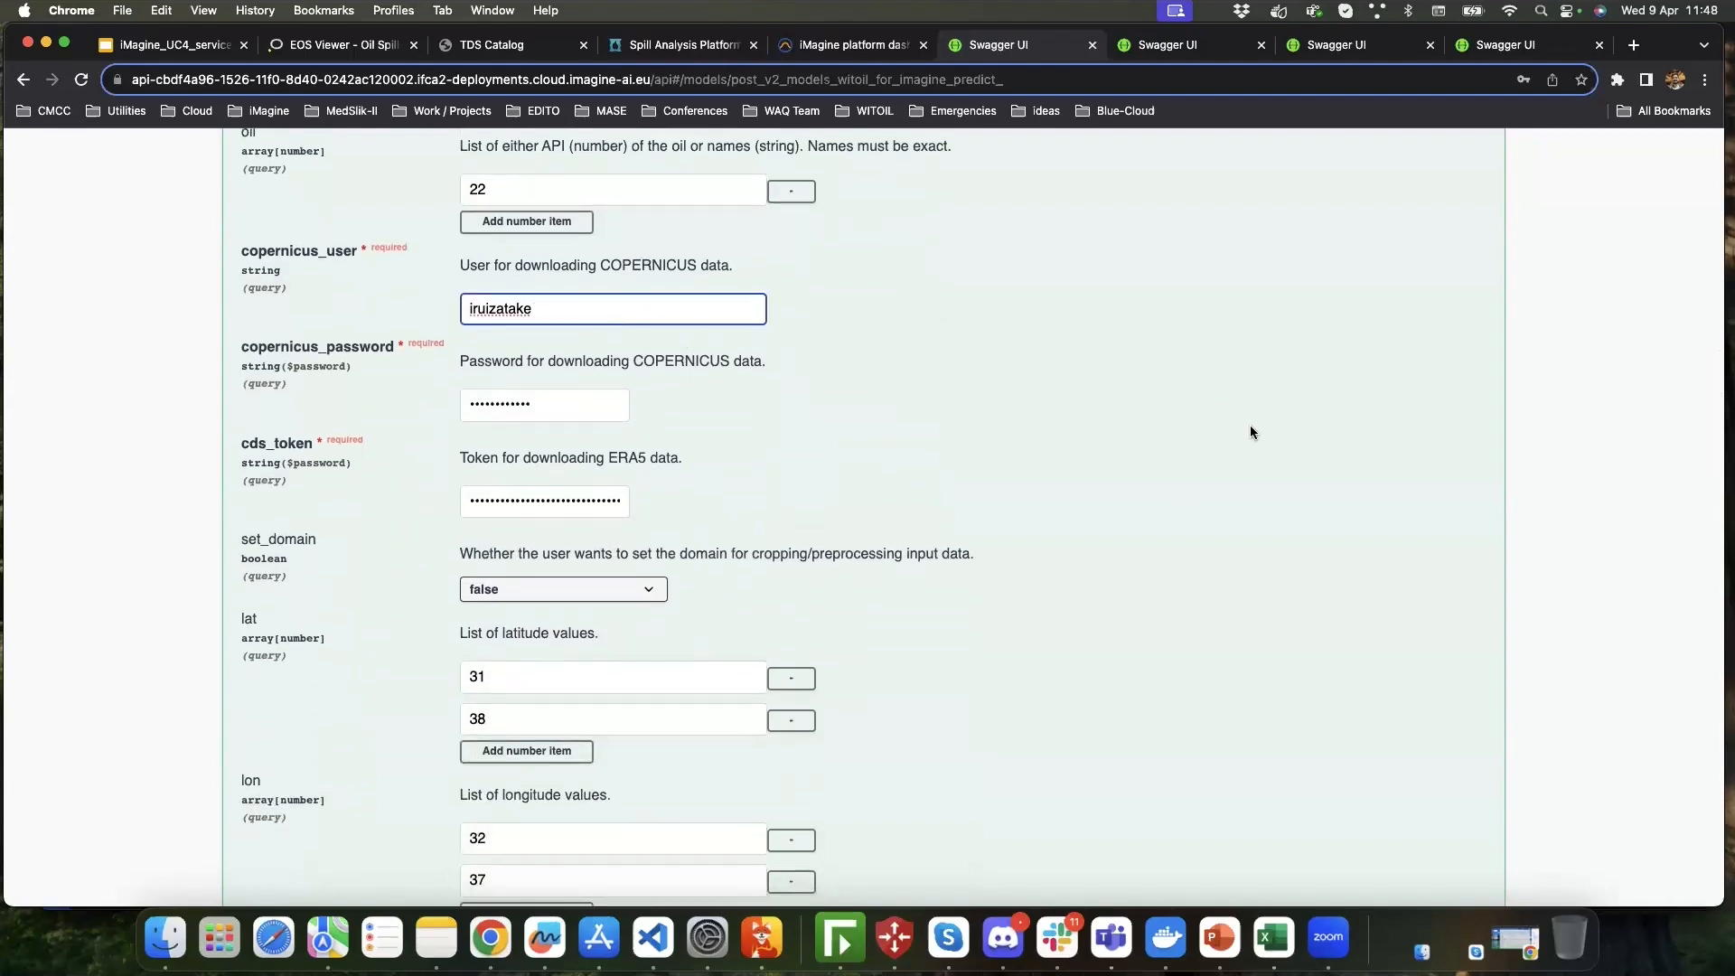
pyautogui.scroll(-1, 1251, 432)
pyautogui.scroll(-5, 1043, 437)
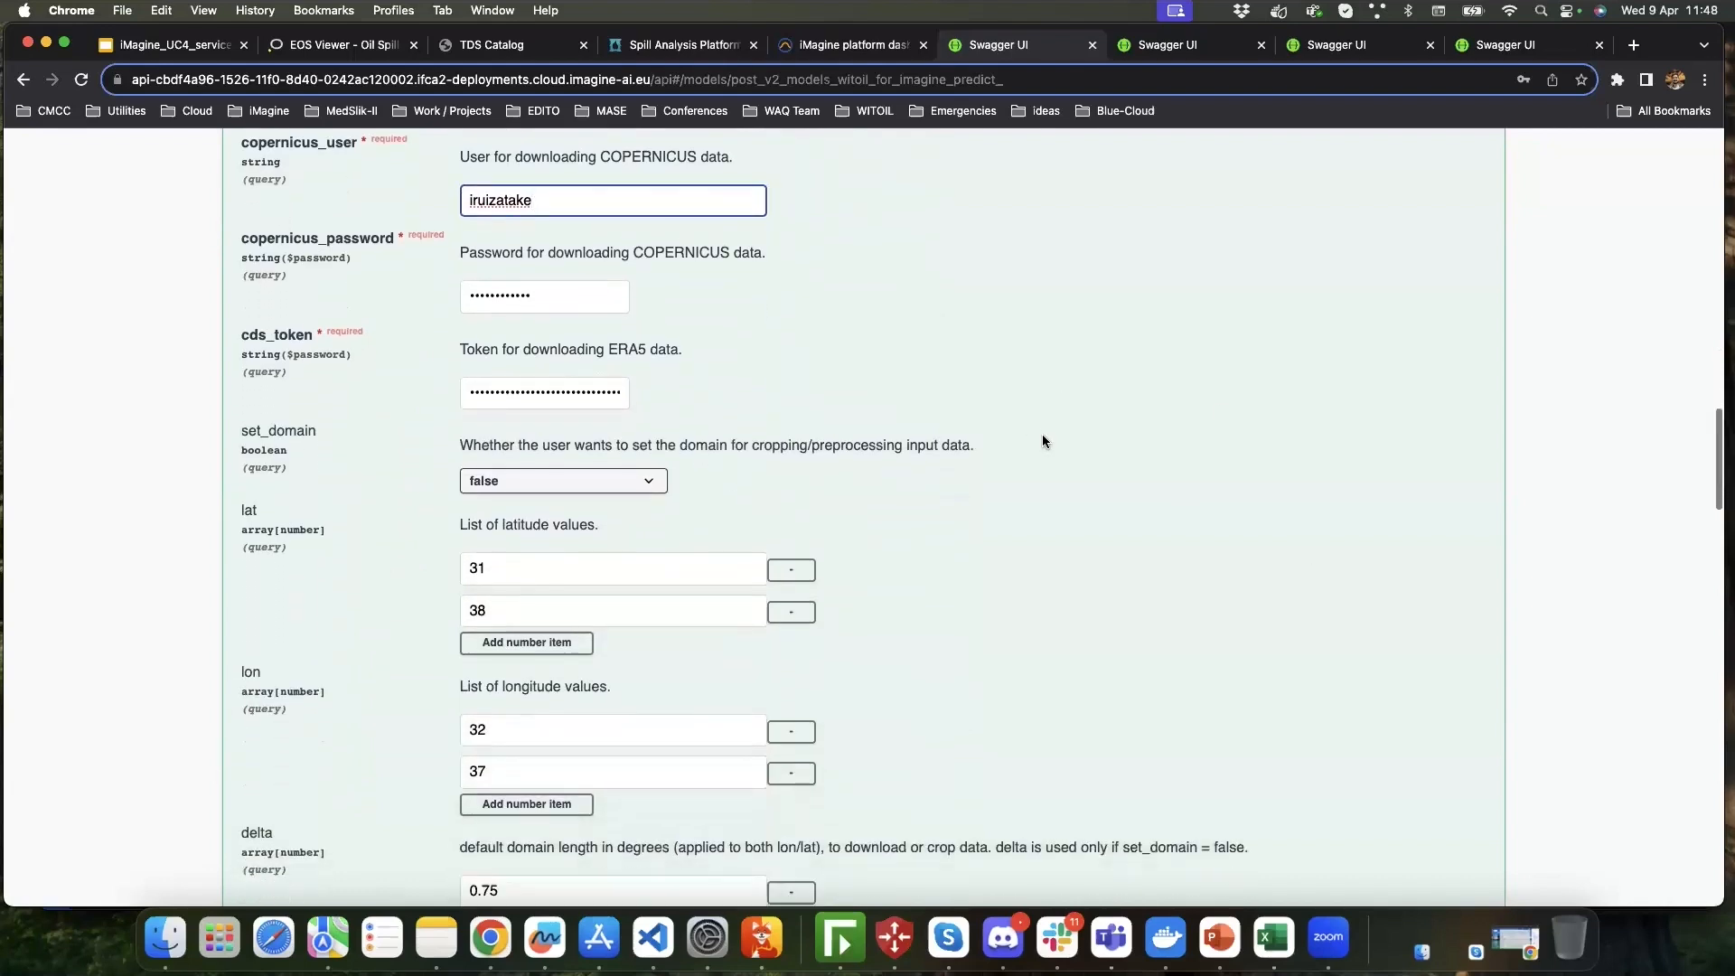
pyautogui.scroll(-5, 1043, 434)
pyautogui.scroll(4, 1005, 399)
pyautogui.scroll(1, 513, 297)
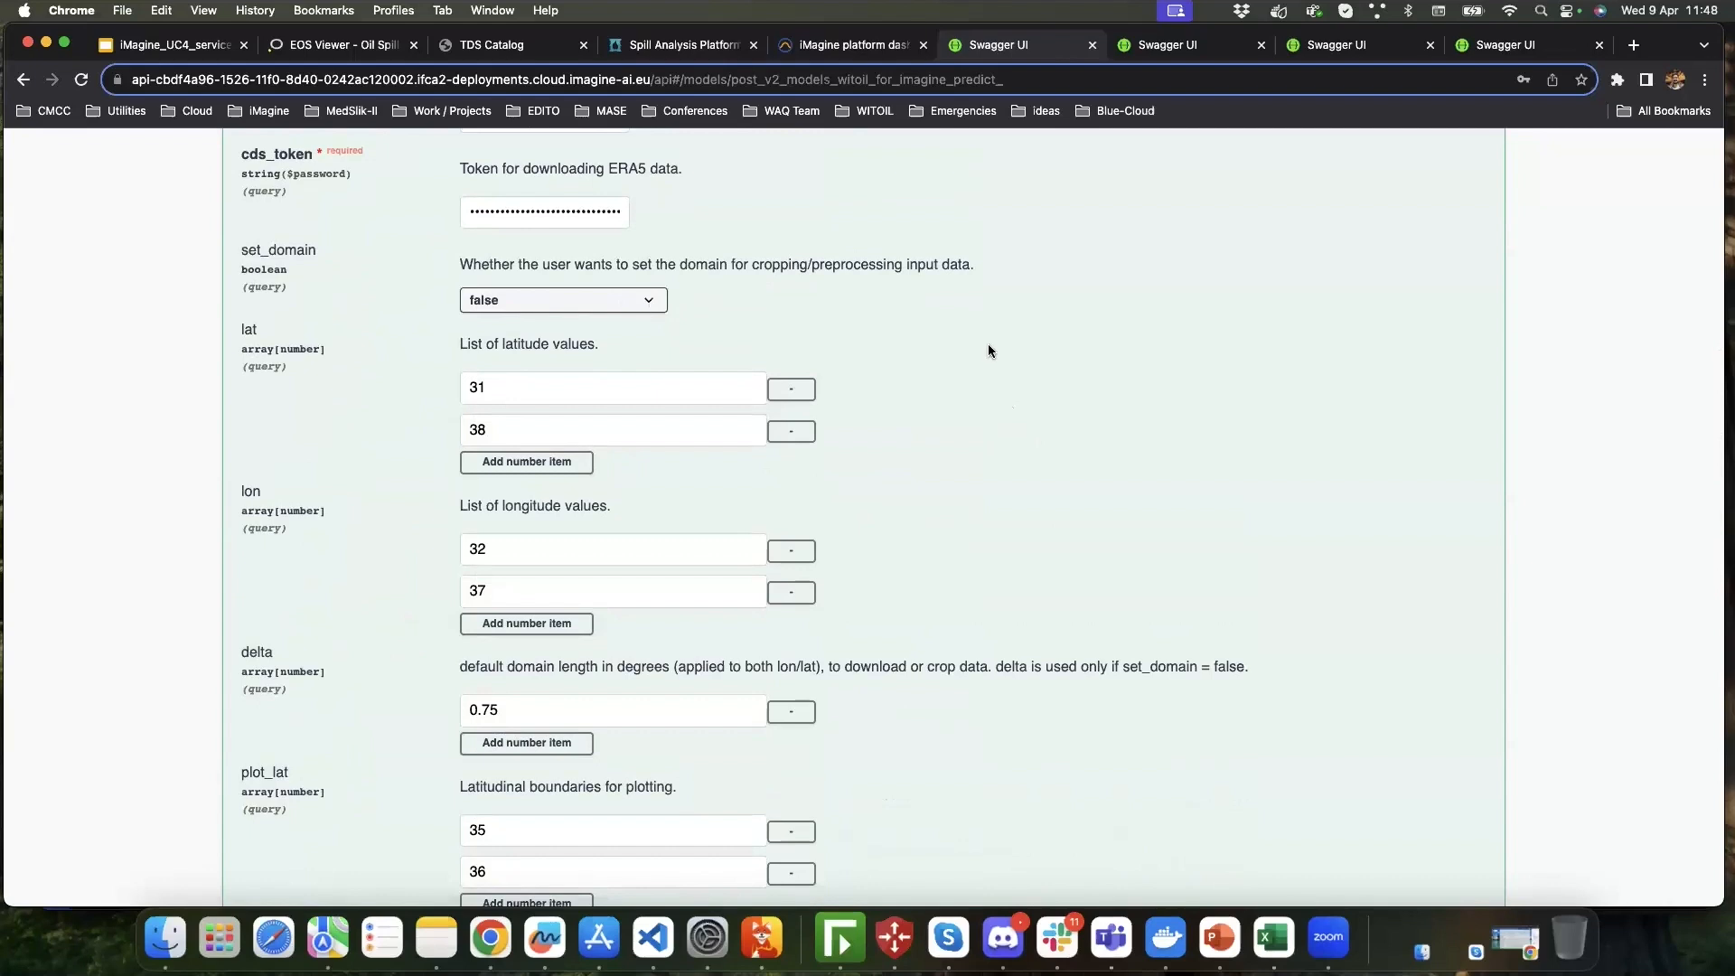
pyautogui.scroll(-4, 1045, 569)
# - Set plot latitude bounds to 39.7–40.5 and plot longitude bounds to 18.1–19.2
pyautogui.moveTo(500, 564); pyautogui.dragTo(449, 568)
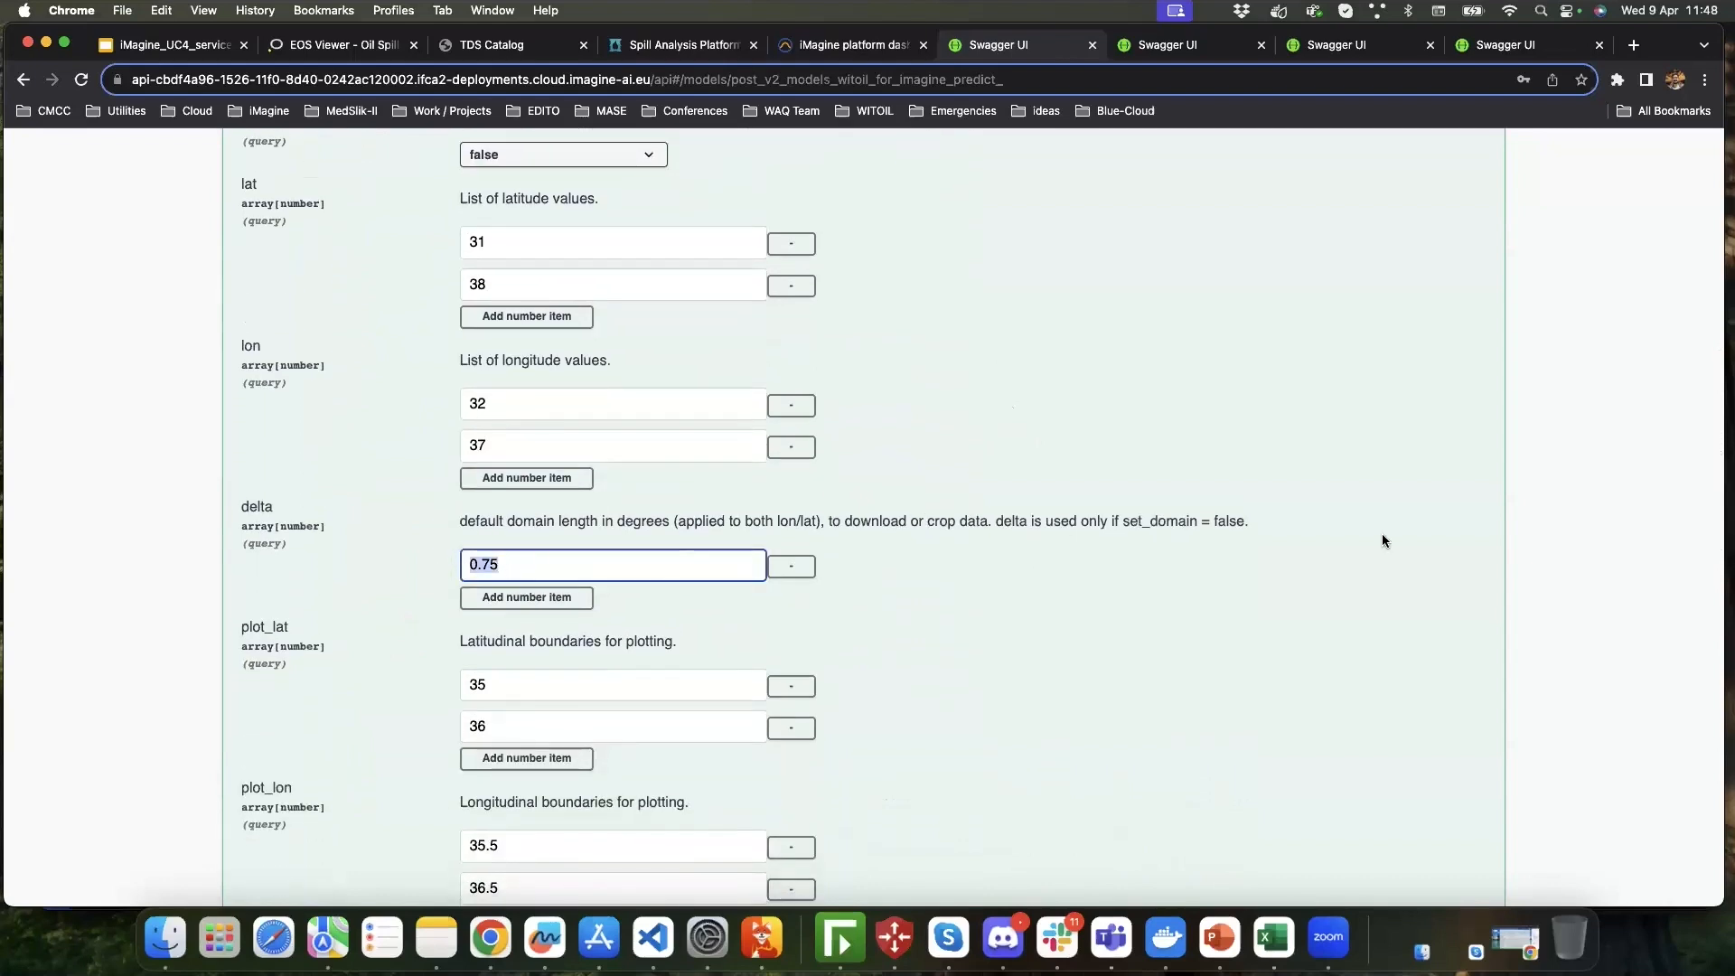
pyautogui.scroll(-5, 1381, 535)
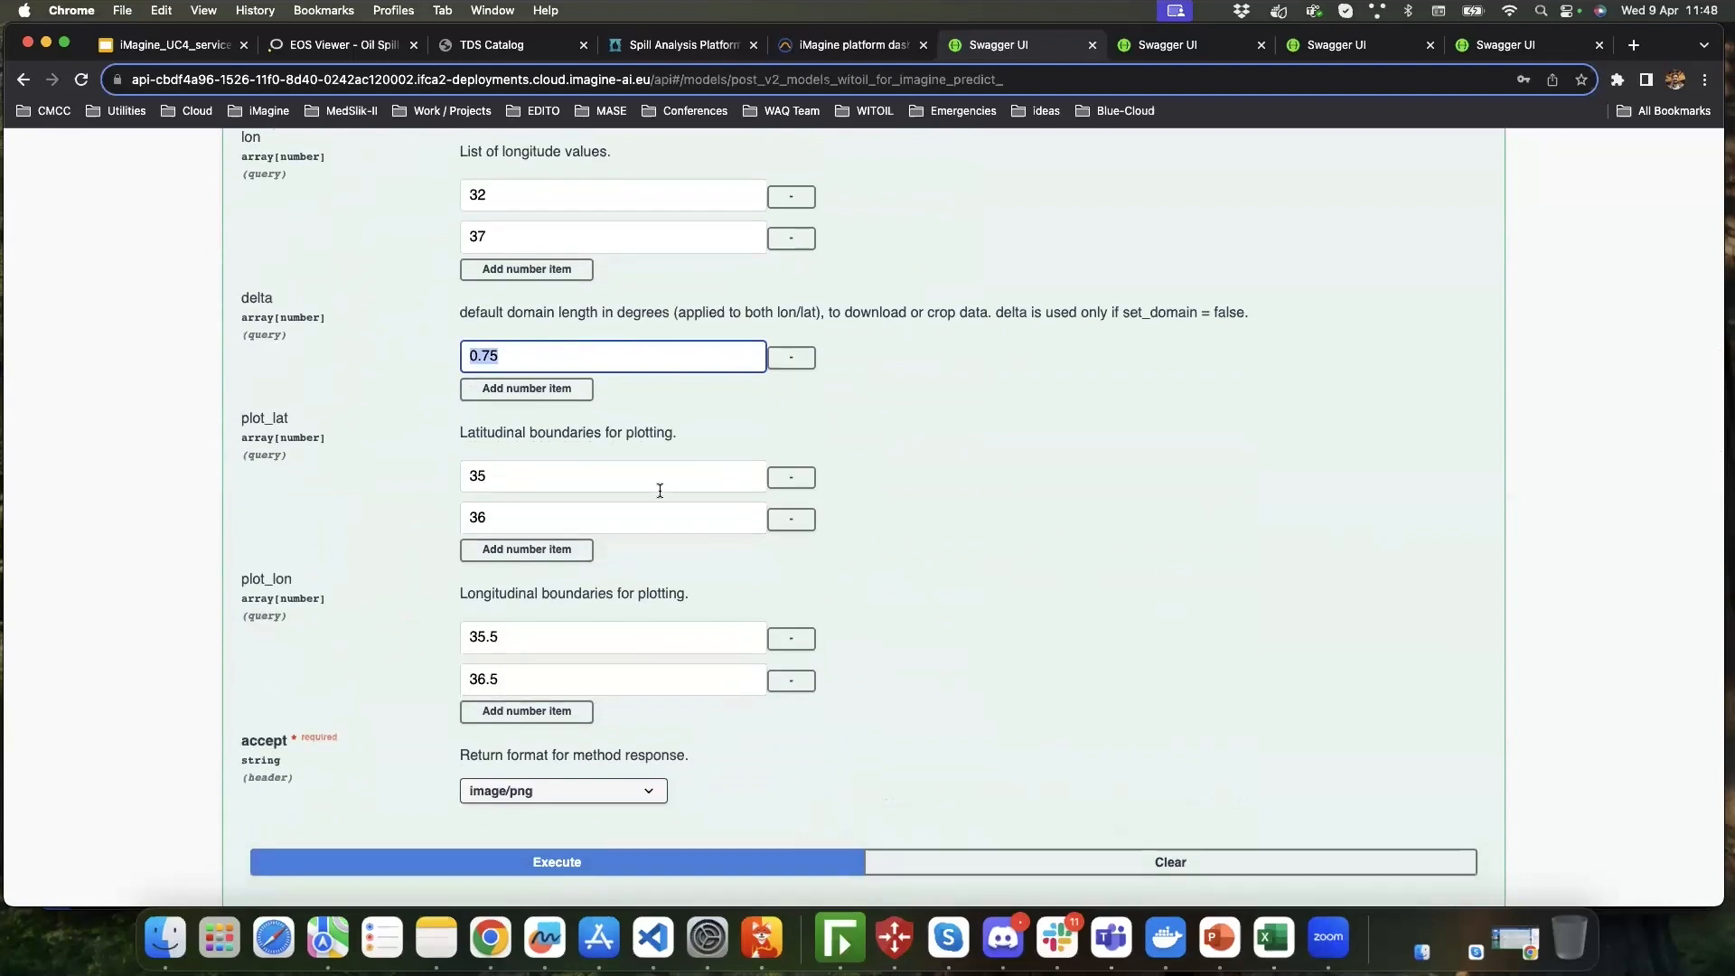
pyautogui.doubleClick(589, 479)
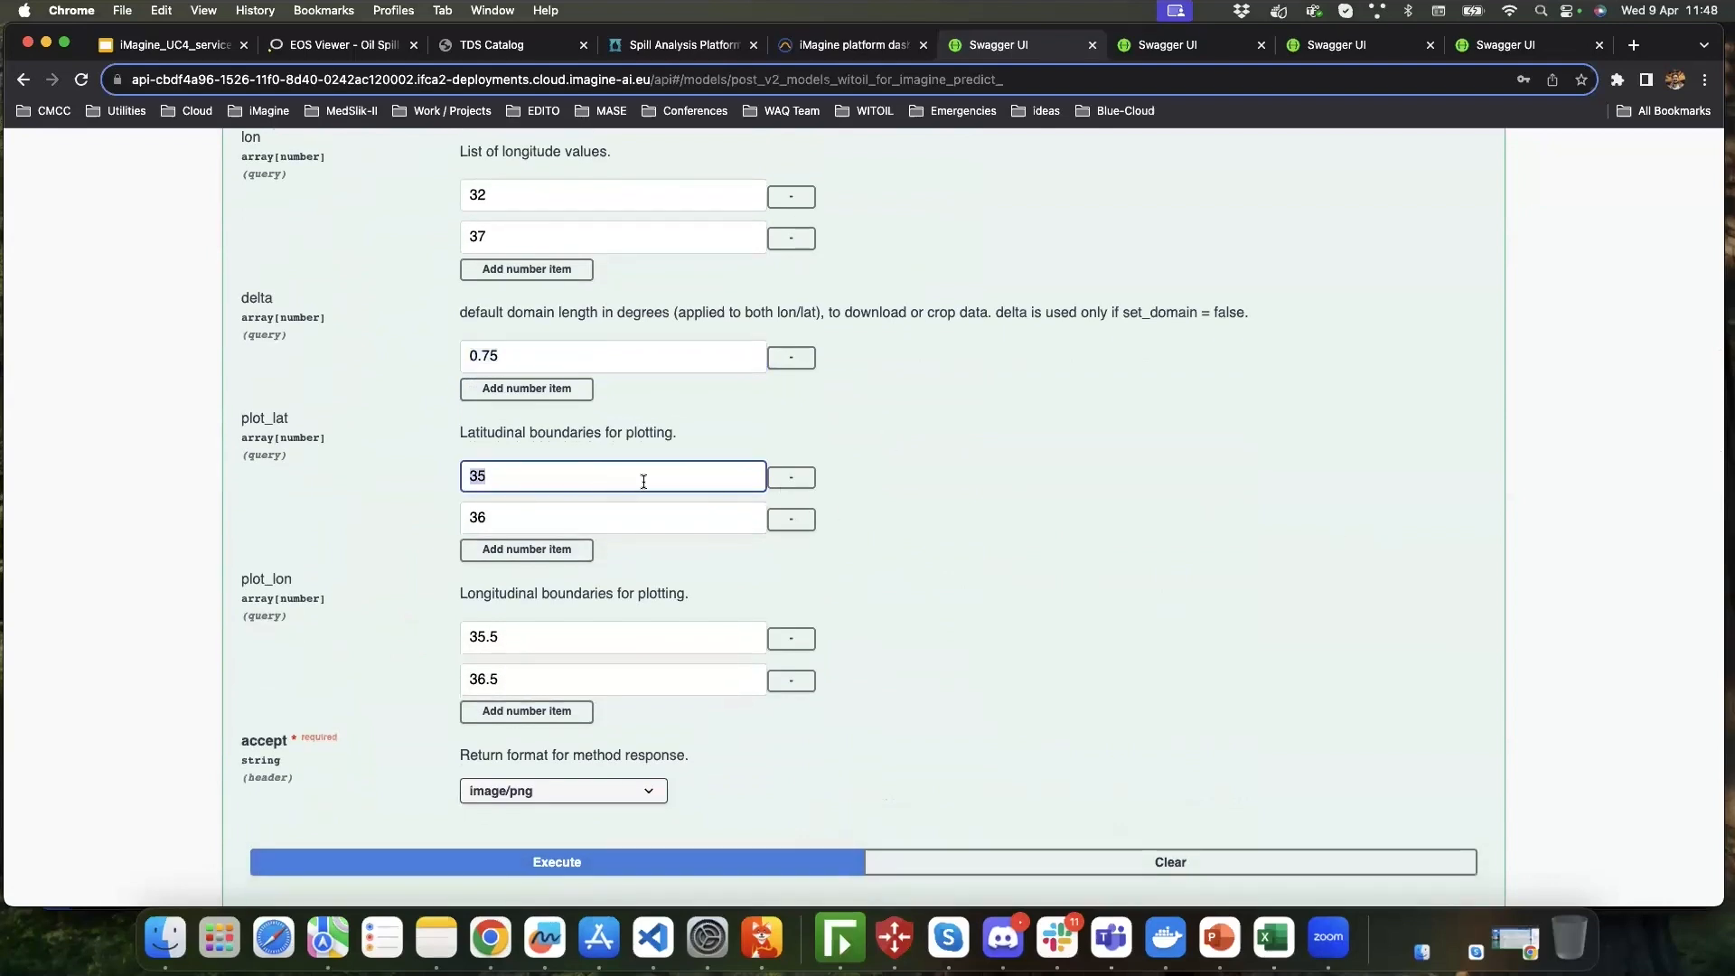
pyautogui.write('39.7')
pyautogui.doubleClick(610, 518)
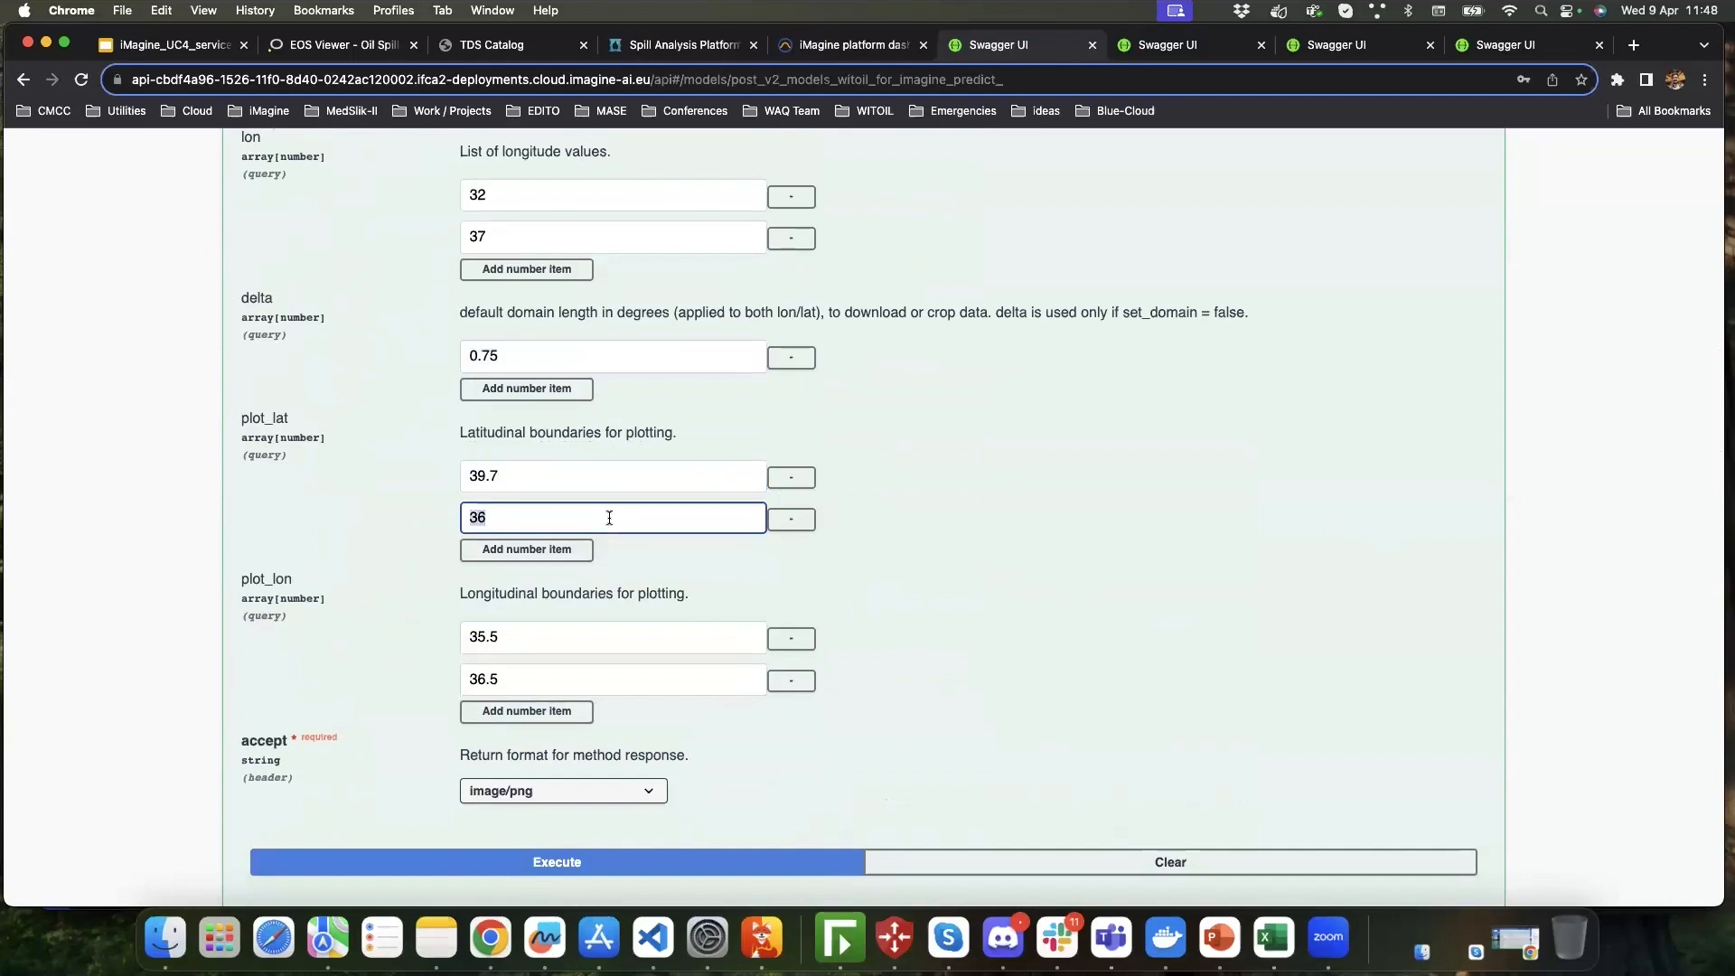
pyautogui.write('40.5')
pyautogui.doubleClick(558, 641)
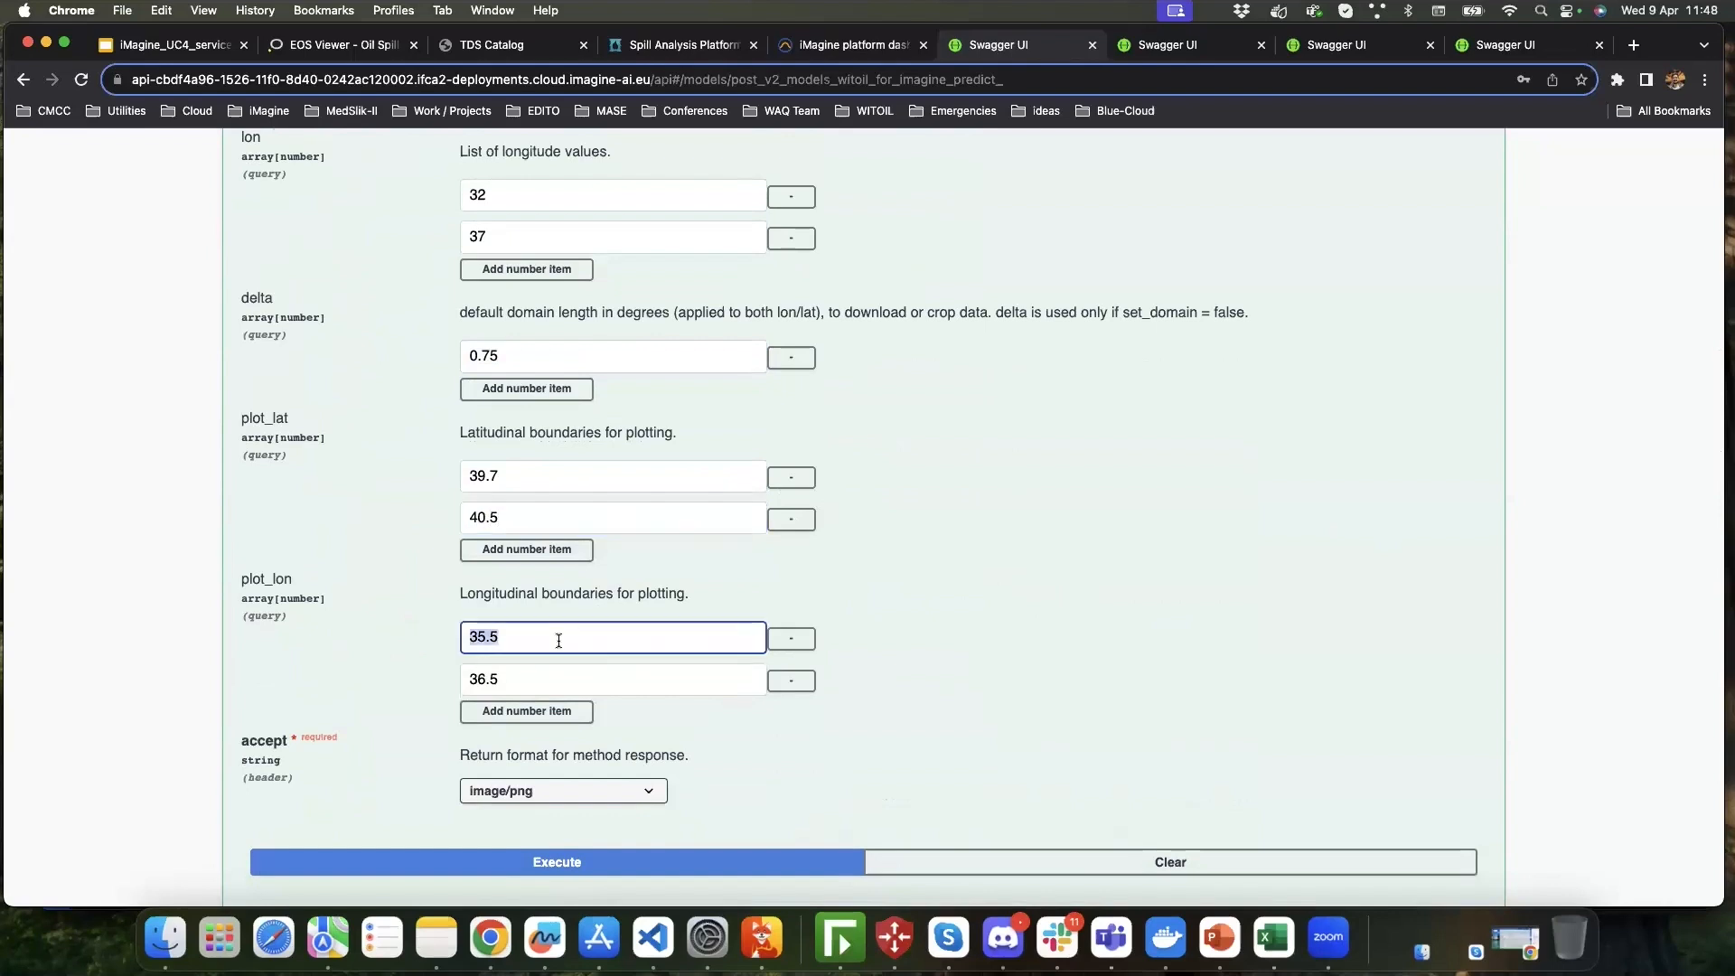
pyautogui.write('18.1')
pyautogui.doubleClick(555, 680)
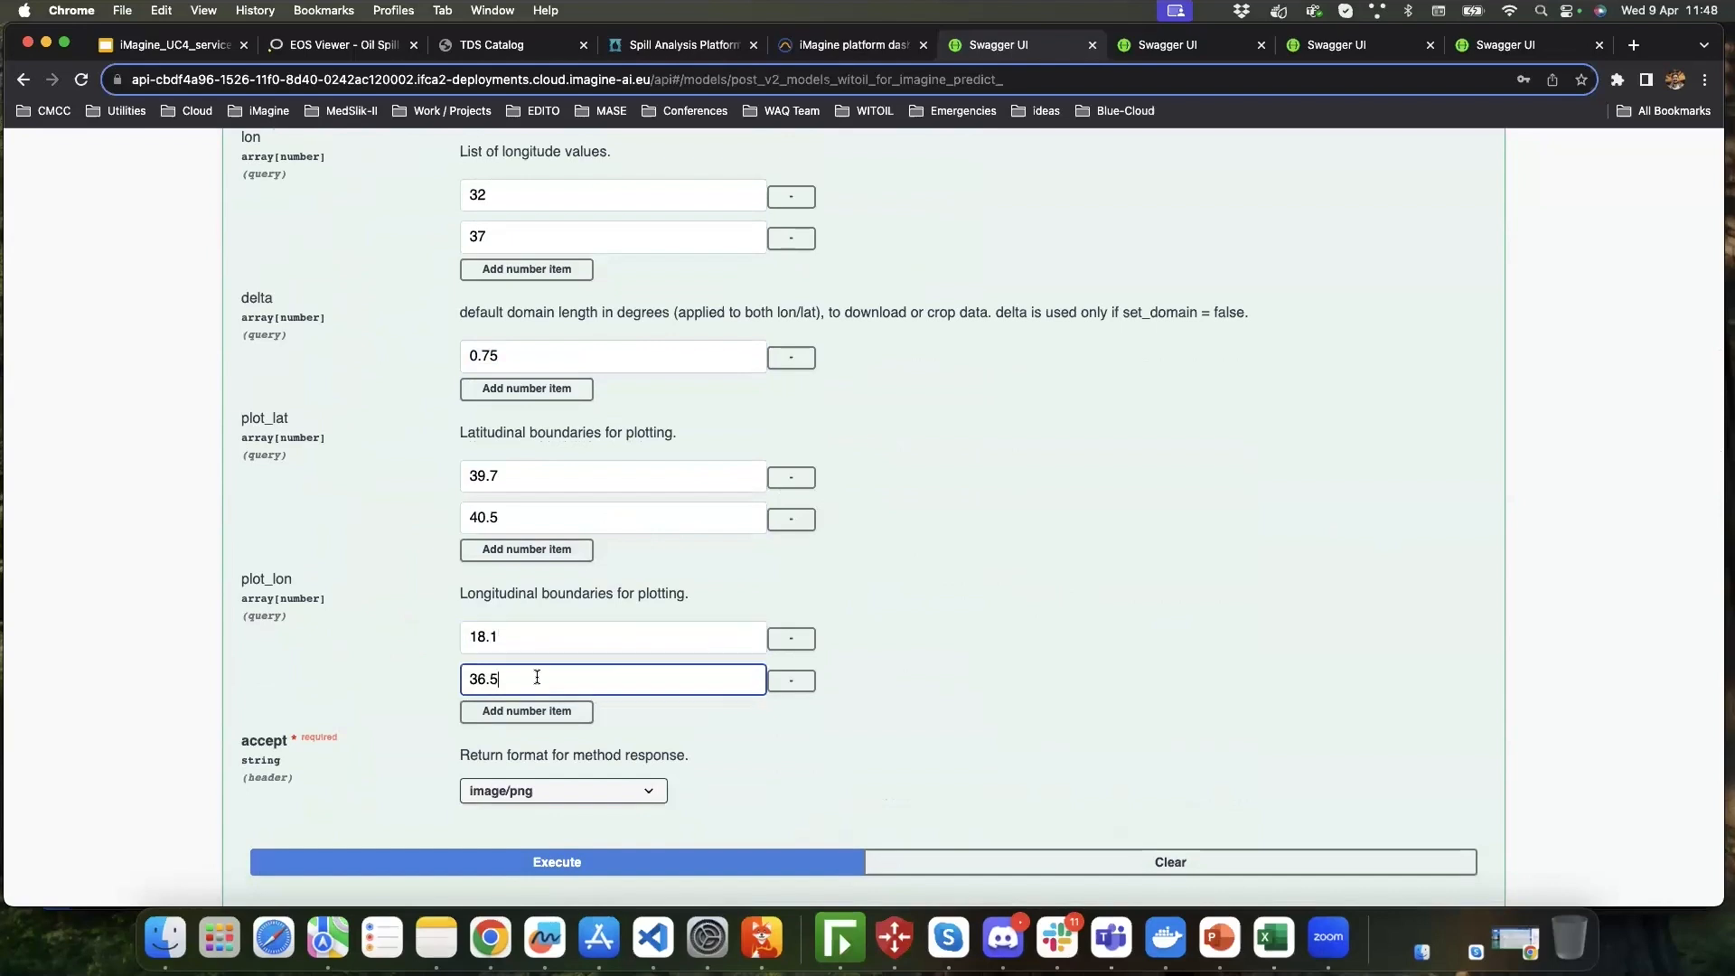
pyautogui.write('19.2')
# - Move the spill longitude to 18.5
pyautogui.scroll(15, 1038, 538)
pyautogui.click(542, 613)
pyautogui.press('BackSpace')
pyautogui.press('BackSpace')
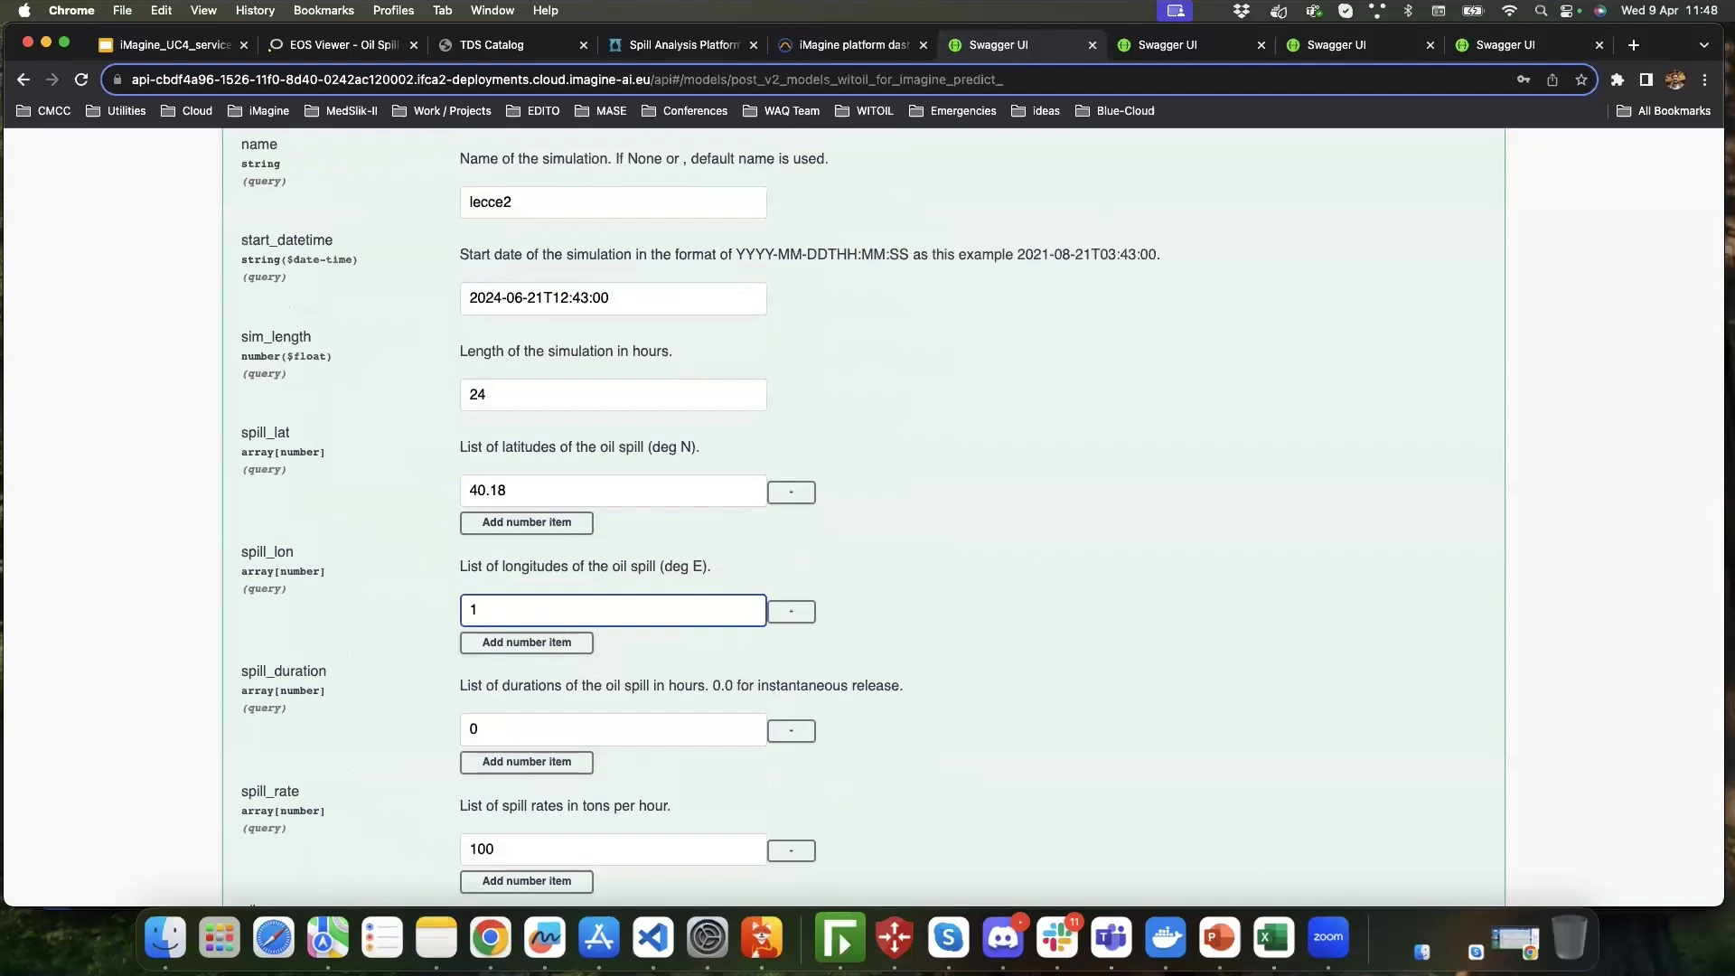
pyautogui.write('8.5')
pyautogui.click(920, 601)
pyautogui.scroll(-15, 931, 605)
pyautogui.scroll(-10, 931, 606)
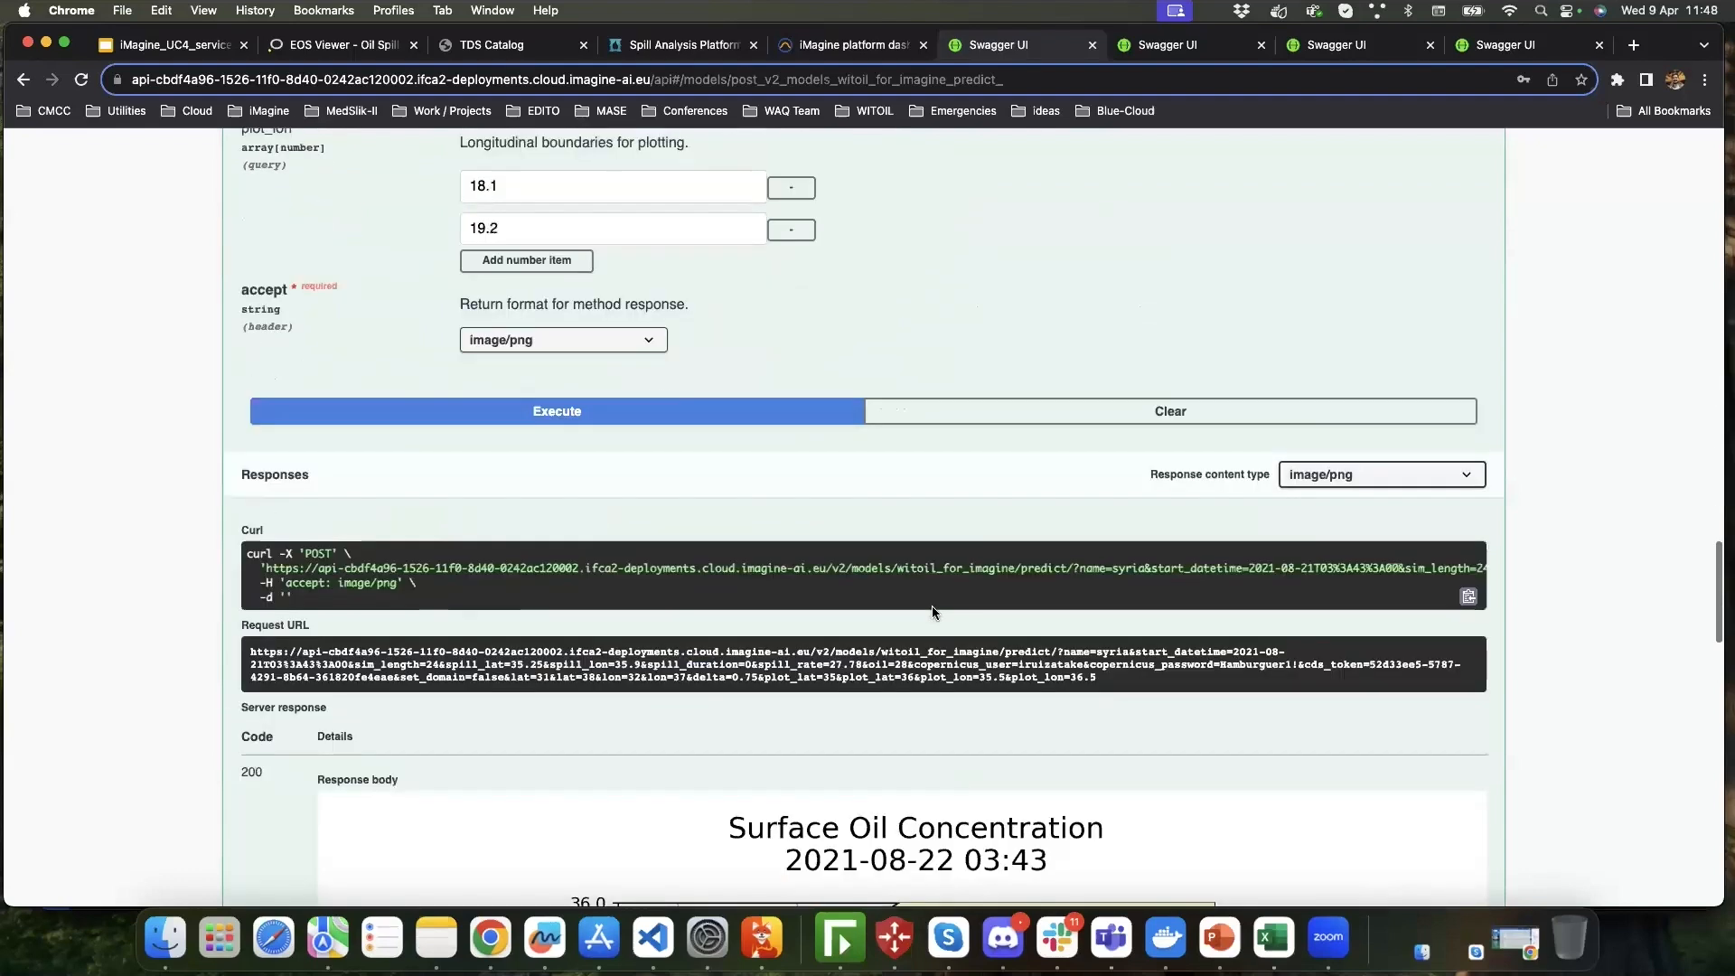
pyautogui.scroll(5, 931, 605)
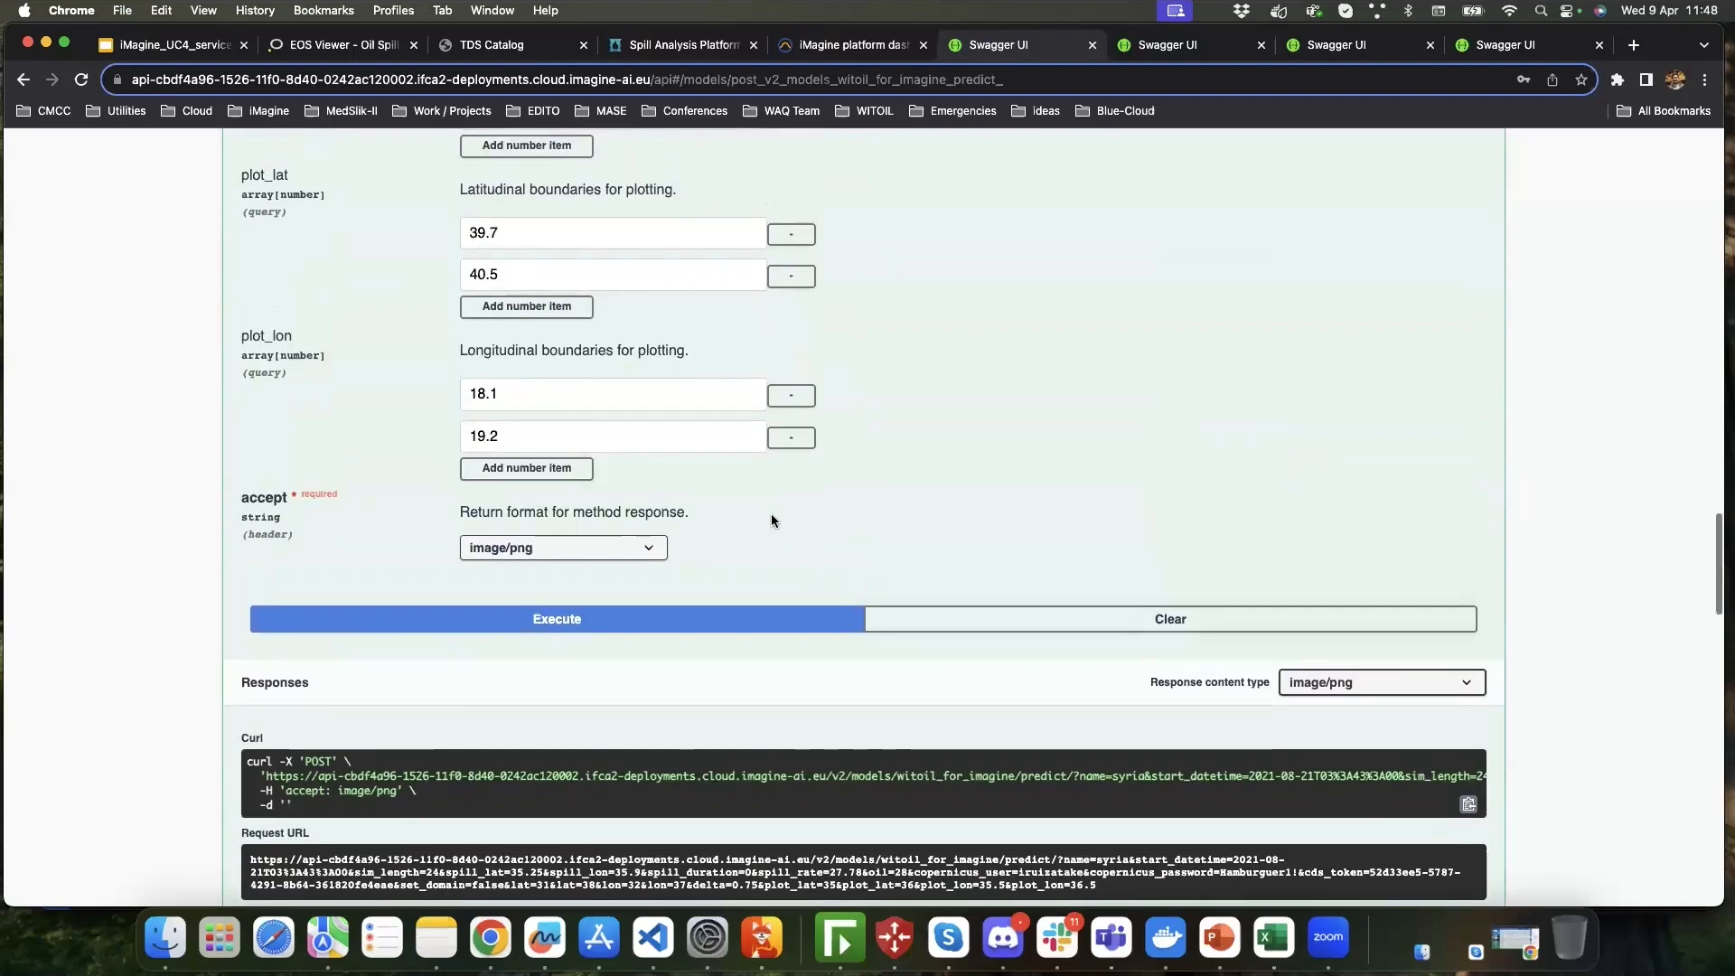
# - Execute the lecce2 prediction, then confirm webinar3, webinar and webinar2 are running on Deployments
pyautogui.click(777, 624)
pyautogui.scroll(-2, 1161, 529)
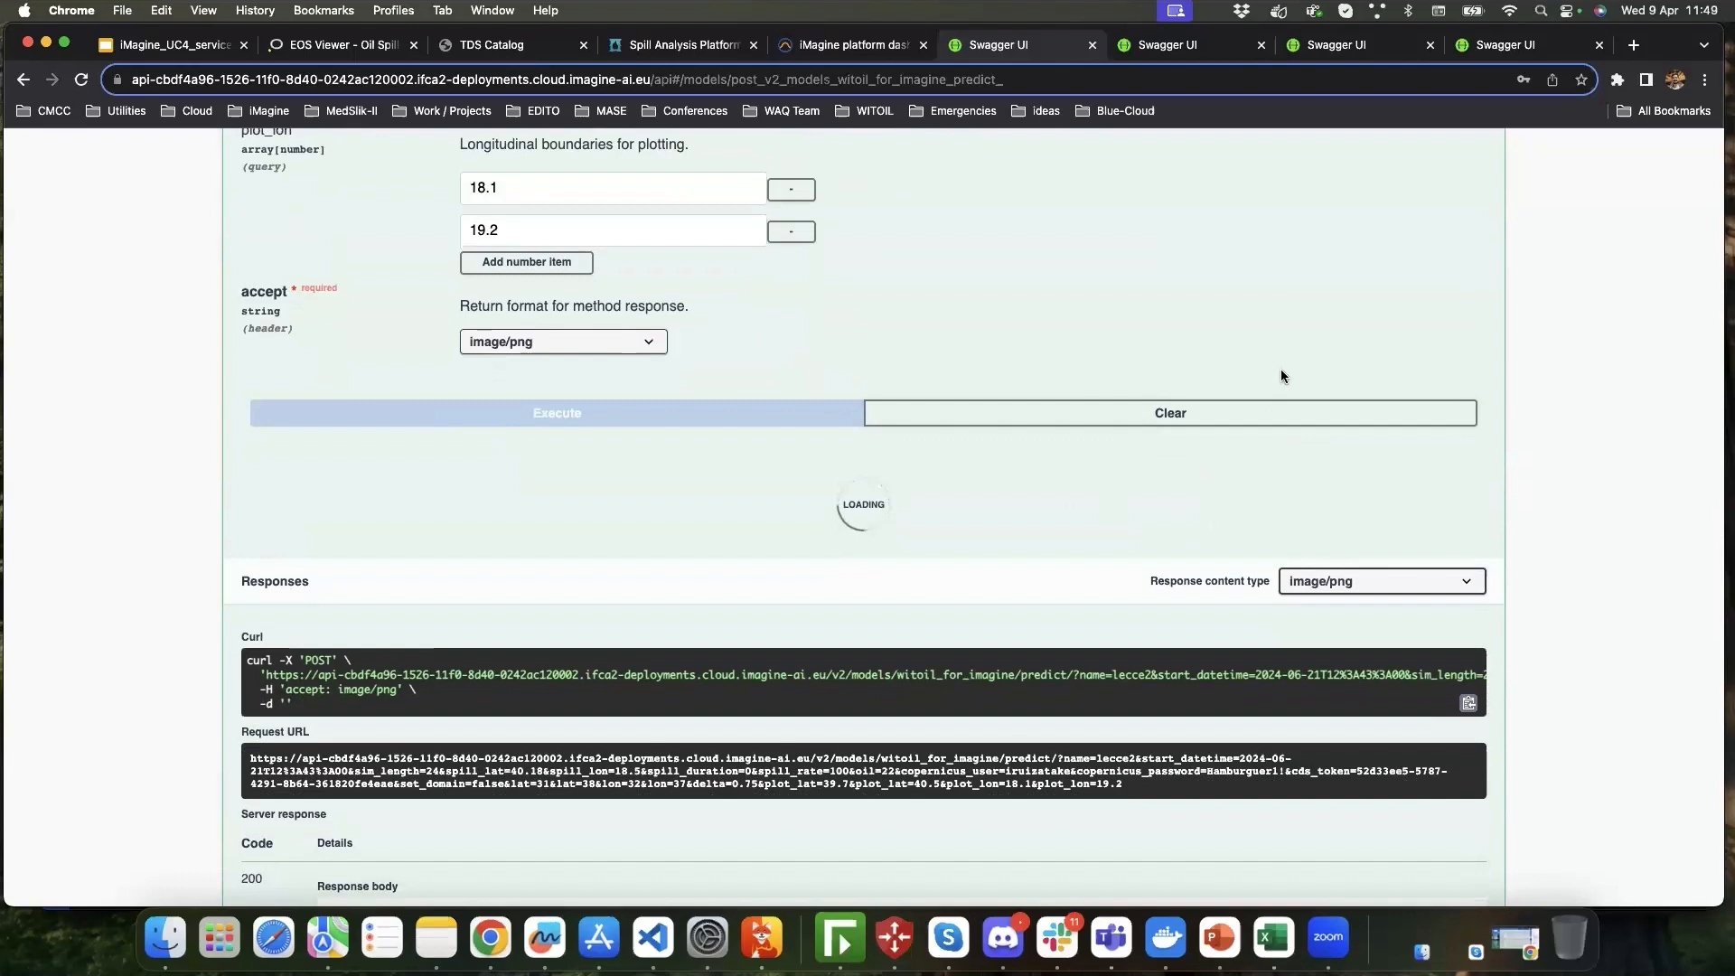
pyautogui.click(857, 51)
pyautogui.click(1311, 241)
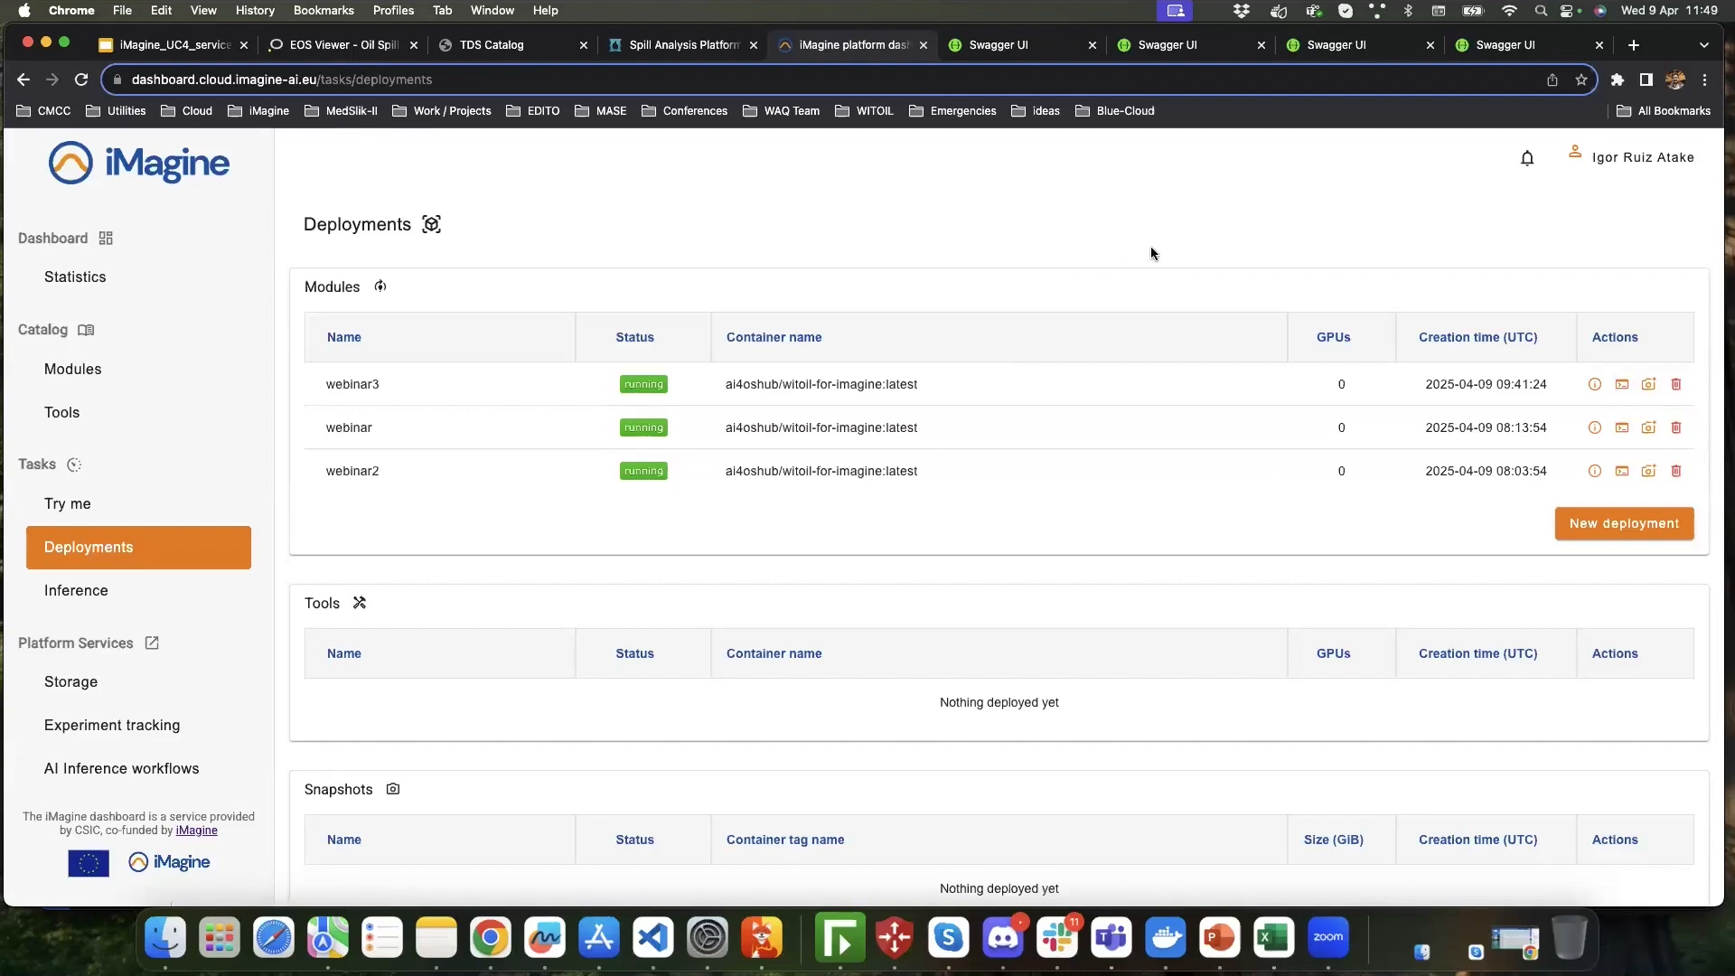
# - Go back to Swagger UI and scroll to the still-loading lecce2 response
pyautogui.click(1049, 45)
pyautogui.scroll(-1, 1549, 454)
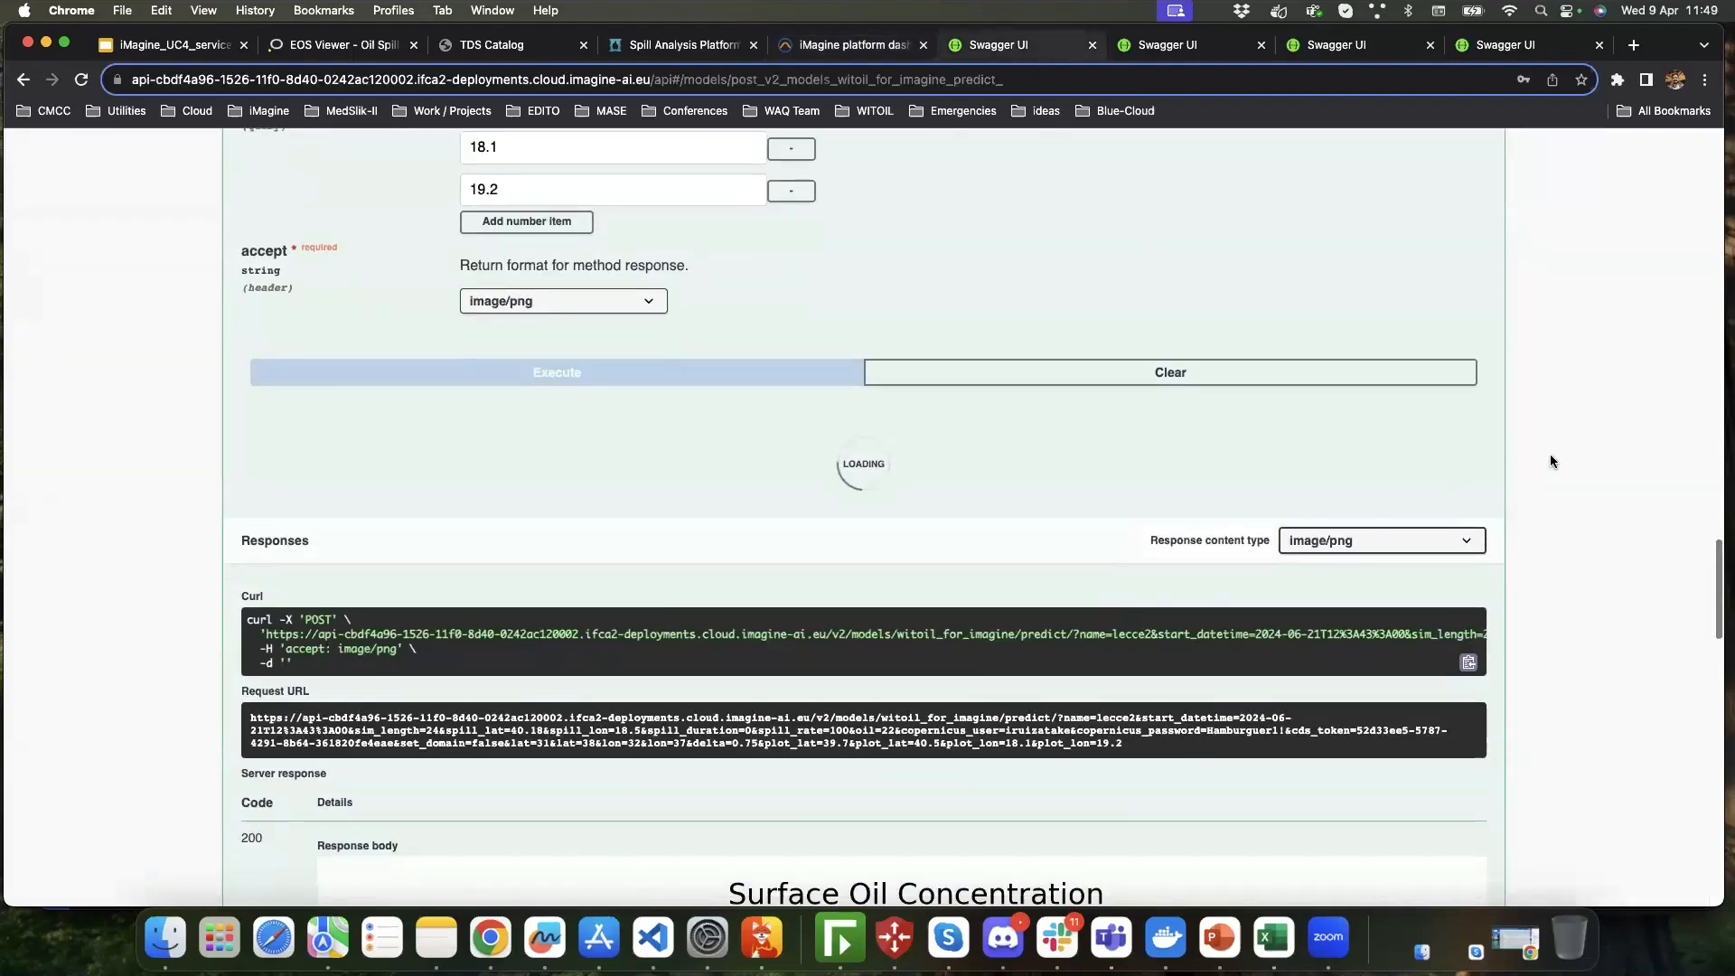
pyautogui.scroll(-1, 1550, 457)
pyautogui.scroll(-1, 1549, 461)
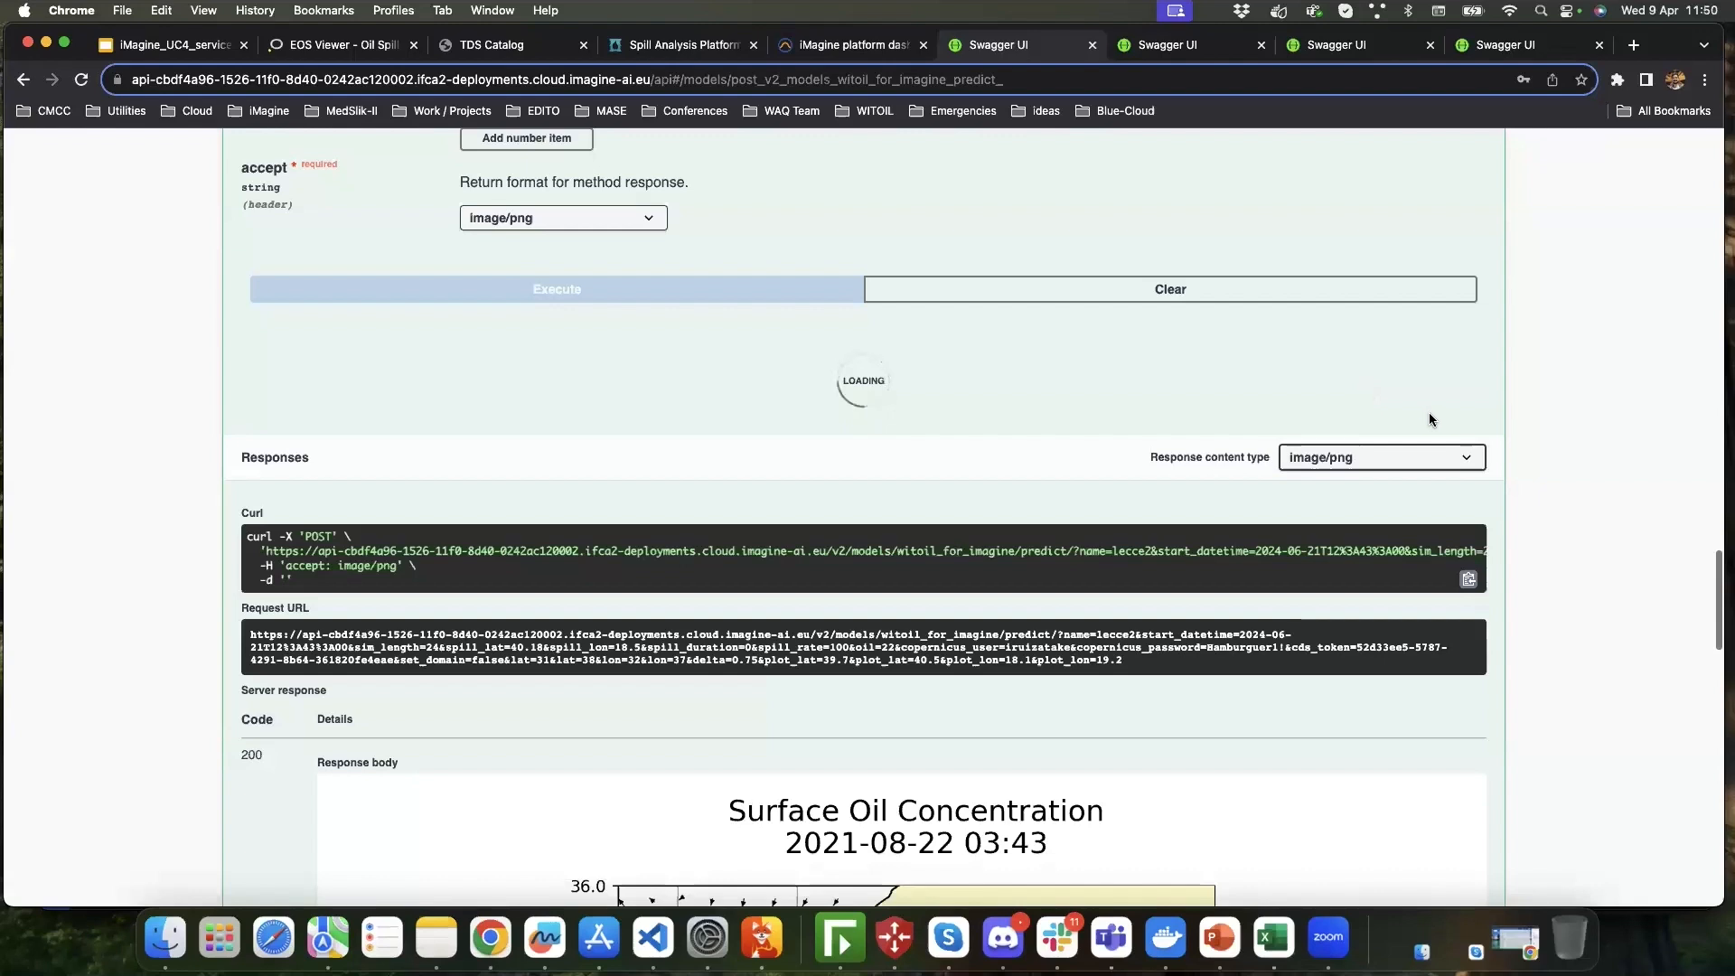
pyautogui.scroll(1, 1126, 364)
pyautogui.scroll(-3, 1126, 365)
pyautogui.scroll(1, 1126, 369)
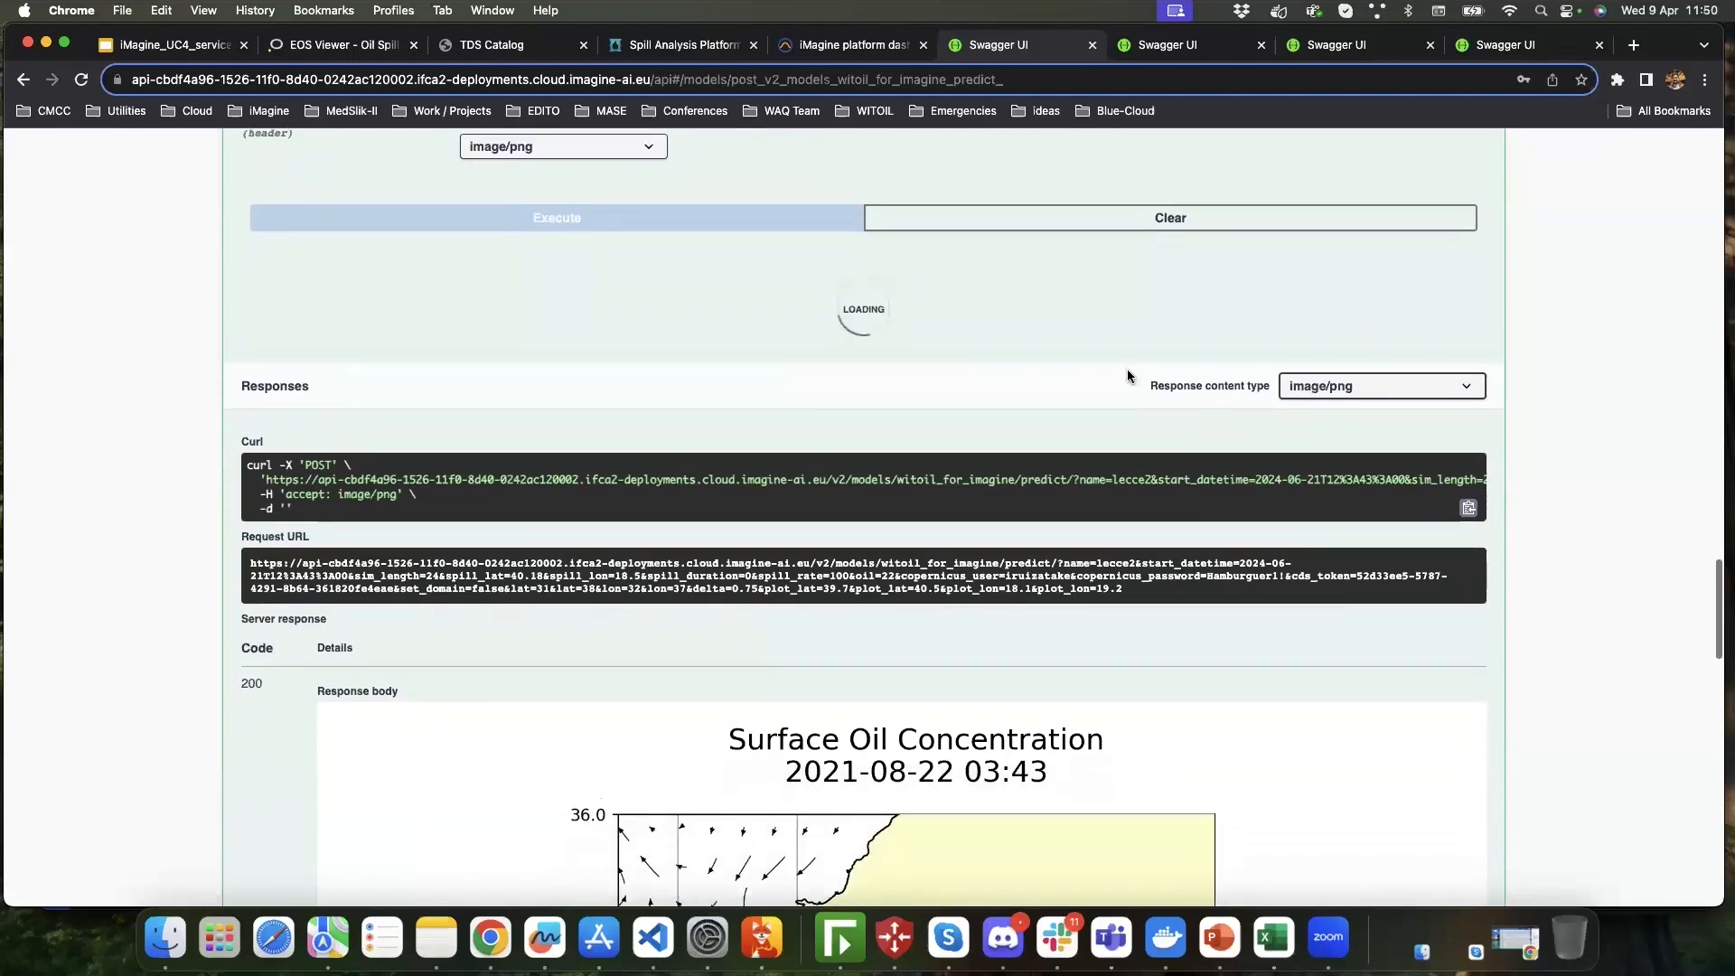
pyautogui.scroll(-1, 1126, 369)
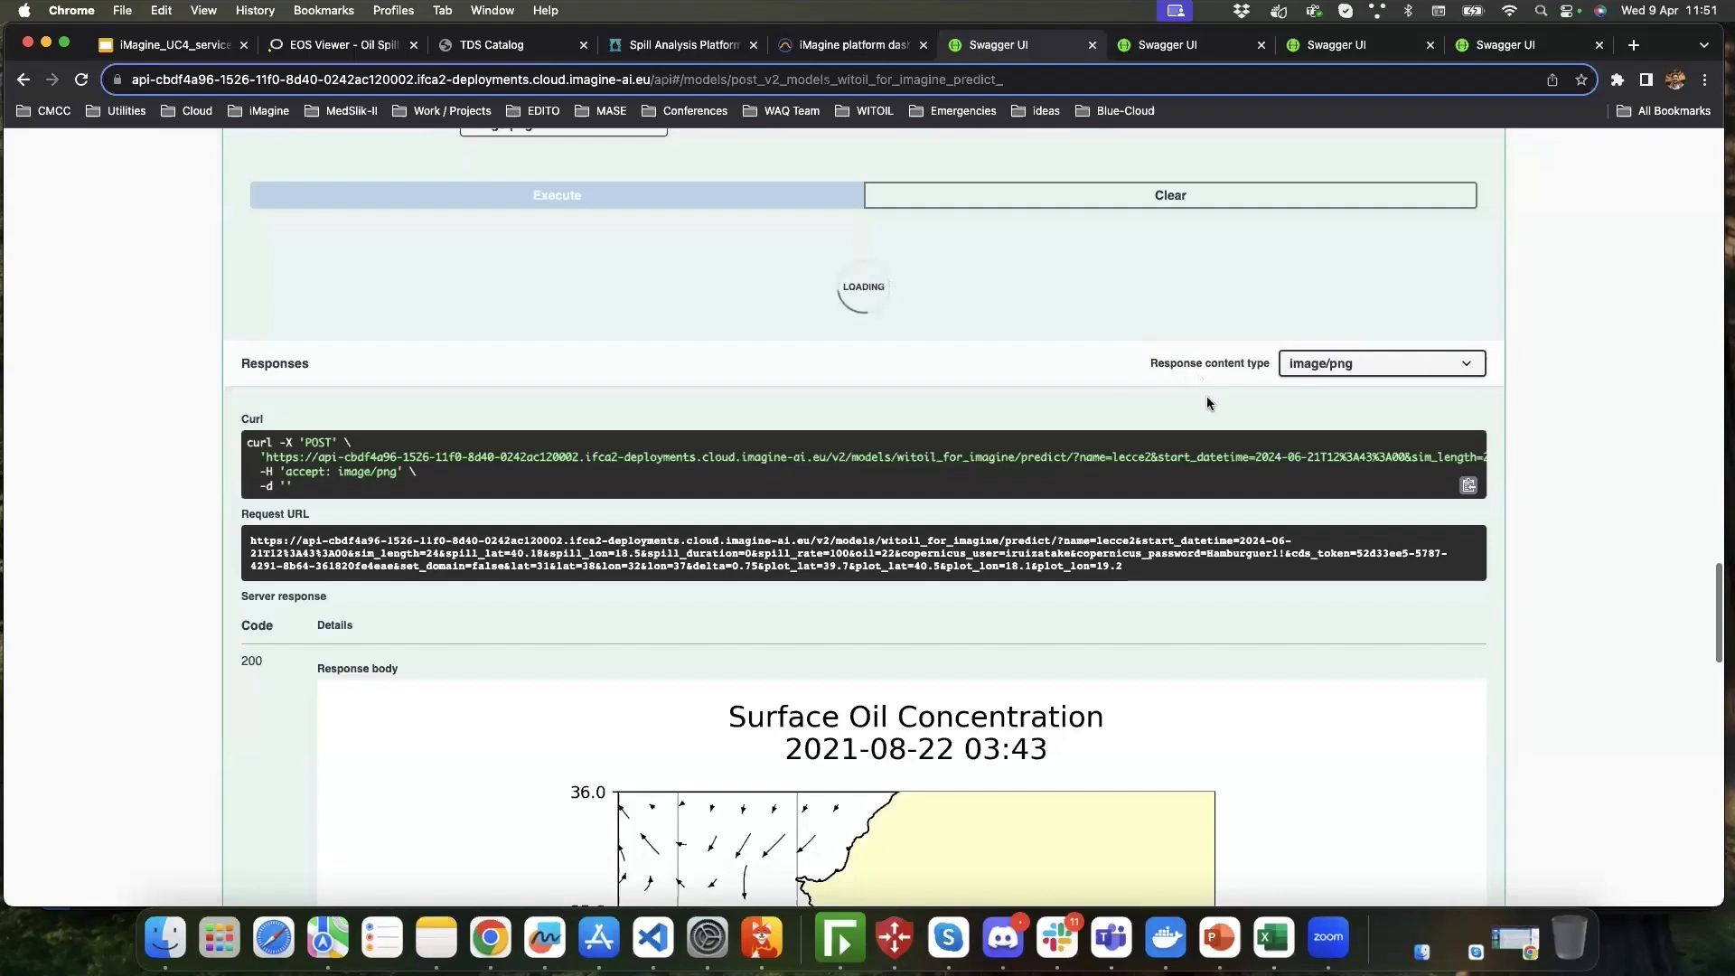
pyautogui.scroll(2, 1208, 396)
pyautogui.scroll(-2, 1207, 396)
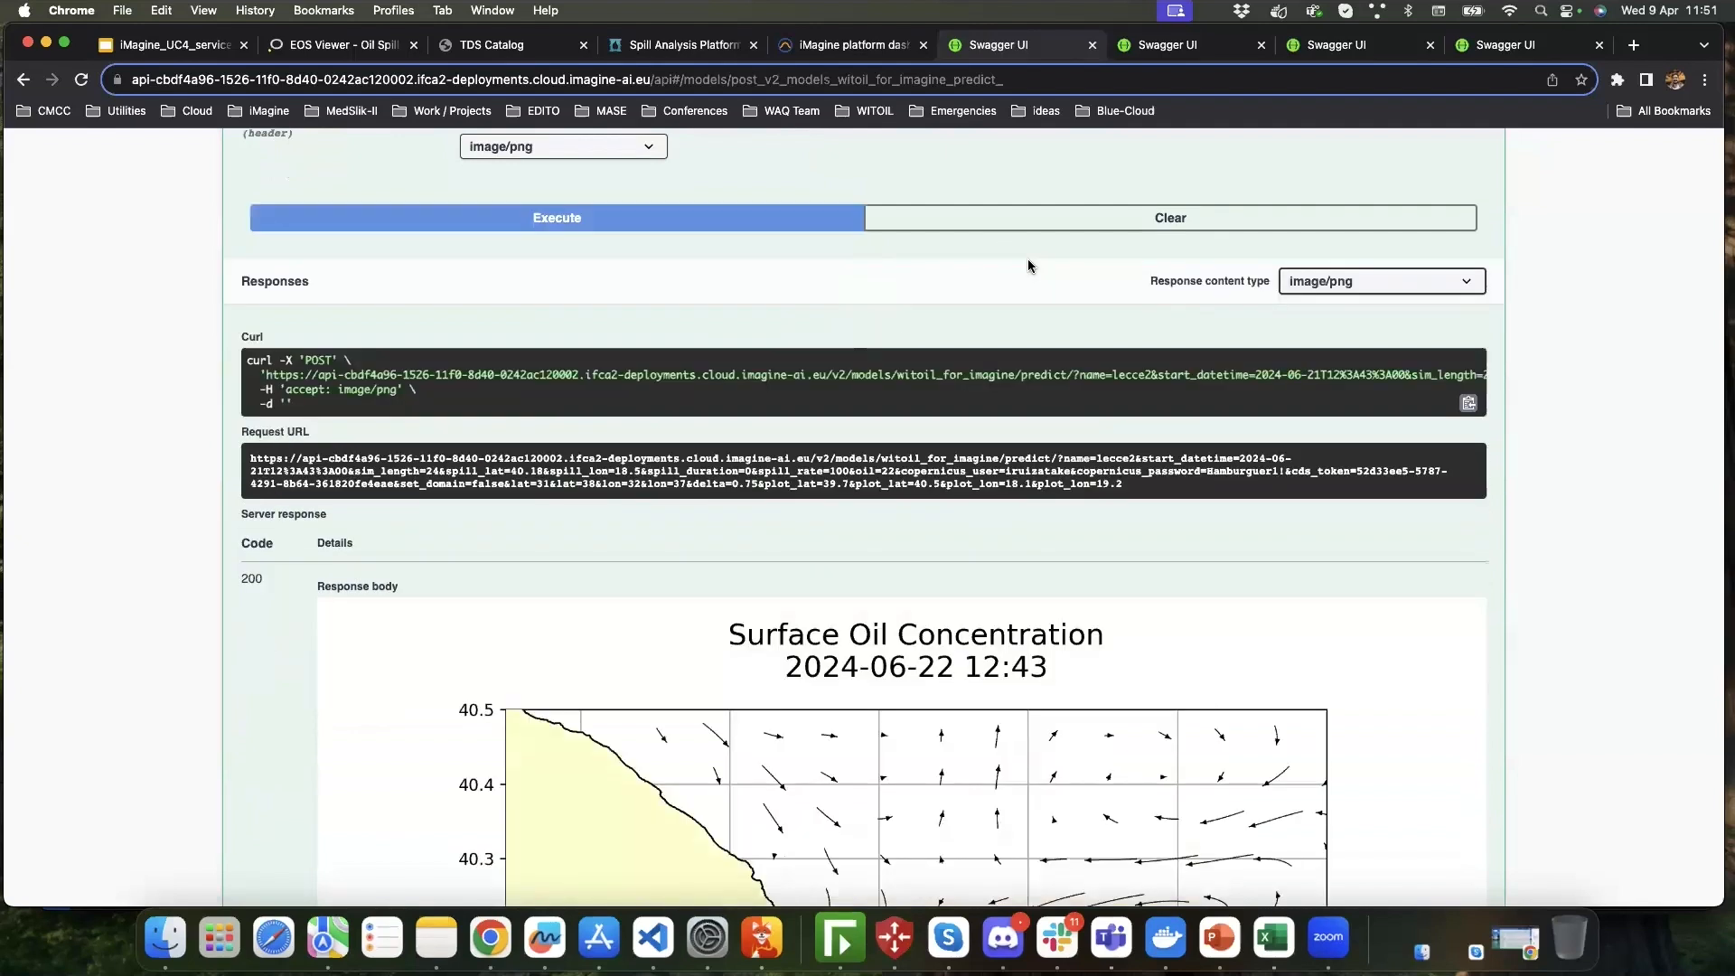
# - Scroll through the response image to view the coastal slick near 40.2°N, 18.5°E
pyautogui.scroll(-5, 1071, 278)
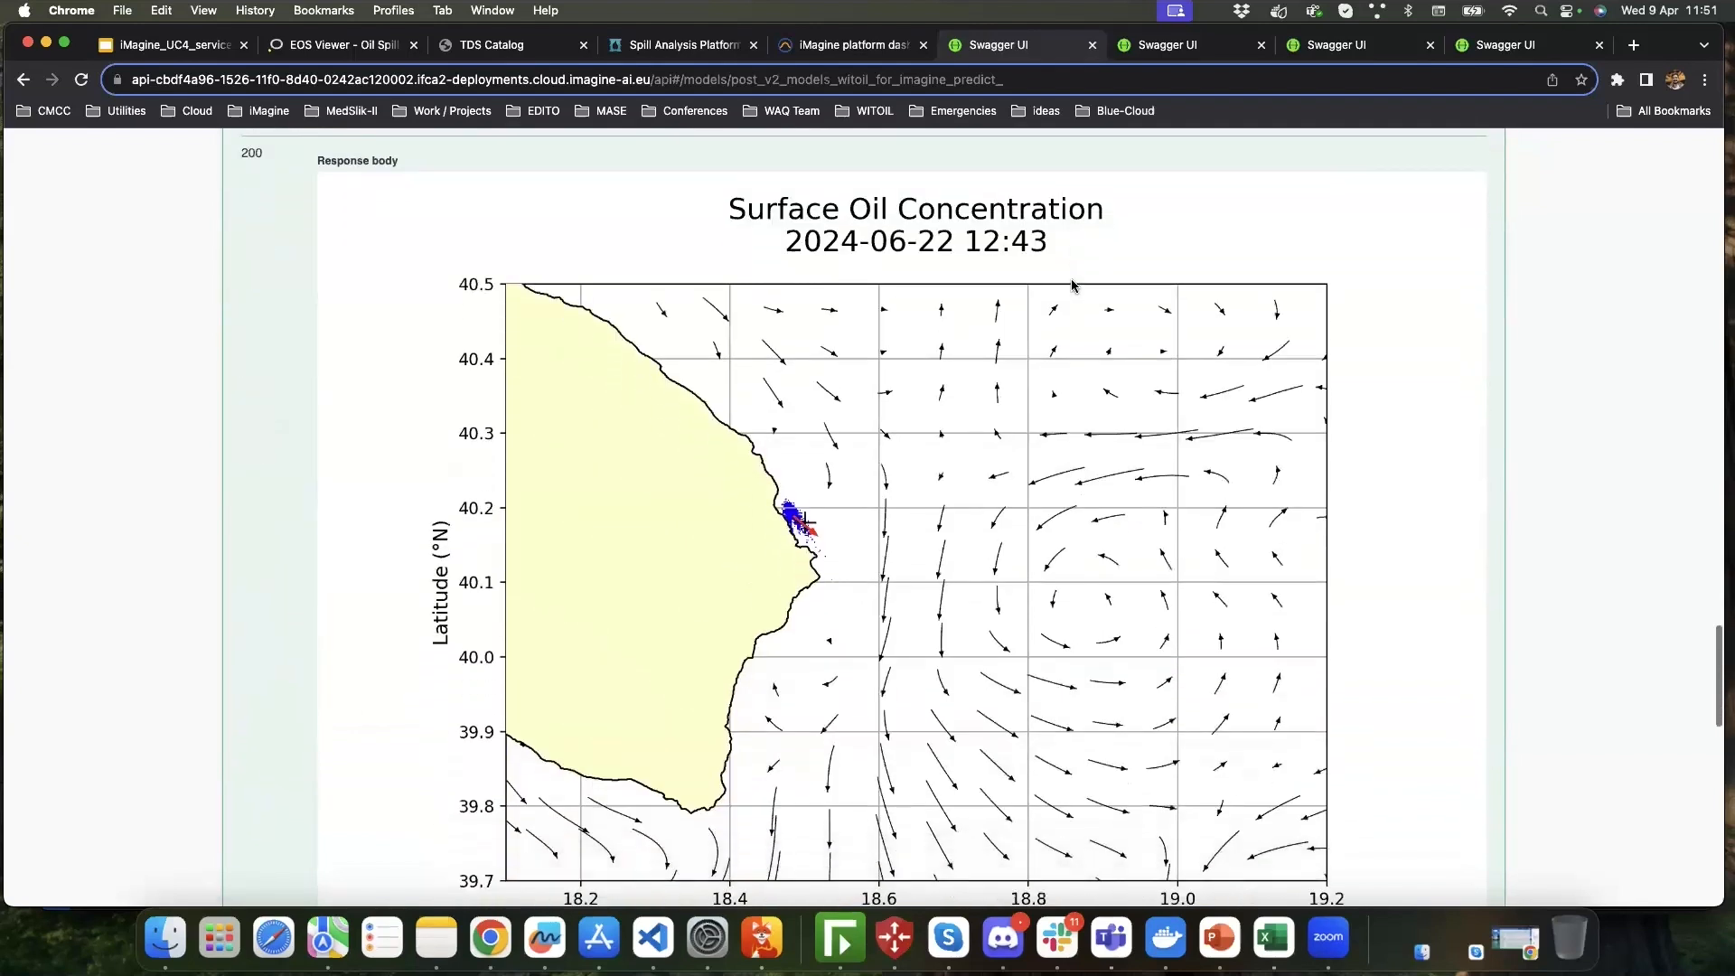
pyautogui.scroll(-1, 1085, 298)
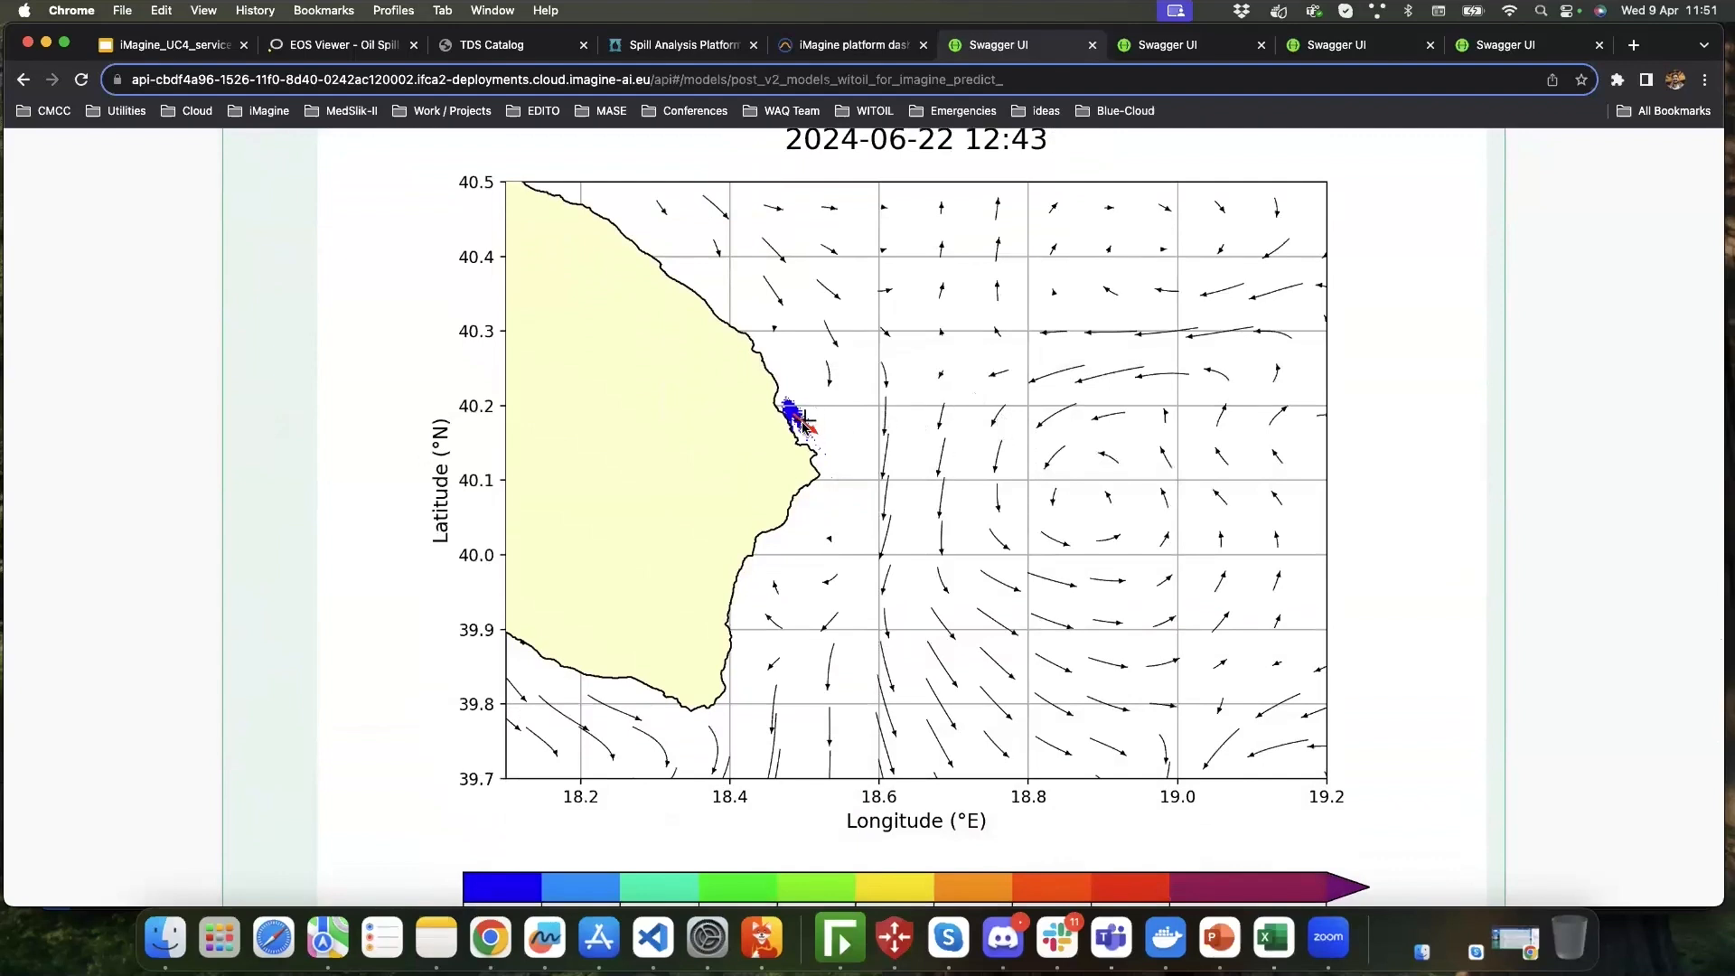
pyautogui.scroll(2, 807, 425)
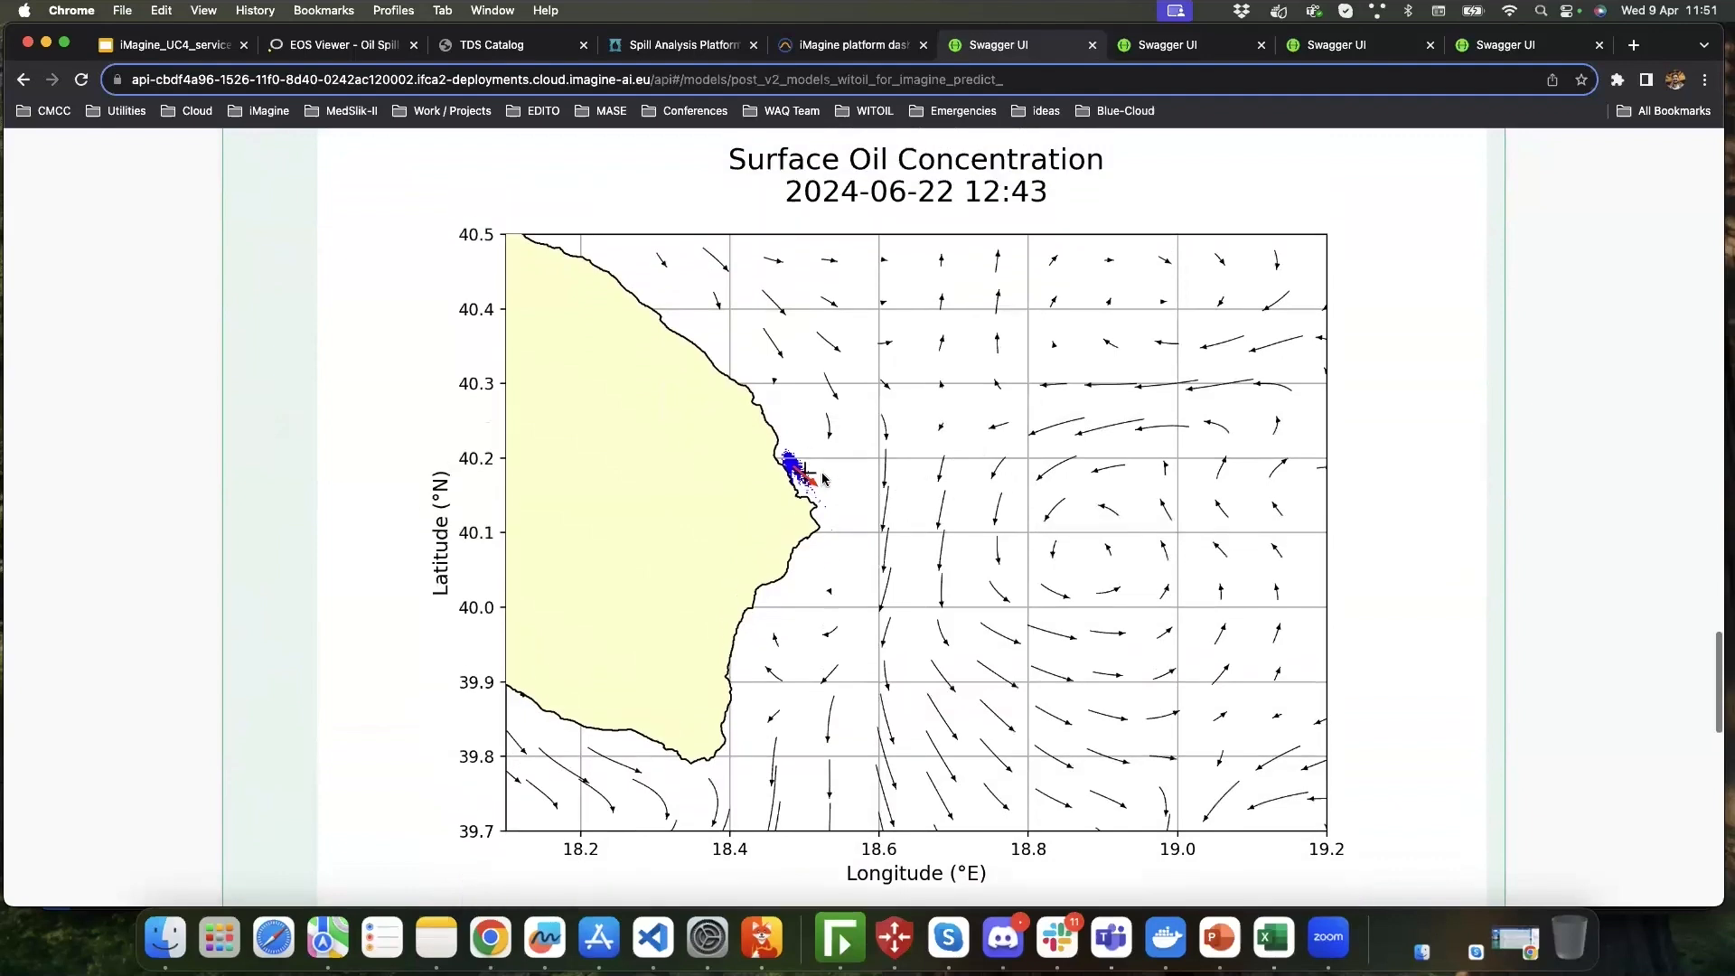